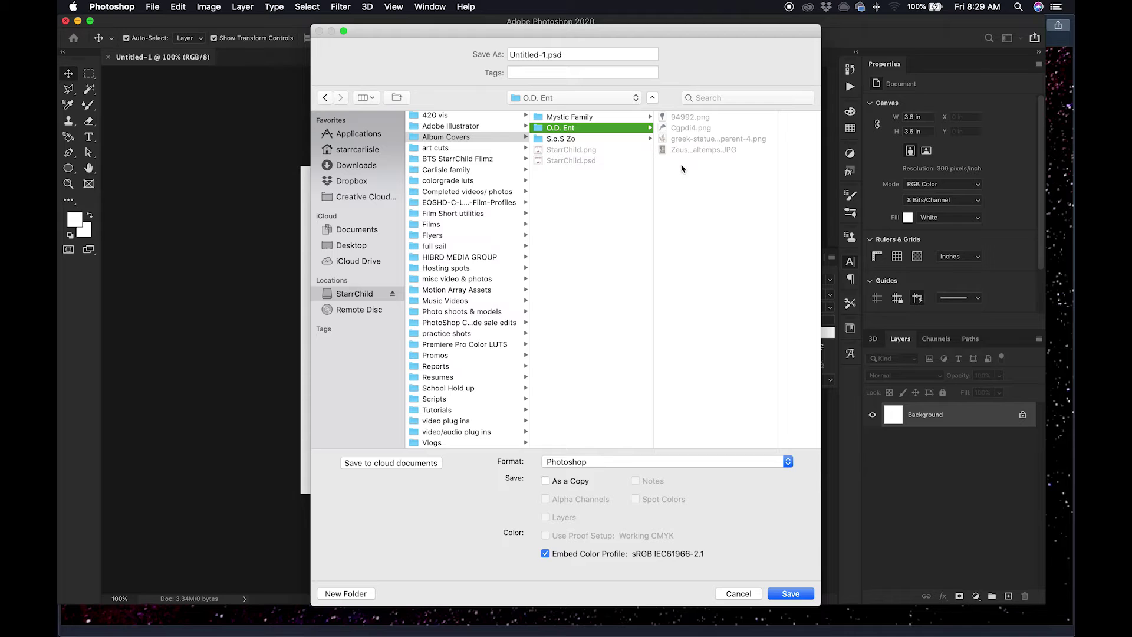
Step: Save the document as Blank Cover in Photoshop format in the O.D. Ent folder and collapse the Character panel
{"action": "left_click", "coordinate": [546, 55]}
{"action": "type", "text": "Bla"}
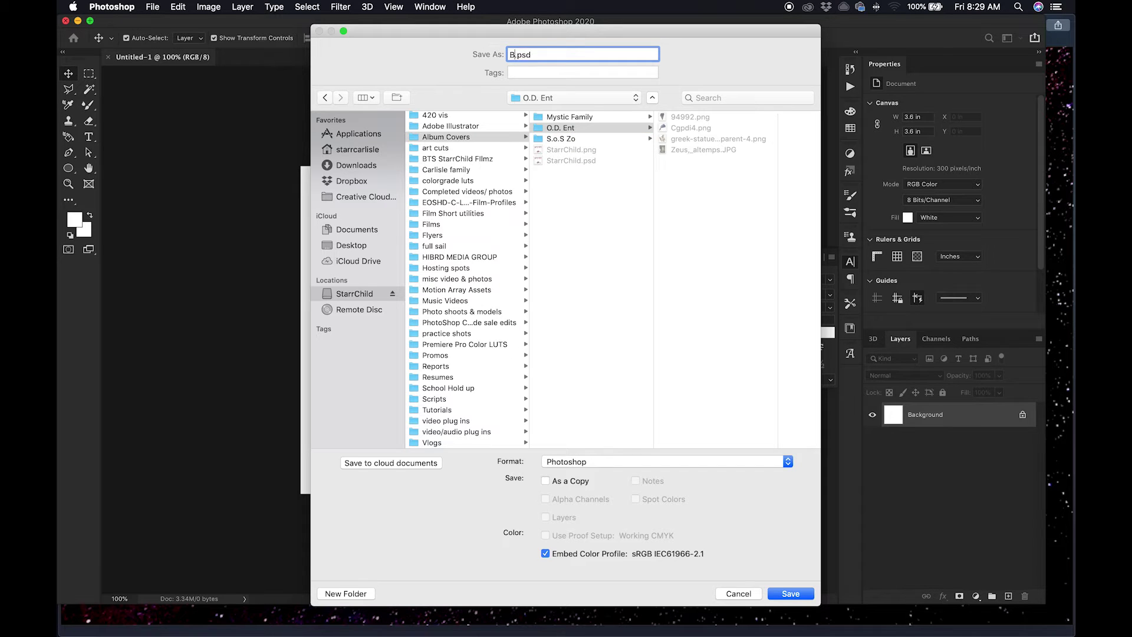
{"action": "type", "text": "nk Cover"}
{"action": "key", "text": "Return"}
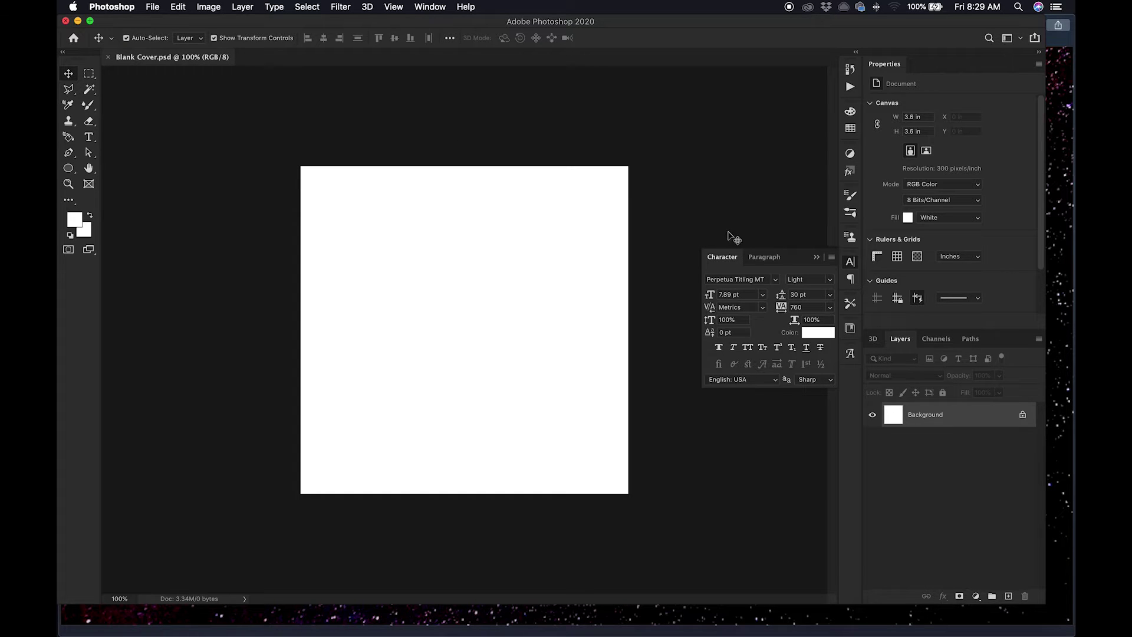
{"action": "left_click", "coordinate": [816, 259]}
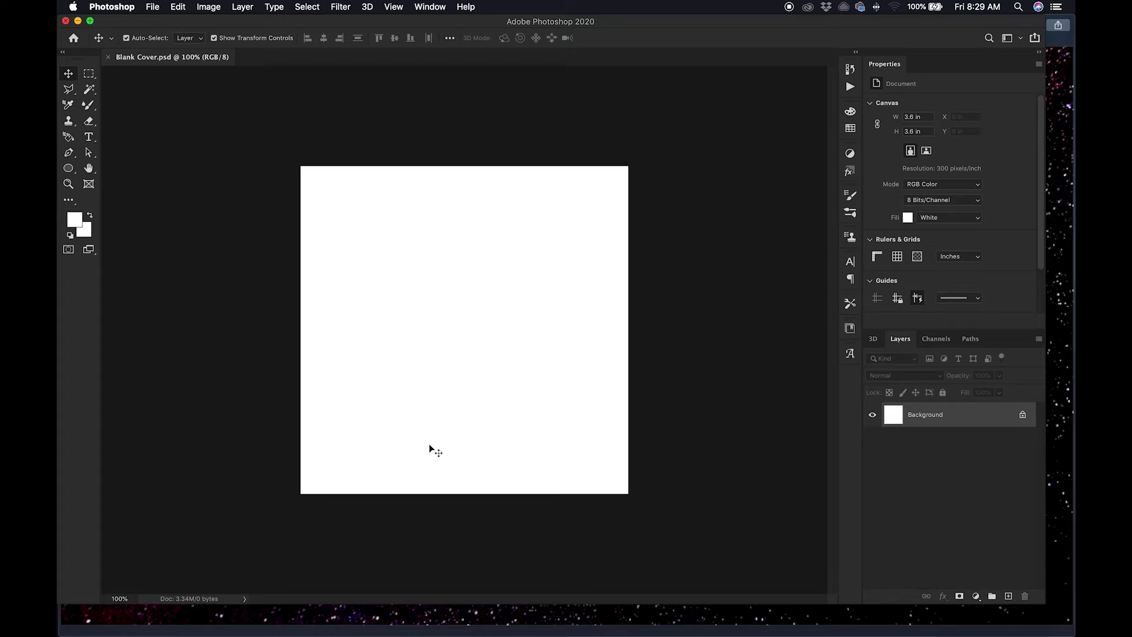
Step: Switch to Finder, open a new window, and close the image preview so both Finder windows sit side by side
{"action": "left_click", "coordinate": [245, 623]}
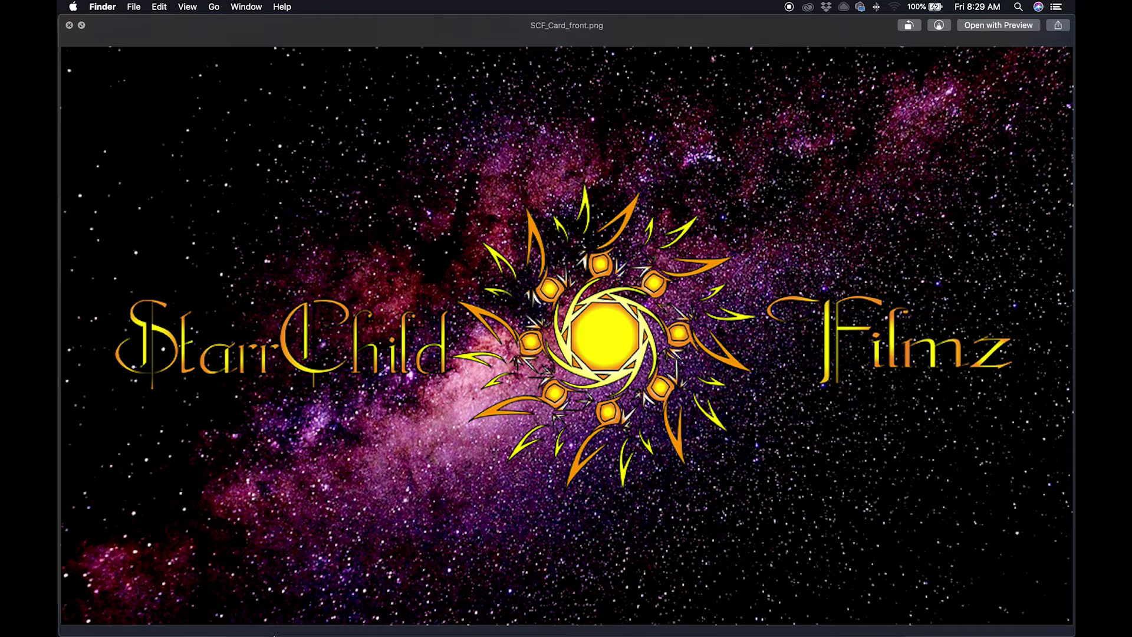
{"action": "left_click", "coordinate": [245, 621]}
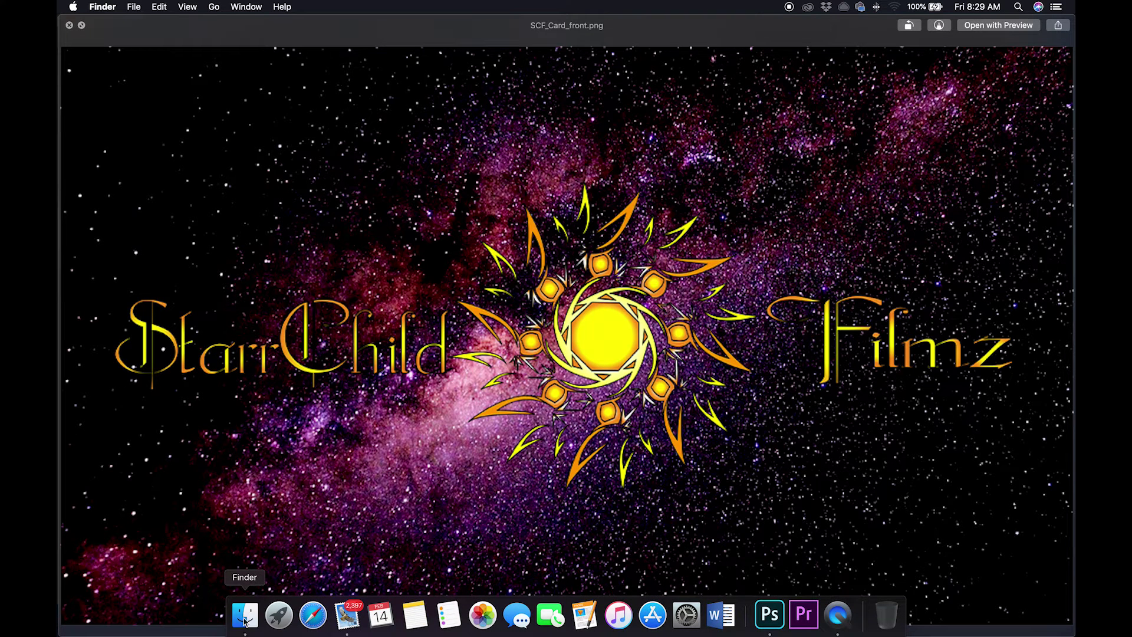
{"action": "left_click", "coordinate": [244, 621]}
{"action": "left_click", "coordinate": [133, 7]}
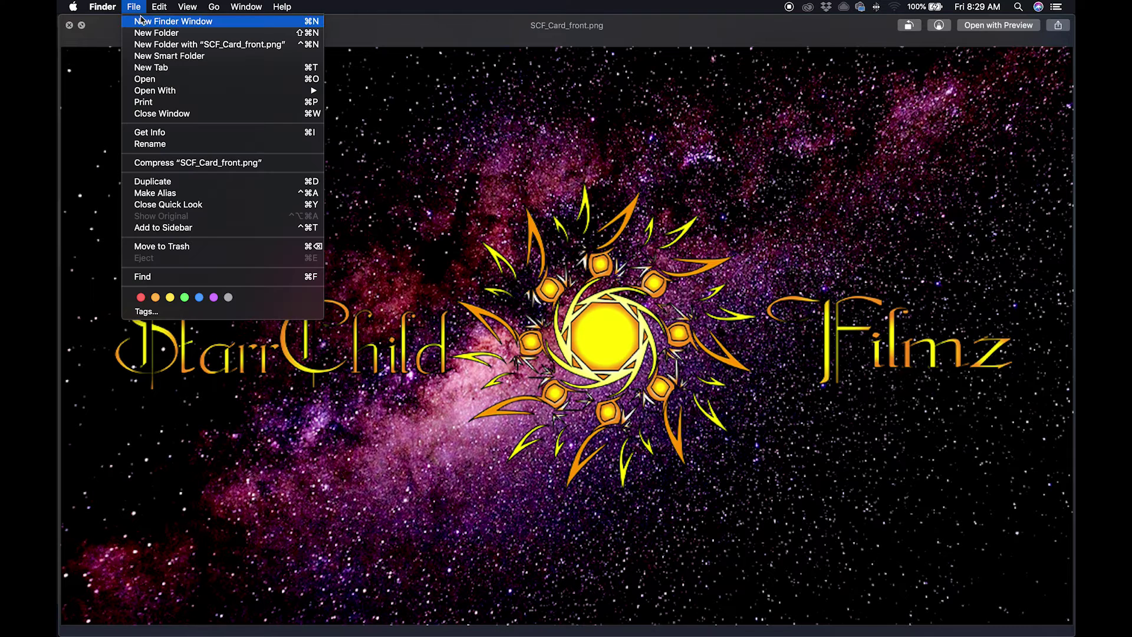
{"action": "left_click", "coordinate": [146, 22]}
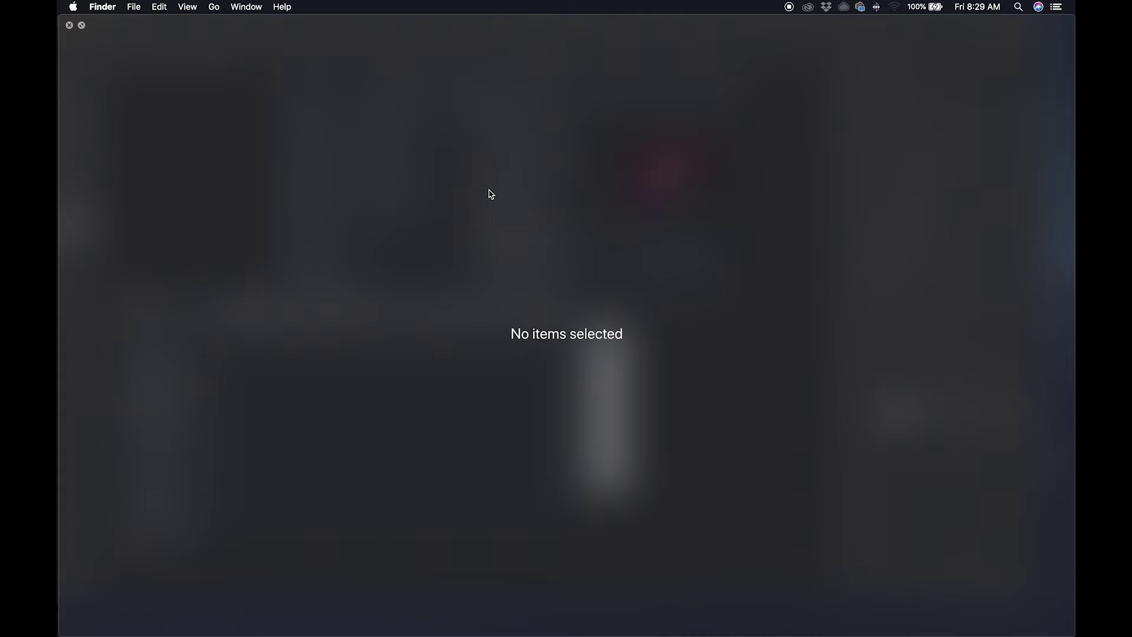
{"action": "left_click", "coordinate": [69, 26]}
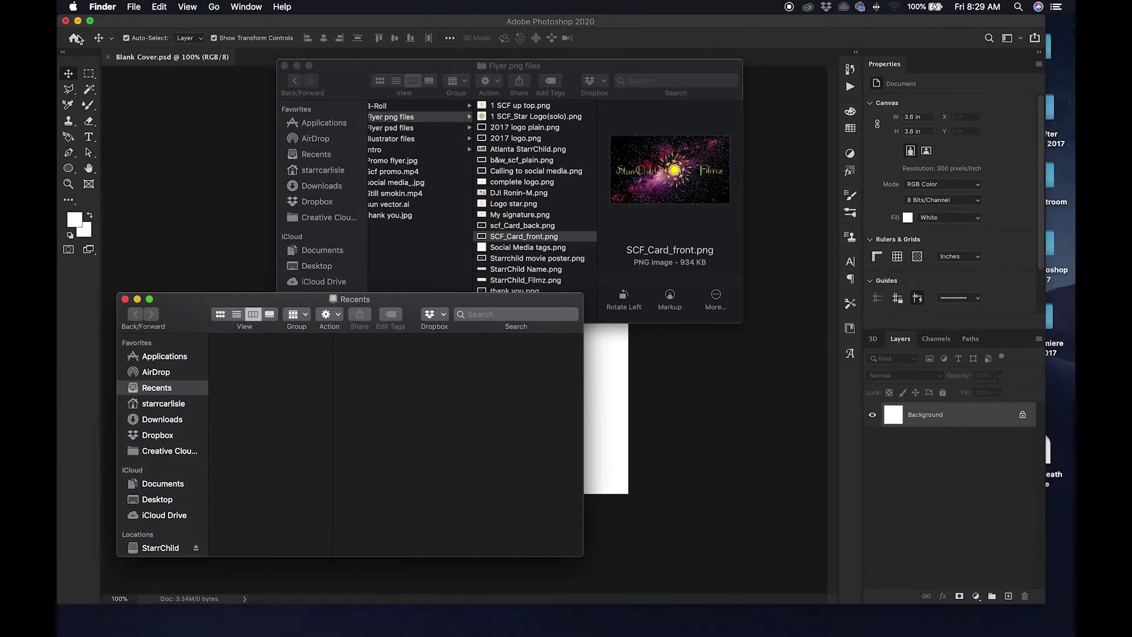
{"action": "left_click_drag", "start_coordinate": [352, 76], "coordinate": [652, 76]}
{"action": "left_click_drag", "start_coordinate": [200, 328], "coordinate": [138, 78]}
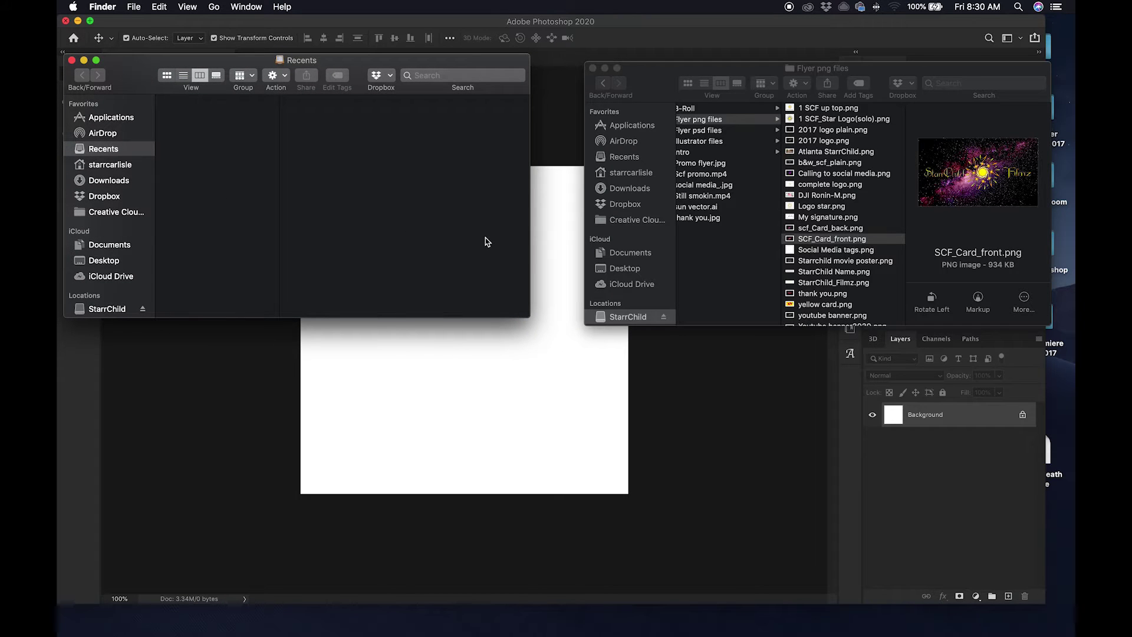
Step: Browse to the O.D. Ent folder inside Album Covers and preview the greek-statue PNG
{"action": "scroll", "coordinate": [703, 243], "scroll_direction": "left", "scroll_amount": 10}
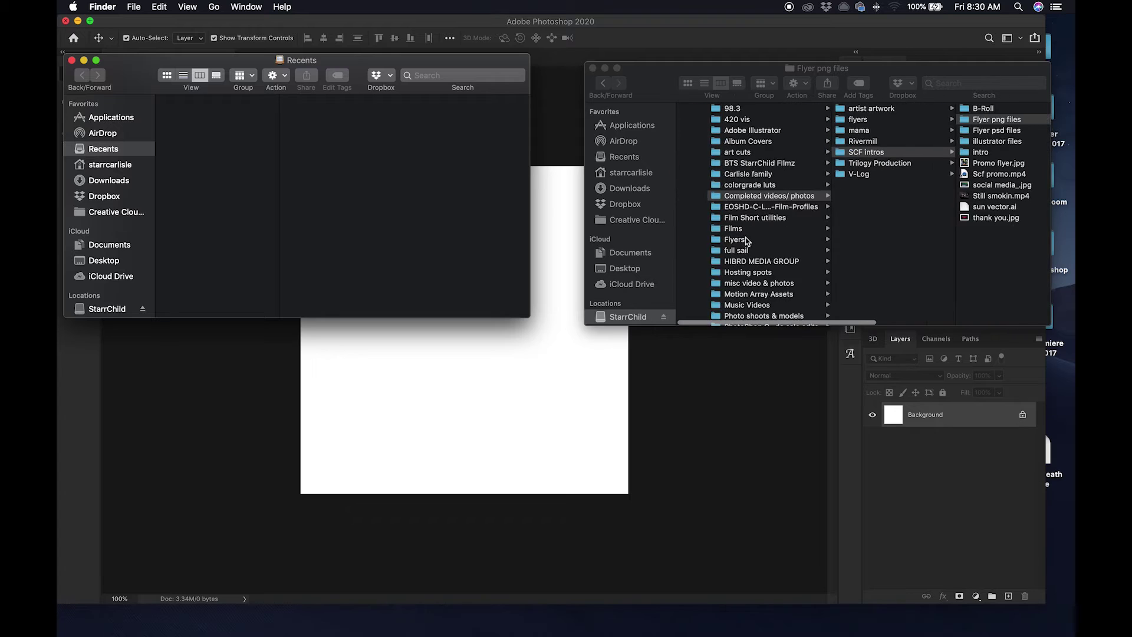
{"action": "left_click", "coordinate": [724, 147]}
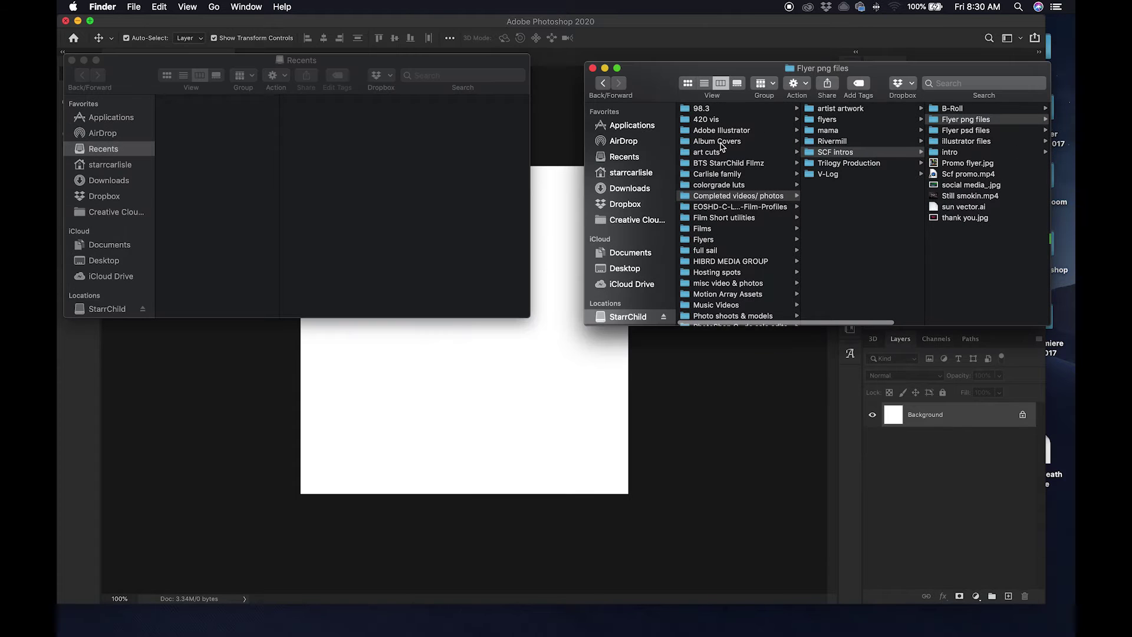
{"action": "left_click", "coordinate": [725, 143]}
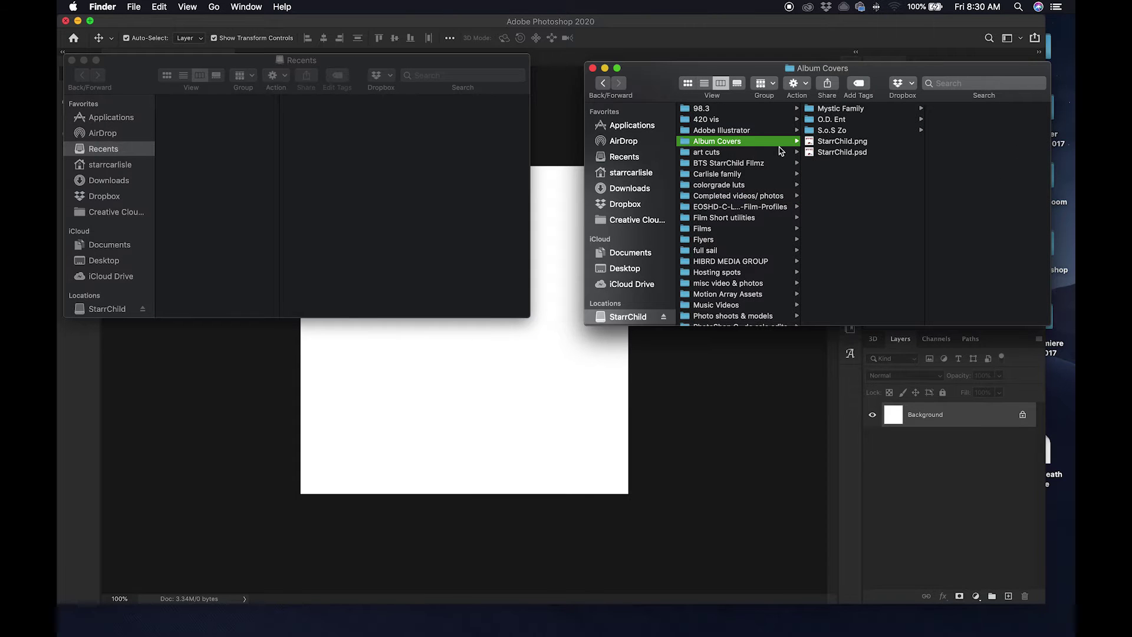
{"action": "left_click", "coordinate": [838, 120]}
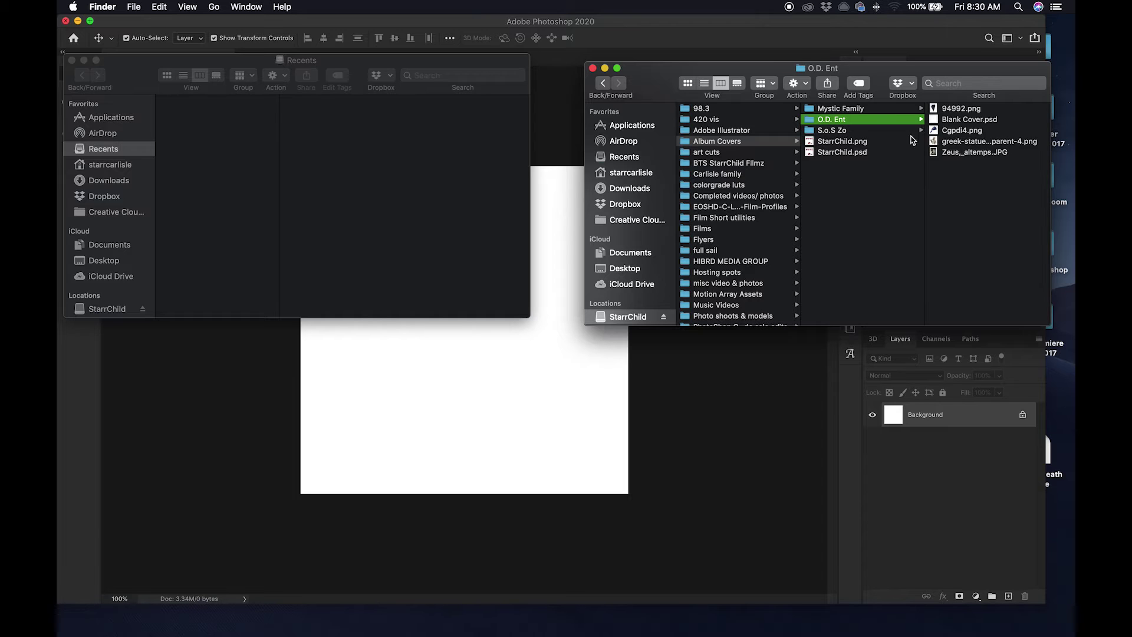
{"action": "left_click", "coordinate": [945, 142]}
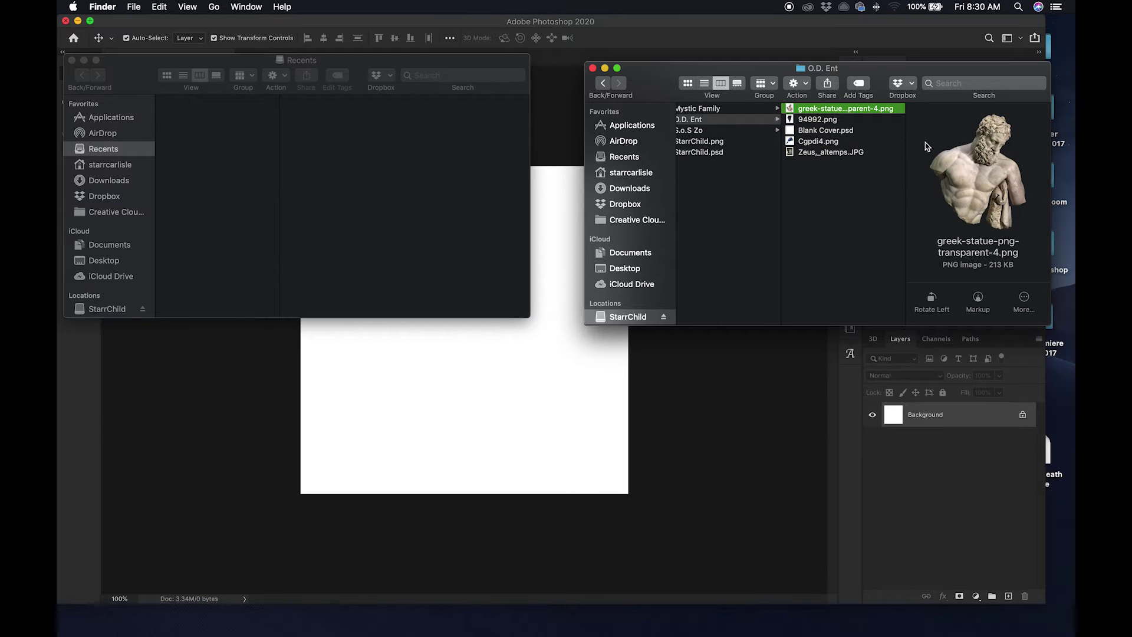
Step: Open the Zeus,_altemps.JPG image from the O.D. Ent folder in Adobe Photoshop 2020
{"action": "left_click", "coordinate": [825, 165]}
{"action": "left_click", "coordinate": [825, 154]}
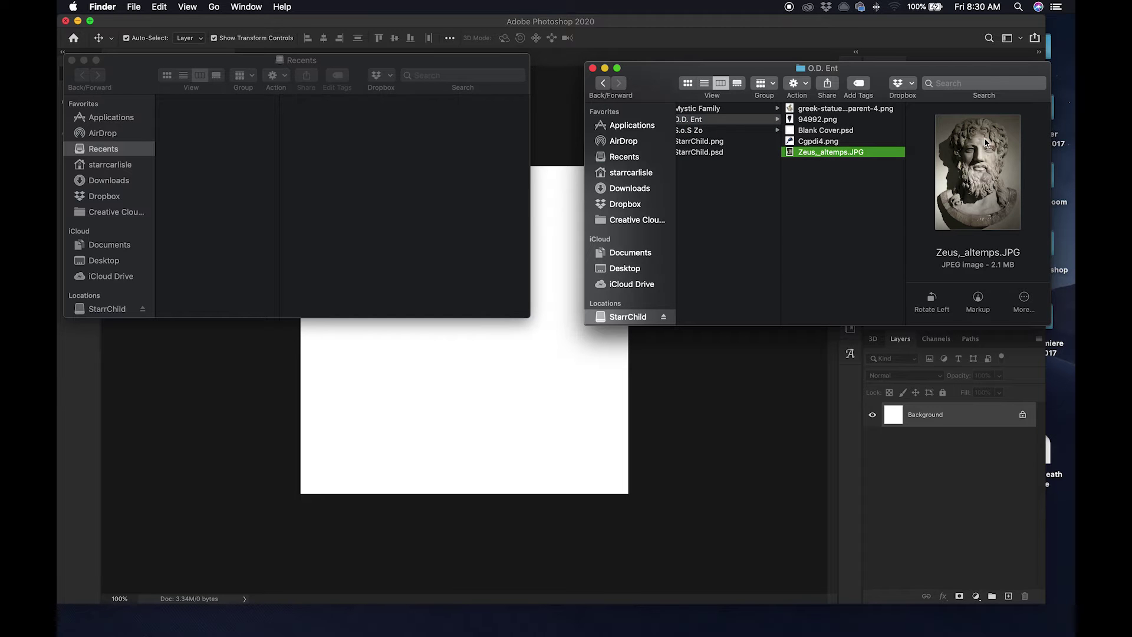
{"action": "right_click", "coordinate": [984, 167]}
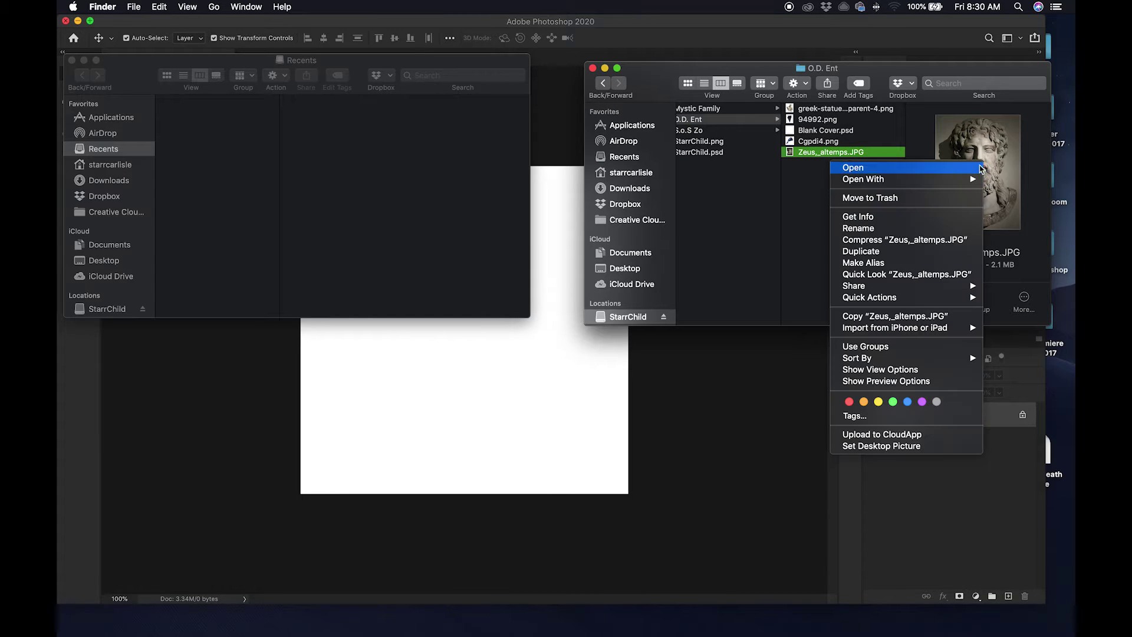
{"action": "mouse_move", "coordinate": [885, 179]}
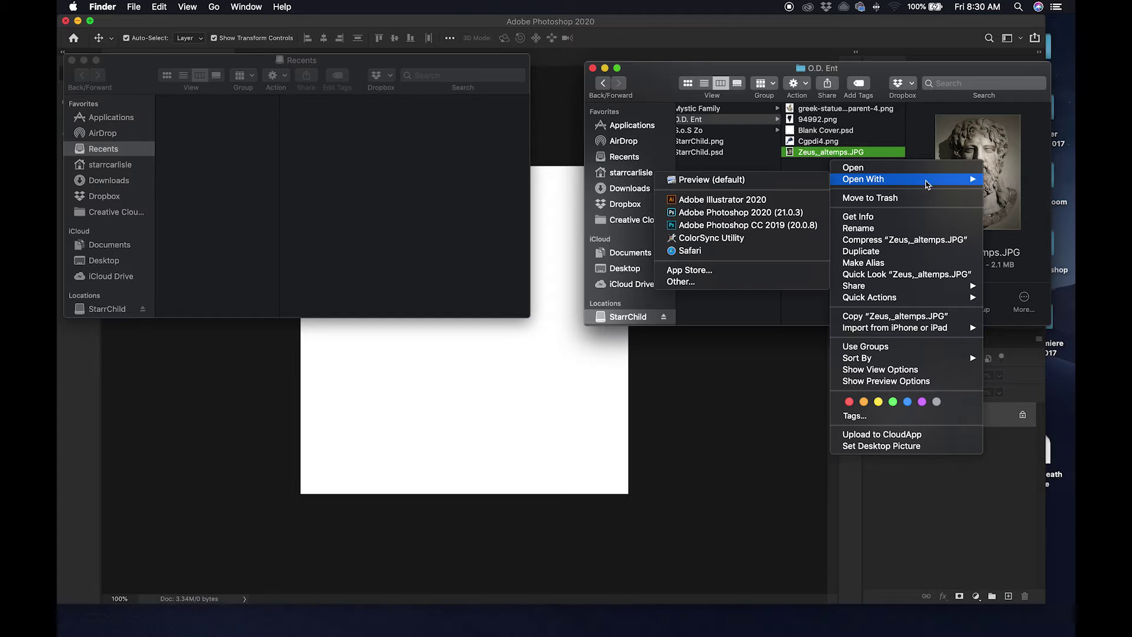
{"action": "left_click", "coordinate": [771, 212]}
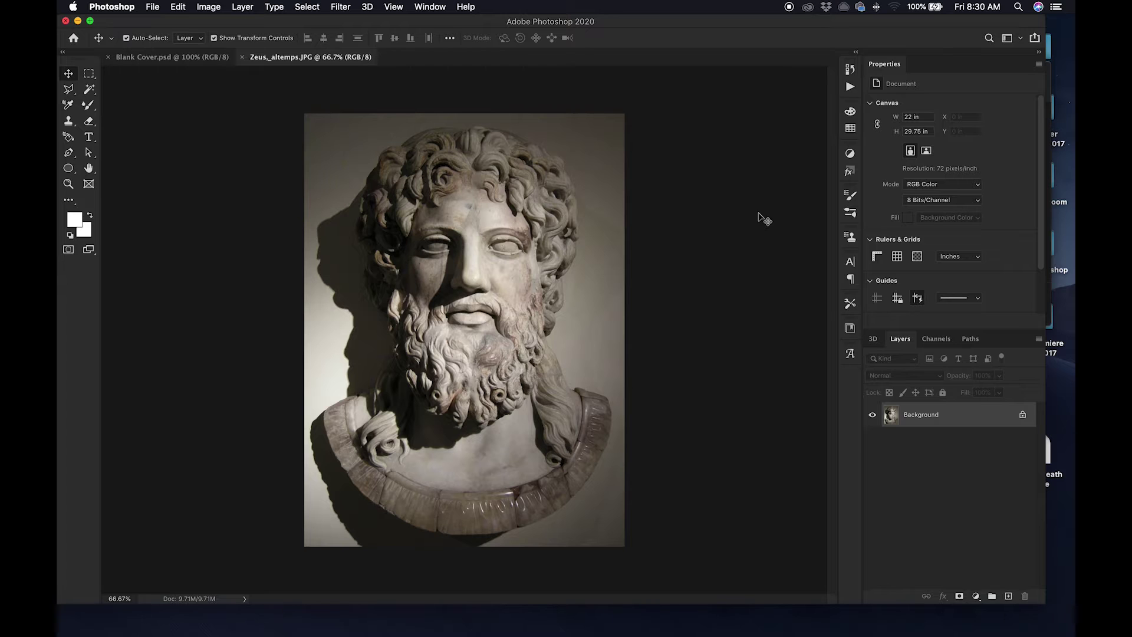
Step: Trace the whole outline of the Zeus bust with the Polygonal Lasso, from the collar around the hair, and close the selection
{"action": "left_click", "coordinate": [74, 92]}
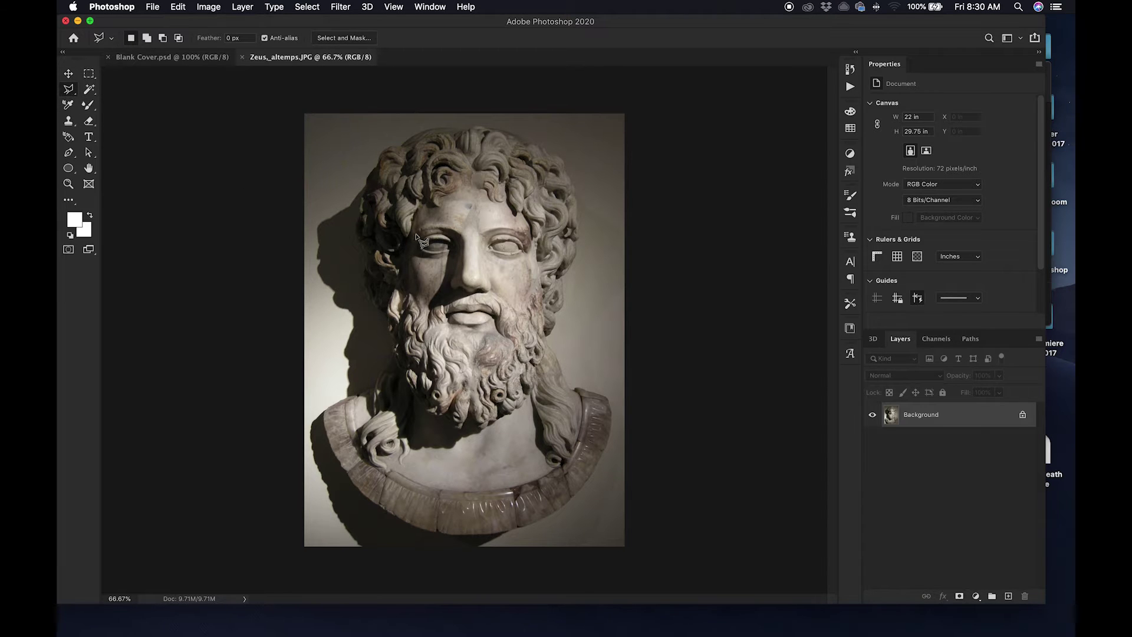
{"action": "scroll", "coordinate": [477, 386], "scroll_direction": "up", "scroll_amount": 3}
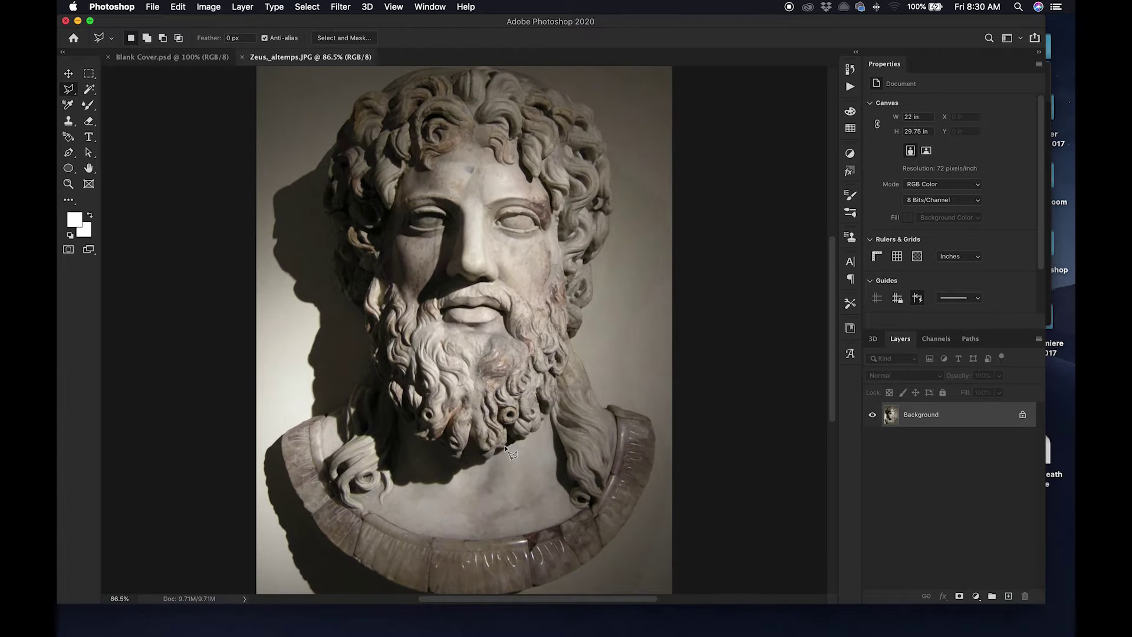
{"action": "scroll", "coordinate": [506, 447], "scroll_direction": "down", "scroll_amount": 3}
{"action": "scroll", "coordinate": [499, 447], "scroll_direction": "up", "scroll_amount": 5}
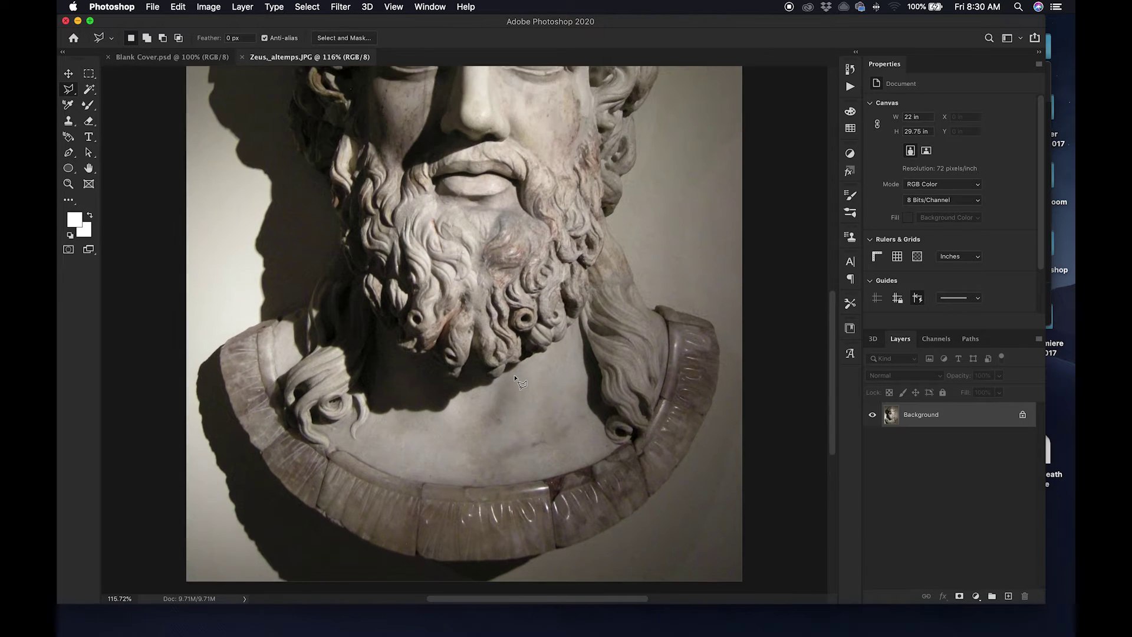
{"action": "scroll", "coordinate": [515, 380], "scroll_direction": "down", "scroll_amount": 2}
{"action": "scroll", "coordinate": [457, 334], "scroll_direction": "left", "scroll_amount": 2}
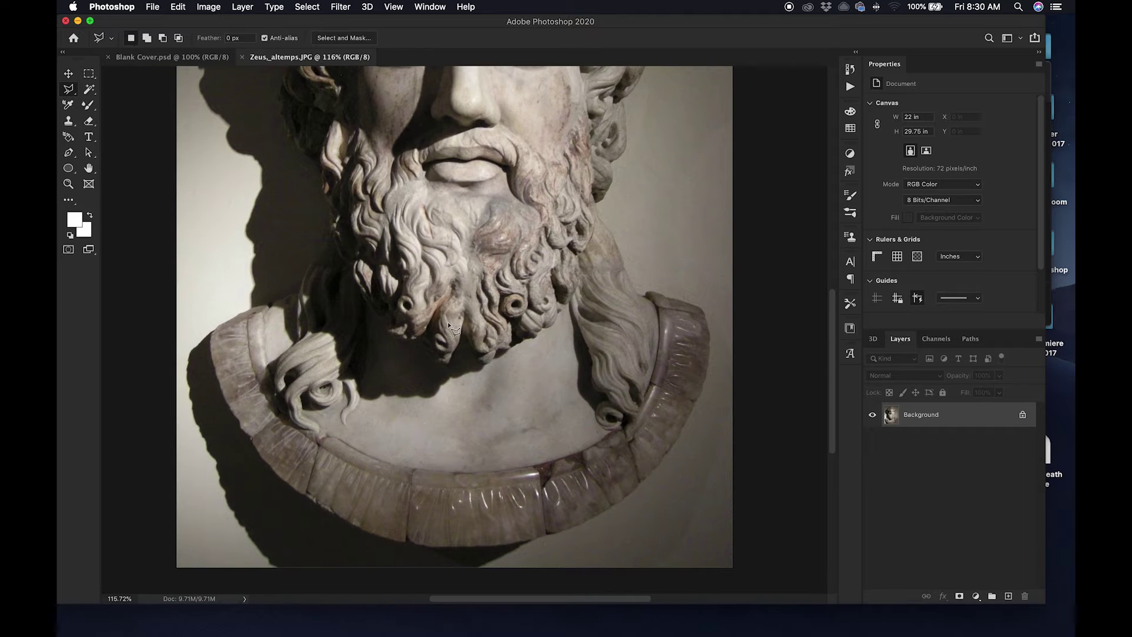
{"action": "scroll", "coordinate": [451, 325], "scroll_direction": "down", "scroll_amount": 1}
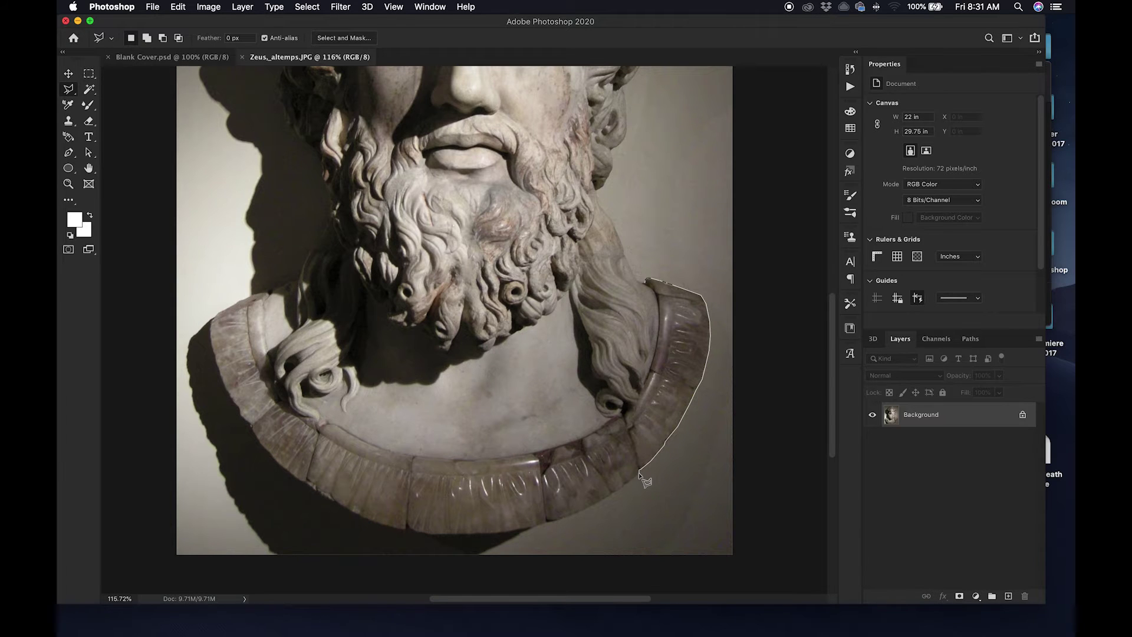
{"action": "double_click", "coordinate": [617, 501]}
{"action": "key", "text": "super+d"}
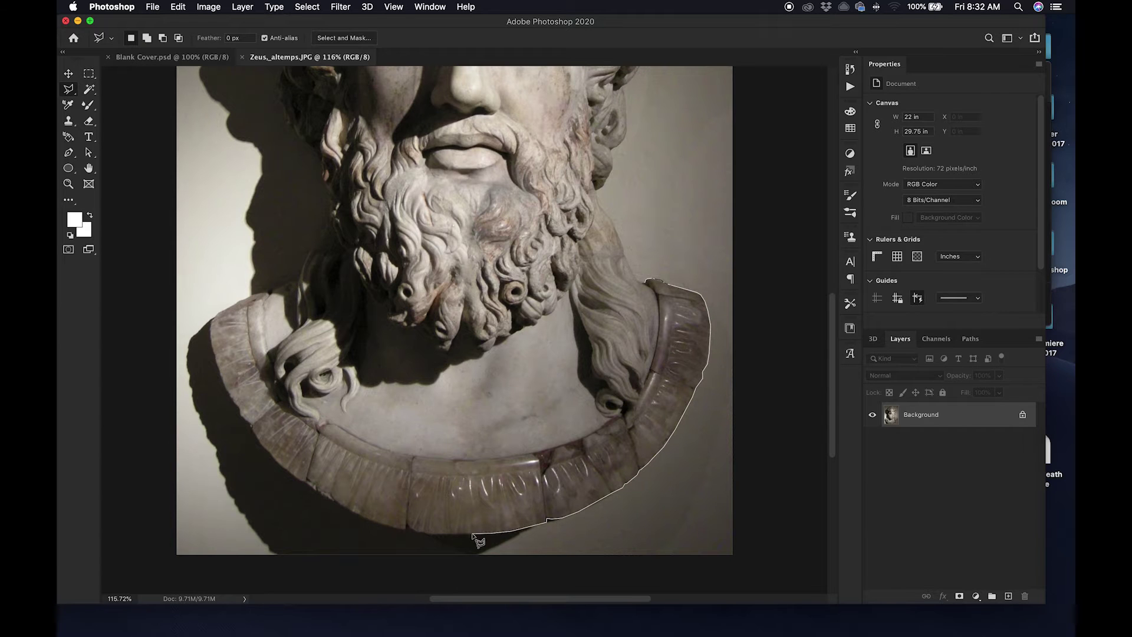
{"action": "scroll", "coordinate": [280, 479], "scroll_direction": "right", "scroll_amount": 1}
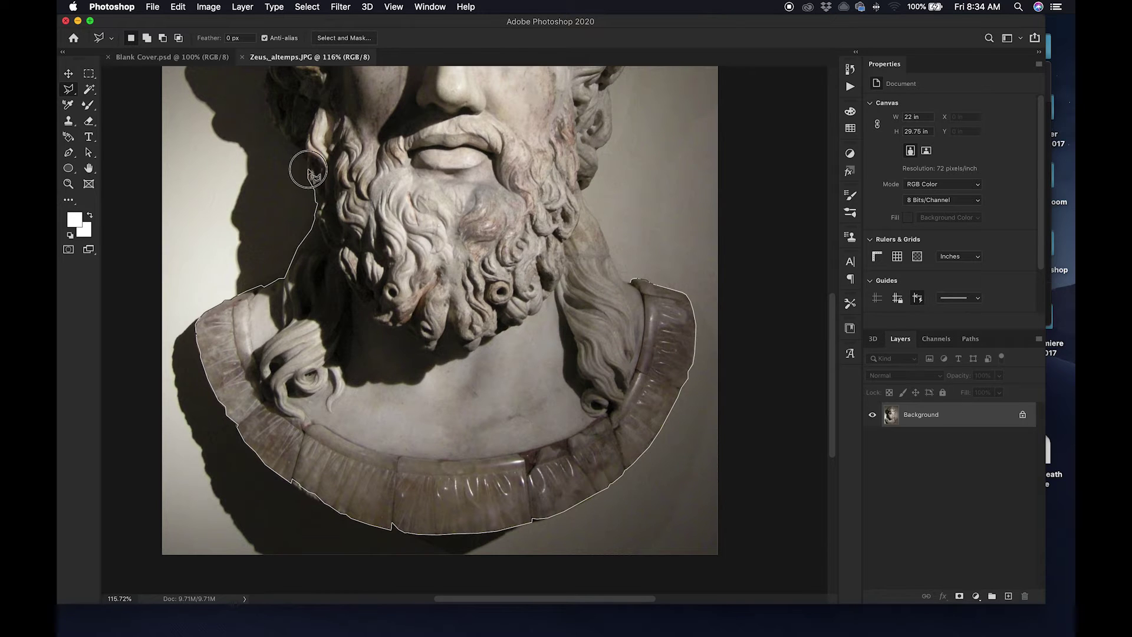
{"action": "scroll", "coordinate": [268, 103], "scroll_direction": "up", "scroll_amount": 5}
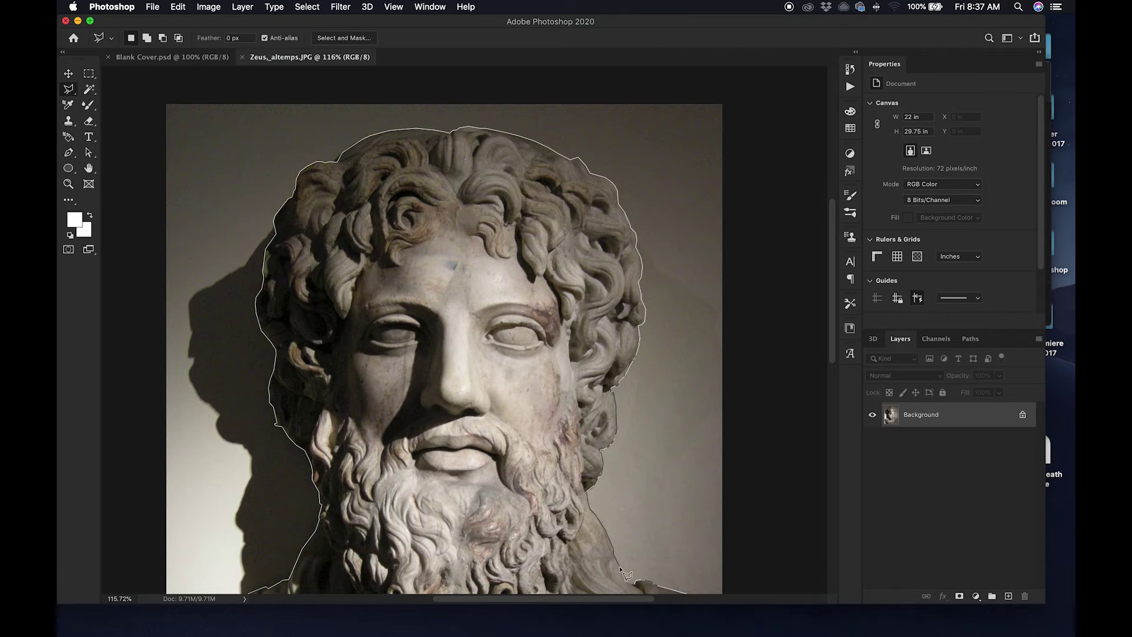
{"action": "key", "text": "Return"}
{"action": "scroll", "coordinate": [564, 246], "scroll_direction": "down", "scroll_amount": 2}
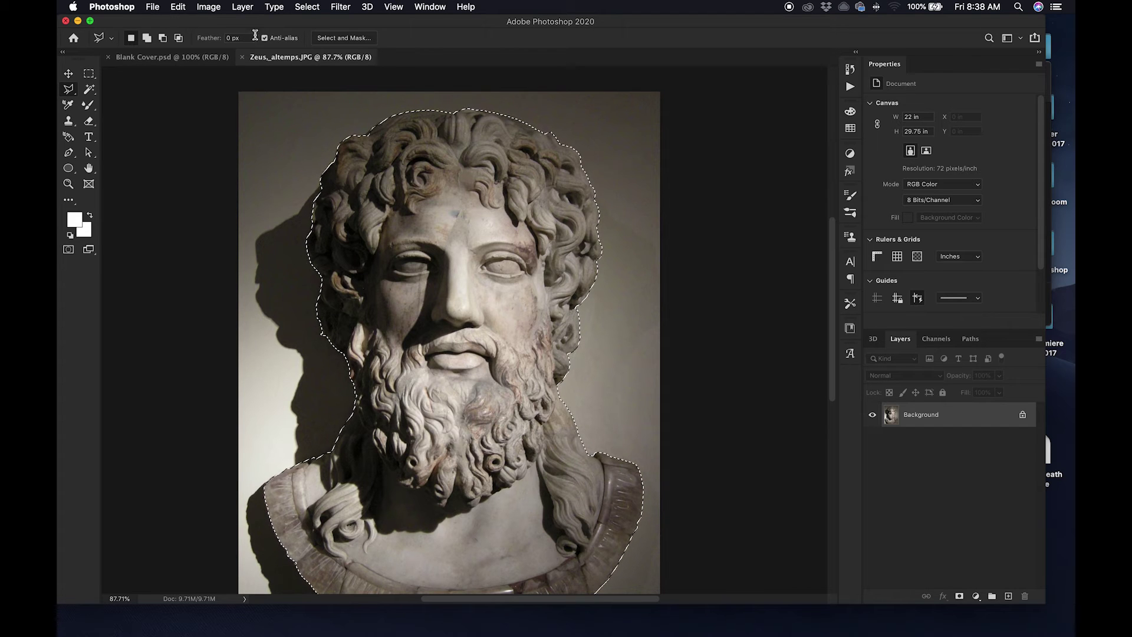
Step: Cut the selected bust to a new layer with Layer Via Cut and hide the Background layer
{"action": "left_click", "coordinate": [242, 7]}
{"action": "mouse_move", "coordinate": [295, 21]}
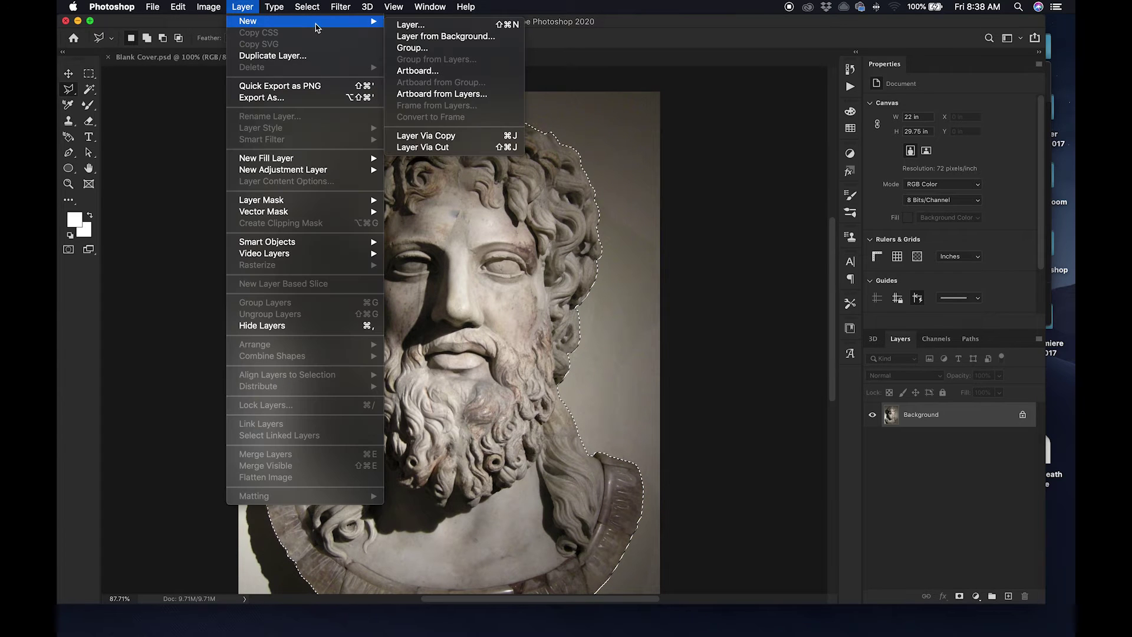
{"action": "left_click", "coordinate": [437, 148]}
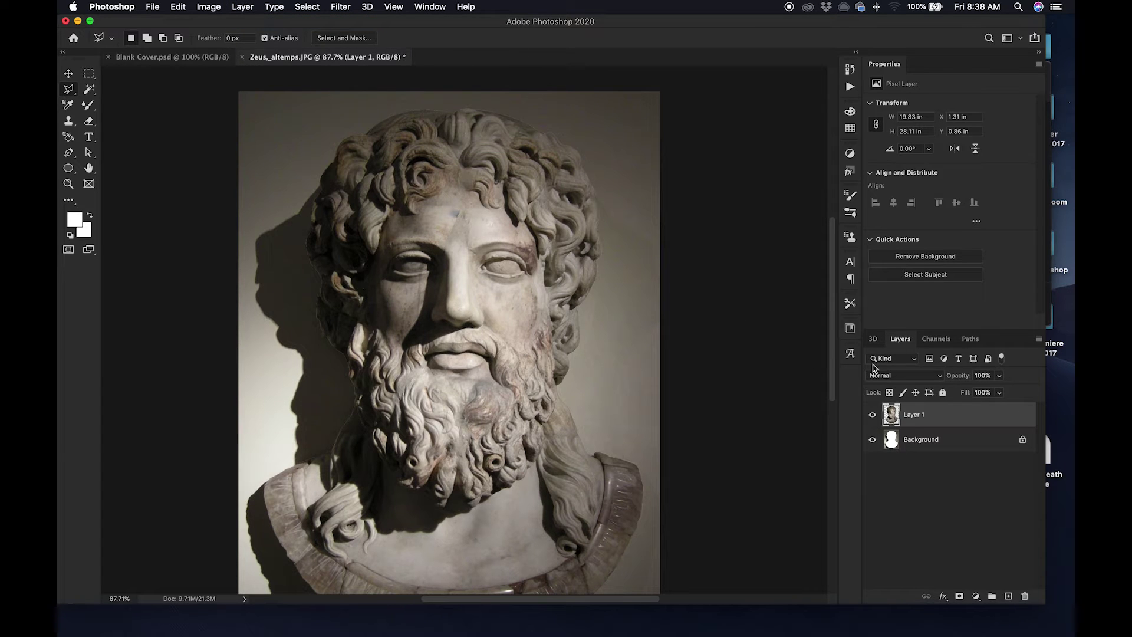
{"action": "left_click", "coordinate": [873, 440]}
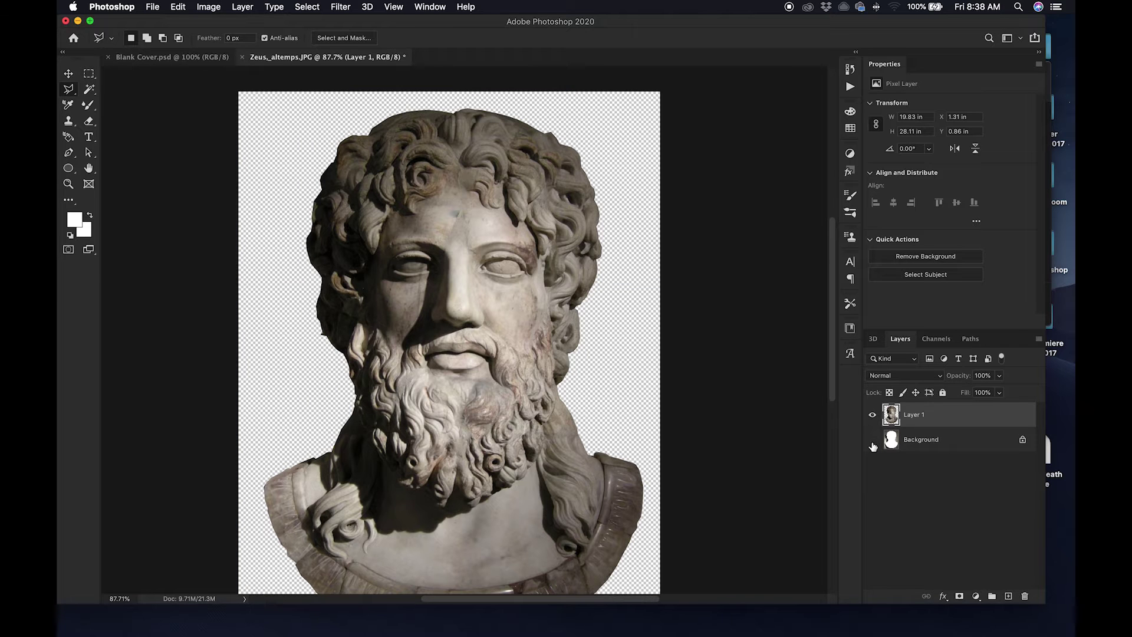
{"action": "scroll", "coordinate": [616, 411], "scroll_direction": "down", "scroll_amount": 2}
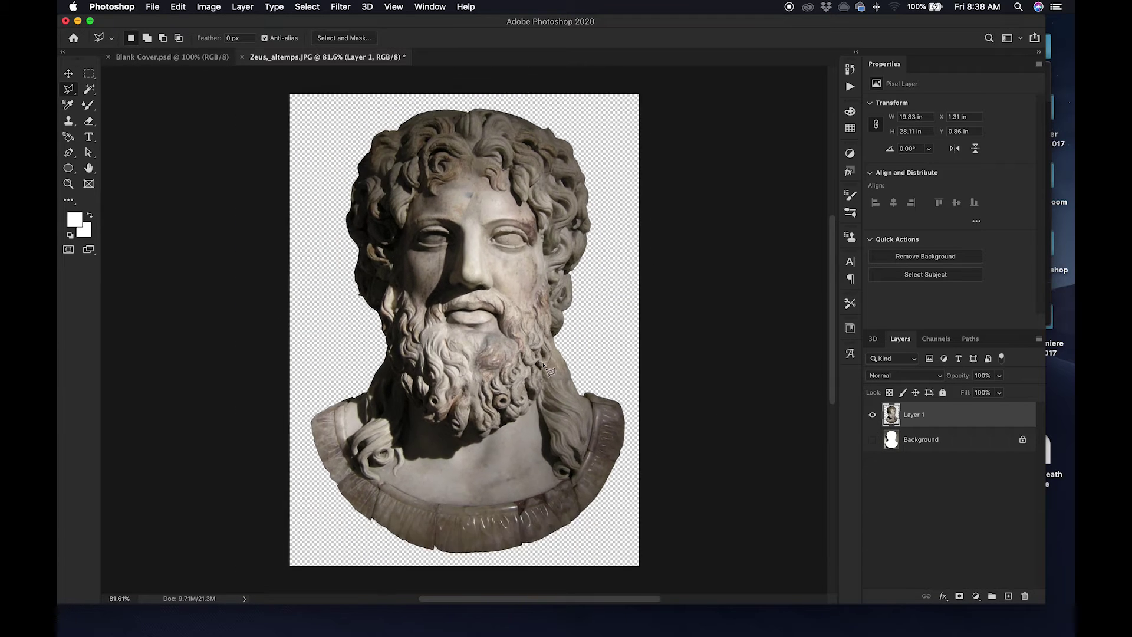
Step: Copy the cut-out bust layer from the Zeus image into the Blank Cover document
{"action": "left_click", "coordinate": [194, 57]}
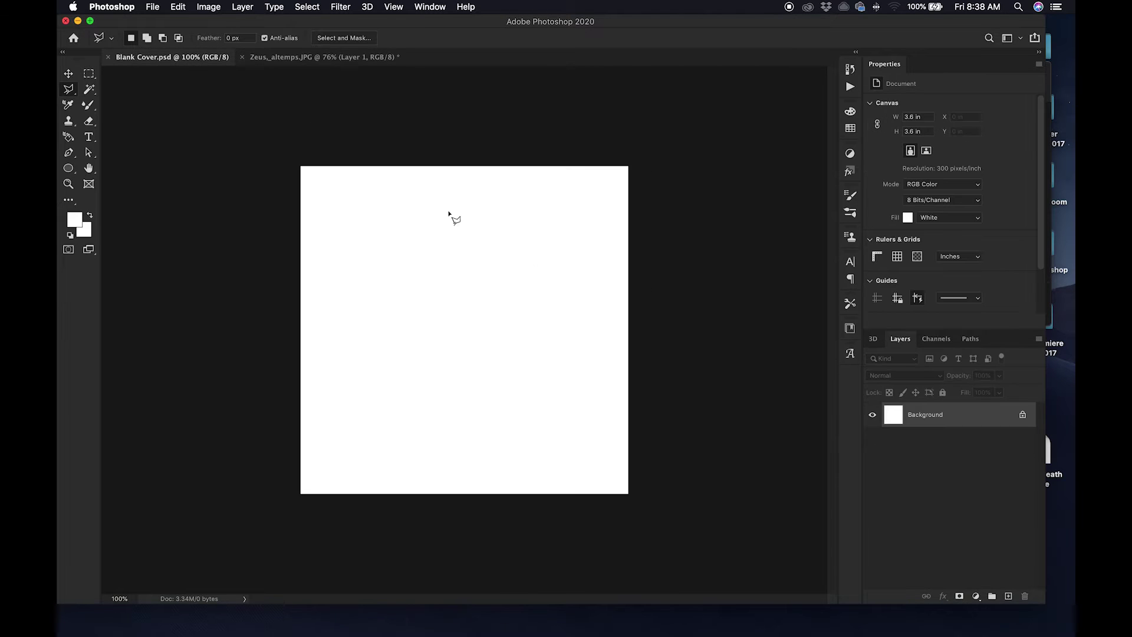
{"action": "left_click", "coordinate": [305, 57]}
{"action": "left_click_drag", "start_coordinate": [956, 421], "coordinate": [442, 341]}
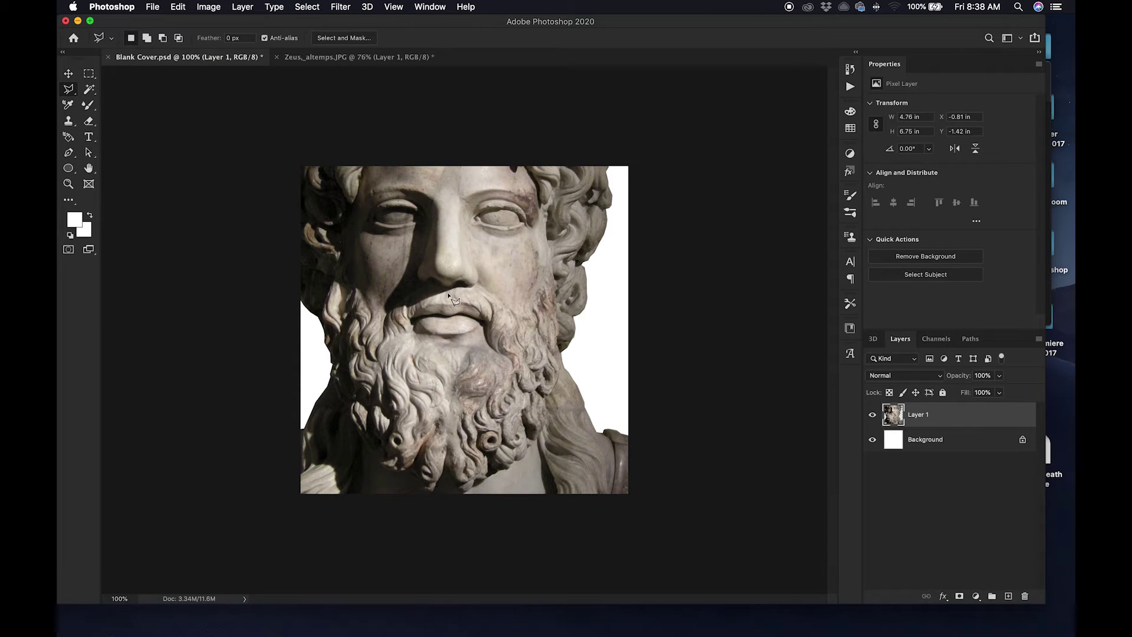
Step: Scale the Zeus bust down to about 32% and center it on the cover at X 540 px, Y 540 px
{"action": "left_click", "coordinate": [69, 75]}
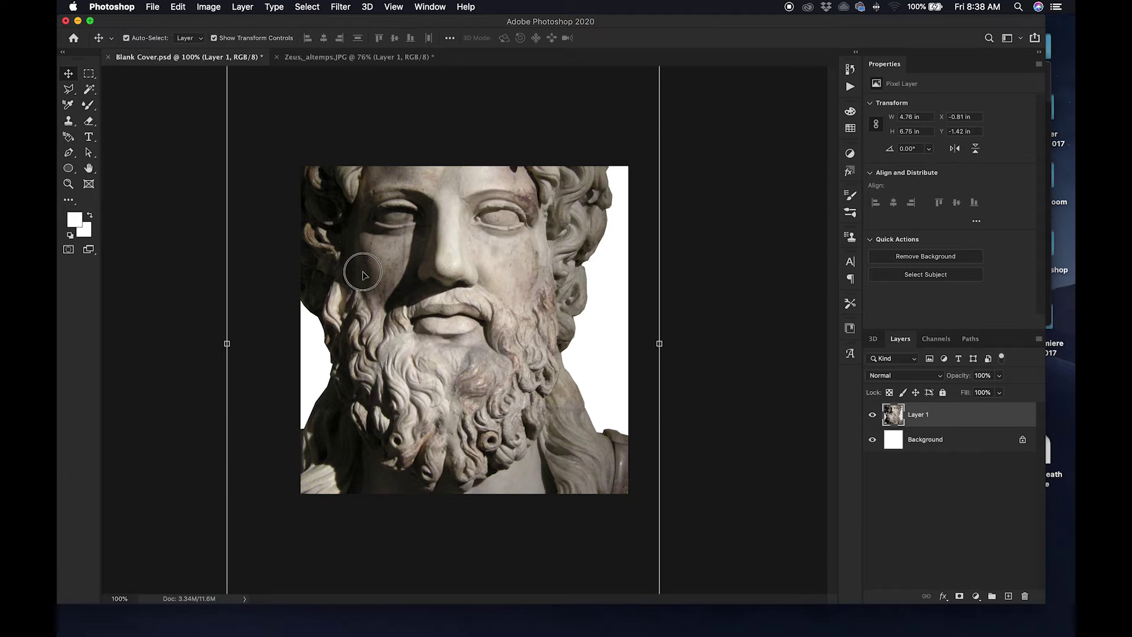
{"action": "left_click_drag", "start_coordinate": [659, 343], "coordinate": [468, 324]}
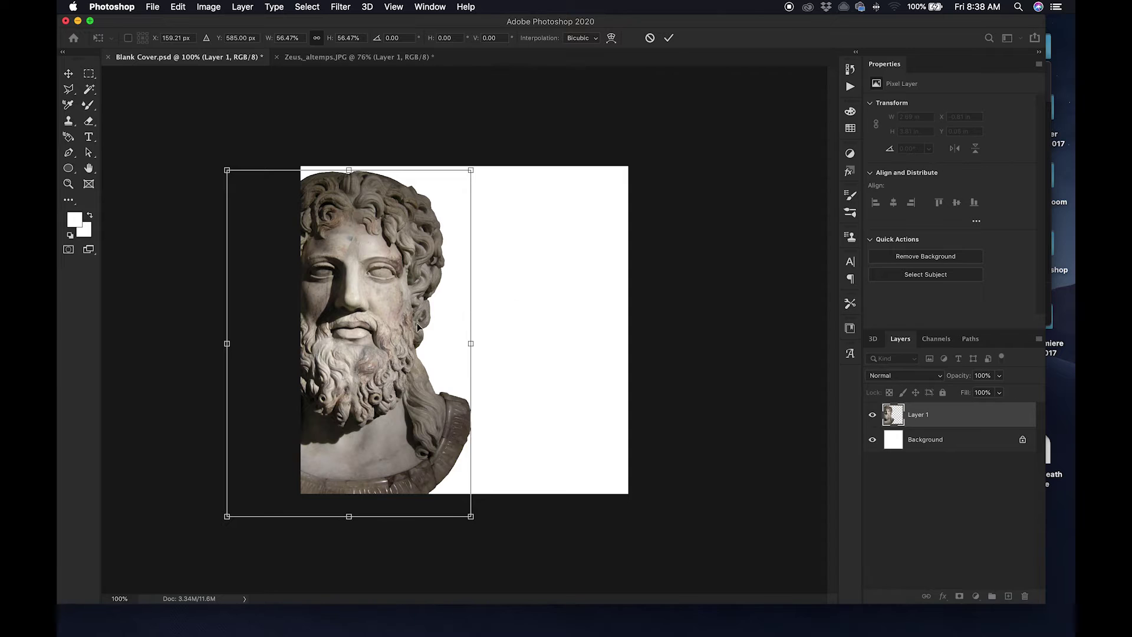
{"action": "left_click_drag", "start_coordinate": [385, 321], "coordinate": [501, 318]}
{"action": "left_click_drag", "start_coordinate": [588, 339], "coordinate": [497, 336]}
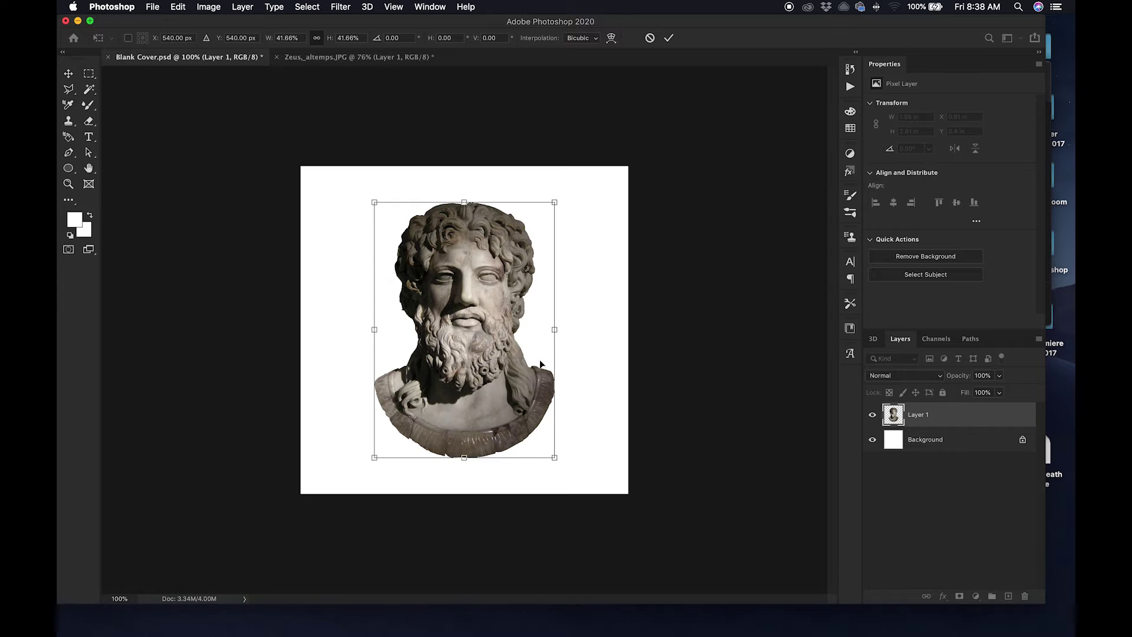
{"action": "left_click_drag", "start_coordinate": [558, 332], "coordinate": [460, 317]}
{"action": "left_click", "coordinate": [669, 38]}
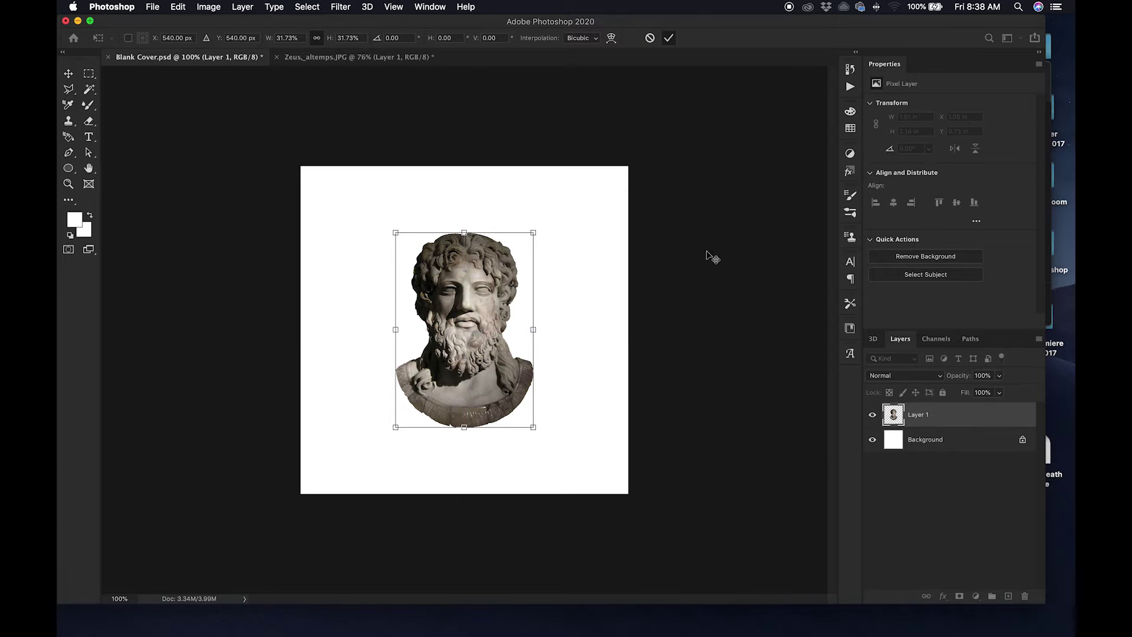
Step: Unlock the white Background layer to make it a regular layer and open its Layer Style settings
{"action": "left_click", "coordinate": [930, 512]}
{"action": "left_click", "coordinate": [902, 436]}
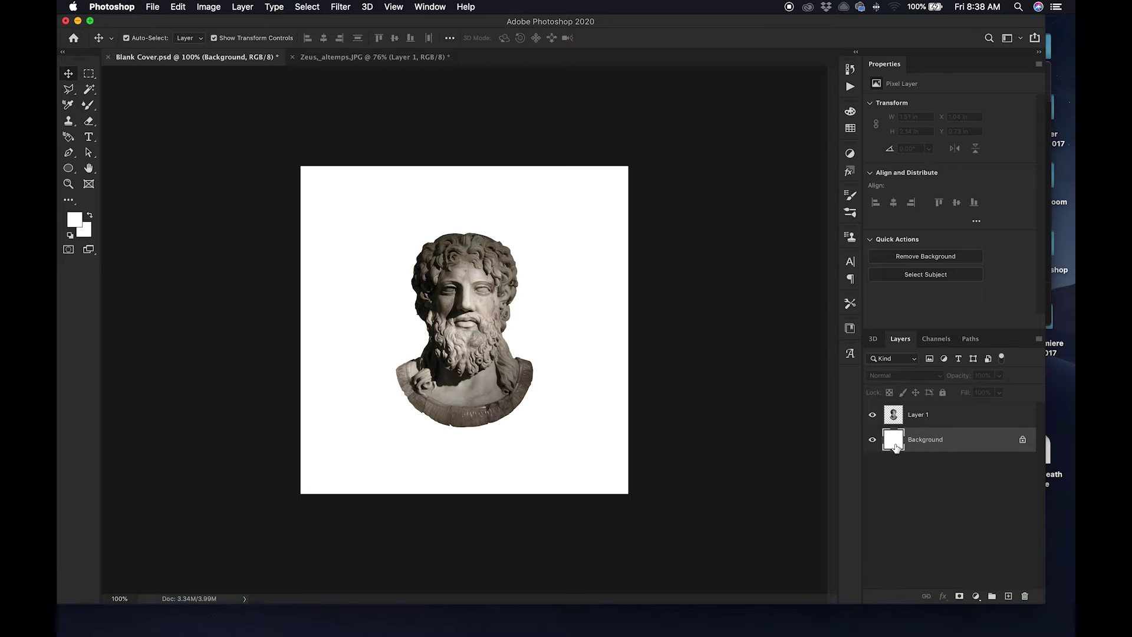
{"action": "double_click", "coordinate": [895, 447]}
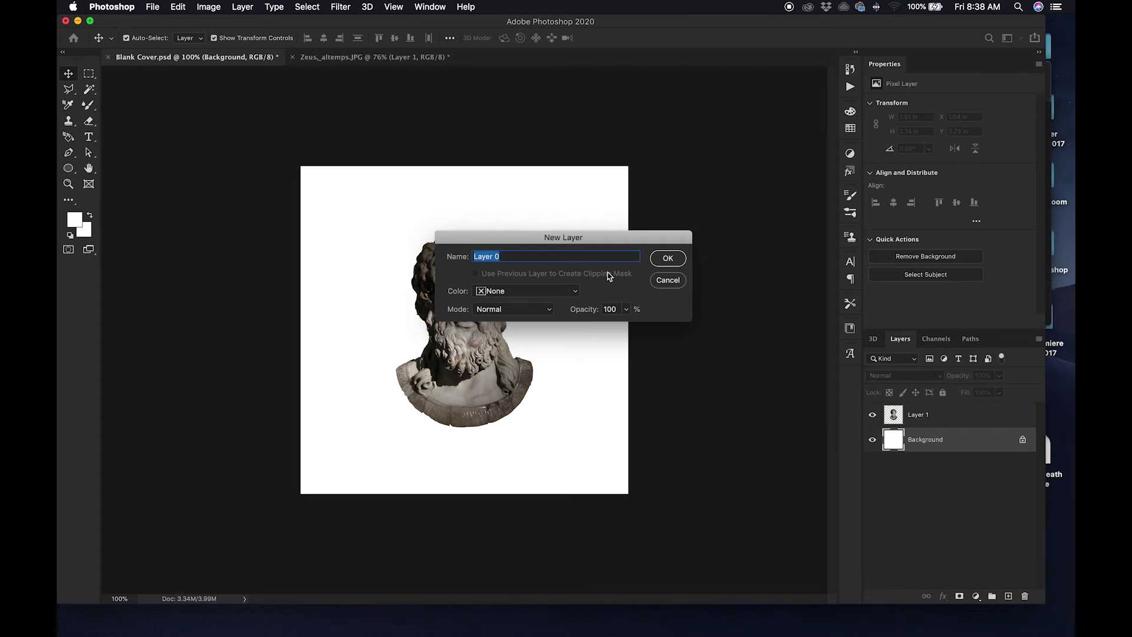
{"action": "left_click", "coordinate": [658, 283]}
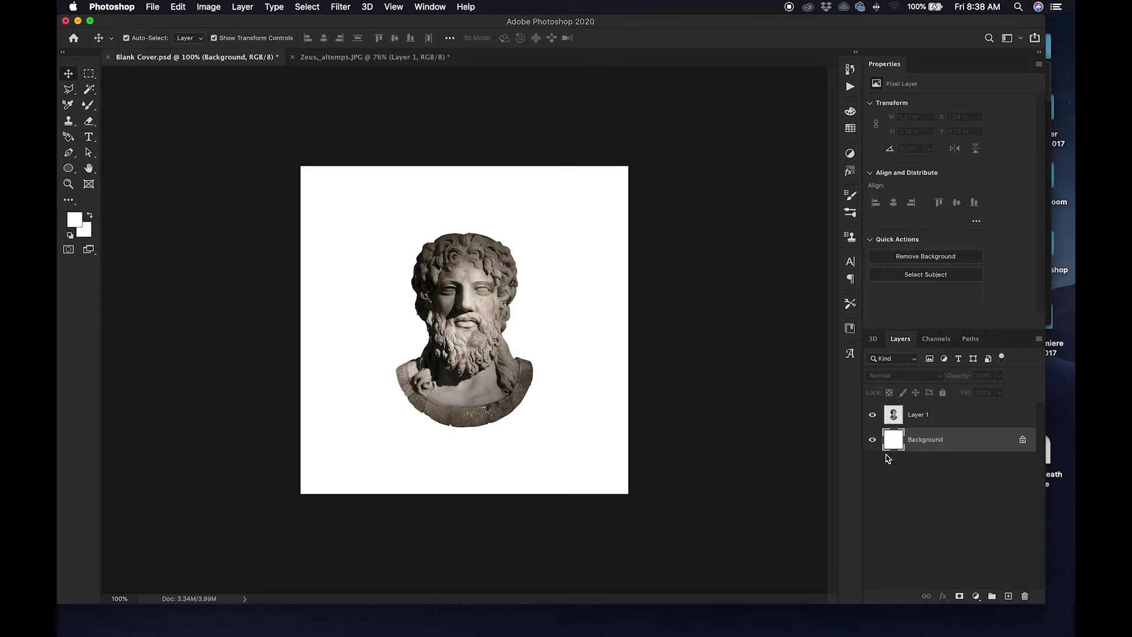
{"action": "left_click", "coordinate": [1023, 443]}
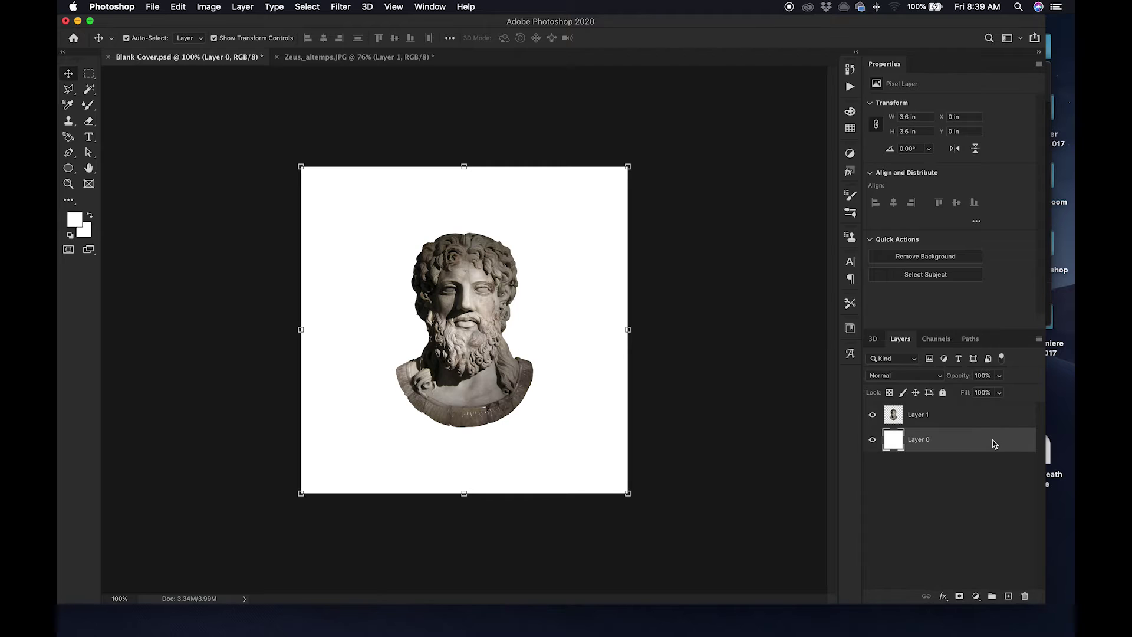
{"action": "double_click", "coordinate": [993, 442]}
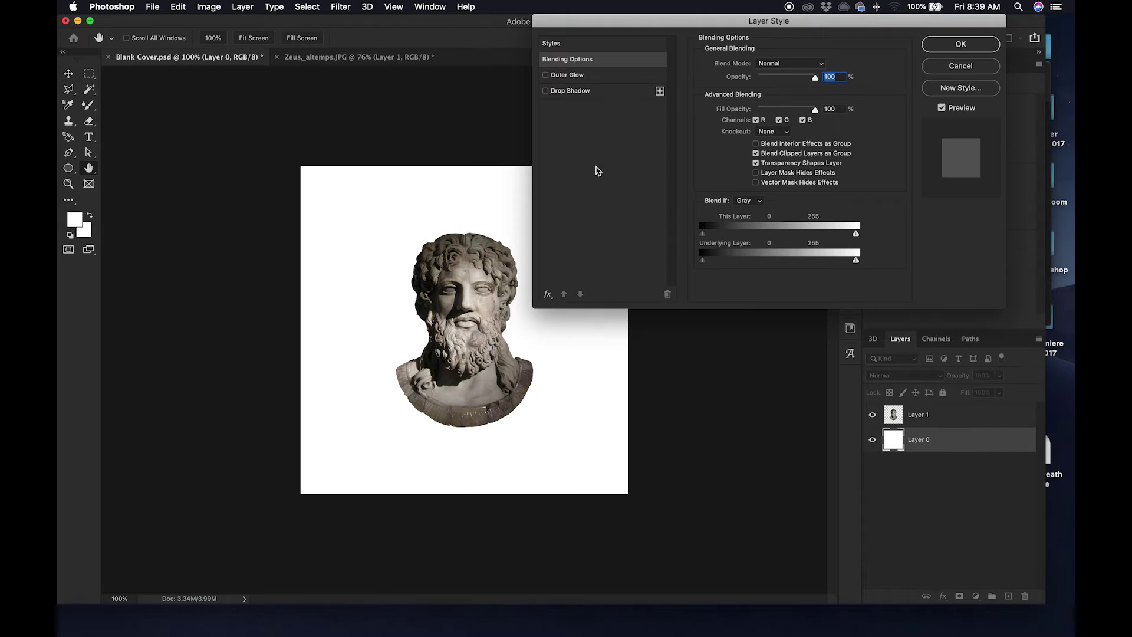
Step: Try a Color Overlay effect on the white background layer, look at its color choices and switch the effect off
{"action": "left_click", "coordinate": [552, 294]}
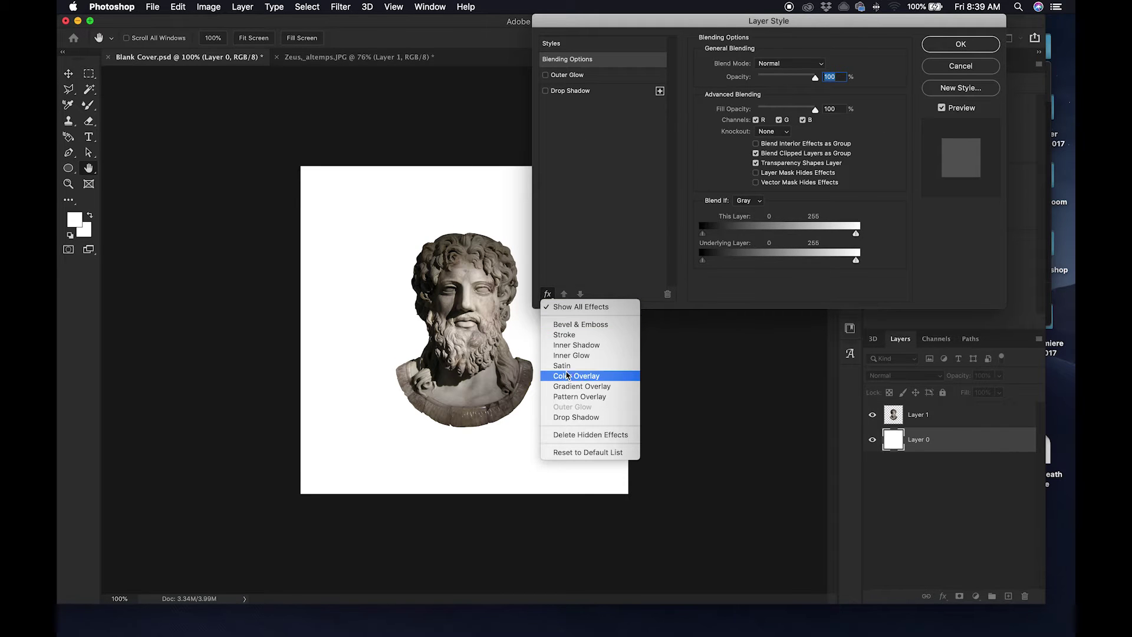
{"action": "key", "text": "Escape"}
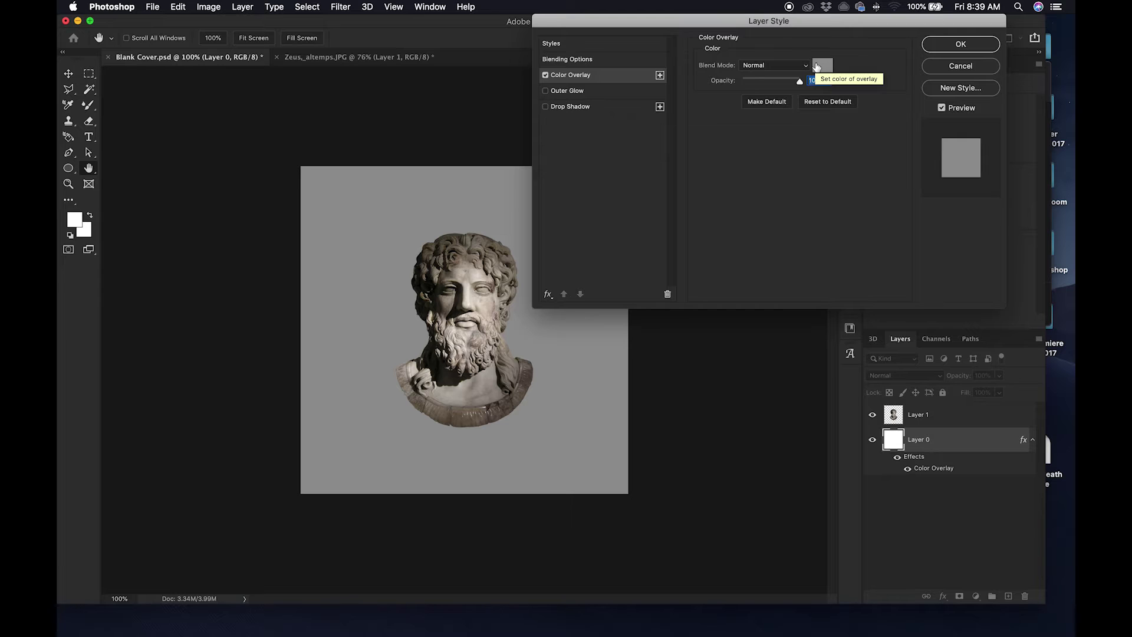
{"action": "left_click", "coordinate": [817, 67]}
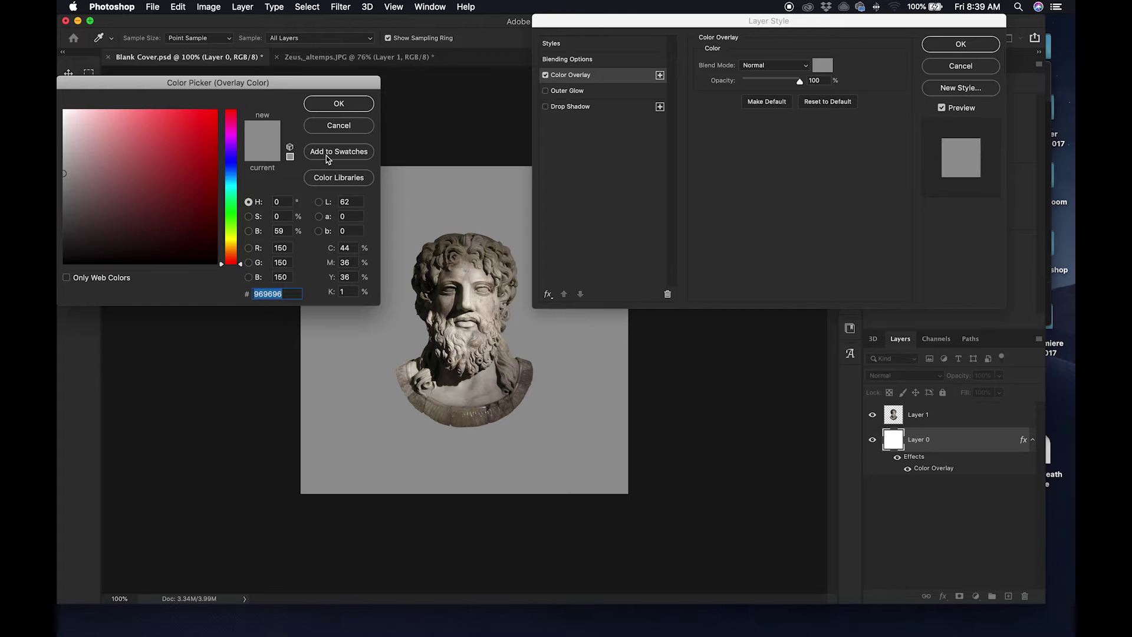
{"action": "left_click", "coordinate": [341, 126]}
{"action": "left_click", "coordinate": [545, 74]}
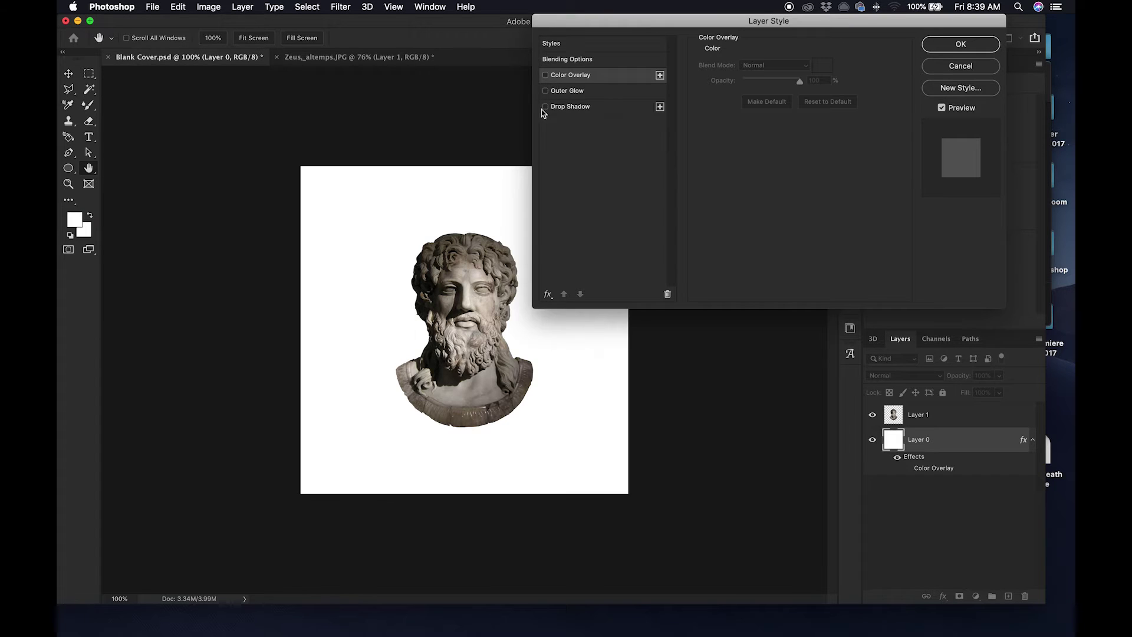
Step: Add a Gradient Overlay to the background layer and set its starting color stop to dark brown 564b43, sampled from the bust's shoulder
{"action": "left_click", "coordinate": [548, 294]}
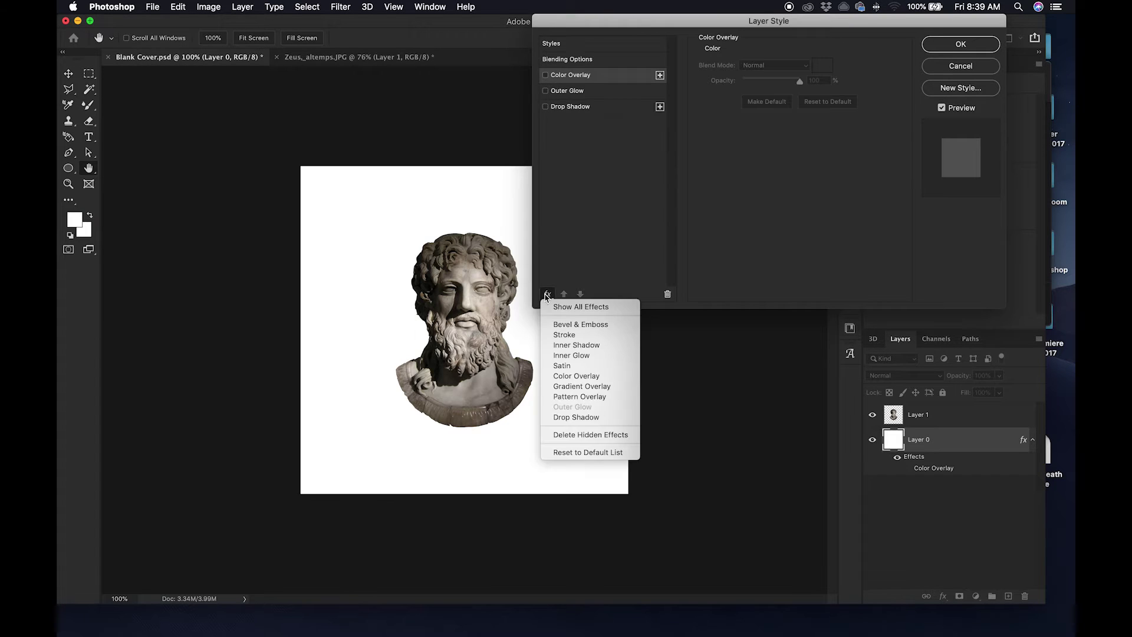
{"action": "left_click", "coordinate": [582, 387]}
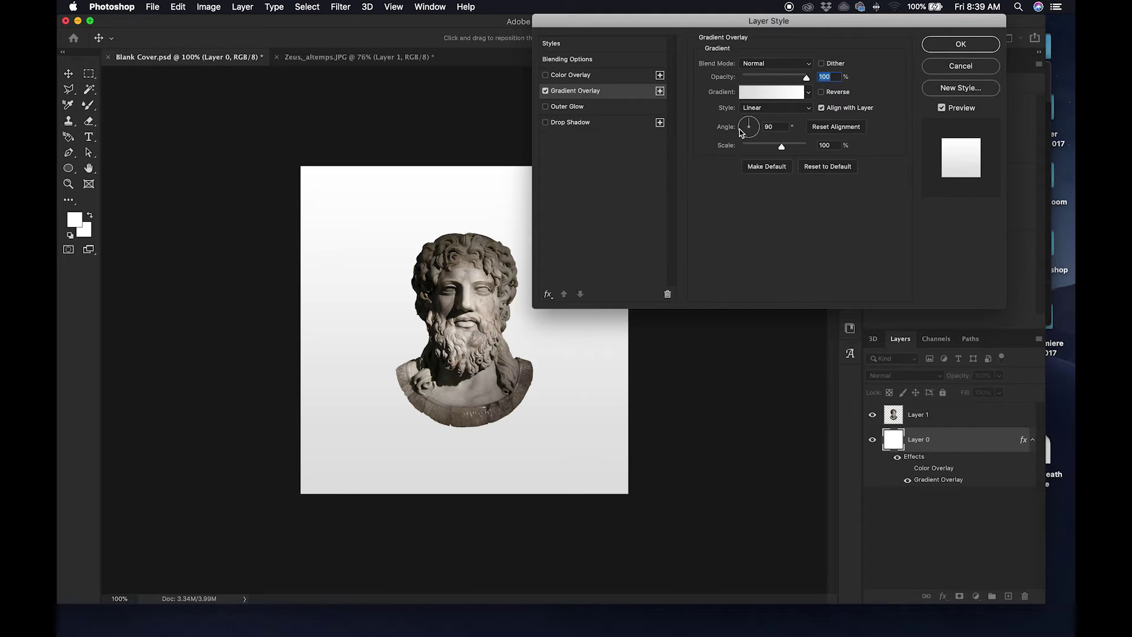
{"action": "left_click", "coordinate": [760, 94]}
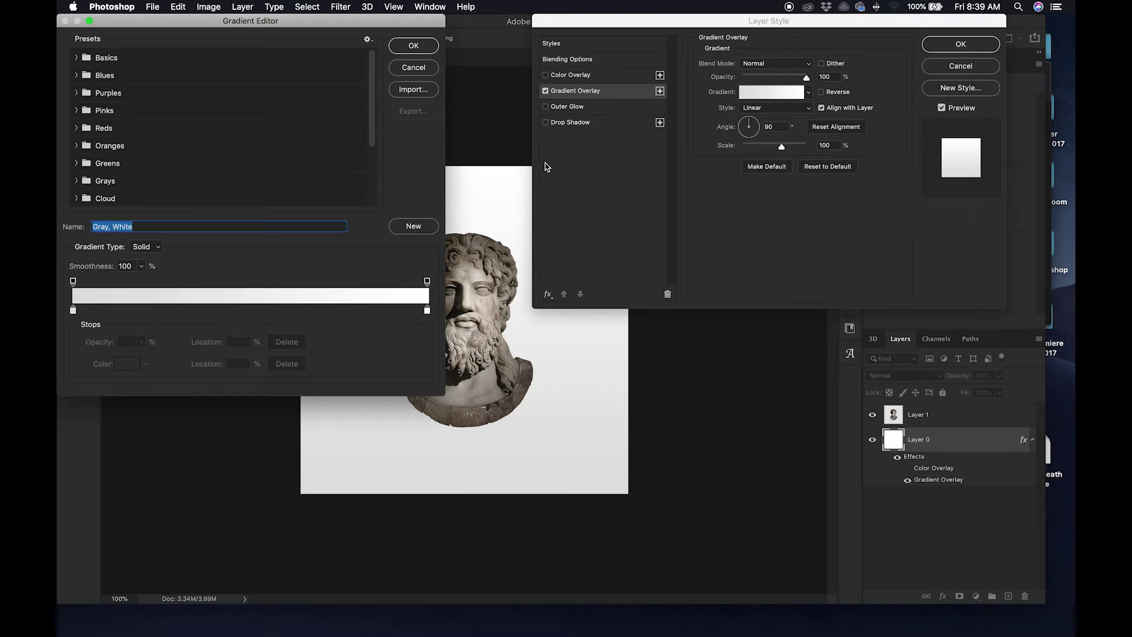
{"action": "left_click", "coordinate": [73, 312]}
{"action": "left_click", "coordinate": [126, 364]}
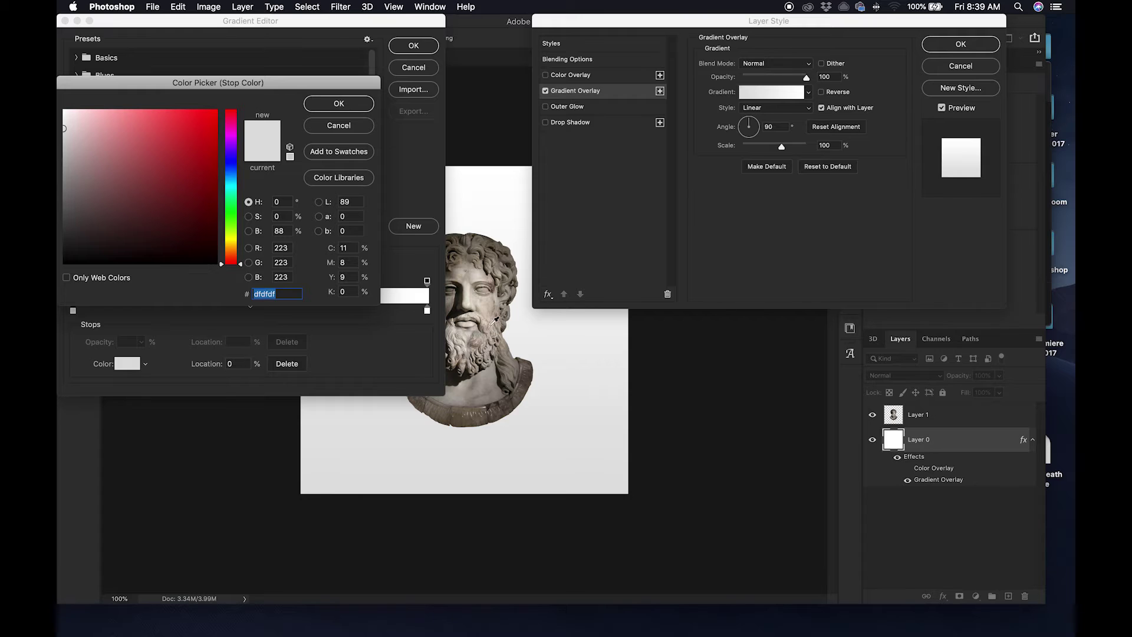
{"action": "left_click", "coordinate": [524, 378]}
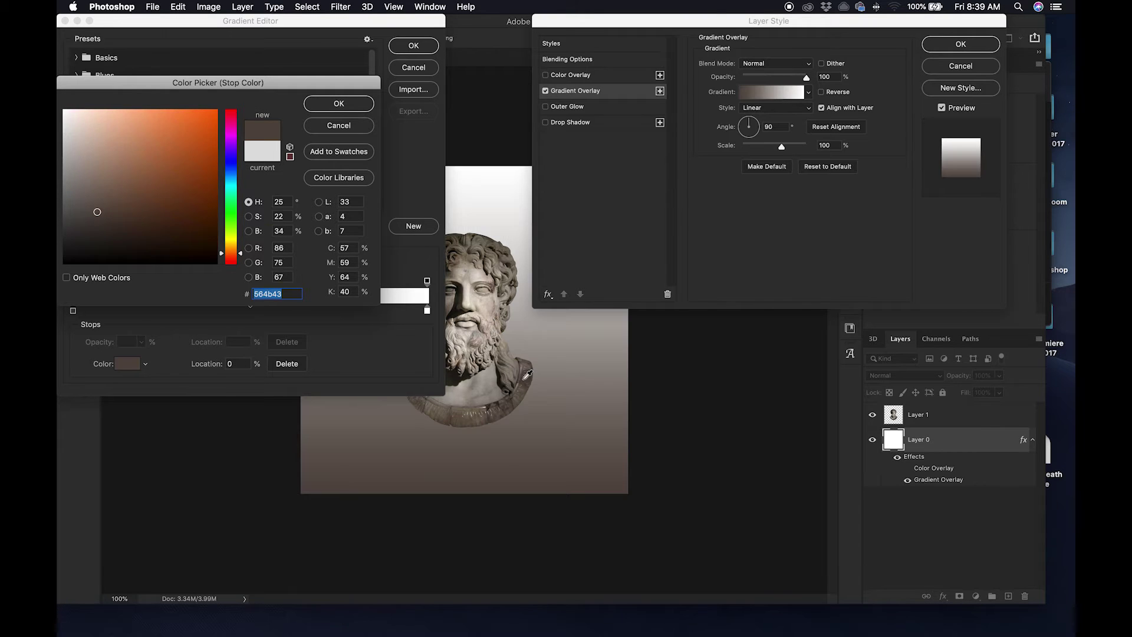
{"action": "left_click", "coordinate": [339, 104]}
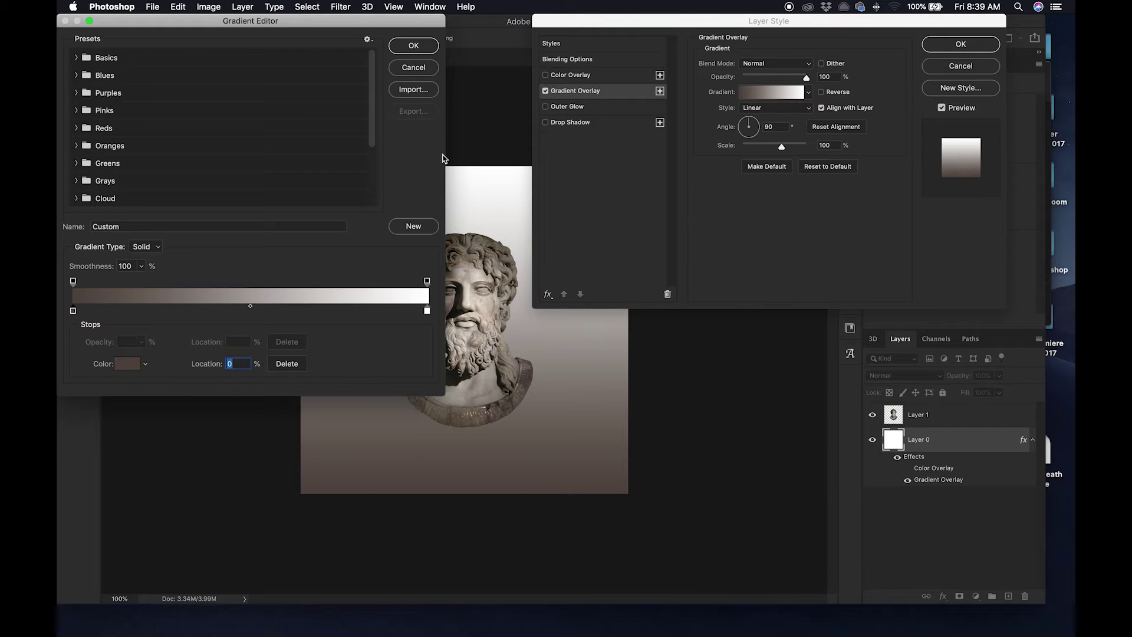
Step: Set the gradient's end color stop to light beige dbd2c9, sampled from the bust's forehead
{"action": "left_click", "coordinate": [428, 311]}
{"action": "left_click", "coordinate": [126, 363]}
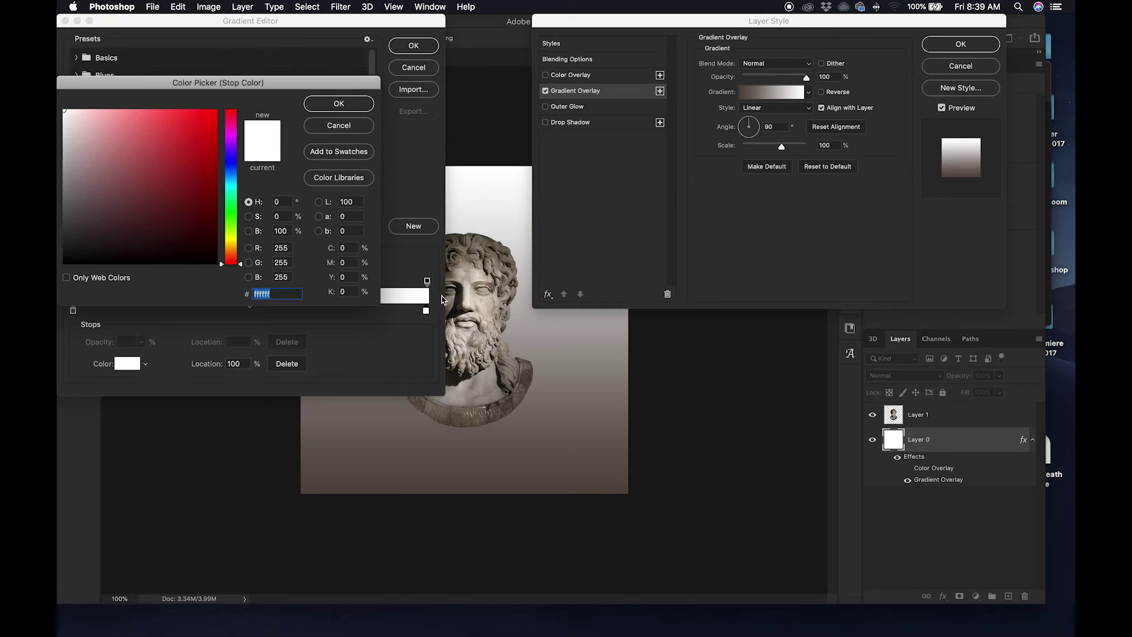
{"action": "left_click", "coordinate": [480, 270]}
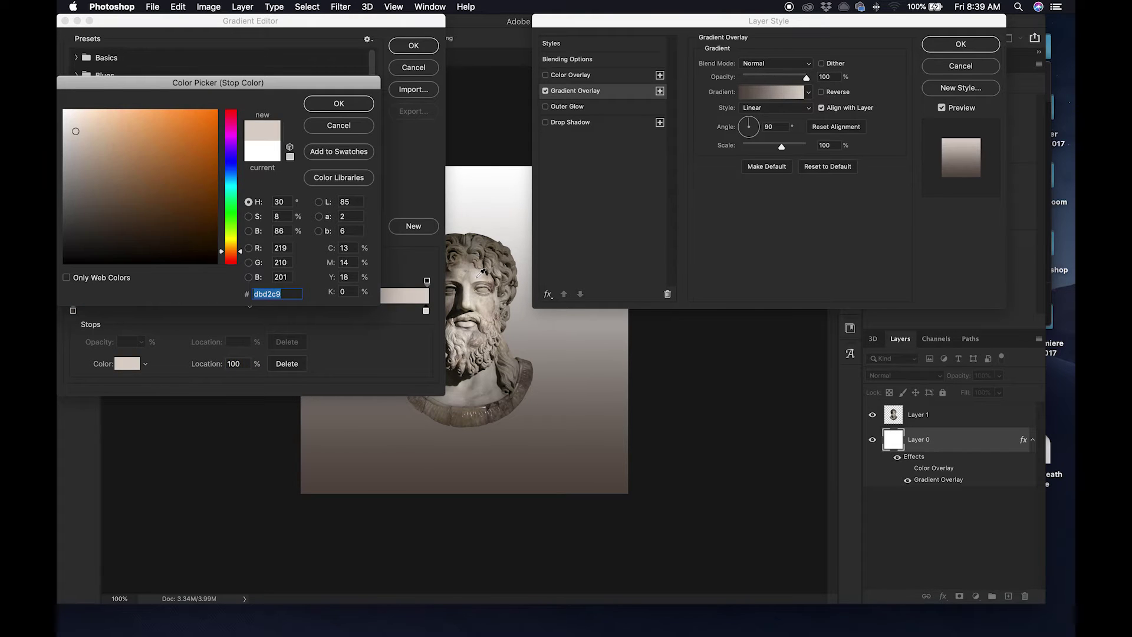
{"action": "left_click", "coordinate": [356, 108]}
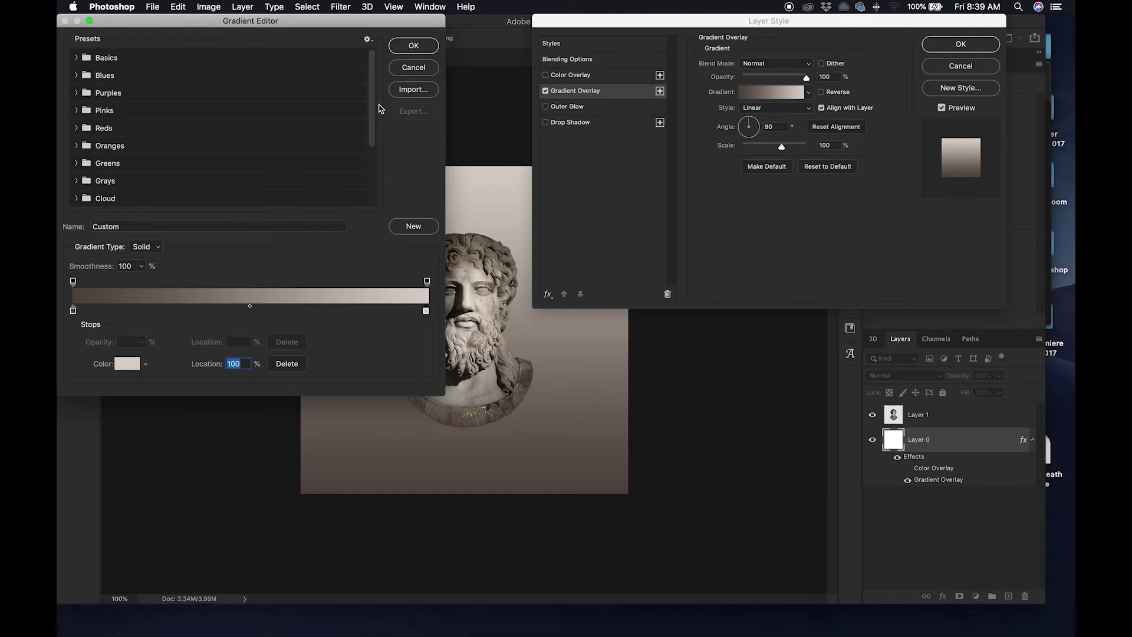
Step: Name the gradient Greek Stone, save it as a new preset and accept it for the overlay
{"action": "double_click", "coordinate": [213, 225]}
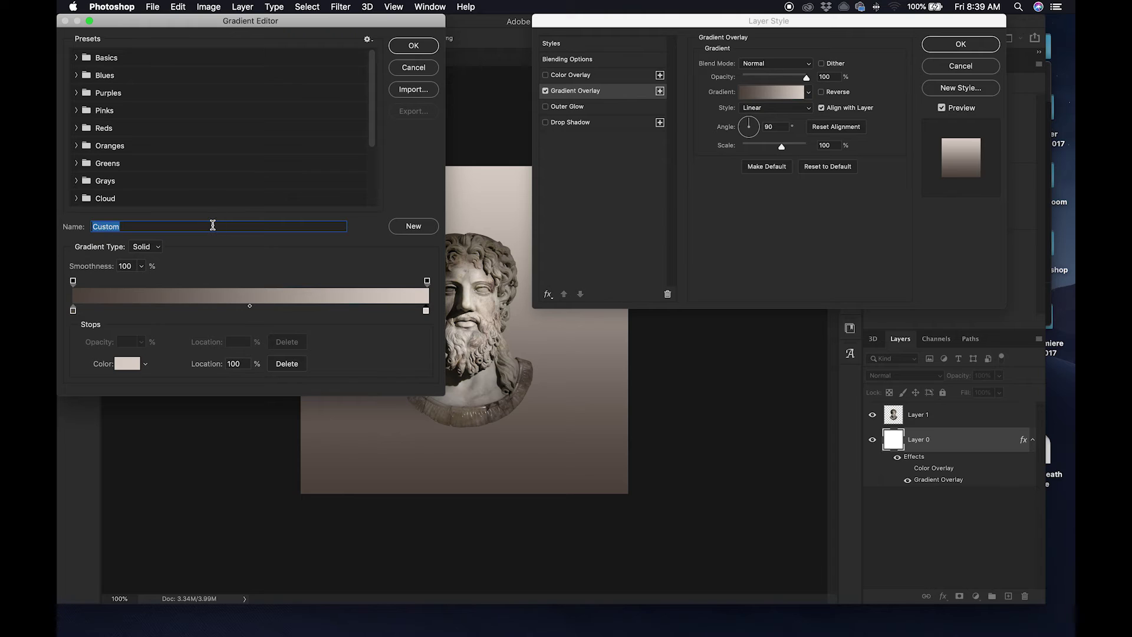
{"action": "type", "text": "Greek Stone"}
{"action": "scroll", "coordinate": [254, 142], "scroll_direction": "down", "scroll_amount": 3}
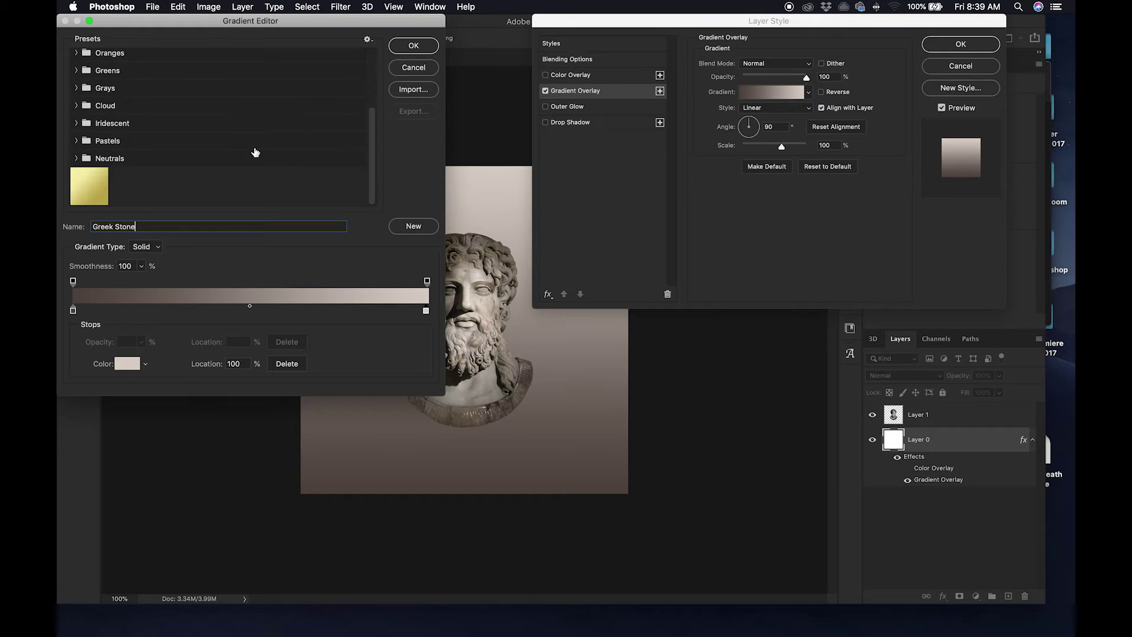
{"action": "left_click", "coordinate": [416, 230]}
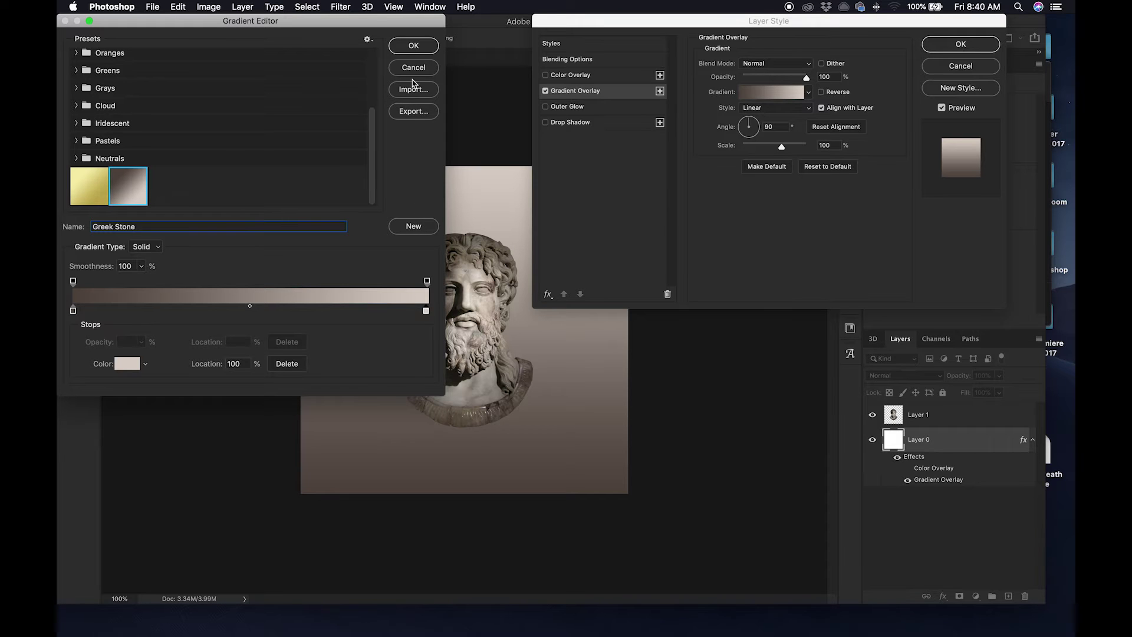
{"action": "left_click", "coordinate": [415, 47]}
Step: Try the Reflected and Diamond styles for the Gradient Overlay
{"action": "left_click", "coordinate": [570, 46]}
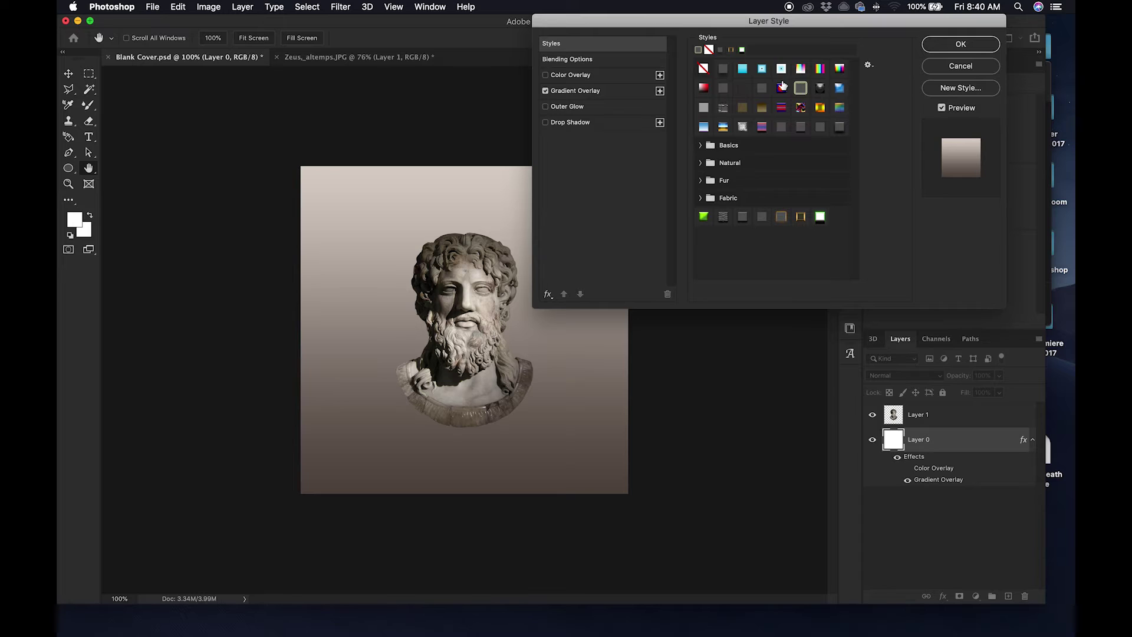
{"action": "left_click", "coordinate": [607, 92]}
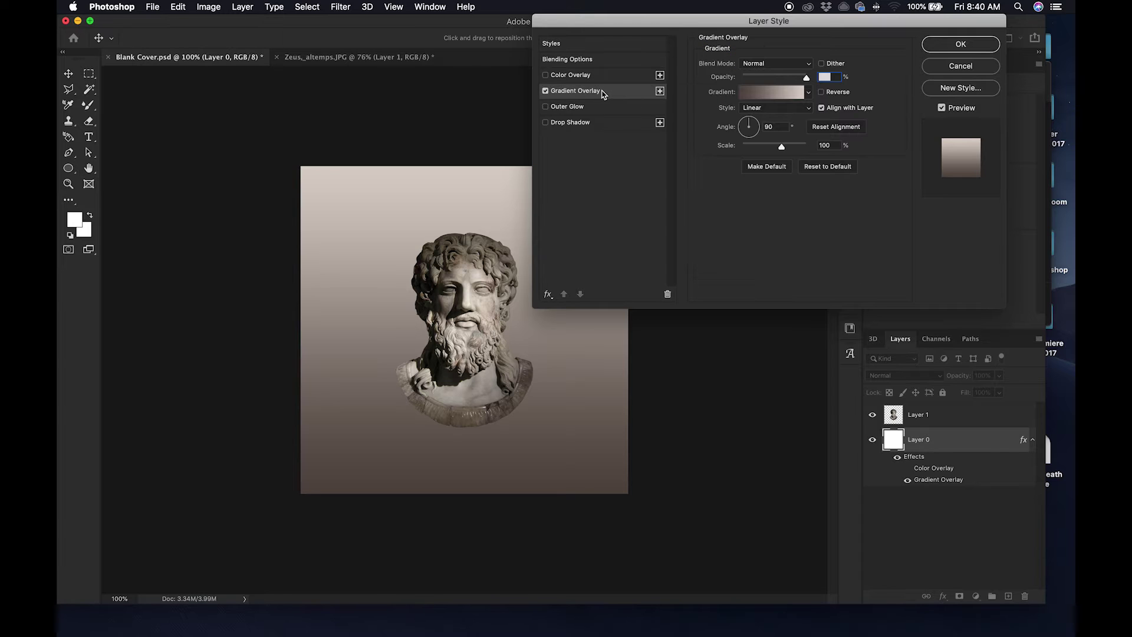
{"action": "left_click", "coordinate": [779, 110]}
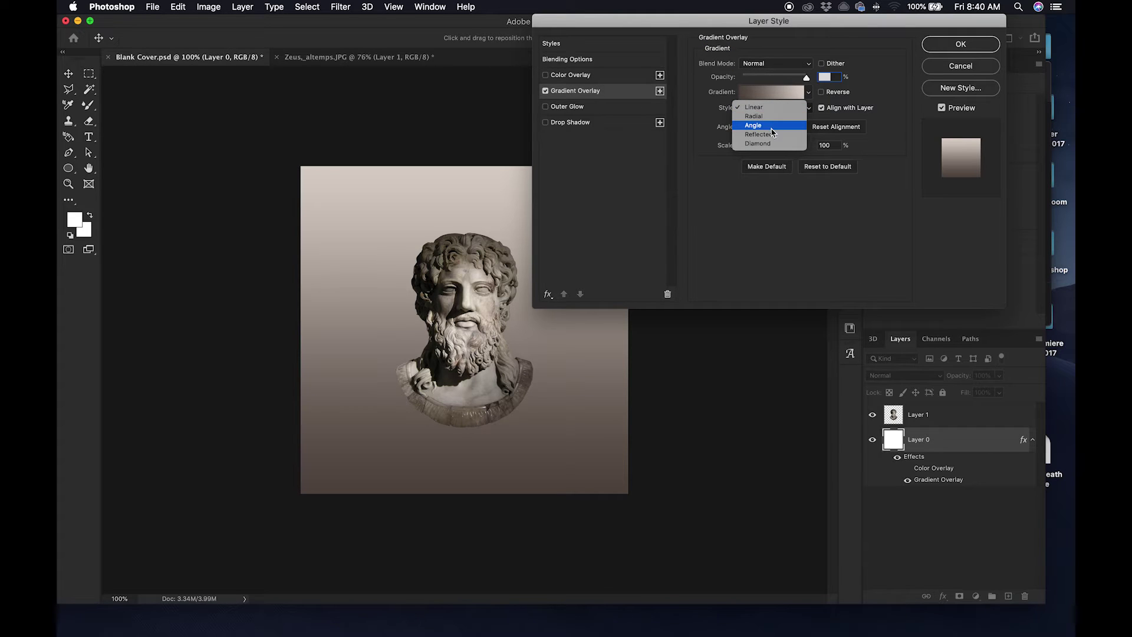
{"action": "left_click", "coordinate": [770, 134]}
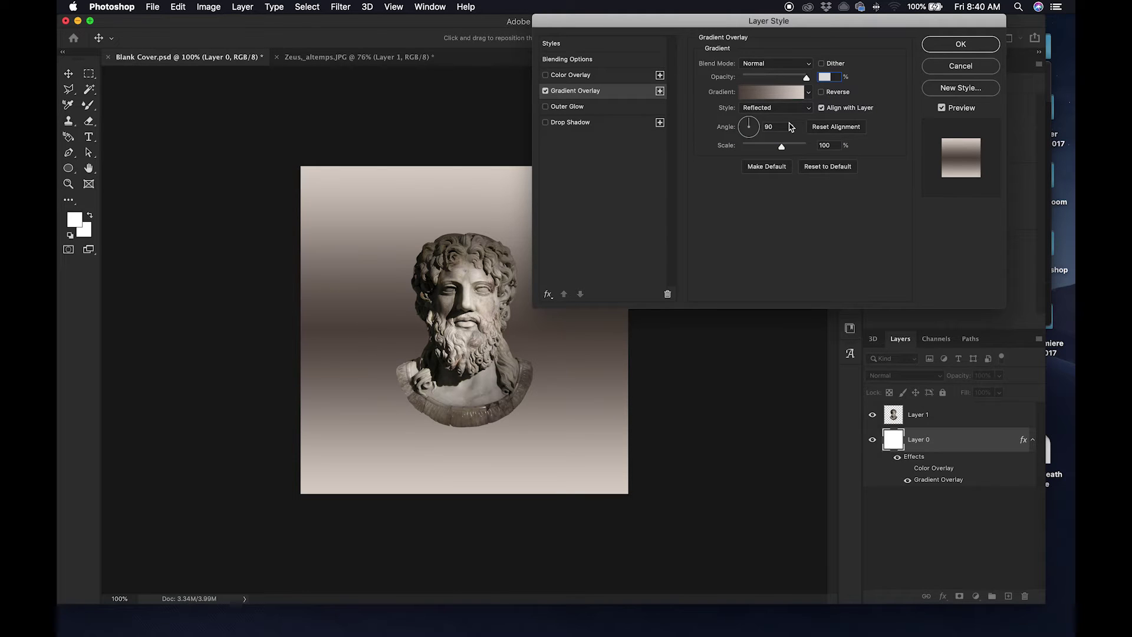
{"action": "left_click", "coordinate": [807, 108]}
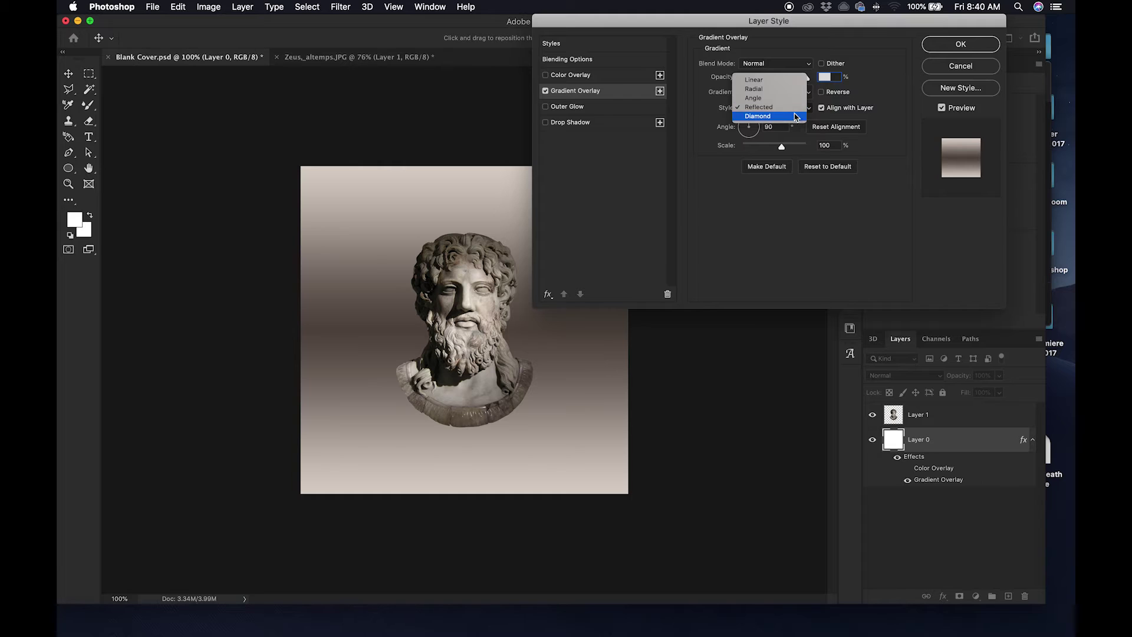
{"action": "left_click", "coordinate": [793, 118]}
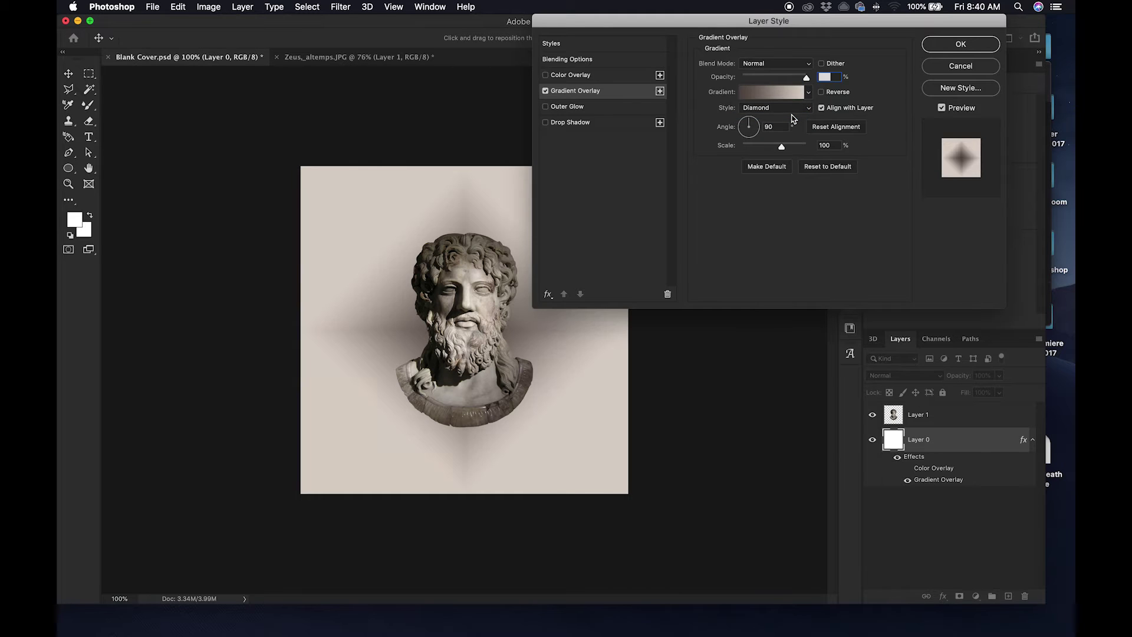
Step: Set the Gradient Overlay to the Radial style with a scale of 131% and apply the layer style
{"action": "left_click", "coordinate": [796, 110]}
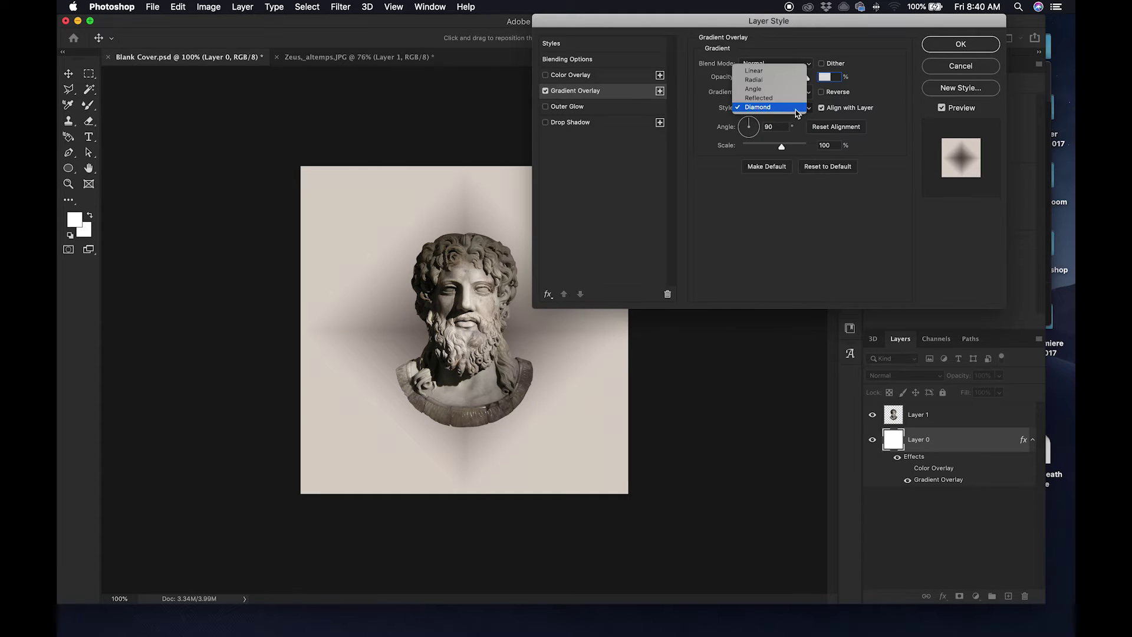
{"action": "left_click", "coordinate": [784, 82]}
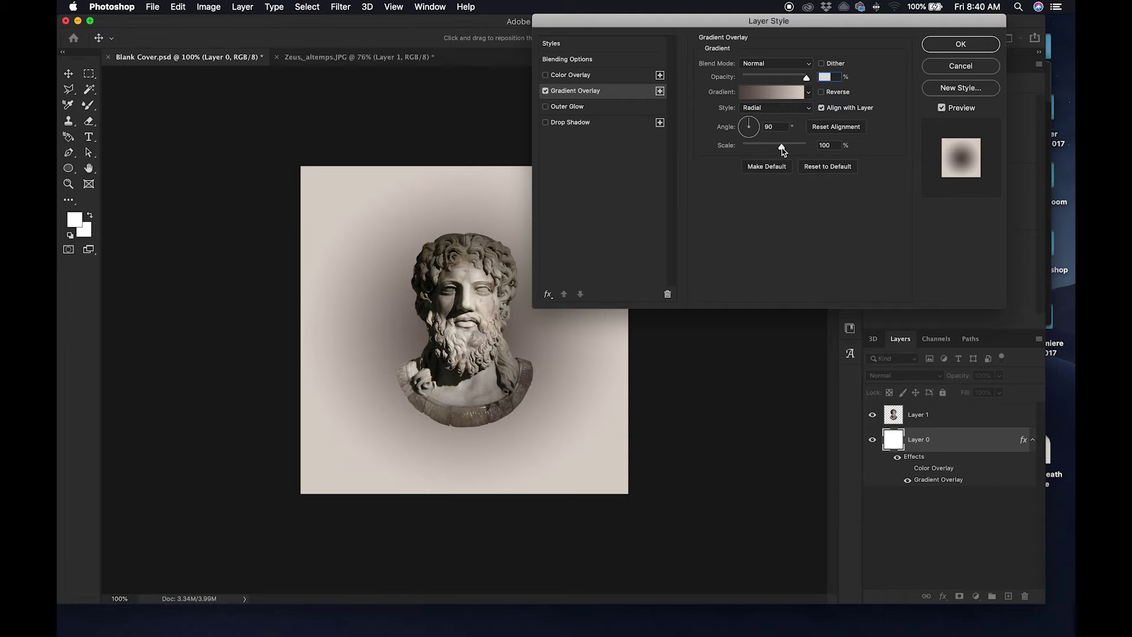
{"action": "left_click_drag", "start_coordinate": [782, 146], "coordinate": [797, 149]}
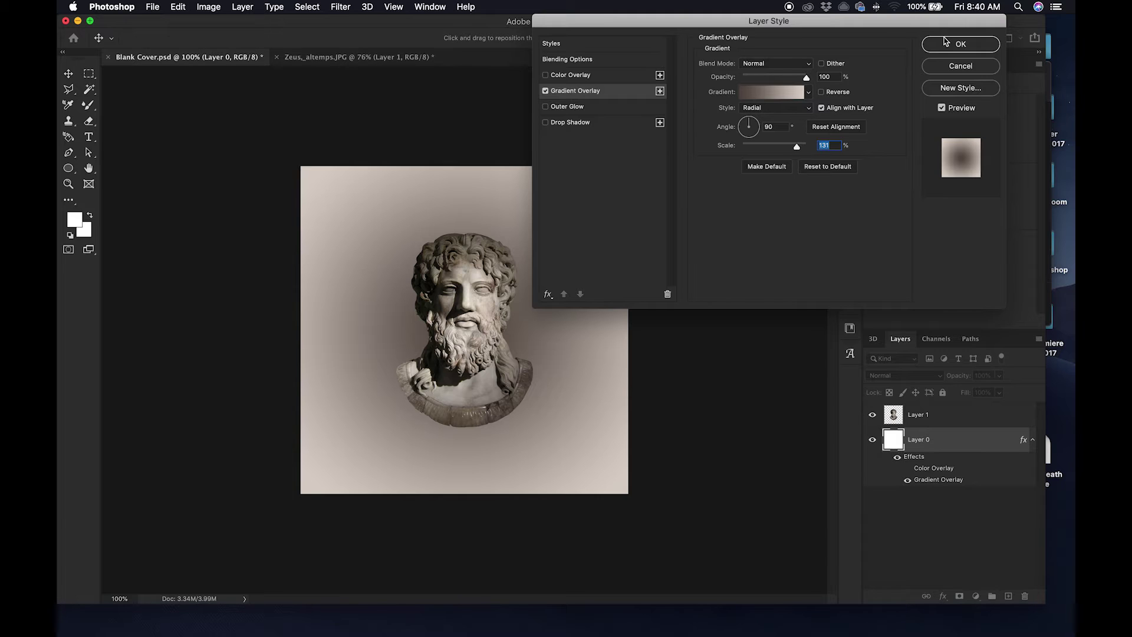
{"action": "left_click", "coordinate": [960, 45]}
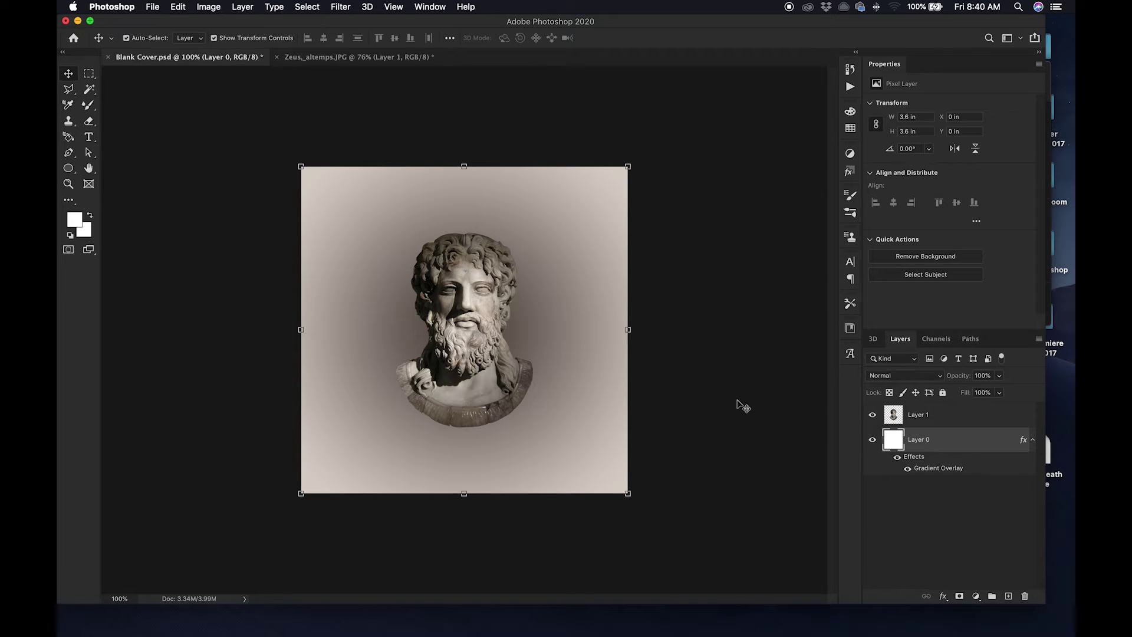
Step: Select the Zeus bust layer, Layer 1
{"action": "left_click", "coordinate": [951, 416]}
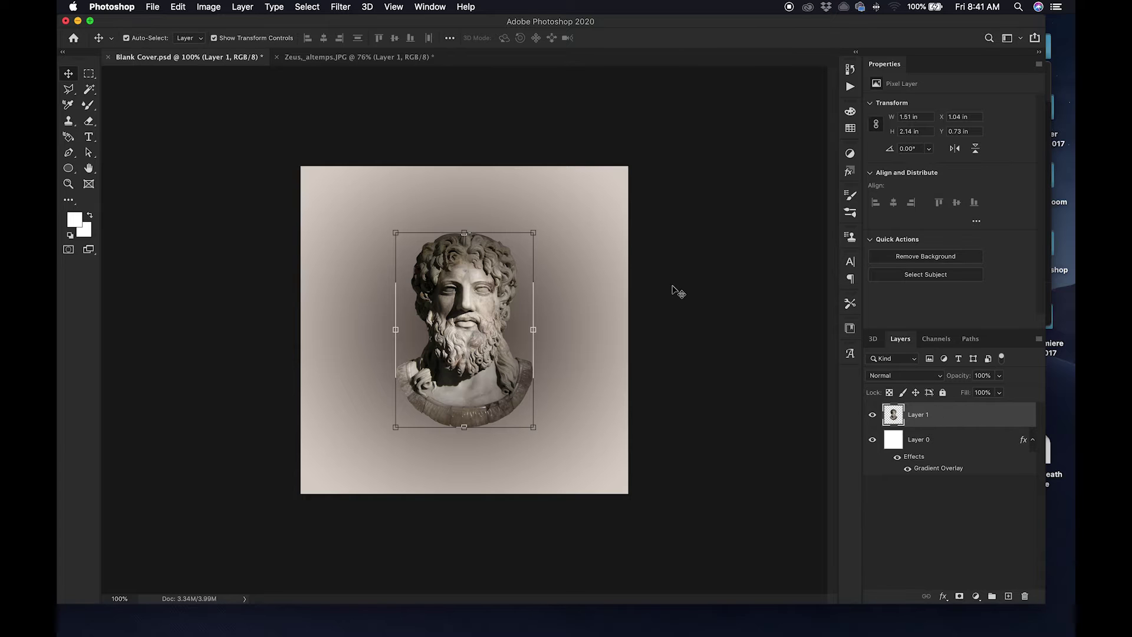
{"action": "left_click", "coordinate": [209, 7]}
{"action": "mouse_move", "coordinate": [245, 39]}
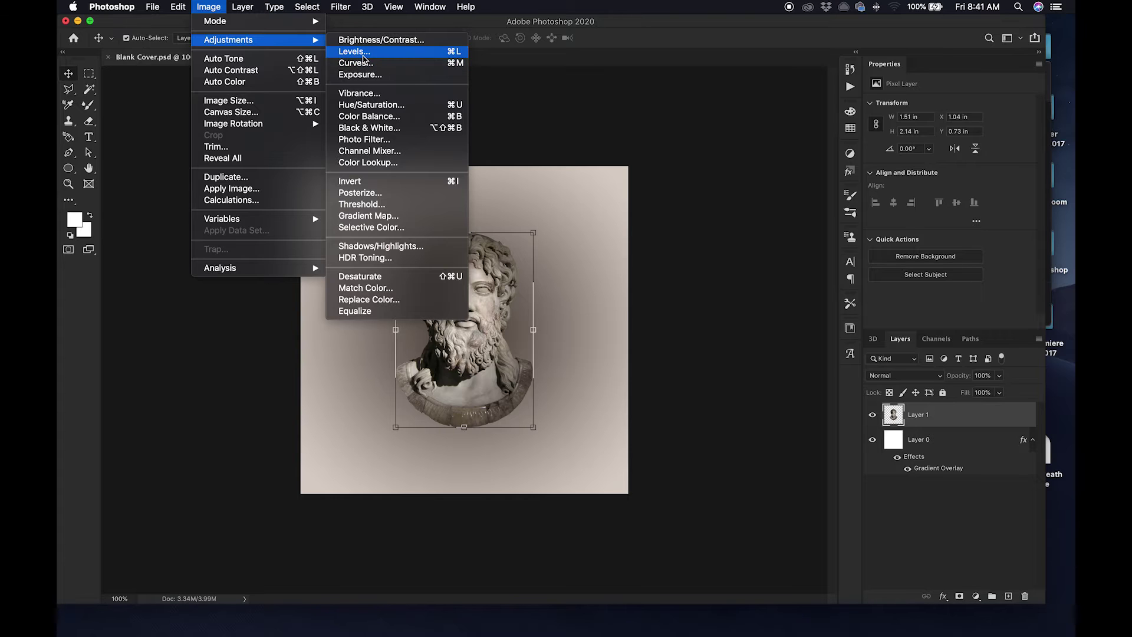
{"action": "left_click", "coordinate": [361, 52]}
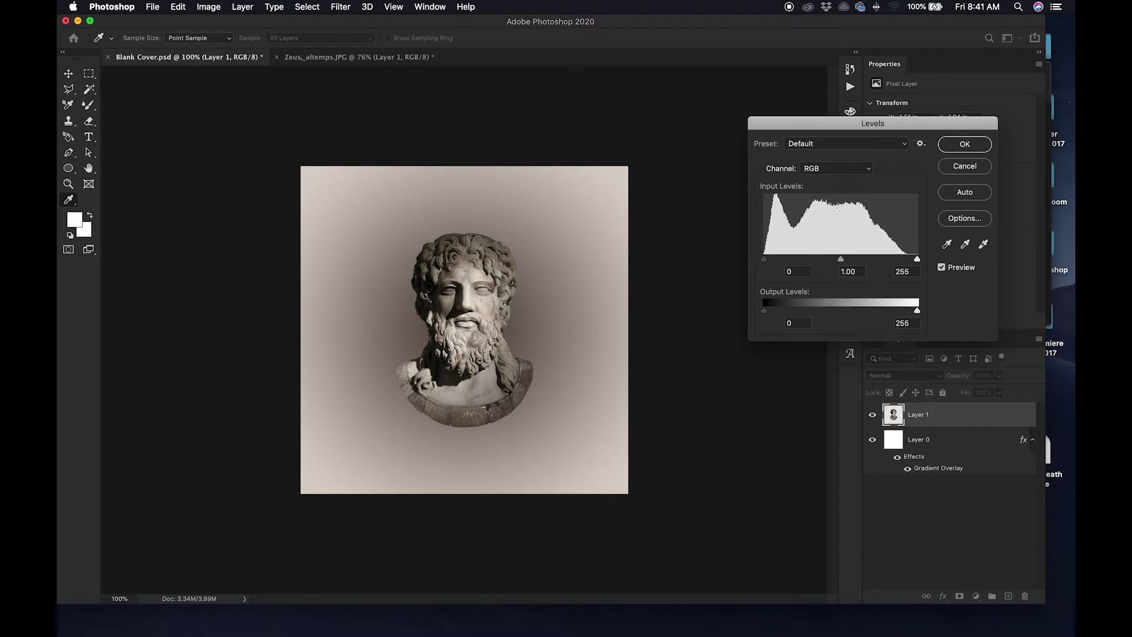
{"action": "left_click", "coordinate": [951, 167]}
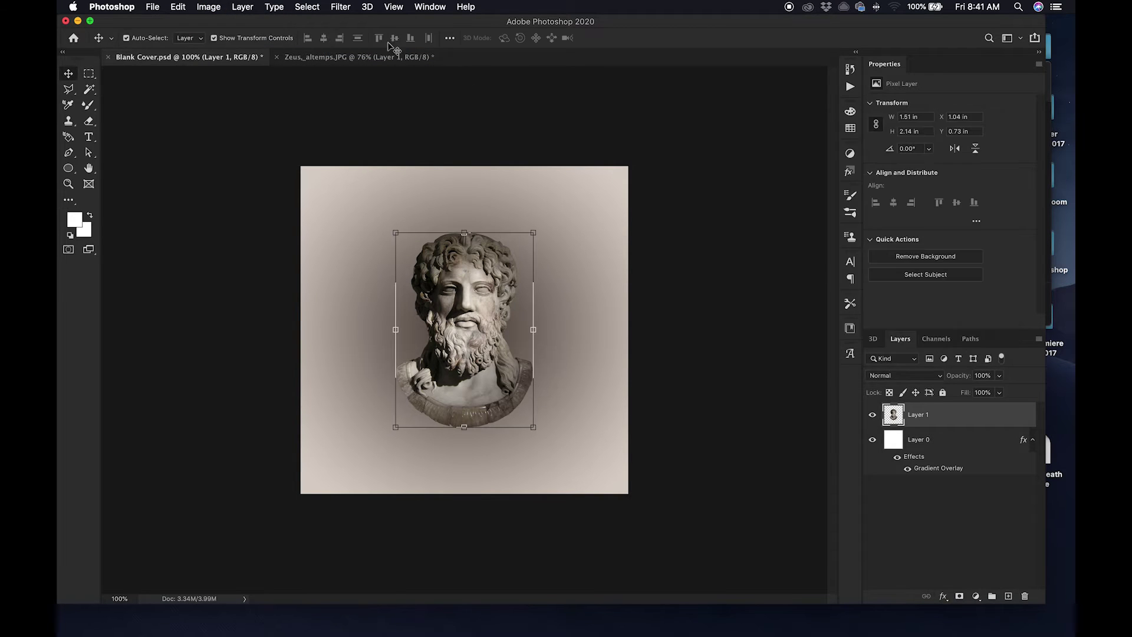
Step: Shape an S-curve for the bust in a Curves adjustment on RGB, mapping input 71 to 43 and input 180 to 173
{"action": "left_click", "coordinate": [210, 7]}
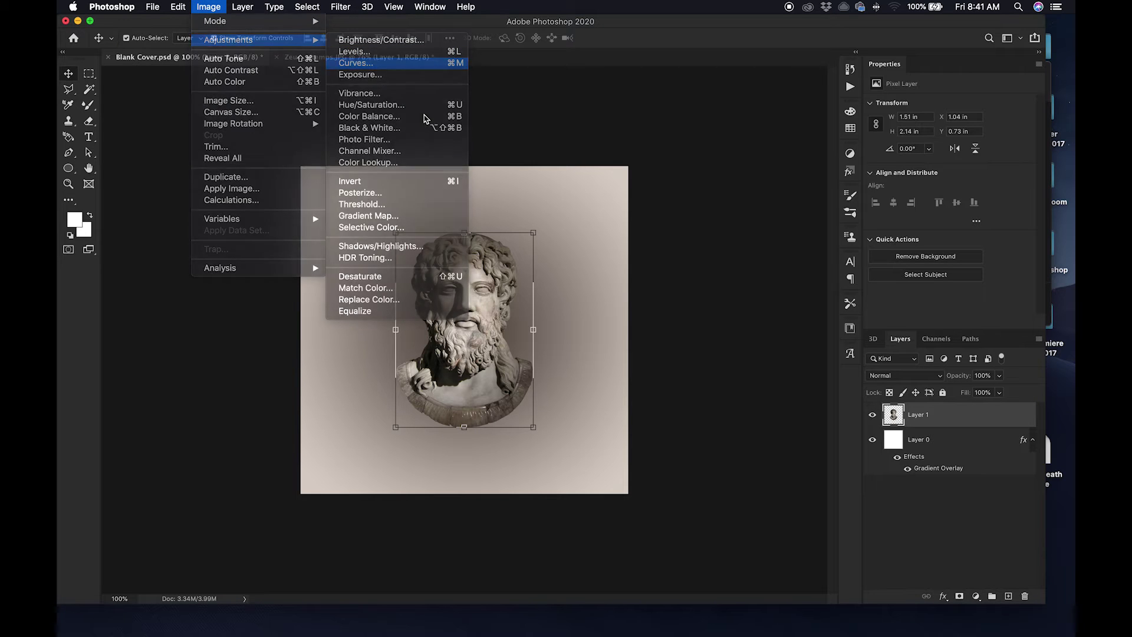
{"action": "left_click_drag", "start_coordinate": [518, 125], "coordinate": [783, 127]}
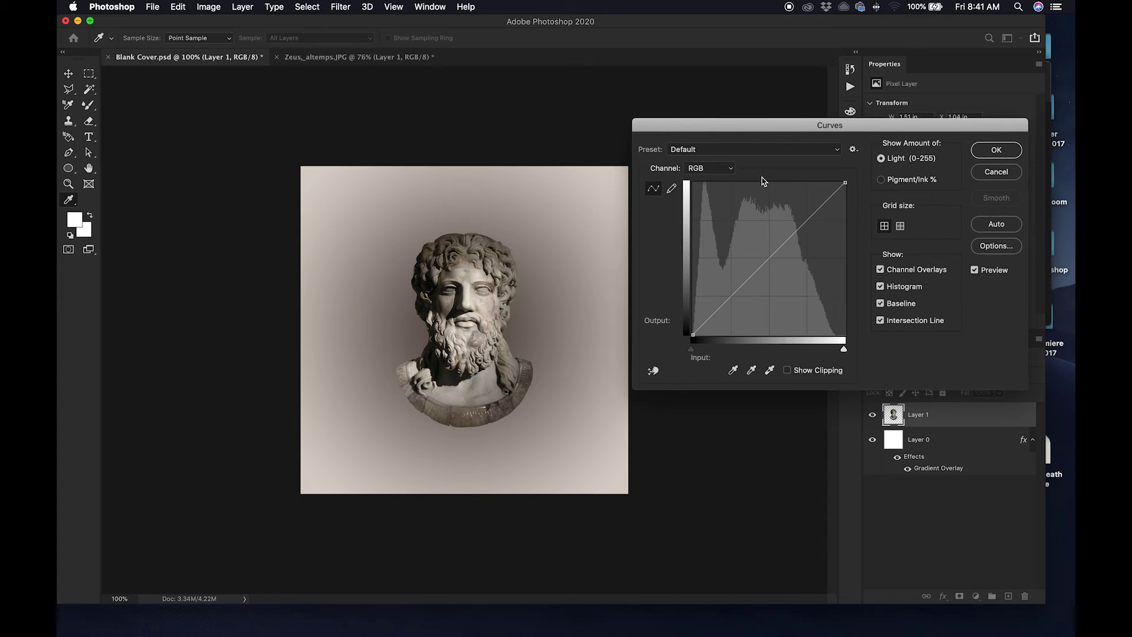
{"action": "left_click", "coordinate": [732, 298]}
{"action": "left_click_drag", "start_coordinate": [732, 297], "coordinate": [737, 313]}
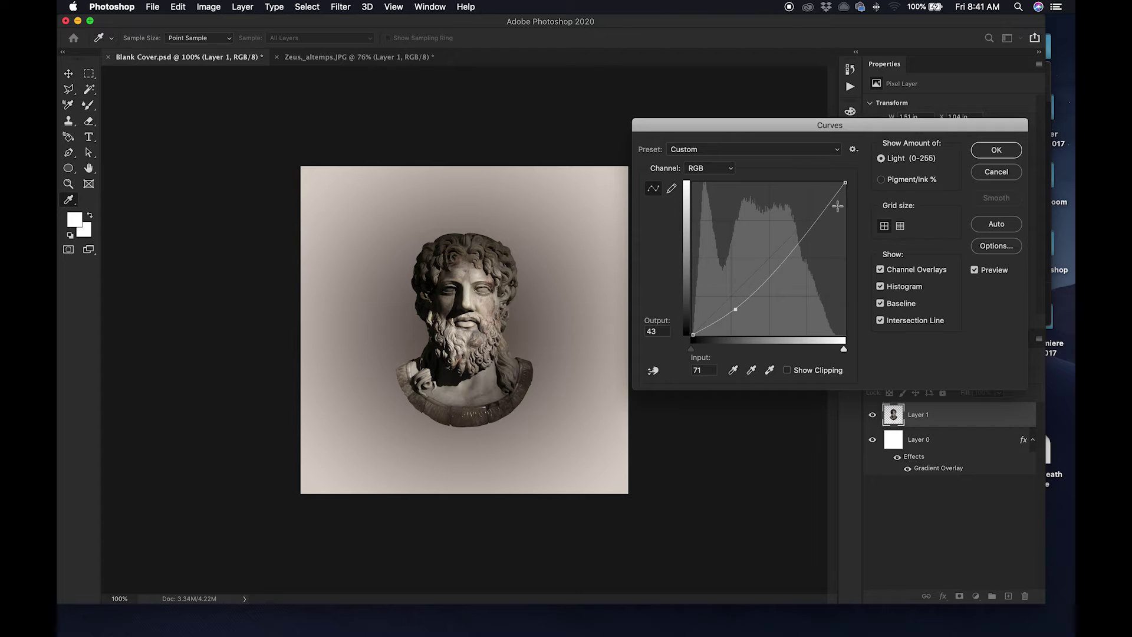
{"action": "left_click_drag", "start_coordinate": [808, 236], "coordinate": [800, 231]}
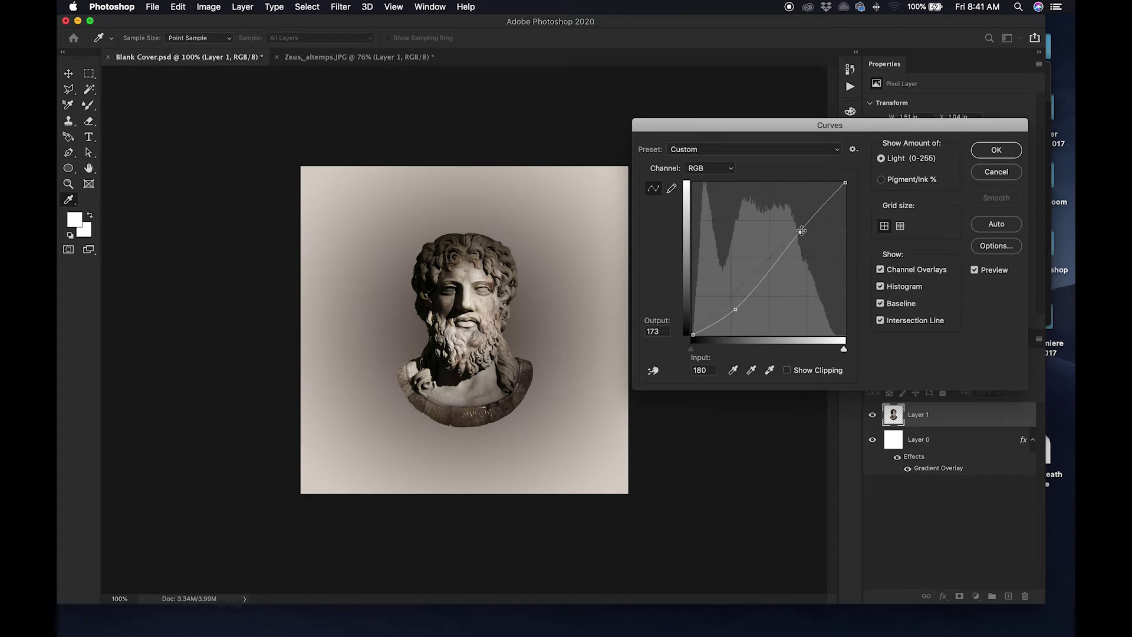
Step: Raise the midpoint of the Red channel curve slightly to warm the bust, and apply the Curves adjustment
{"action": "left_click", "coordinate": [728, 169]}
{"action": "left_click", "coordinate": [719, 179]}
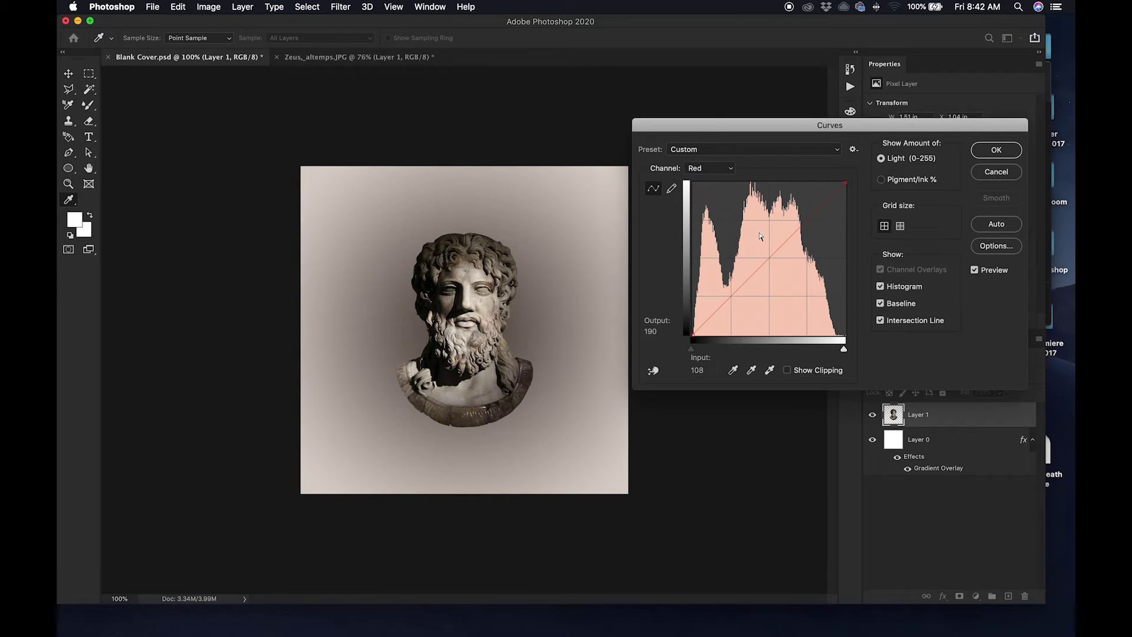
{"action": "left_click_drag", "start_coordinate": [769, 259], "coordinate": [769, 256]}
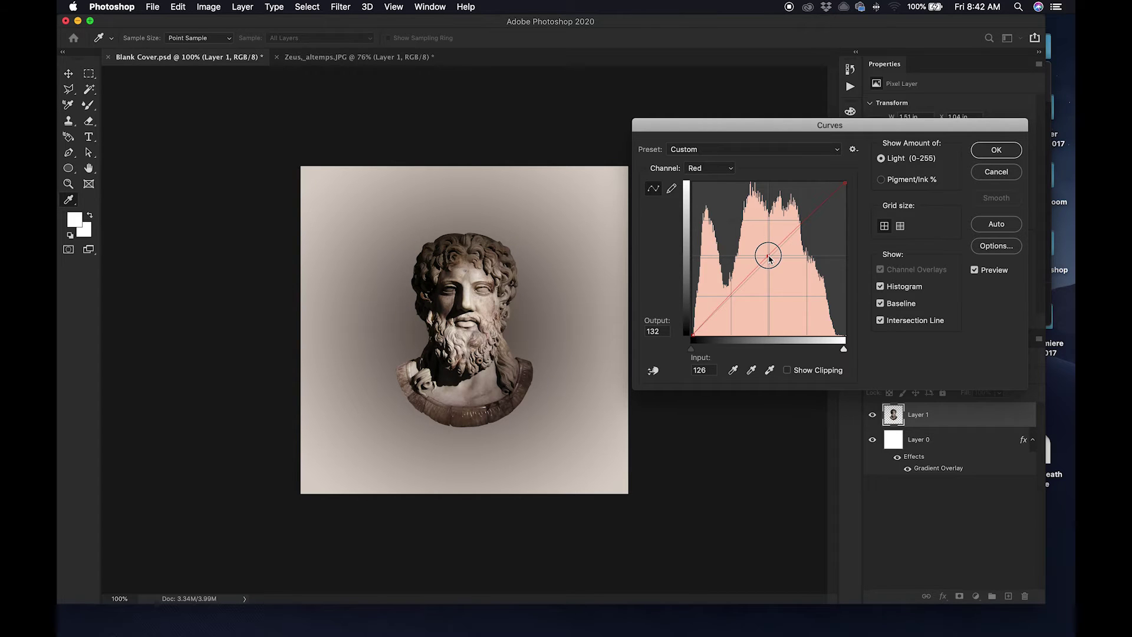
{"action": "left_click_drag", "start_coordinate": [770, 258], "coordinate": [768, 259]}
{"action": "left_click", "coordinate": [996, 152]}
{"action": "key", "text": "v"}
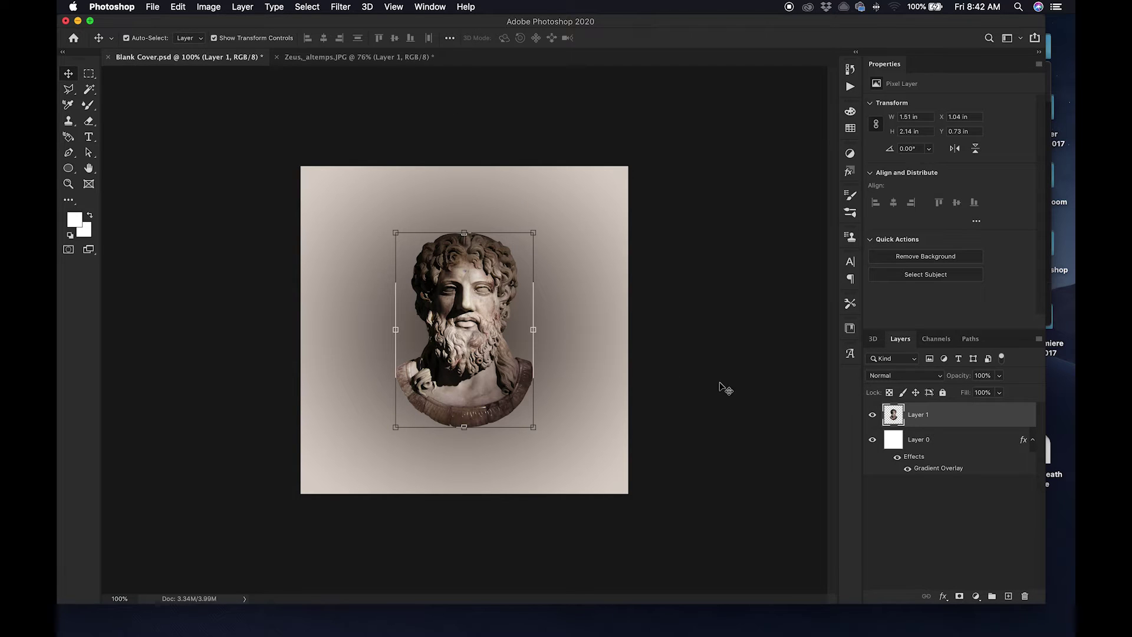
Step: Add a Drop Shadow effect to the bust layer and set its color to black 000000
{"action": "double_click", "coordinate": [979, 419]}
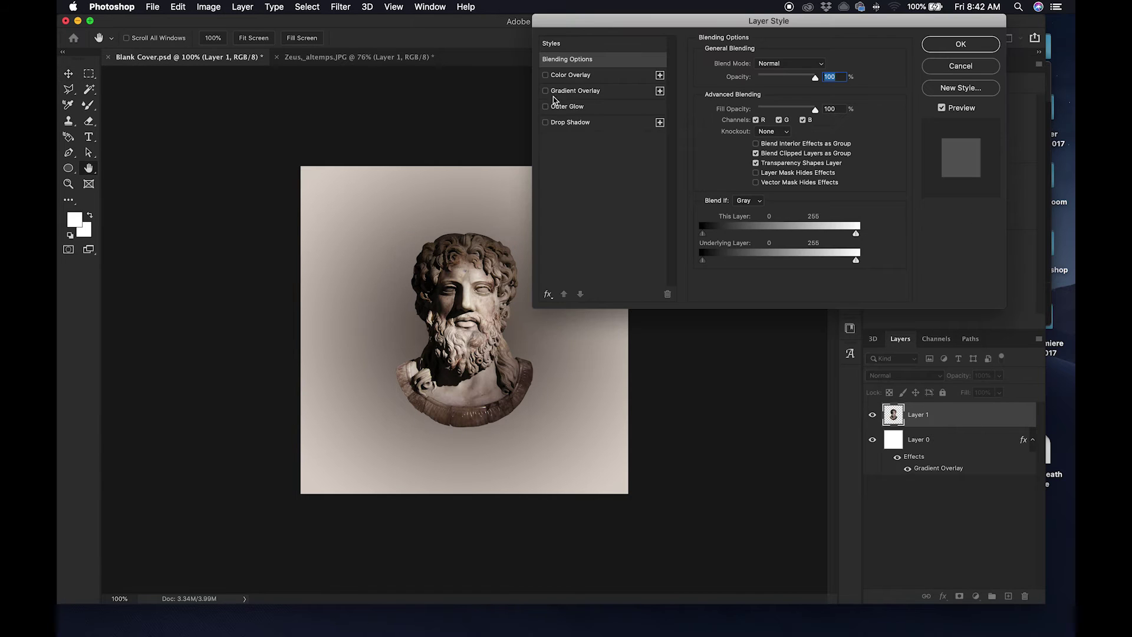
{"action": "left_click", "coordinate": [576, 122]}
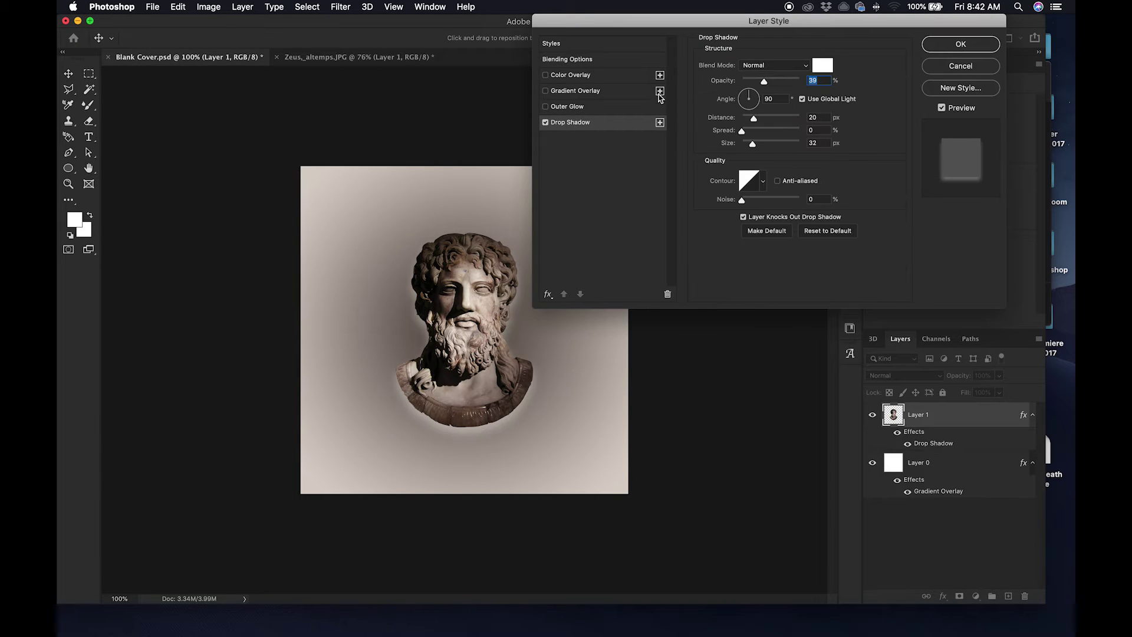
{"action": "left_click", "coordinate": [823, 66]}
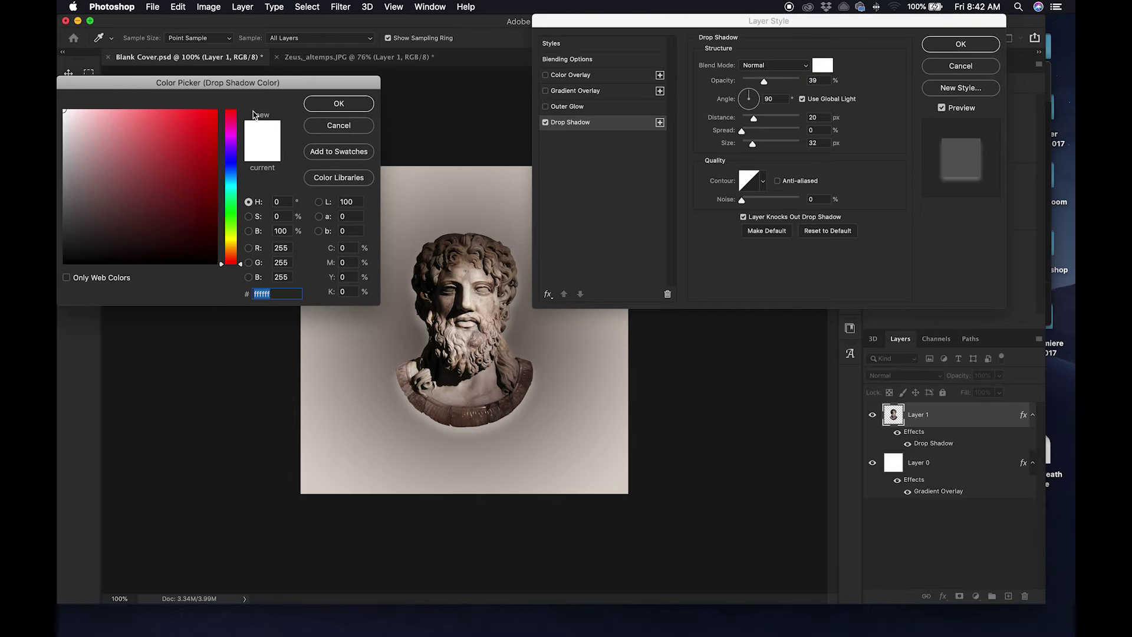
{"action": "left_click", "coordinate": [63, 263]}
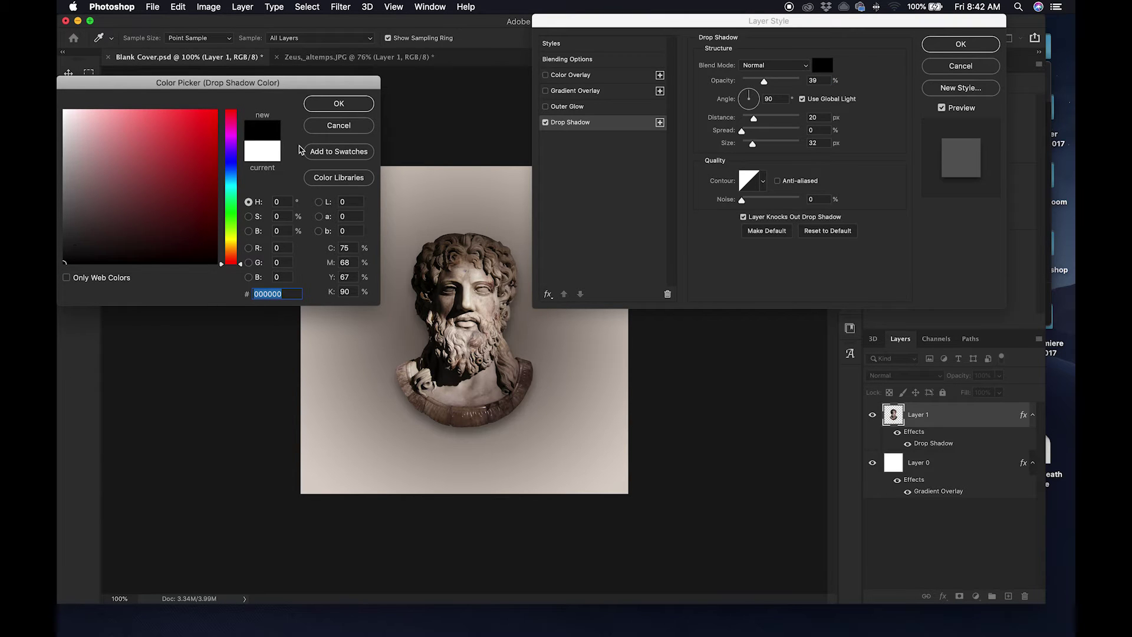
{"action": "left_click", "coordinate": [341, 105]}
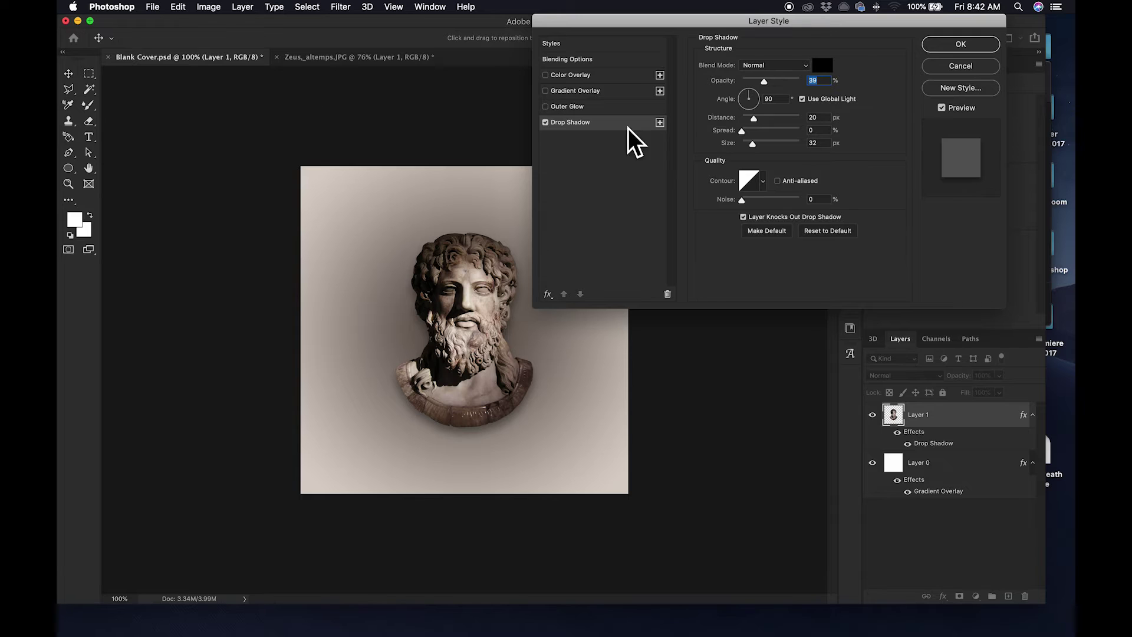
Step: Set the bust's drop shadow to 100% opacity, a 58° angle and a distance of 7 px
{"action": "left_click_drag", "start_coordinate": [773, 81], "coordinate": [838, 89]}
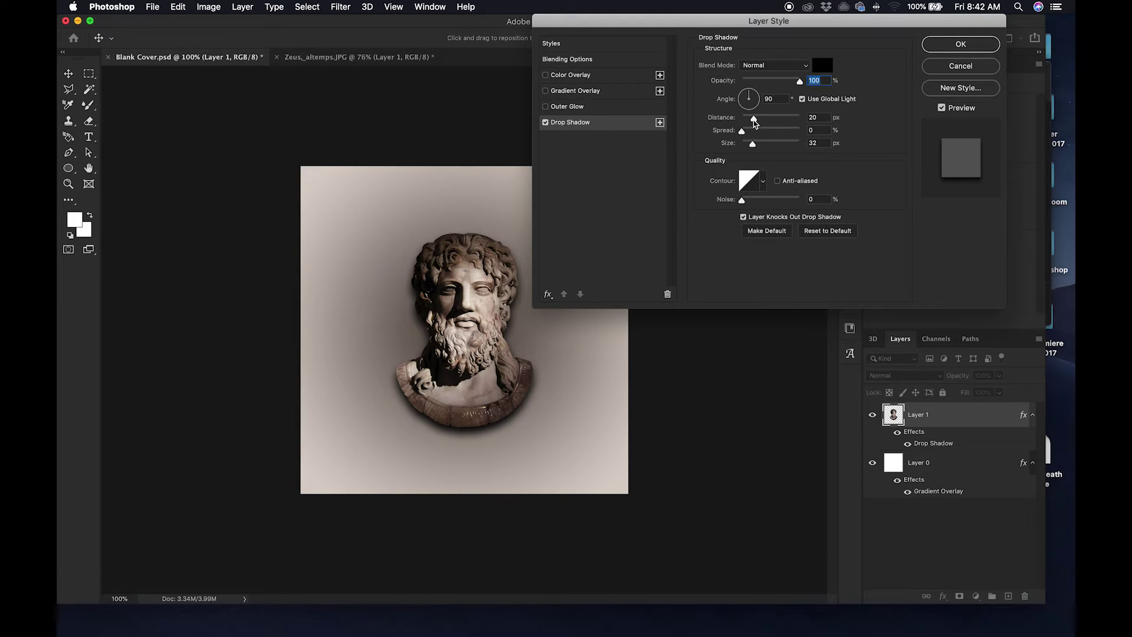
{"action": "left_click_drag", "start_coordinate": [753, 121], "coordinate": [751, 124]}
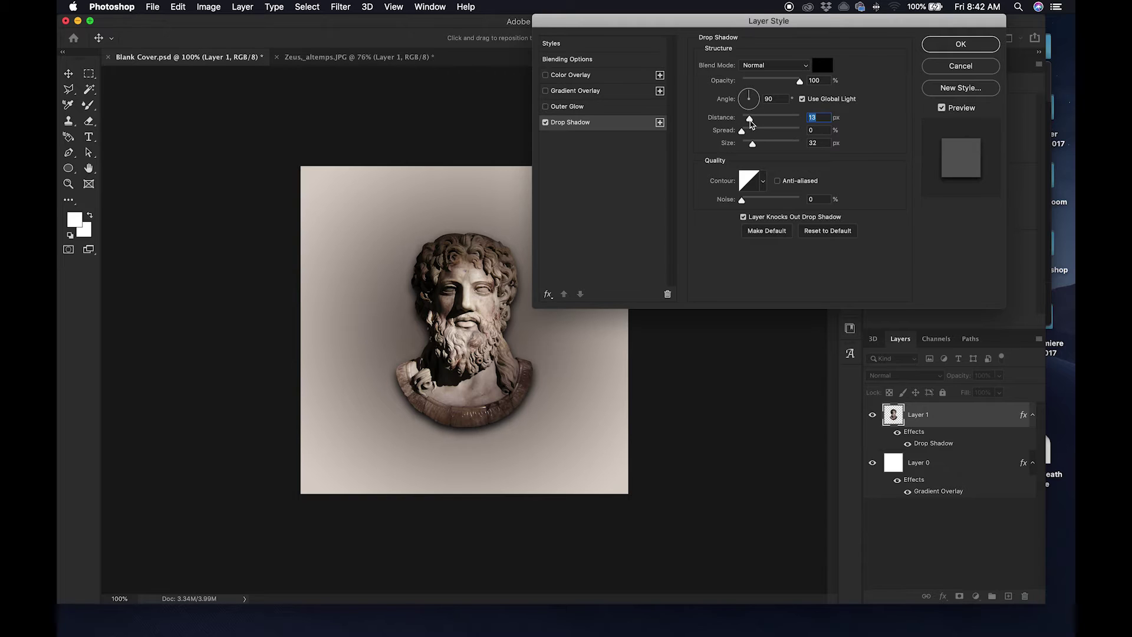
{"action": "left_click", "coordinate": [751, 96]}
{"action": "left_click_drag", "start_coordinate": [751, 95], "coordinate": [754, 95]}
{"action": "left_click", "coordinate": [754, 95]}
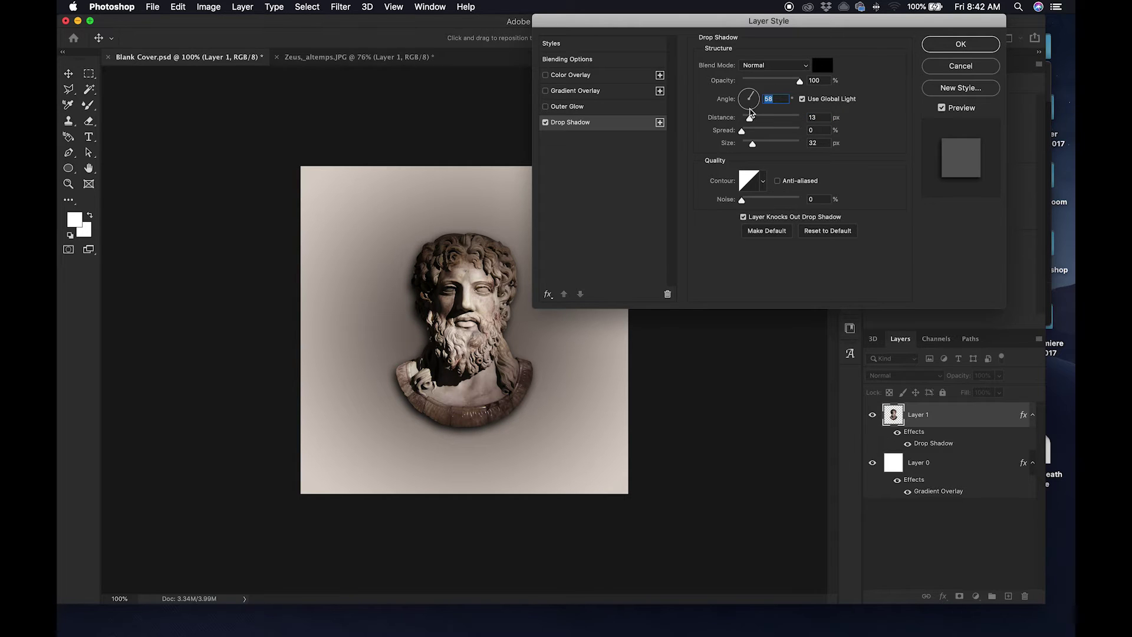
{"action": "left_click_drag", "start_coordinate": [749, 118], "coordinate": [747, 120]}
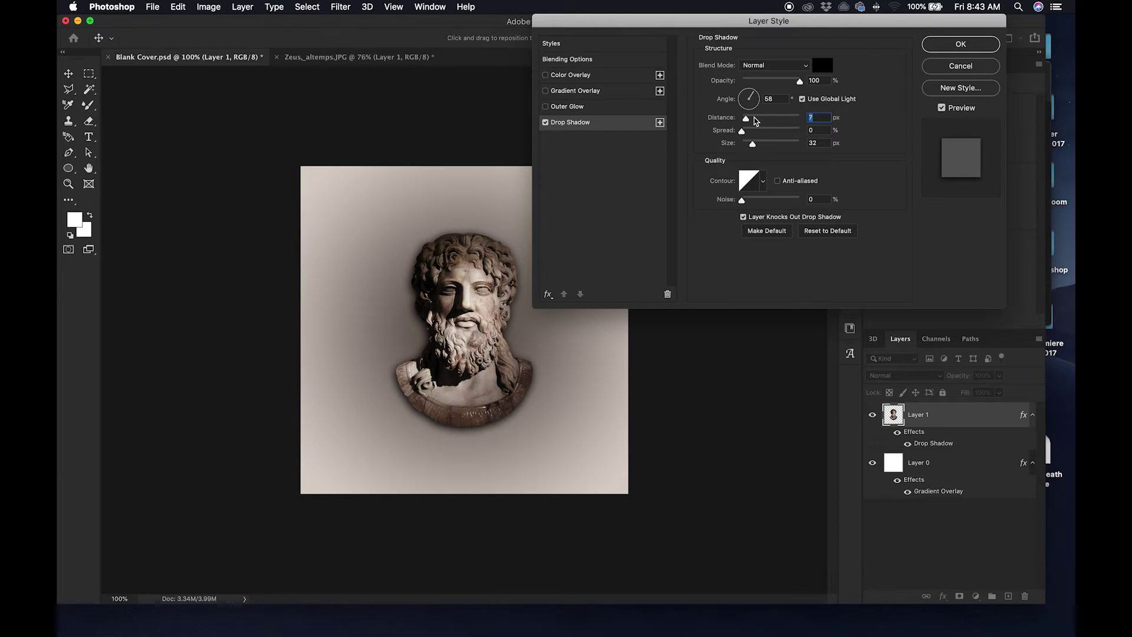
Step: Add a second drop shadow to the bust with a distance of 20 px and an opacity of 78%
{"action": "left_click", "coordinate": [660, 123]}
{"action": "left_click", "coordinate": [624, 138]}
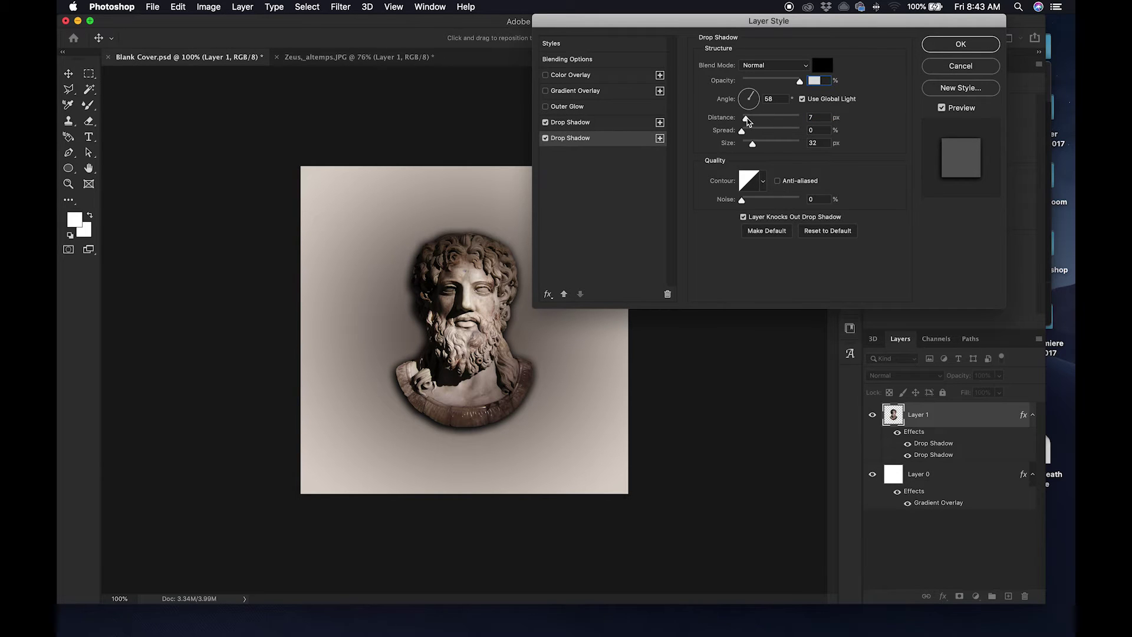
{"action": "left_click_drag", "start_coordinate": [747, 121], "coordinate": [756, 122]}
{"action": "left_click", "coordinate": [601, 122]}
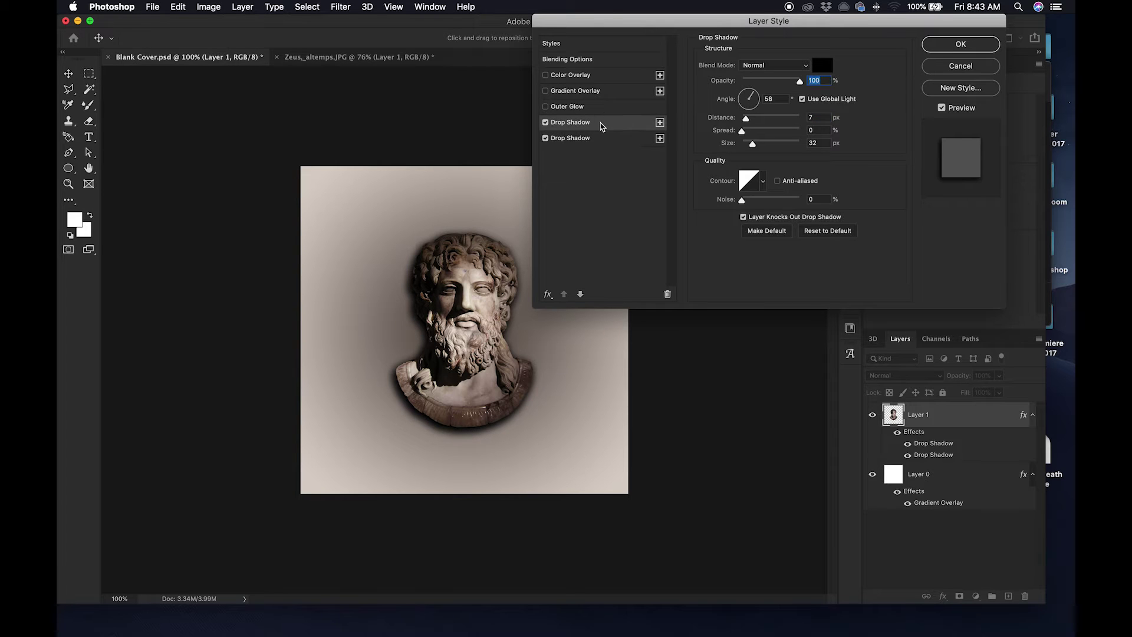
{"action": "left_click", "coordinate": [629, 139]}
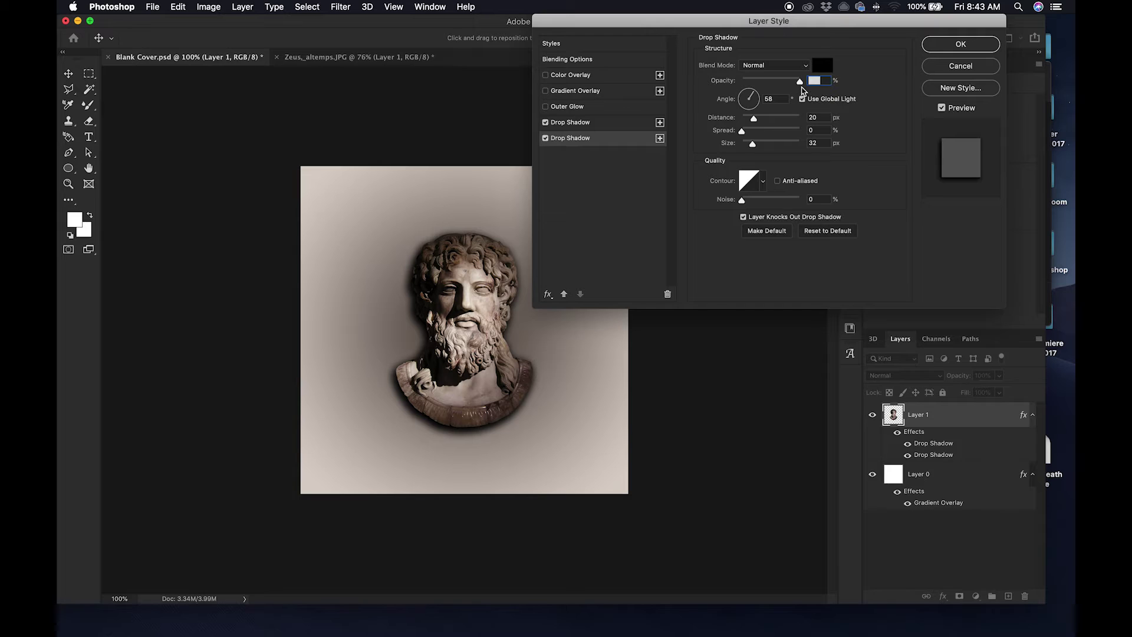
{"action": "left_click_drag", "start_coordinate": [800, 82], "coordinate": [789, 85]}
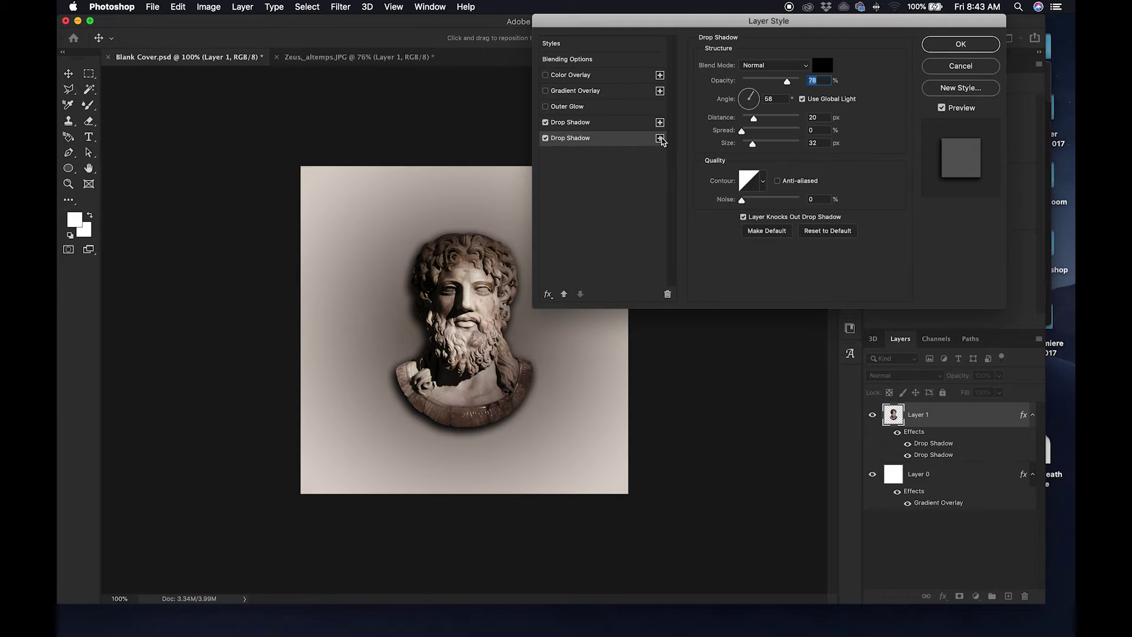
Step: Add a third drop shadow with a 40 px distance, 55% opacity and 62 px size, apply the layer style and deselect the layer
{"action": "left_click", "coordinate": [659, 138]}
{"action": "left_click", "coordinate": [607, 157]}
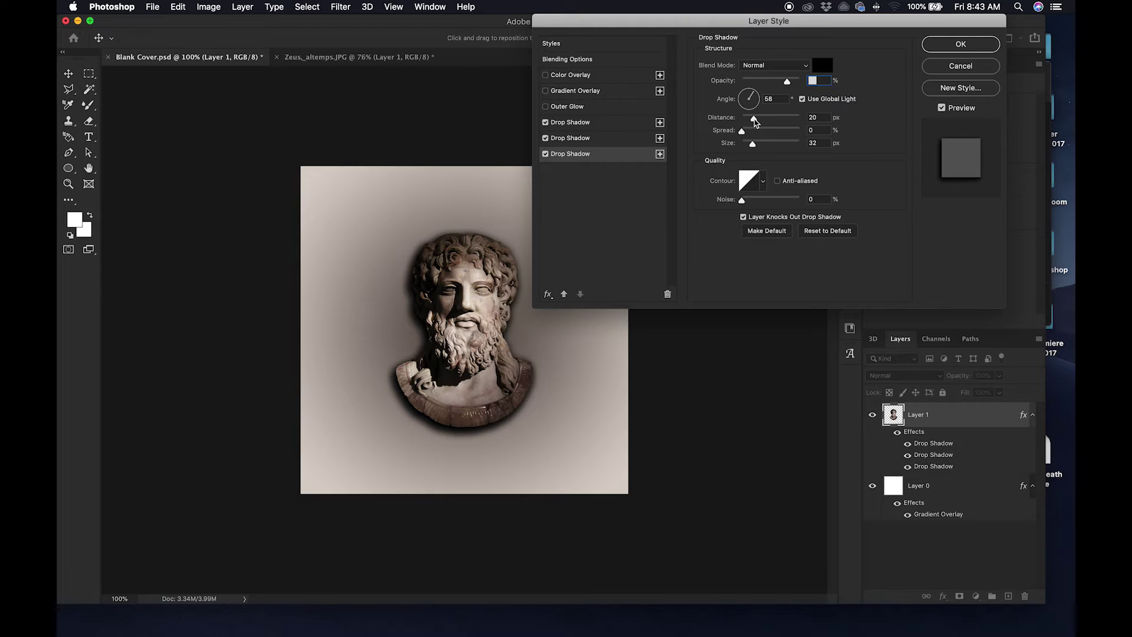
{"action": "left_click_drag", "start_coordinate": [754, 121], "coordinate": [768, 122]}
{"action": "left_click_drag", "start_coordinate": [786, 82], "coordinate": [775, 84]}
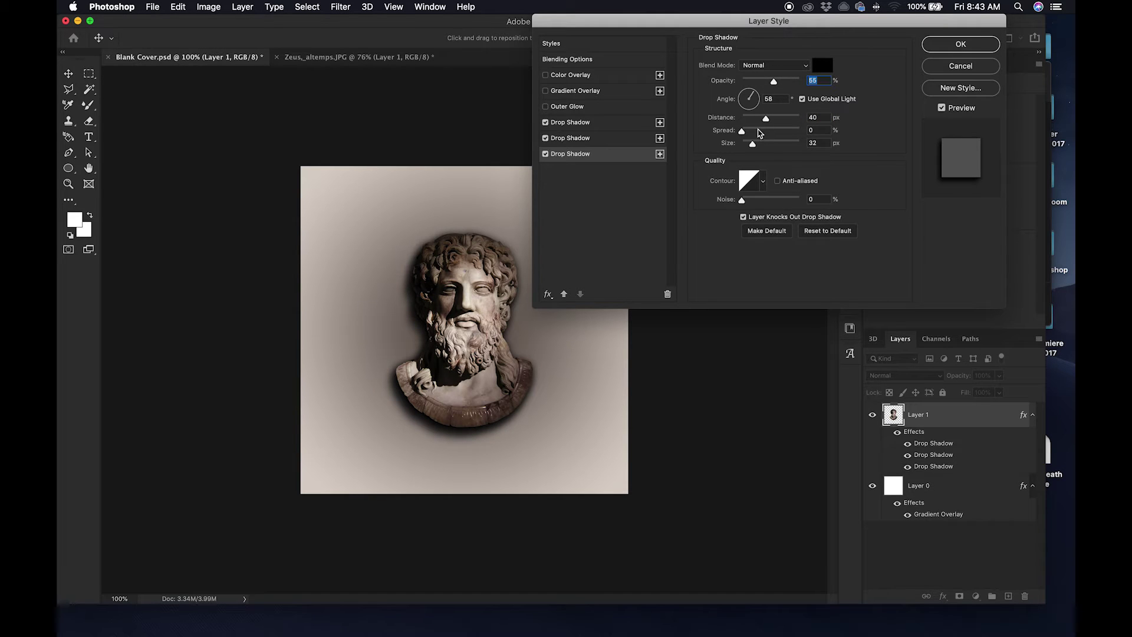
{"action": "left_click_drag", "start_coordinate": [752, 144], "coordinate": [760, 147]}
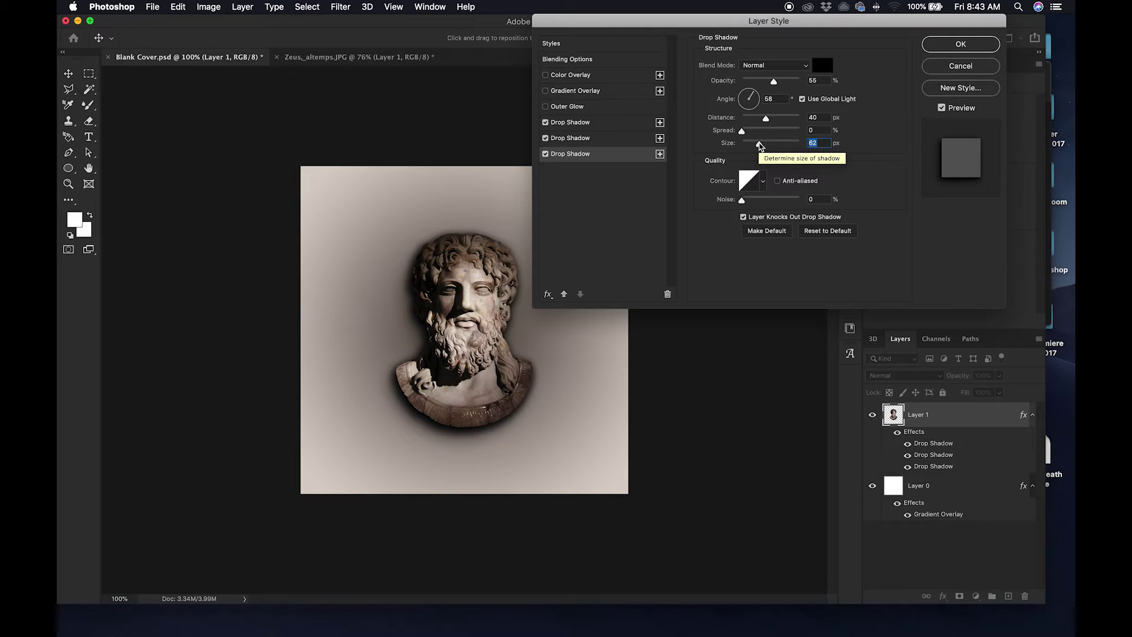
{"action": "left_click", "coordinate": [962, 45]}
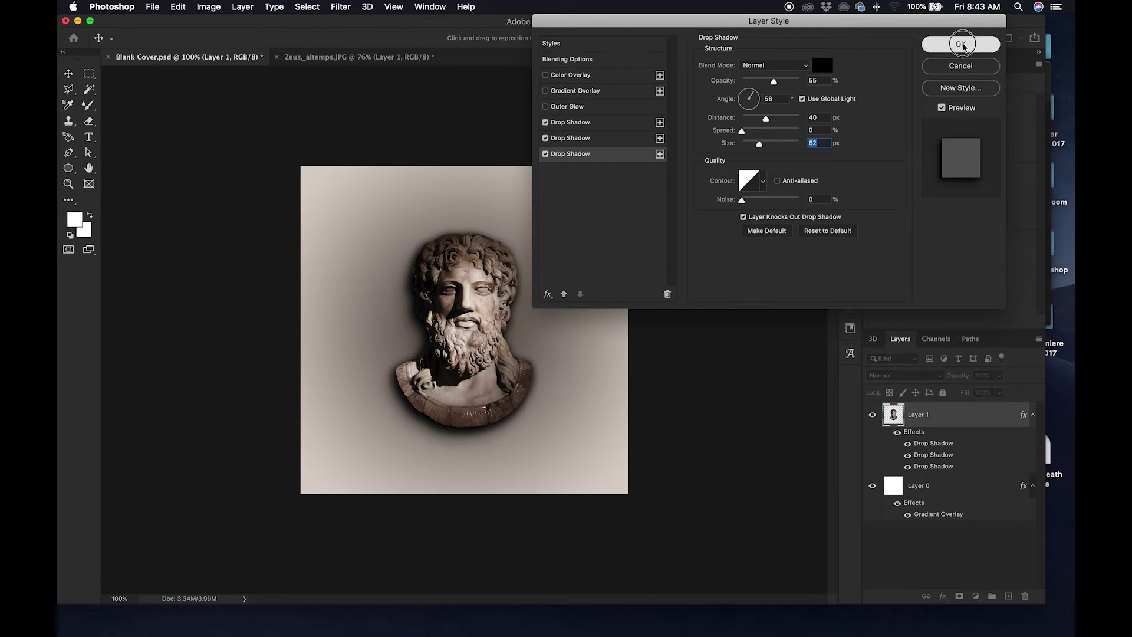
{"action": "left_click", "coordinate": [759, 275]}
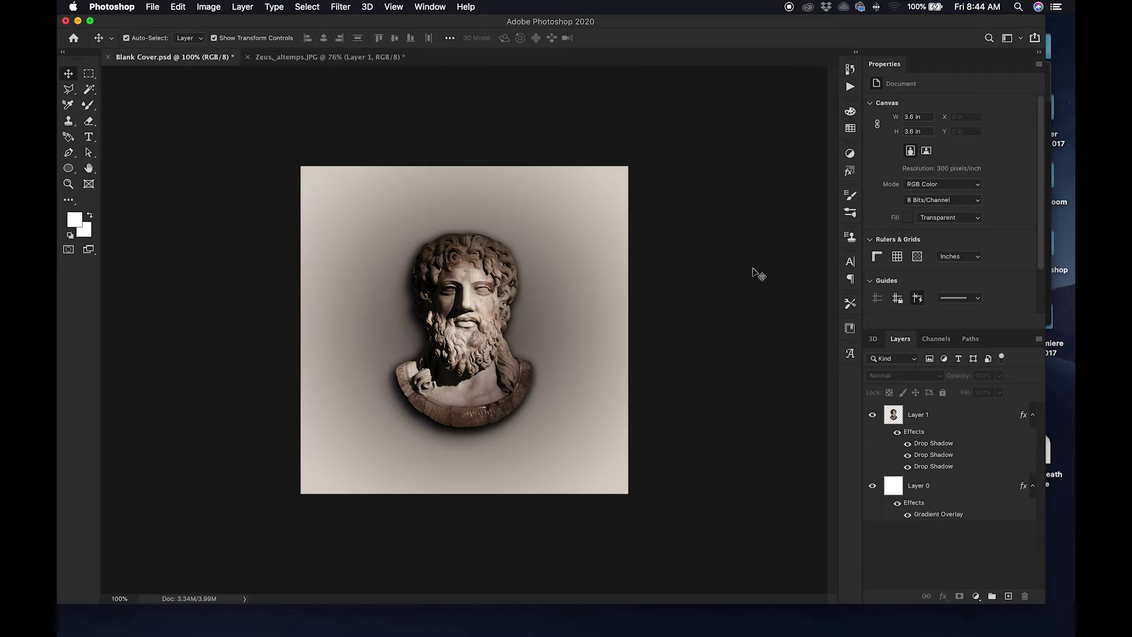
Step: Collapse the effects list of Layer 0 and create a new empty layer directly above it
{"action": "left_click", "coordinate": [1033, 486]}
{"action": "left_click", "coordinate": [967, 489]}
{"action": "left_click", "coordinate": [1008, 596]}
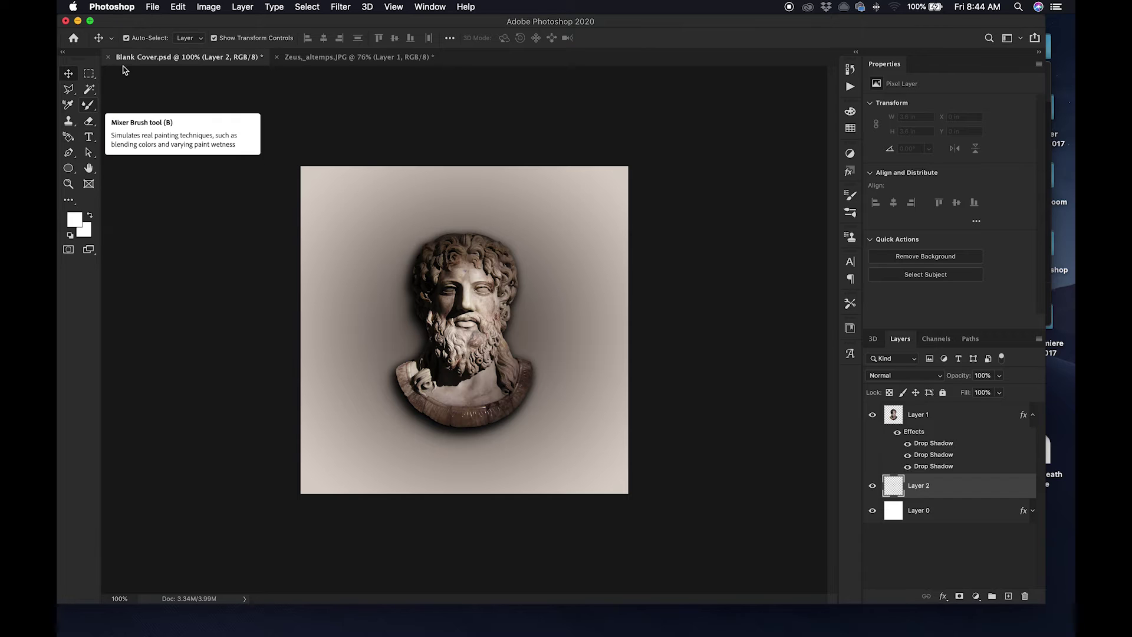
Step: Choose the Splat Brush preset from the Splatter Brush Tool Presets for painting on Layer 2
{"action": "key", "text": "b"}
{"action": "left_click", "coordinate": [139, 41]}
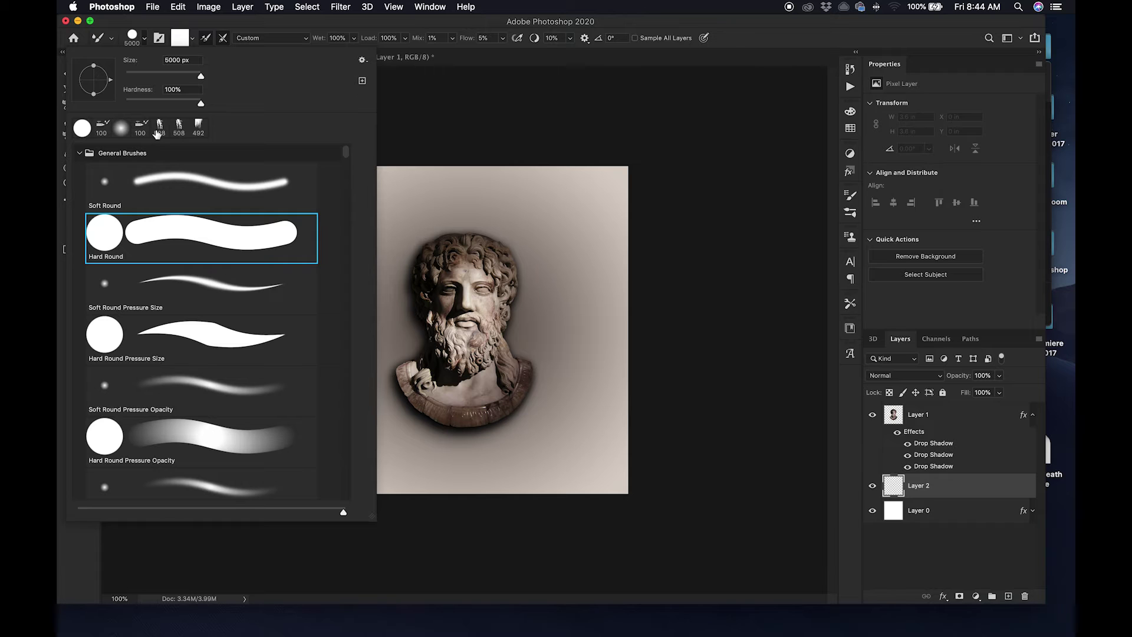
{"action": "scroll", "coordinate": [222, 201], "scroll_direction": "down", "scroll_amount": 15}
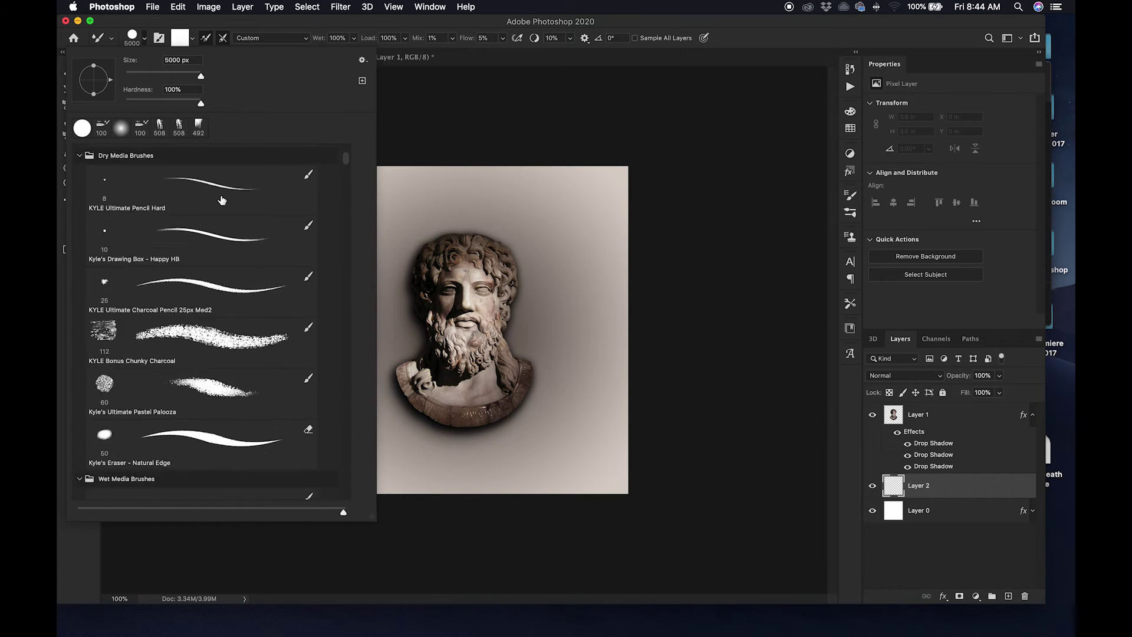
{"action": "scroll", "coordinate": [222, 200], "scroll_direction": "down", "scroll_amount": 8}
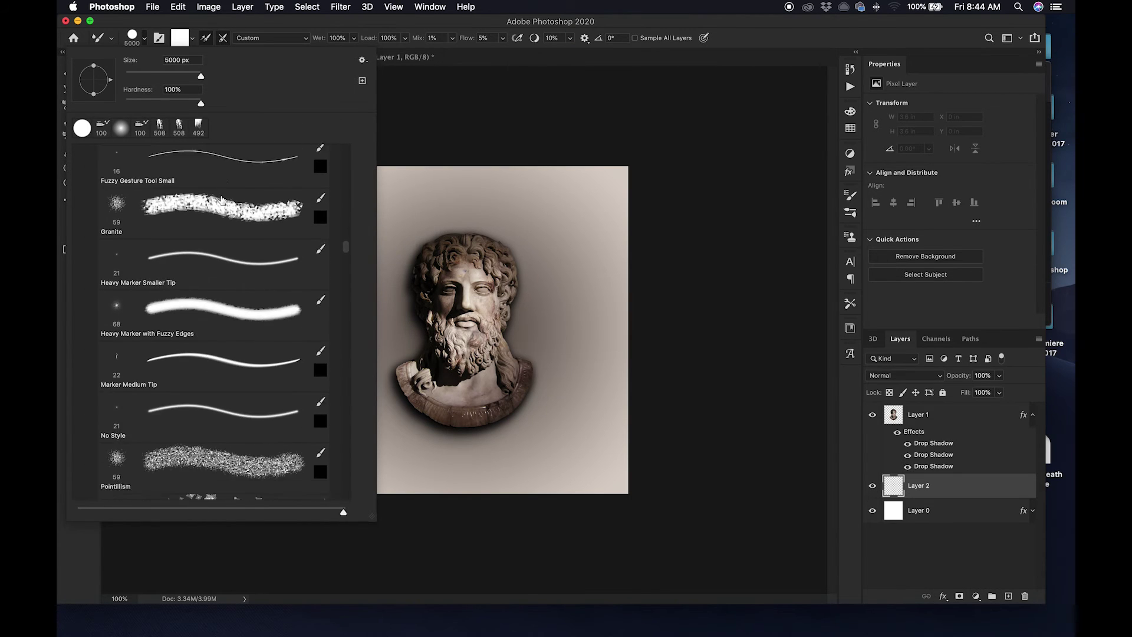
{"action": "scroll", "coordinate": [222, 201], "scroll_direction": "down", "scroll_amount": 10}
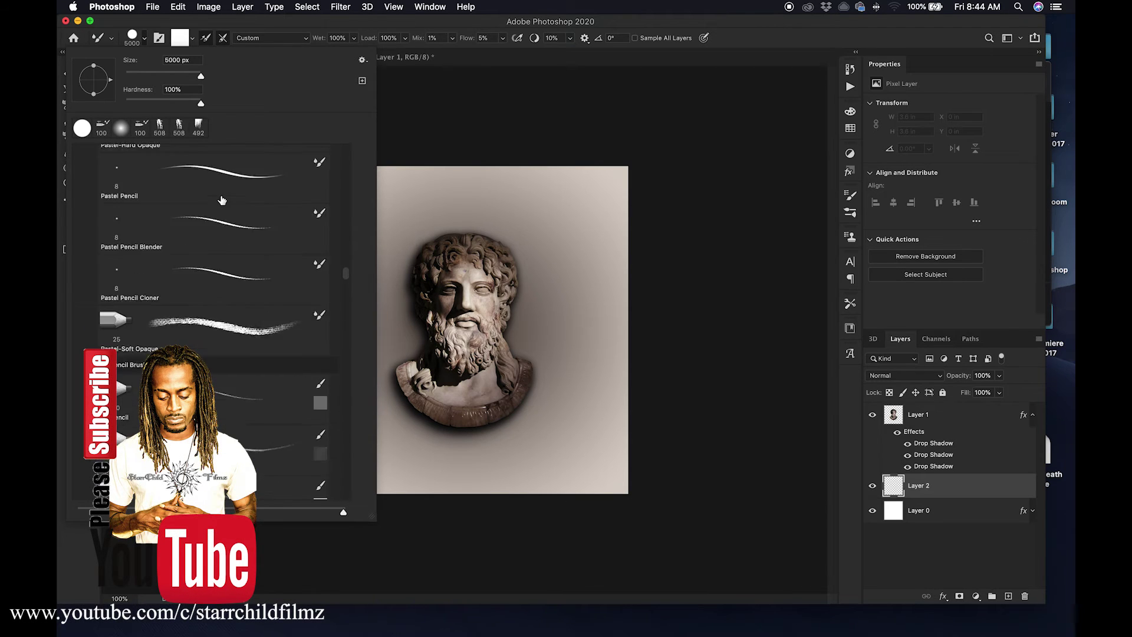
{"action": "scroll", "coordinate": [222, 201], "scroll_direction": "down", "scroll_amount": 8}
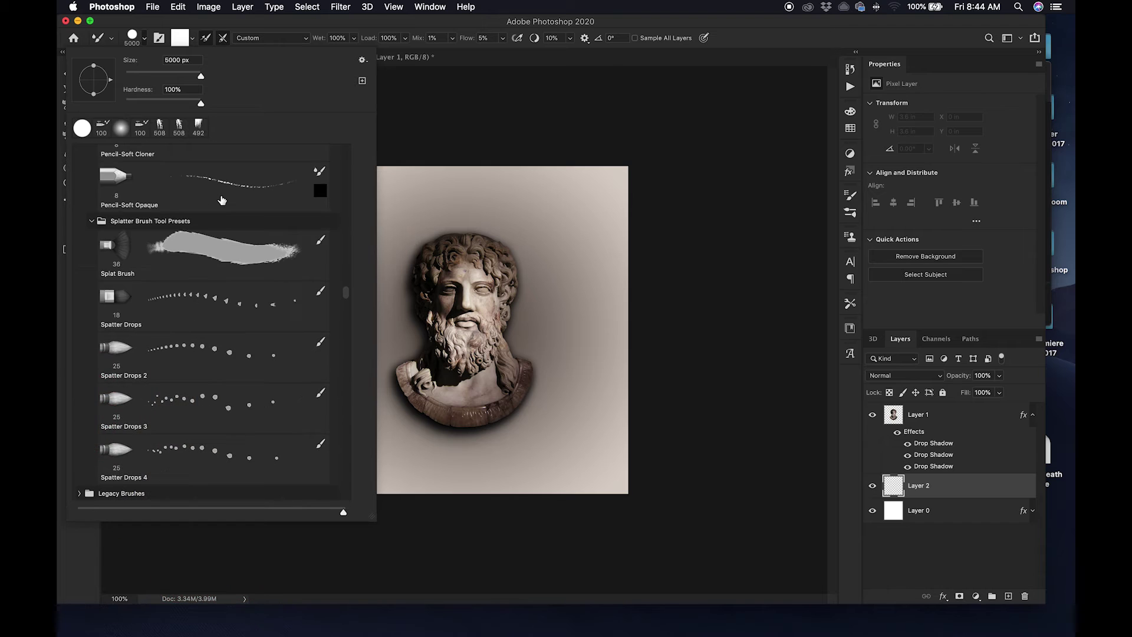
{"action": "scroll", "coordinate": [222, 201], "scroll_direction": "down", "scroll_amount": 5}
{"action": "scroll", "coordinate": [222, 201], "scroll_direction": "up", "scroll_amount": 8}
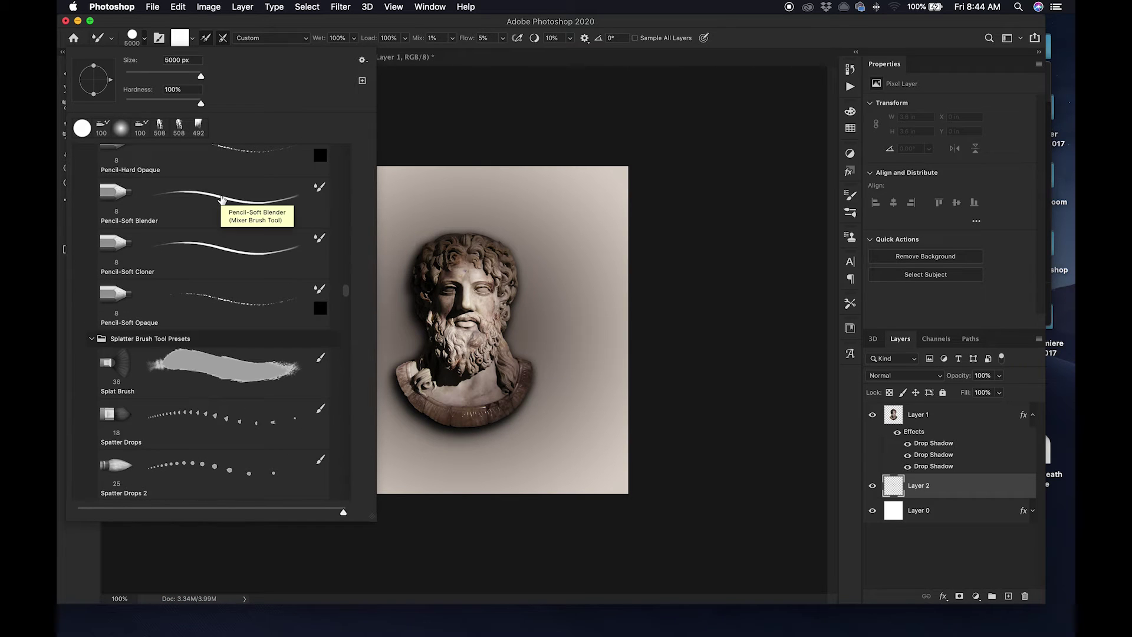
{"action": "scroll", "coordinate": [222, 201], "scroll_direction": "down", "scroll_amount": 1}
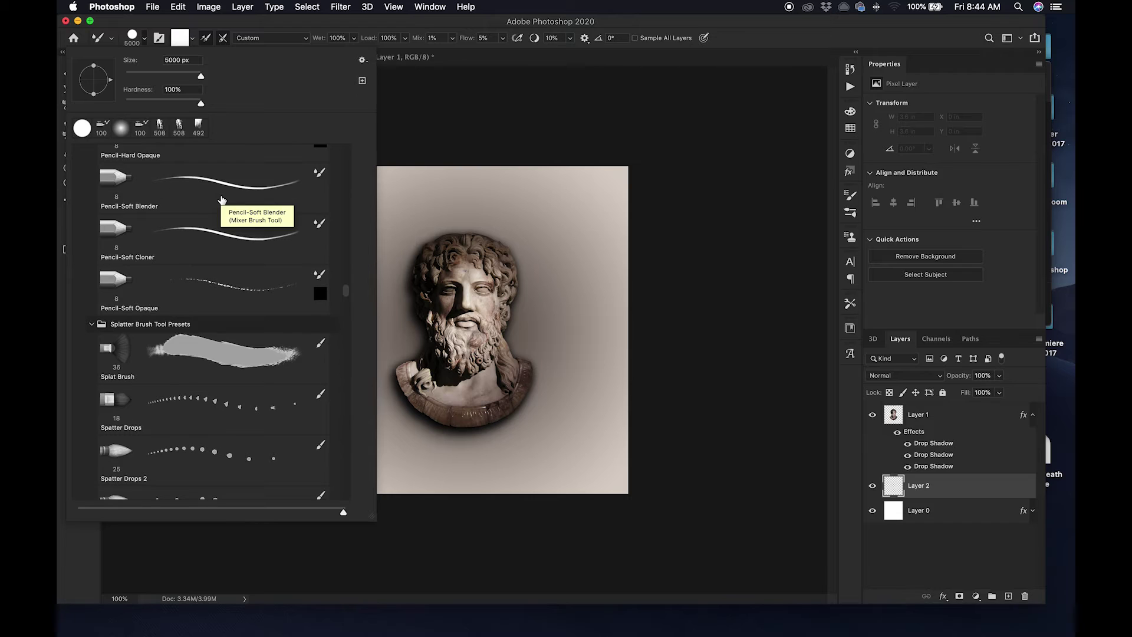
{"action": "left_click", "coordinate": [225, 350]}
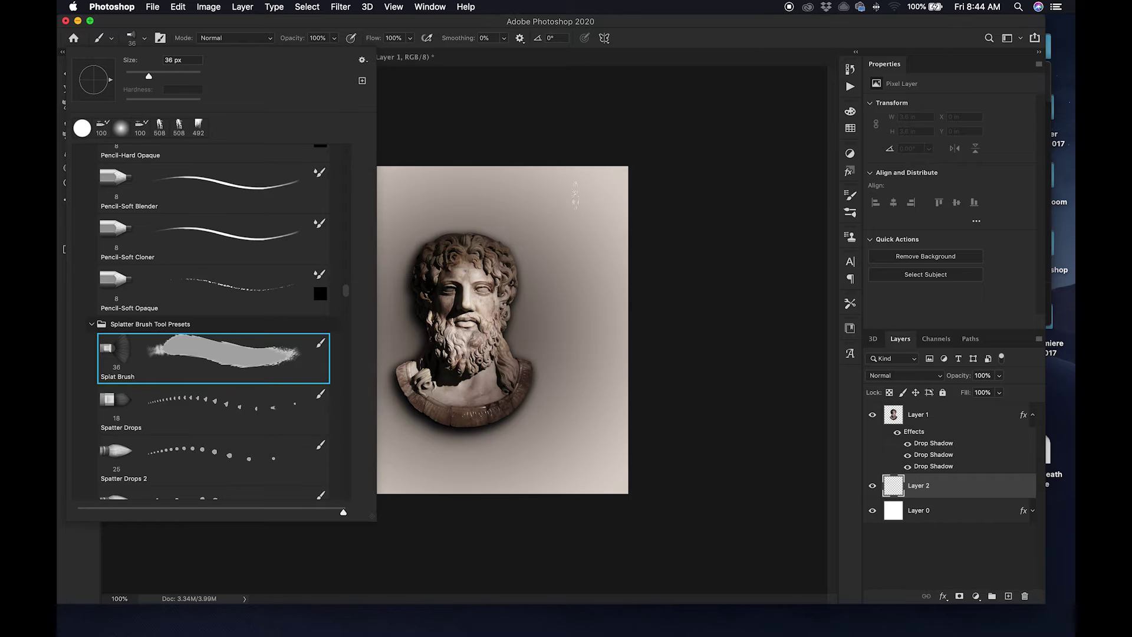
Step: Try white Splat Brush dabs in the upper-right part of the background and undo them
{"action": "left_click", "coordinate": [582, 186]}
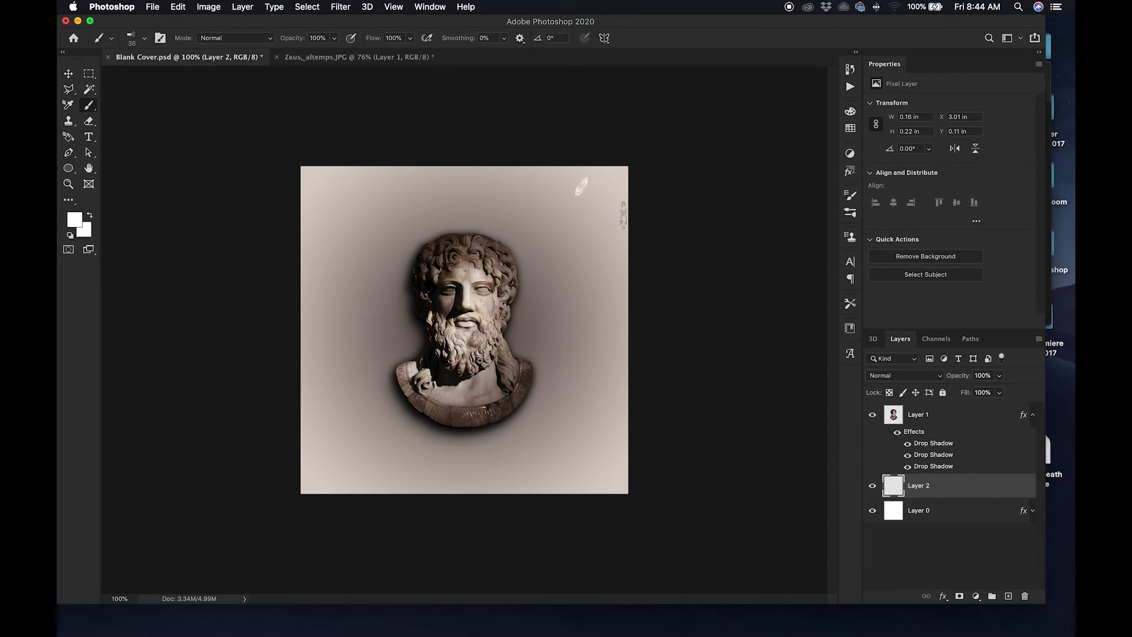
{"action": "key", "text": "super+z"}
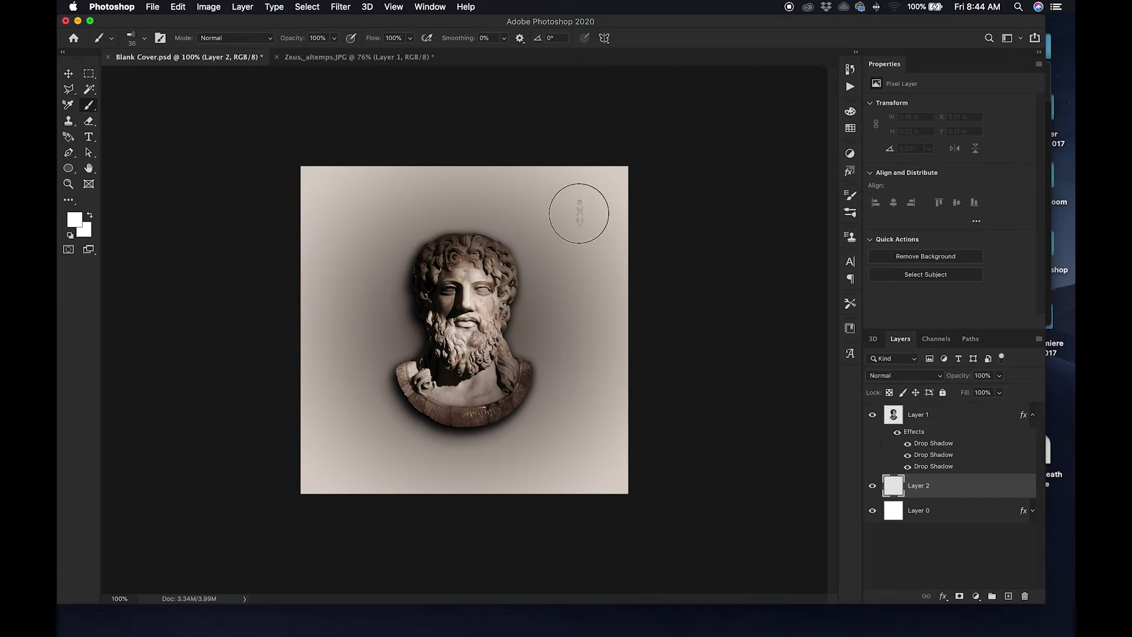
{"action": "left_click", "coordinate": [579, 212]}
{"action": "key", "text": "super+z"}
Step: Set the brush angle to -35° and paint a small white splat near the cover's upper-right corner
{"action": "left_click", "coordinate": [538, 39]}
{"action": "mouse_move", "coordinate": [538, 39]}
{"action": "left_mouse_down"}
{"action": "mouse_move", "coordinate": [555, 38]}
{"action": "mouse_move", "coordinate": [576, 96]}
{"action": "left_mouse_up"}
{"action": "mouse_move", "coordinate": [538, 39]}
{"action": "left_mouse_down"}
{"action": "mouse_move", "coordinate": [514, 37]}
{"action": "mouse_move", "coordinate": [531, 38]}
{"action": "left_mouse_up"}
{"action": "left_click", "coordinate": [585, 200]}
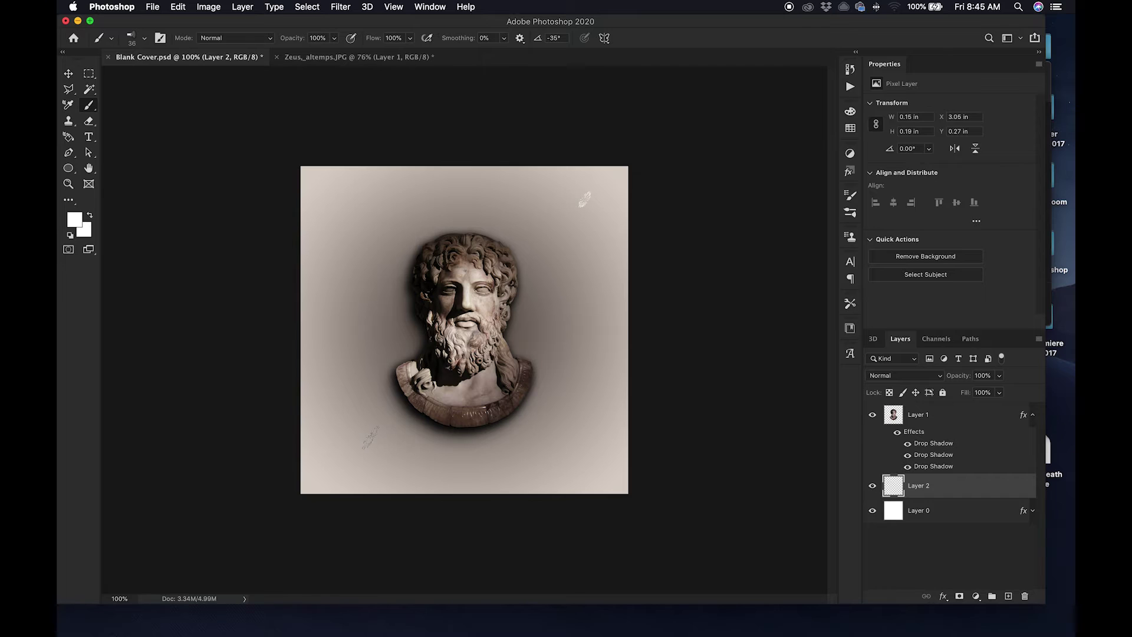
Step: Paint a small white splat in the background below left of the bust and a large one above left of it
{"action": "left_click", "coordinate": [370, 438]}
{"action": "key", "text": "super+z"}
{"action": "left_click", "coordinate": [455, 455]}
{"action": "key", "text": "super+z"}
{"action": "left_click", "coordinate": [366, 421]}
{"action": "left_click", "coordinate": [373, 239]}
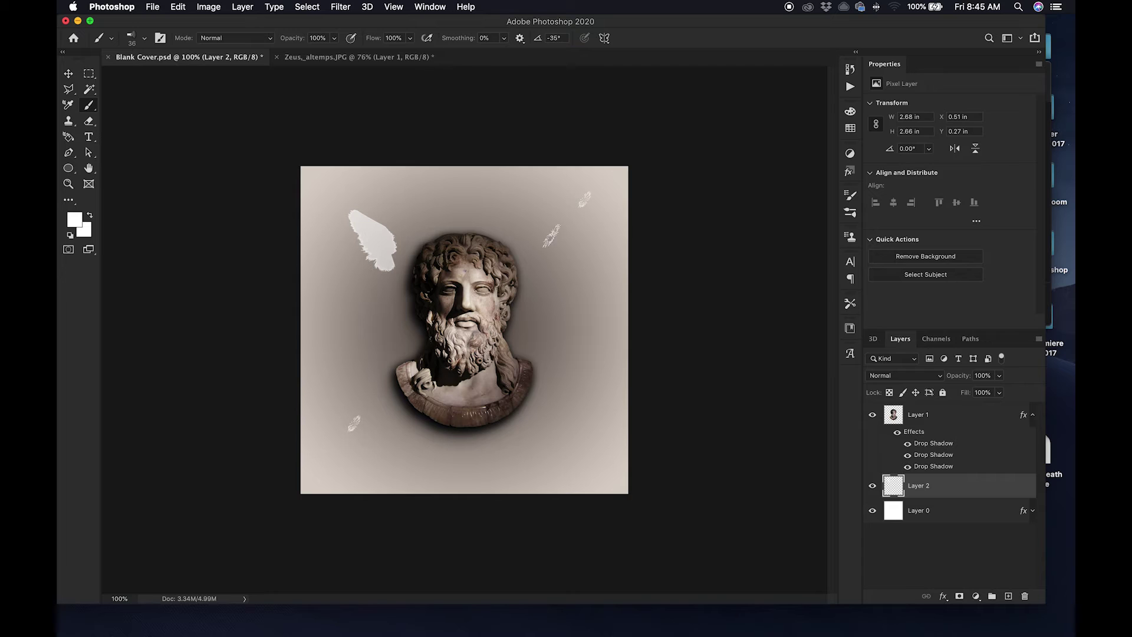
Step: Try splats behind the bust's head and Layer 2 placed above Layer 1, undoing the last splat and the layer move
{"action": "left_click", "coordinate": [454, 256]}
{"action": "left_click", "coordinate": [451, 247]}
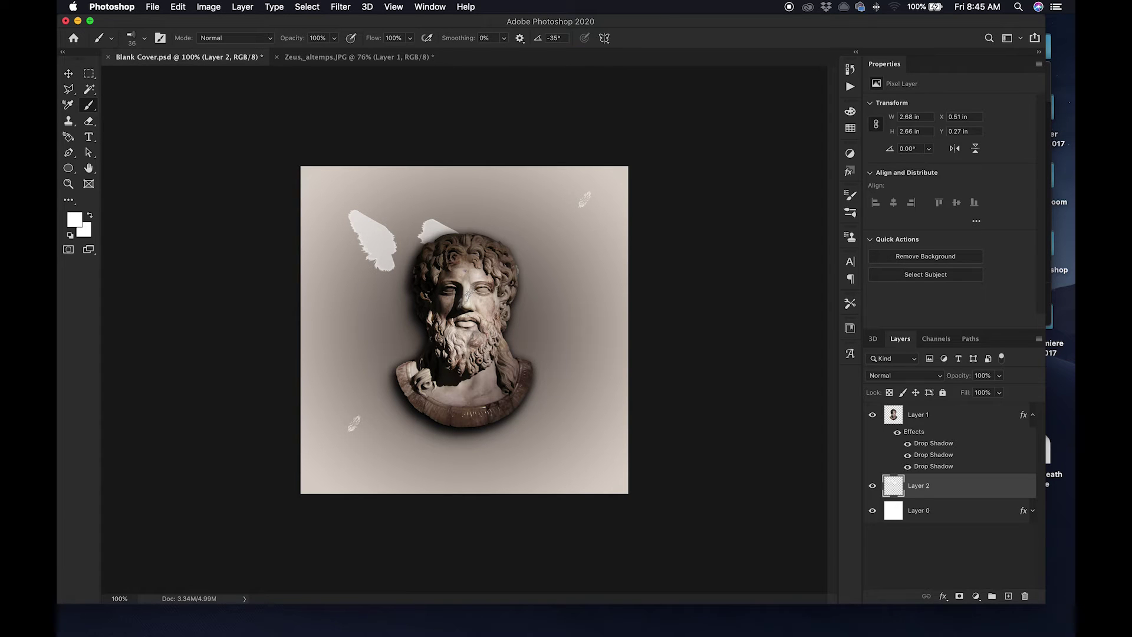
{"action": "key", "text": "super+z"}
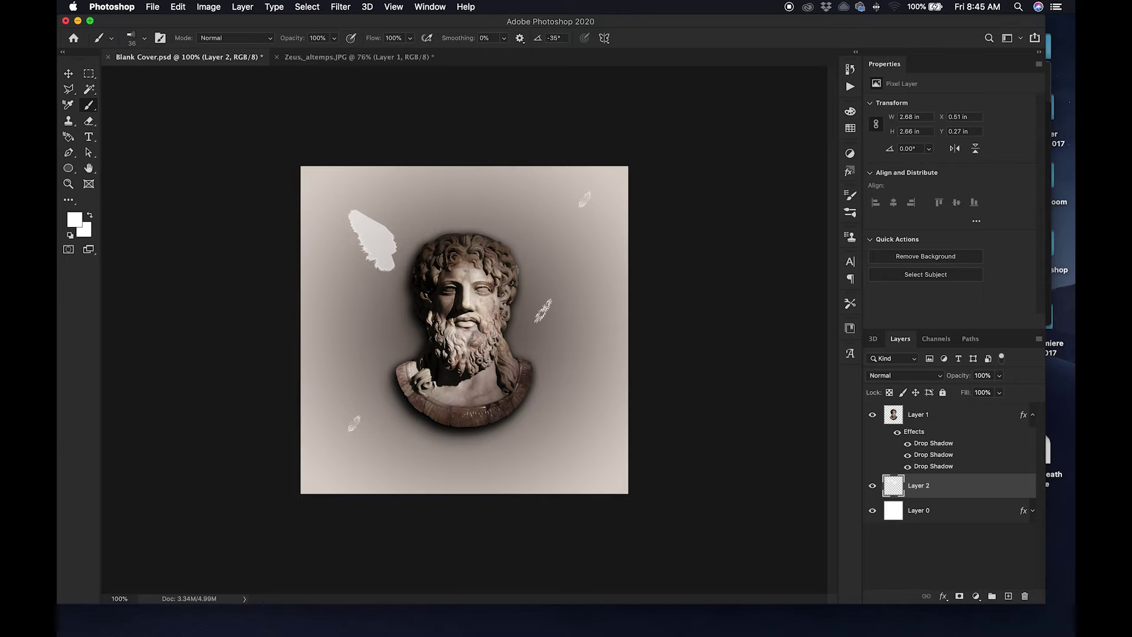
{"action": "left_click_drag", "start_coordinate": [970, 489], "coordinate": [963, 426]}
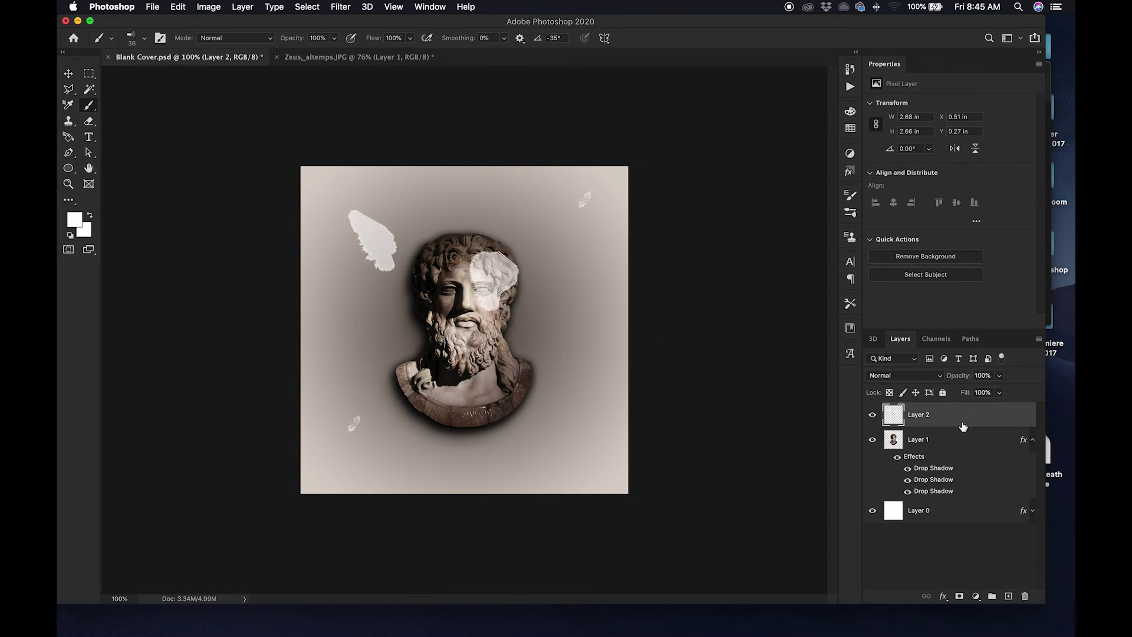
{"action": "key", "text": "super+z"}
Step: Try splats behind the bust's right side and base with Layer 2 brought to the front, and undo them
{"action": "left_click", "coordinate": [528, 293]}
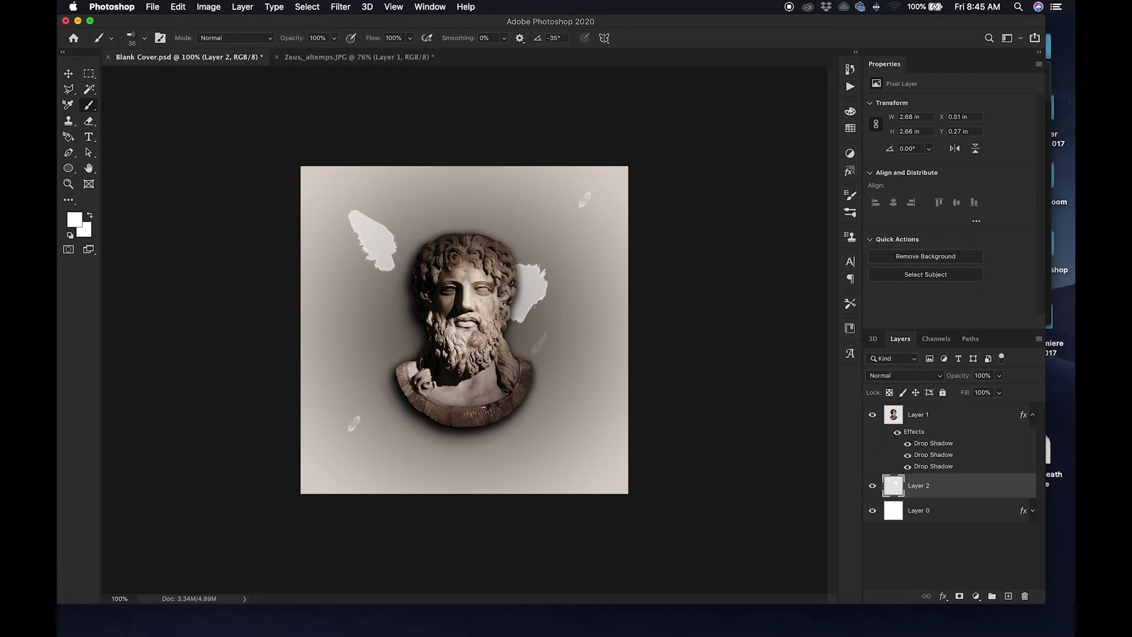
{"action": "left_click", "coordinate": [530, 356]}
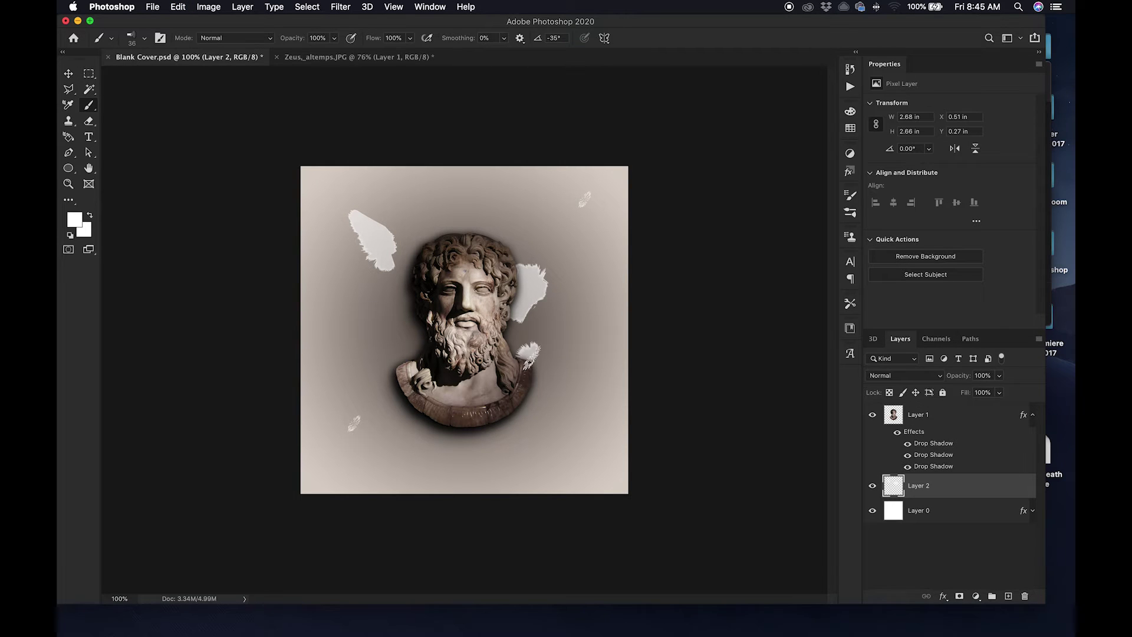
{"action": "left_click", "coordinate": [455, 429]}
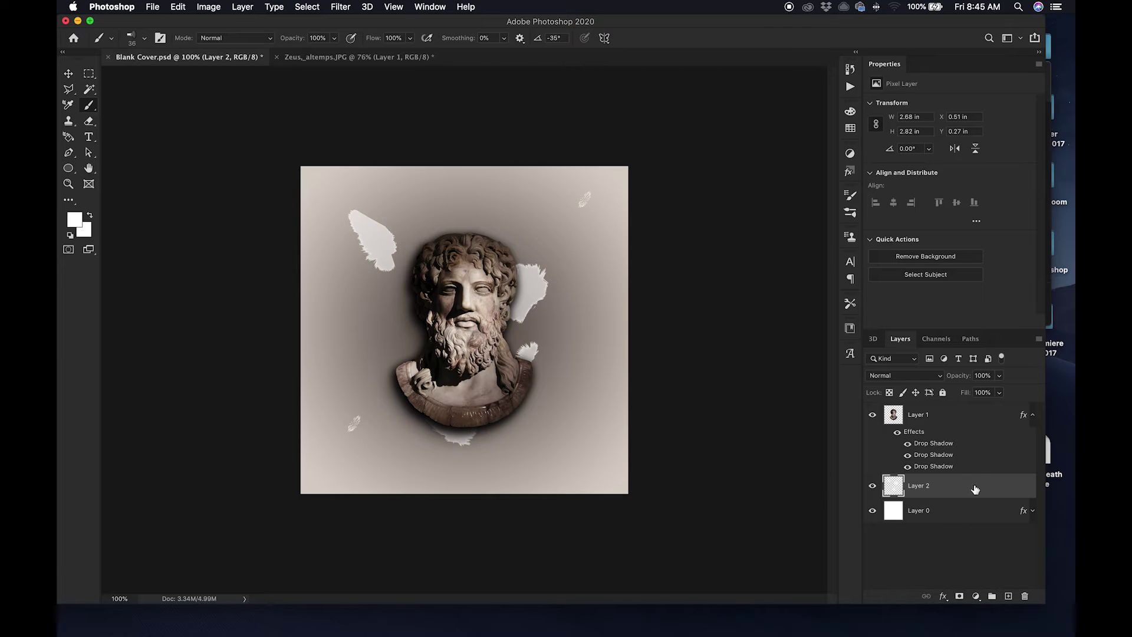
{"action": "left_click_drag", "start_coordinate": [976, 487], "coordinate": [973, 433]}
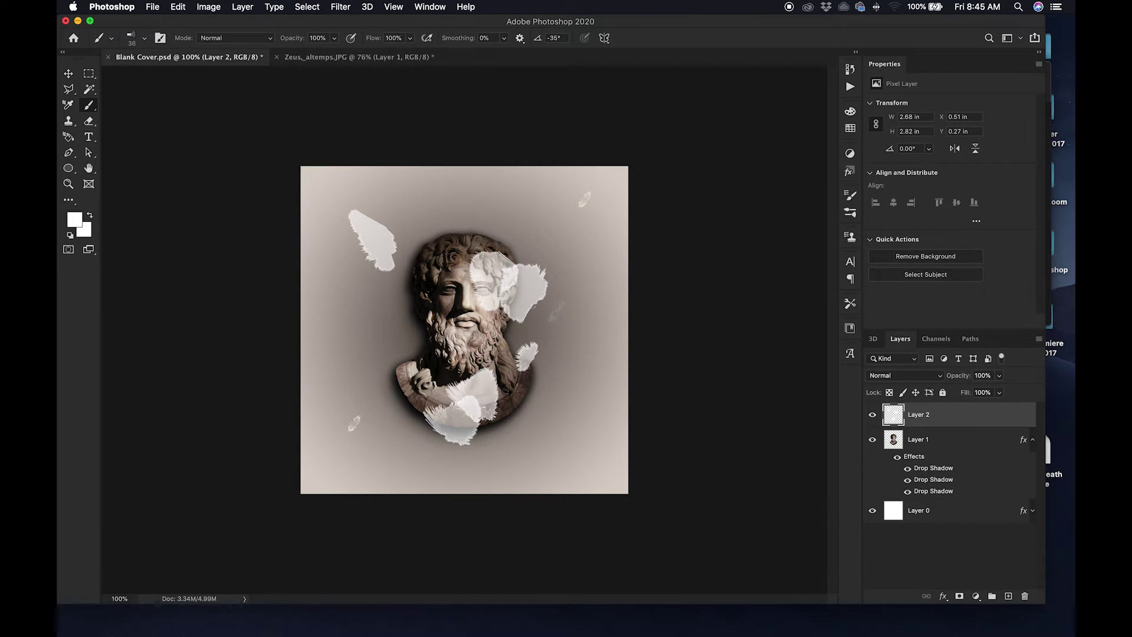
{"action": "key", "text": "super+z"}
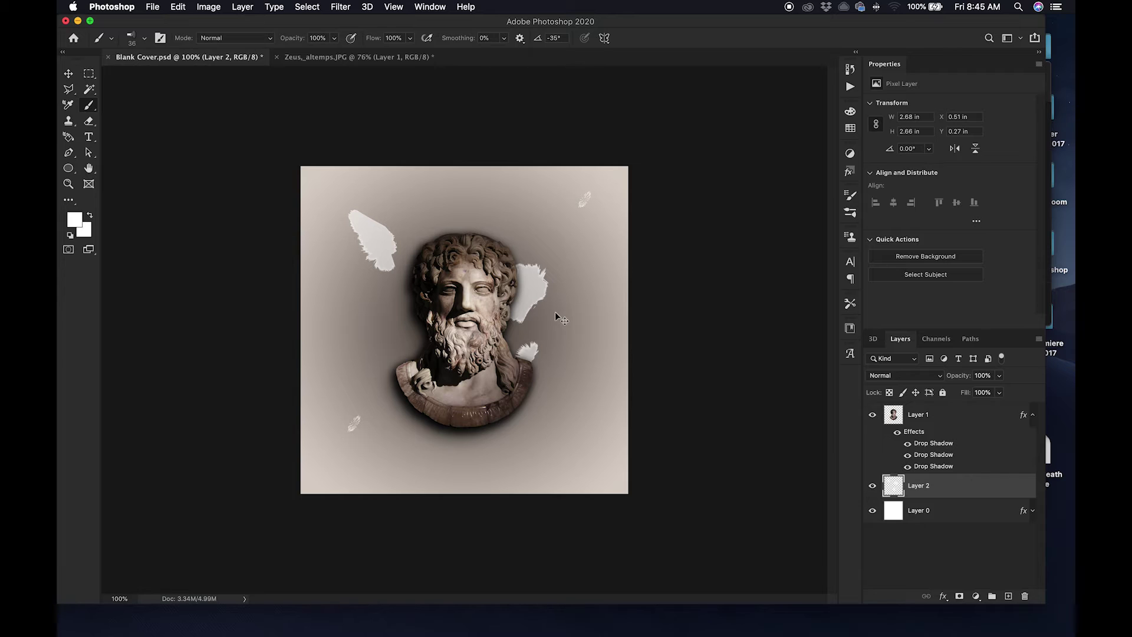
{"action": "key", "text": "super+z"}
{"action": "key", "text": "super+z"}
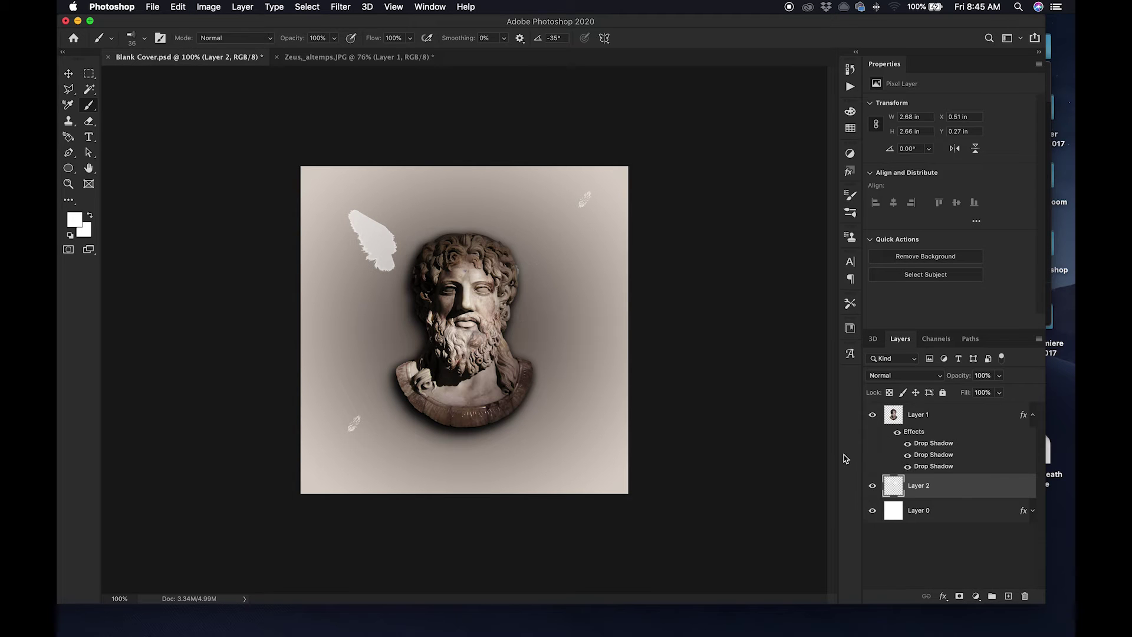
Step: Undo the remaining splat over the bust's face and move Layer 2 above Layer 1
{"action": "left_click_drag", "start_coordinate": [902, 480], "coordinate": [961, 420]}
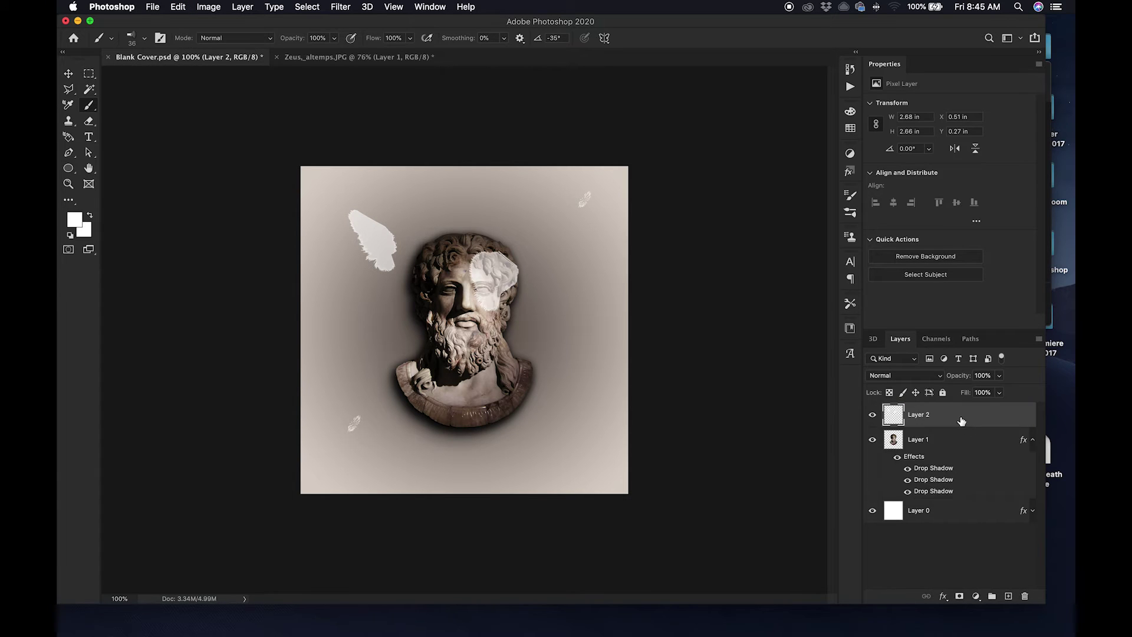
{"action": "key", "text": "super+z"}
{"action": "key", "text": "super+z"}
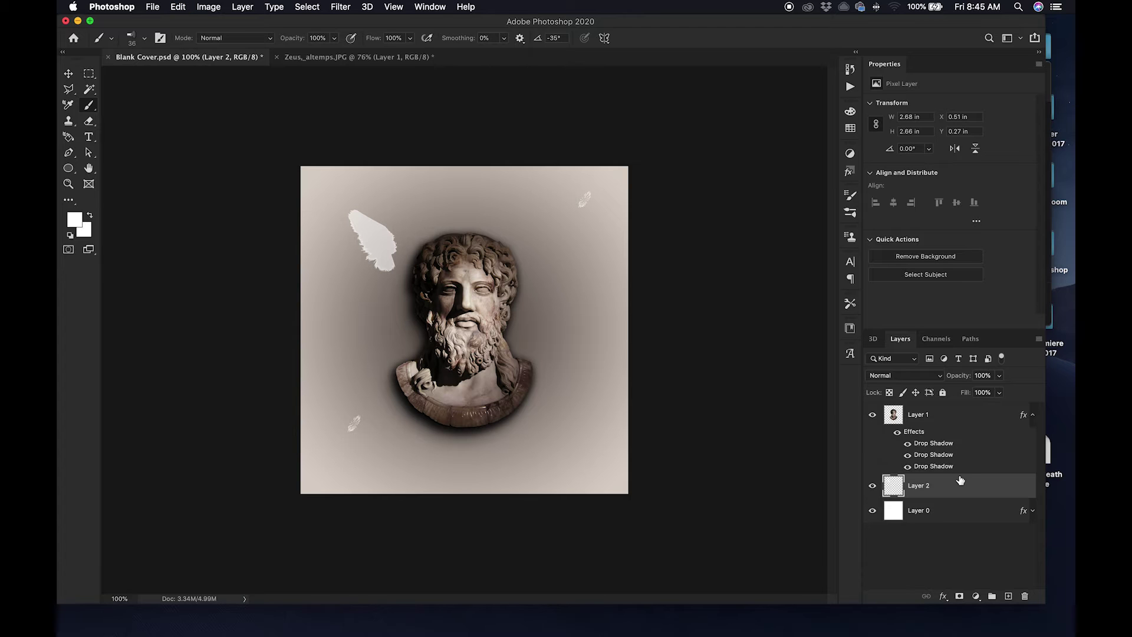
{"action": "left_click_drag", "start_coordinate": [960, 481], "coordinate": [951, 424]}
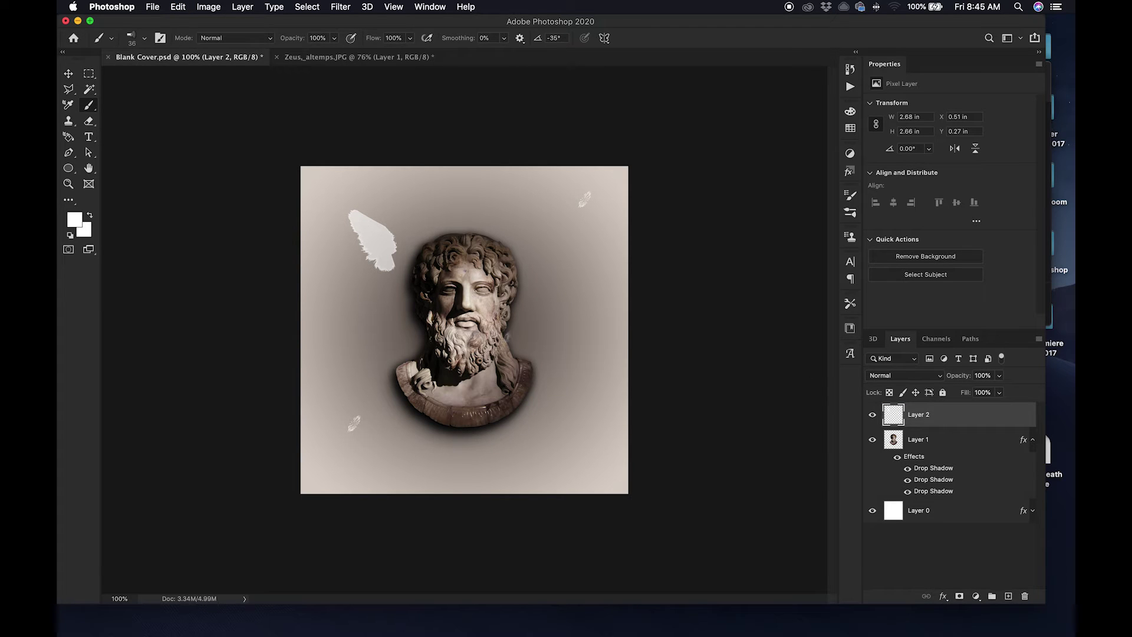
Step: Try single splats along the lower edge of the bust and undo each one
{"action": "left_click", "coordinate": [475, 419]}
{"action": "key", "text": "super+z"}
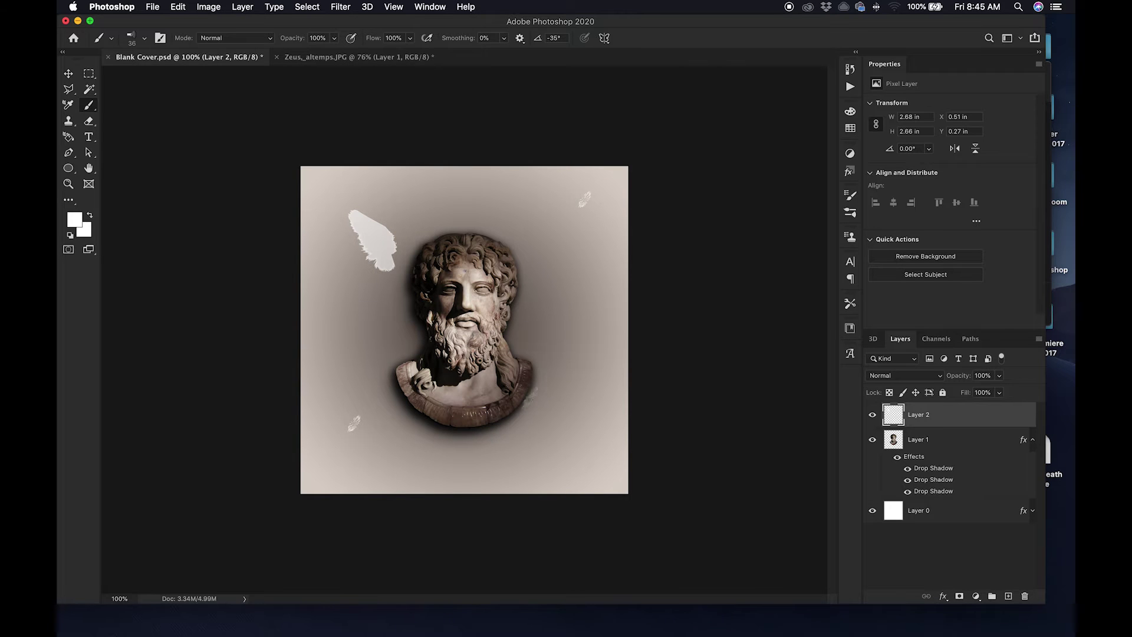
{"action": "left_click", "coordinate": [503, 419]}
{"action": "key", "text": "super+z"}
{"action": "left_click", "coordinate": [500, 418]}
{"action": "key", "text": "super+z"}
{"action": "left_click", "coordinate": [480, 420]}
{"action": "key", "text": "super+z"}
Step: Paint white splats over the bust's base, right cheek and upper-left hair, and in the background's lower-right area and lower-left corner
{"action": "left_click", "coordinate": [479, 424]}
{"action": "left_click", "coordinate": [480, 425]}
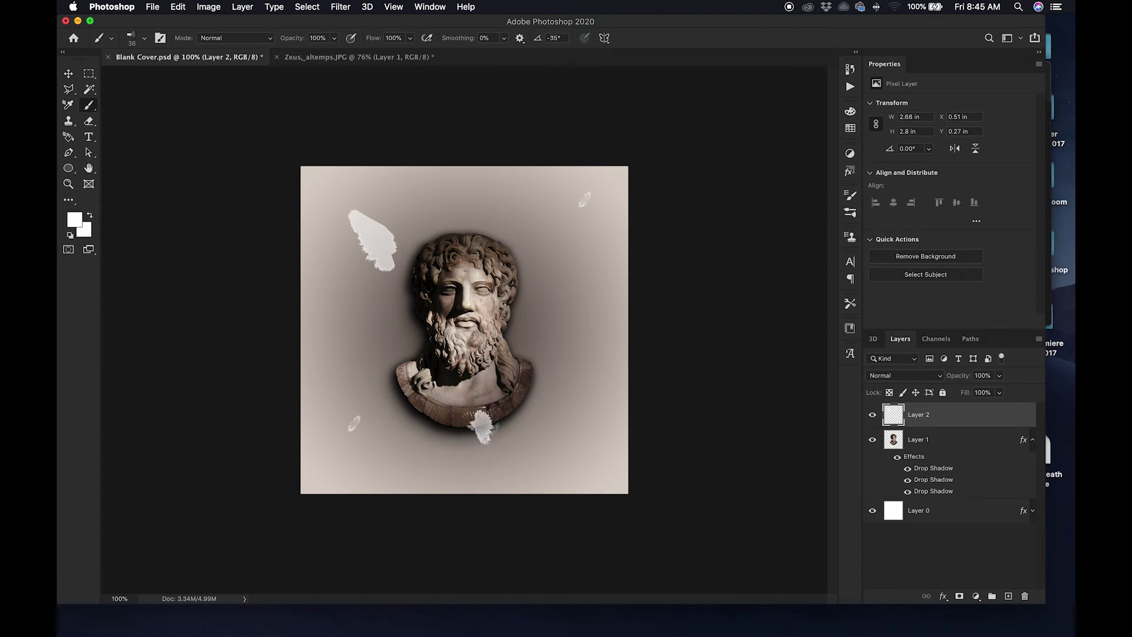
{"action": "left_click", "coordinate": [516, 293]}
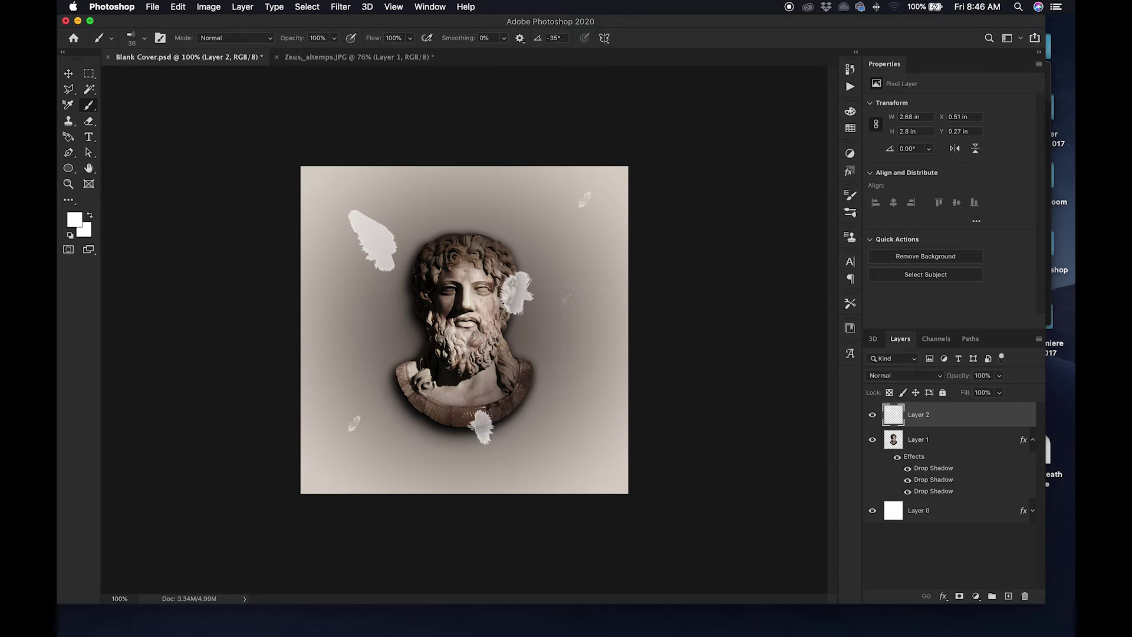
{"action": "left_click", "coordinate": [434, 236]}
{"action": "left_click", "coordinate": [438, 238]}
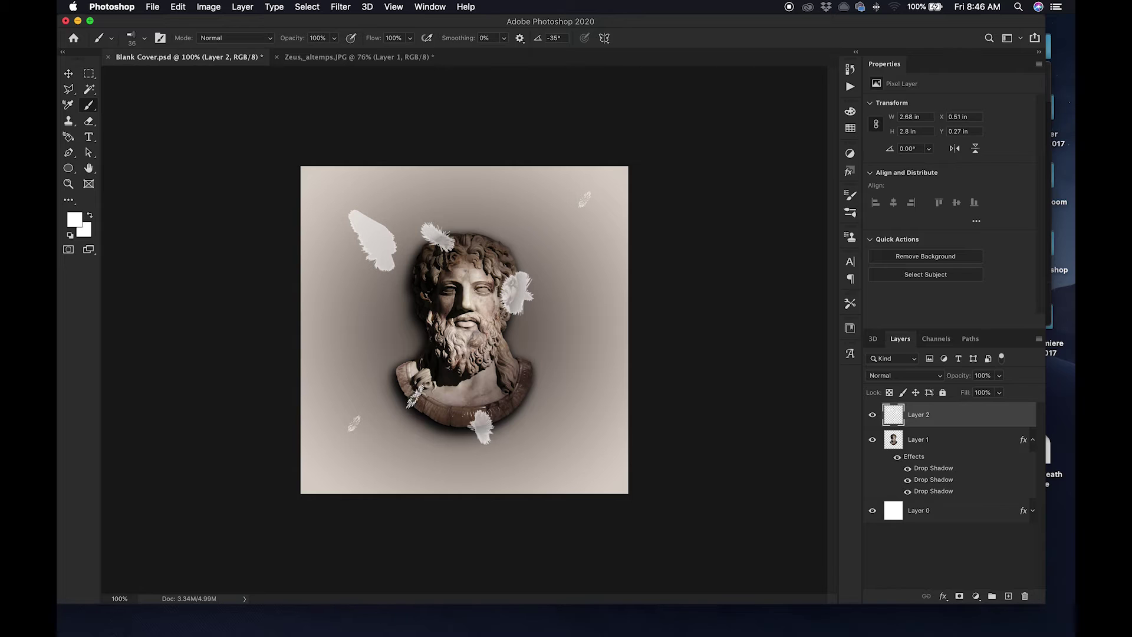
{"action": "left_click", "coordinate": [587, 420]}
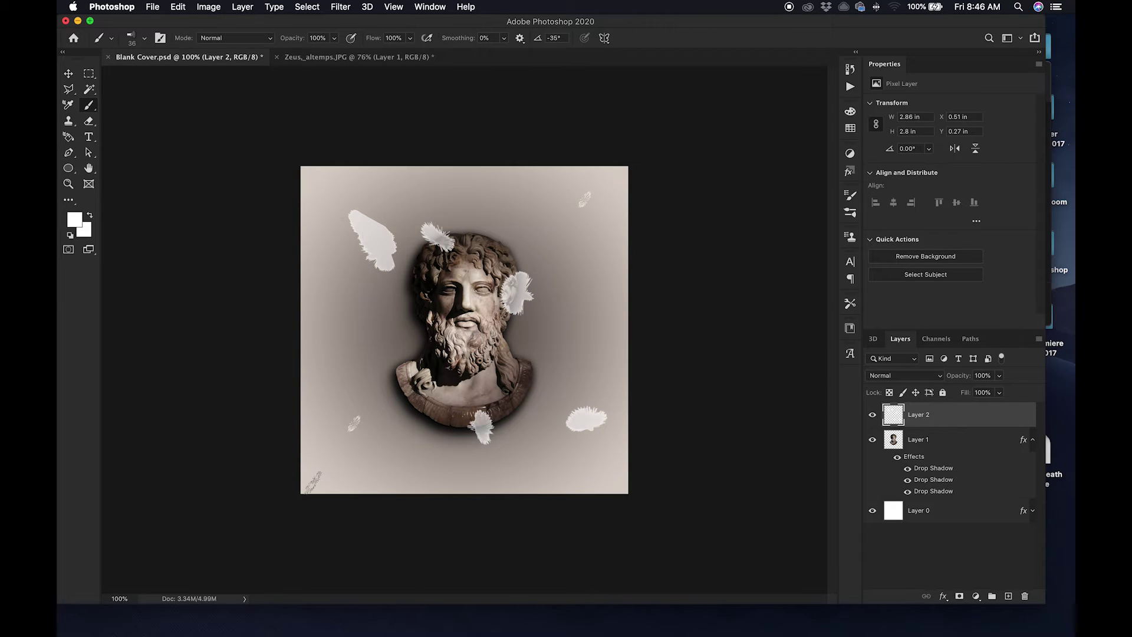
{"action": "left_click", "coordinate": [312, 481]}
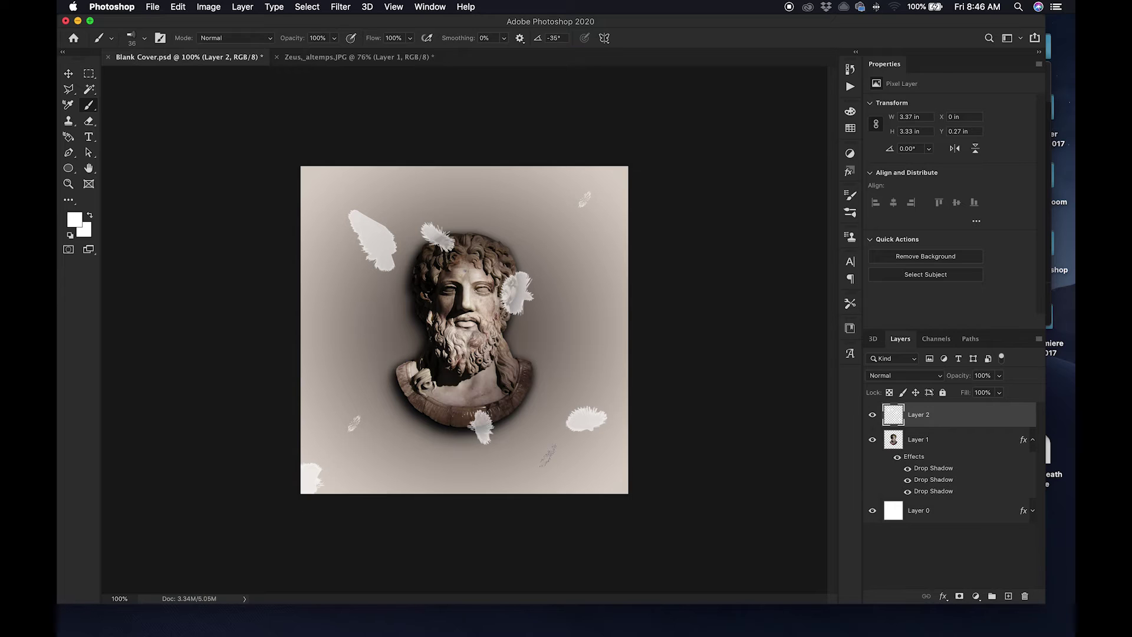
{"action": "left_click", "coordinate": [433, 319]}
{"action": "mouse_move", "coordinate": [1002, 397]}
{"action": "left_mouse_down"}
{"action": "mouse_move", "coordinate": [963, 405]}
{"action": "mouse_move", "coordinate": [1005, 408]}
{"action": "left_mouse_up"}
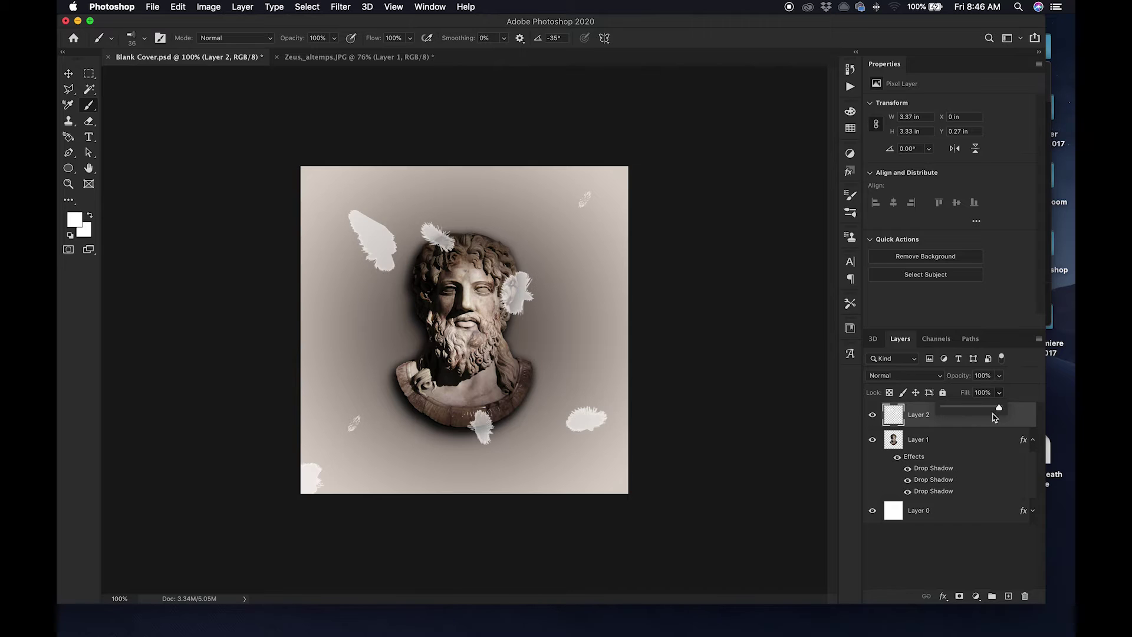
Step: Hide Layer 2, collapse Layer 1's effects list and create a new empty layer on top
{"action": "left_click", "coordinate": [872, 414]}
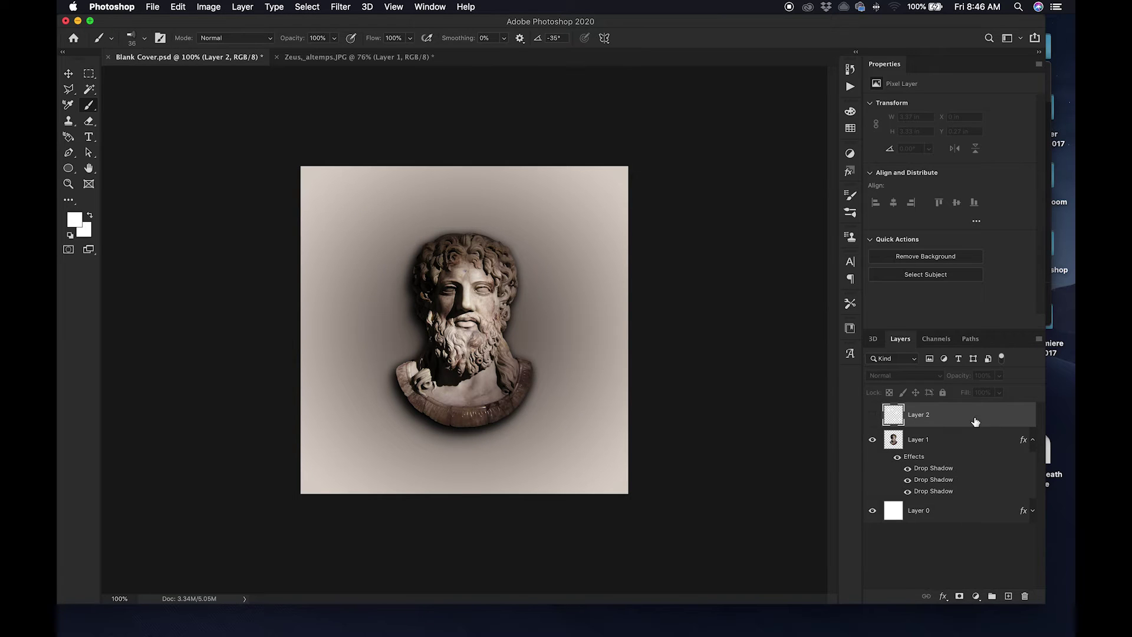
{"action": "left_click", "coordinate": [1032, 441]}
{"action": "left_click", "coordinate": [1007, 597]}
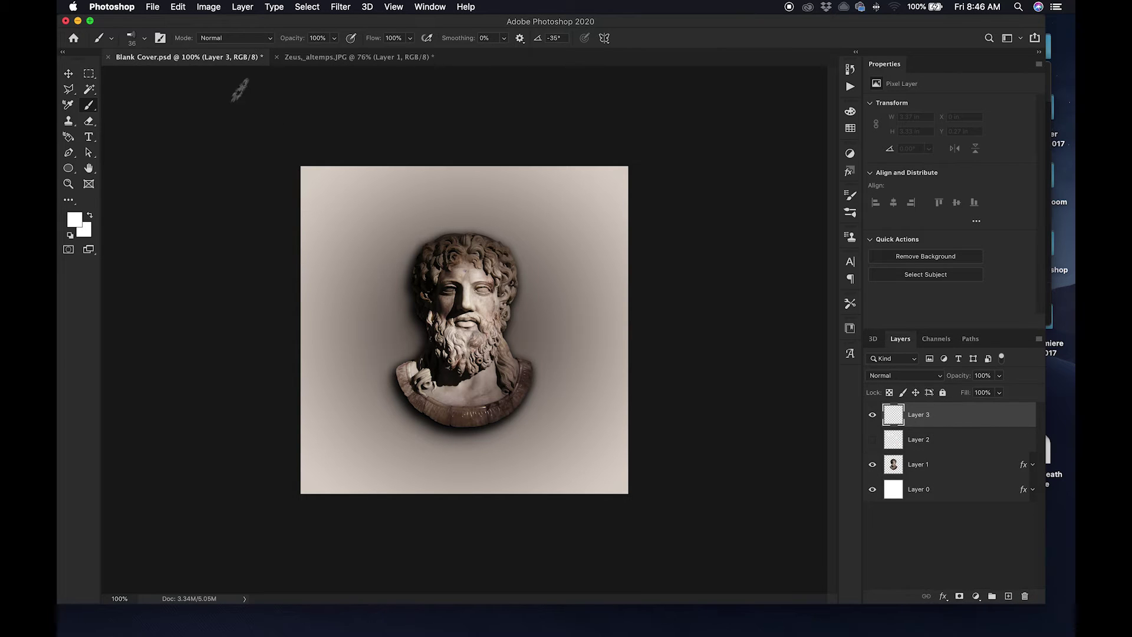
Step: Look through the brush presets past the splat, sun, colored pencil and smoke sets for a texture brush
{"action": "left_click", "coordinate": [140, 39]}
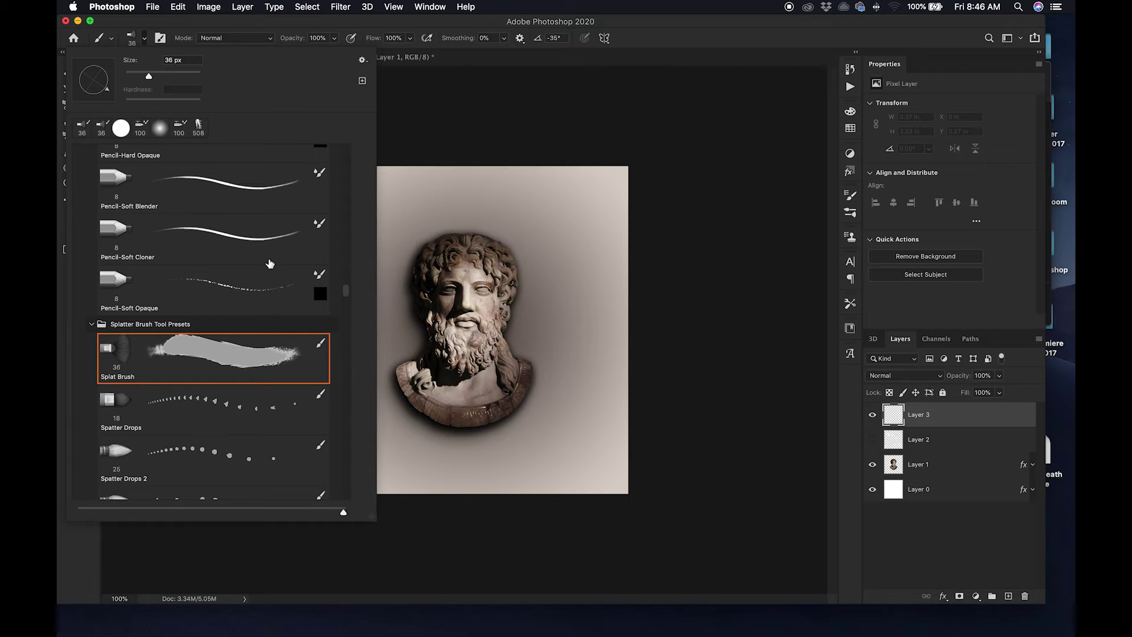
{"action": "scroll", "coordinate": [270, 263], "scroll_direction": "down", "scroll_amount": 5}
{"action": "scroll", "coordinate": [270, 263], "scroll_direction": "down", "scroll_amount": 10}
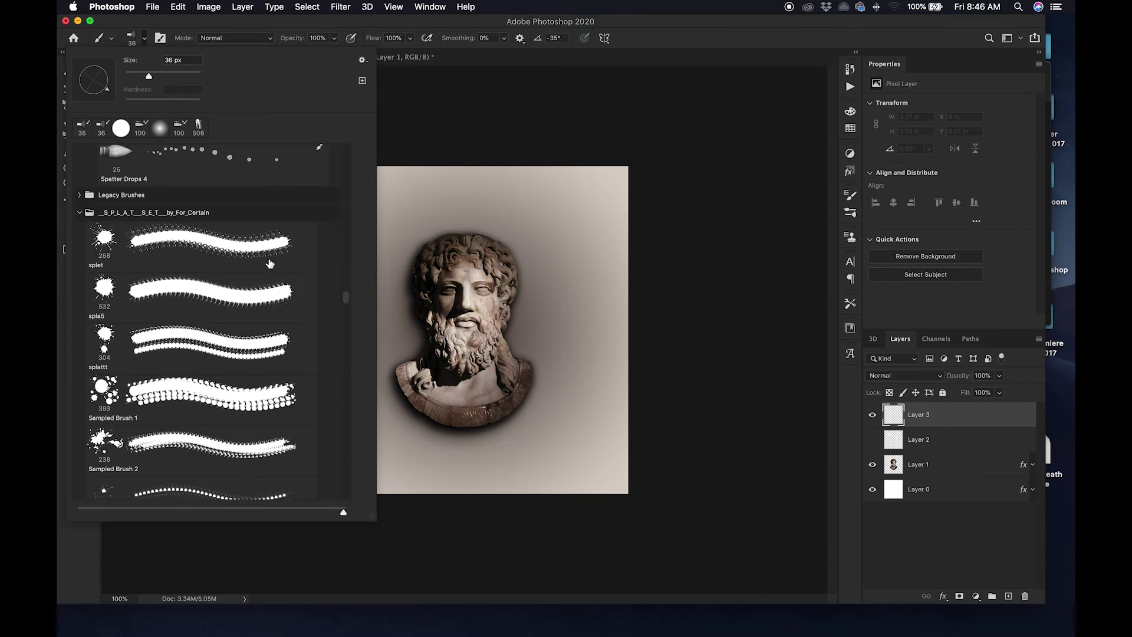
{"action": "scroll", "coordinate": [270, 262], "scroll_direction": "down", "scroll_amount": 15}
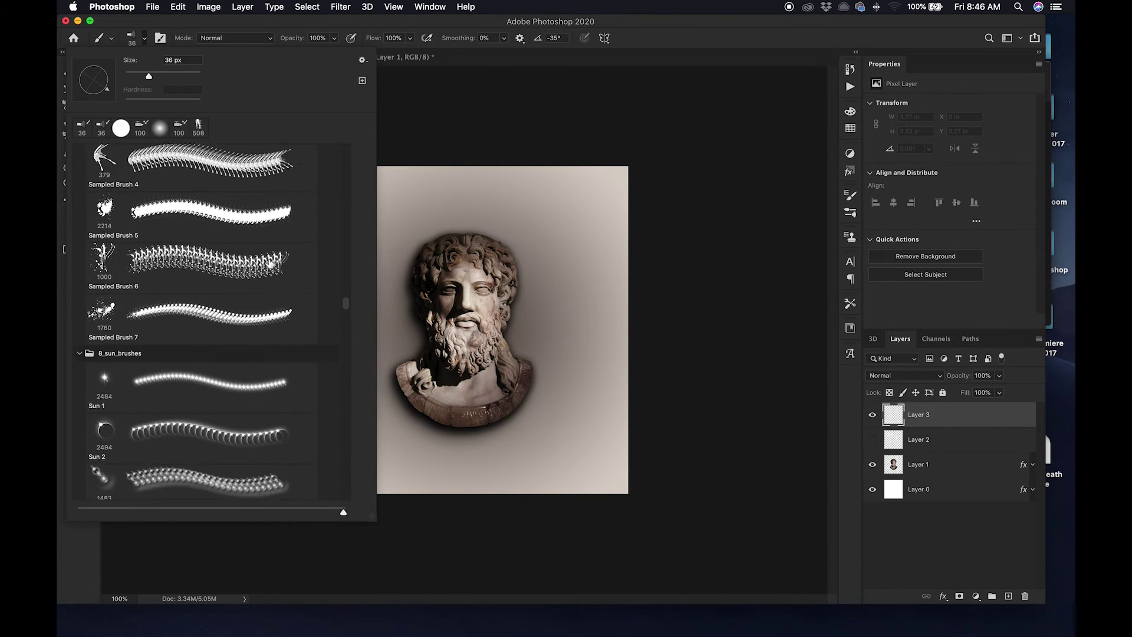
{"action": "scroll", "coordinate": [270, 262], "scroll_direction": "down", "scroll_amount": 5}
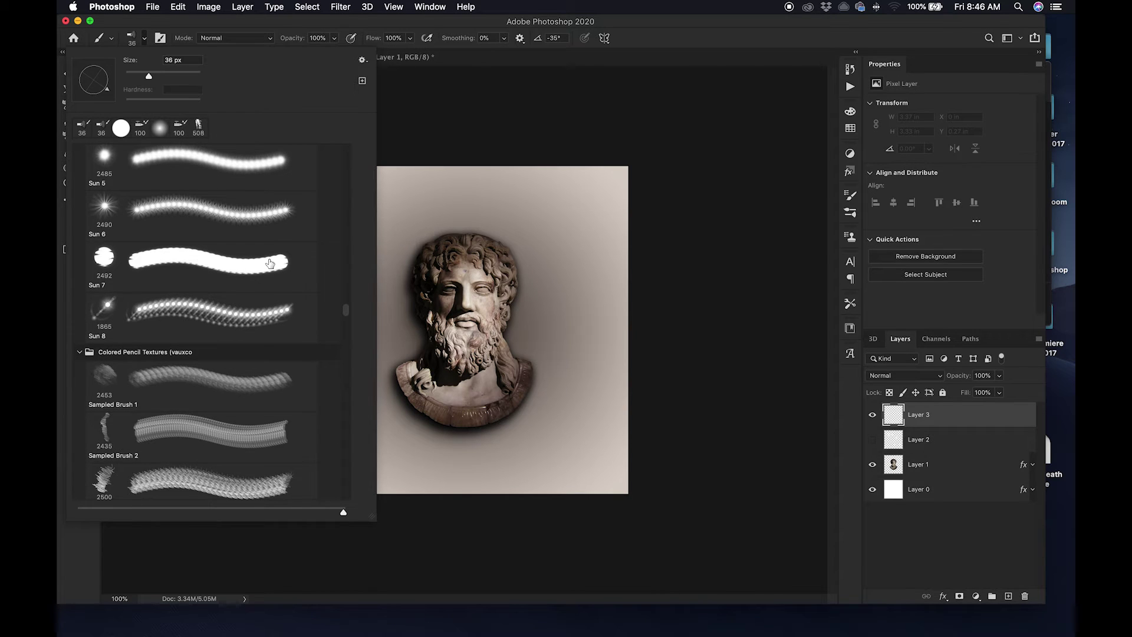
{"action": "scroll", "coordinate": [270, 262], "scroll_direction": "down", "scroll_amount": 6}
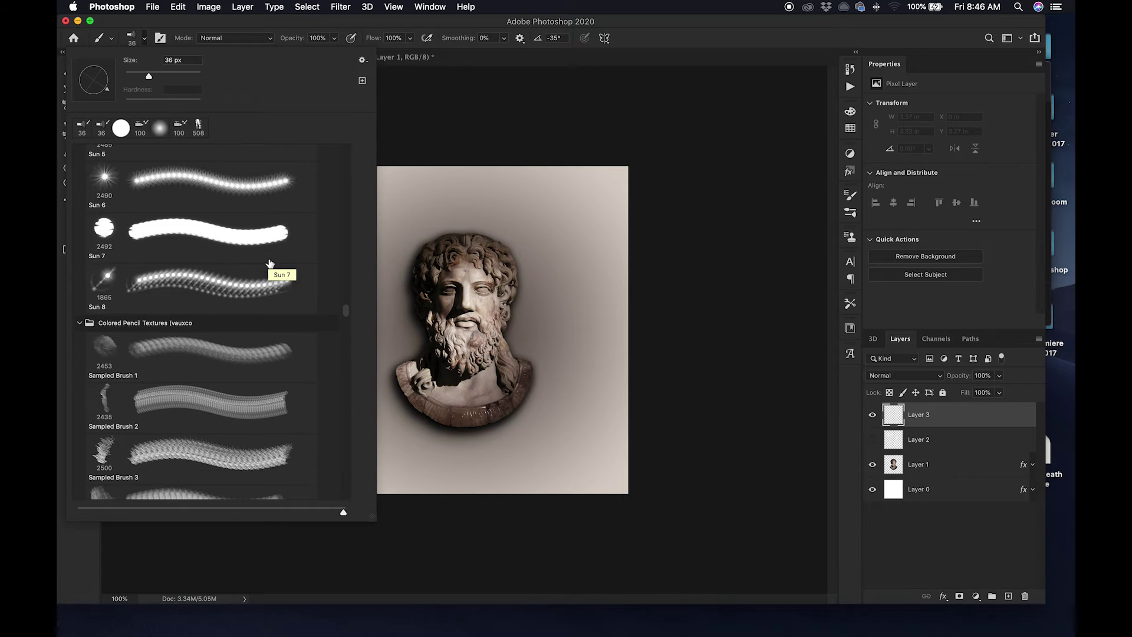
{"action": "scroll", "coordinate": [270, 263], "scroll_direction": "down", "scroll_amount": 8}
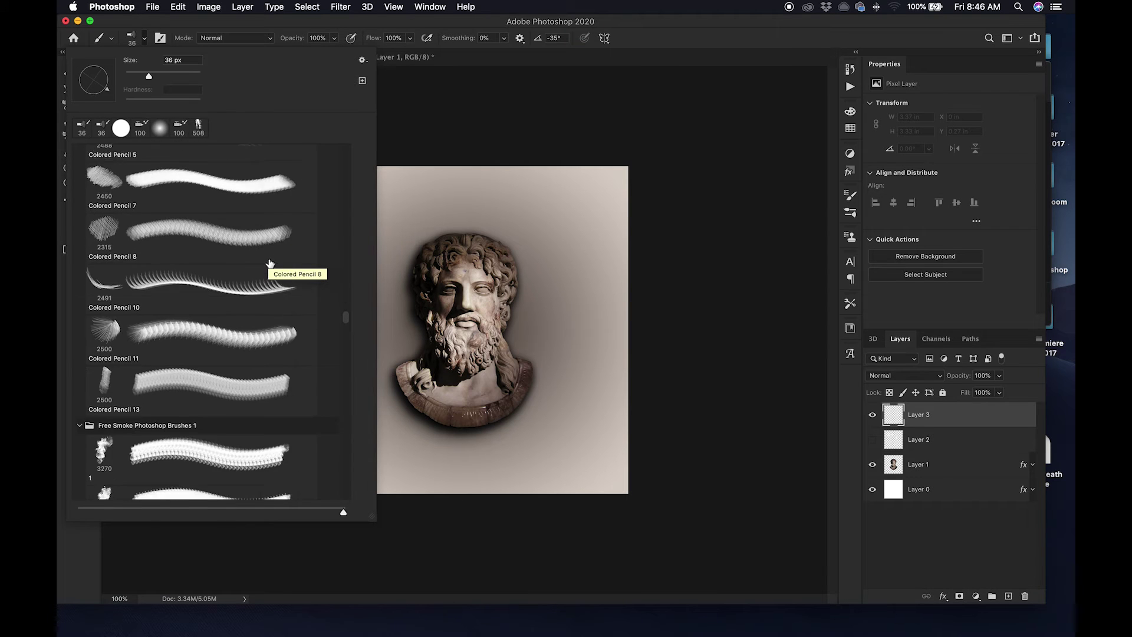
{"action": "scroll", "coordinate": [270, 262], "scroll_direction": "down", "scroll_amount": 5}
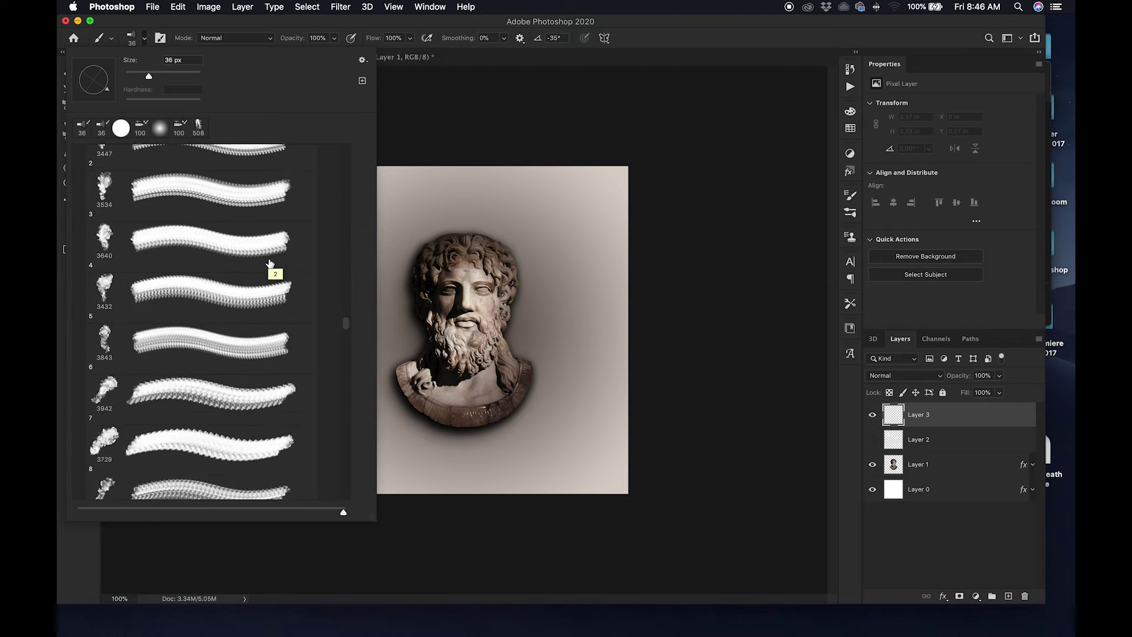
{"action": "scroll", "coordinate": [270, 263], "scroll_direction": "down", "scroll_amount": 4}
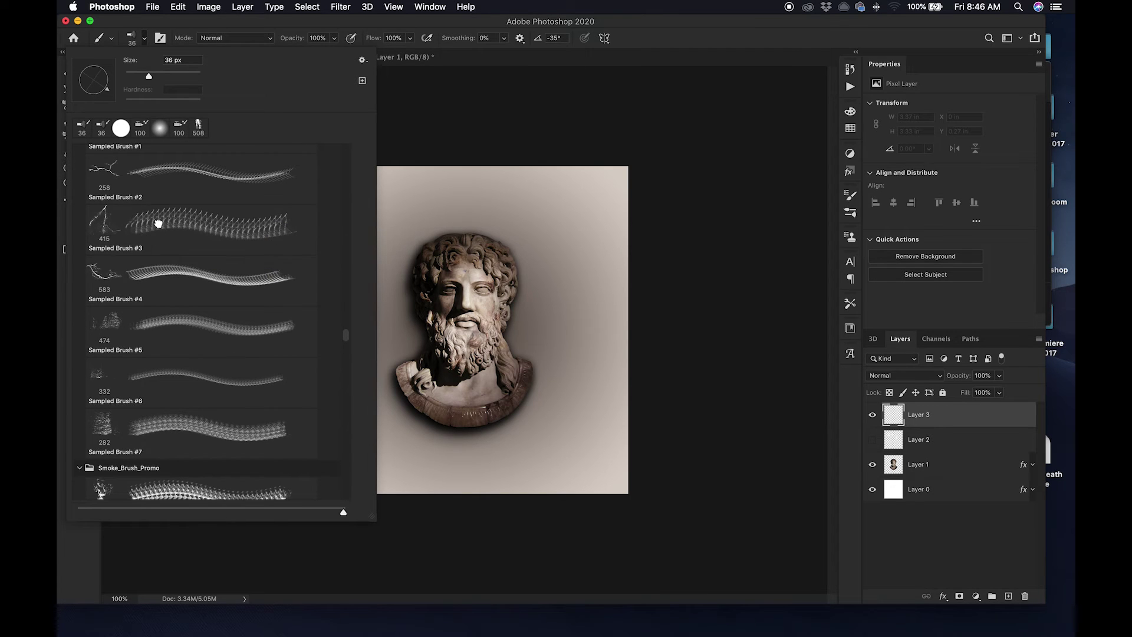
Step: Try the presets Sampled Brush #3, #5, #6 and #7 listed above the Smoke_Brush_Promo set
{"action": "left_click", "coordinate": [158, 224]}
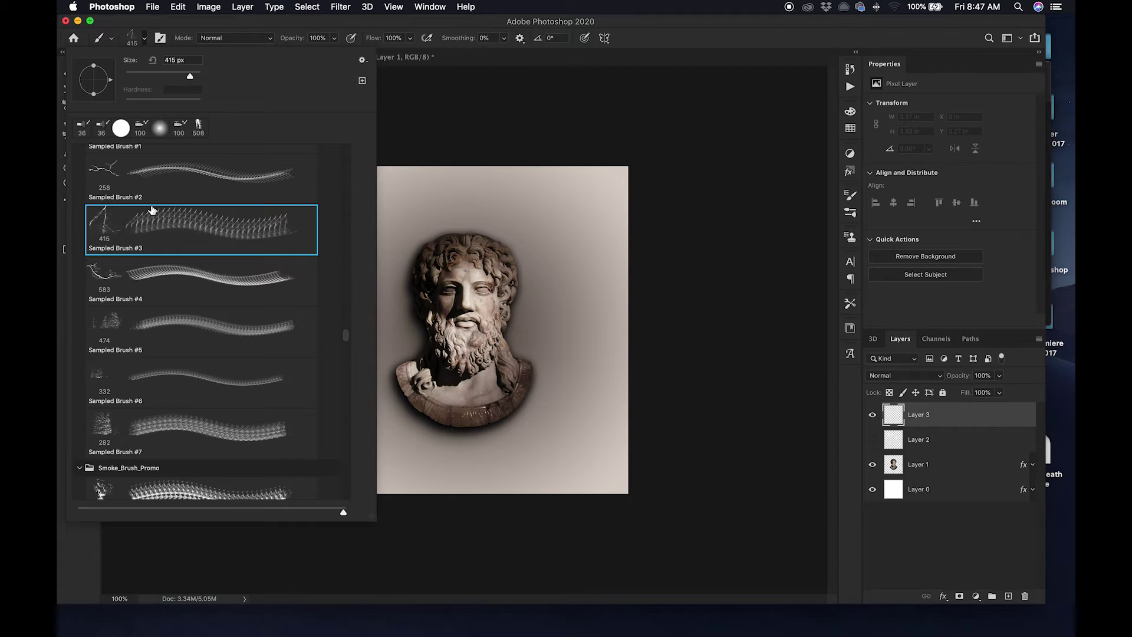
{"action": "left_click", "coordinate": [134, 325]}
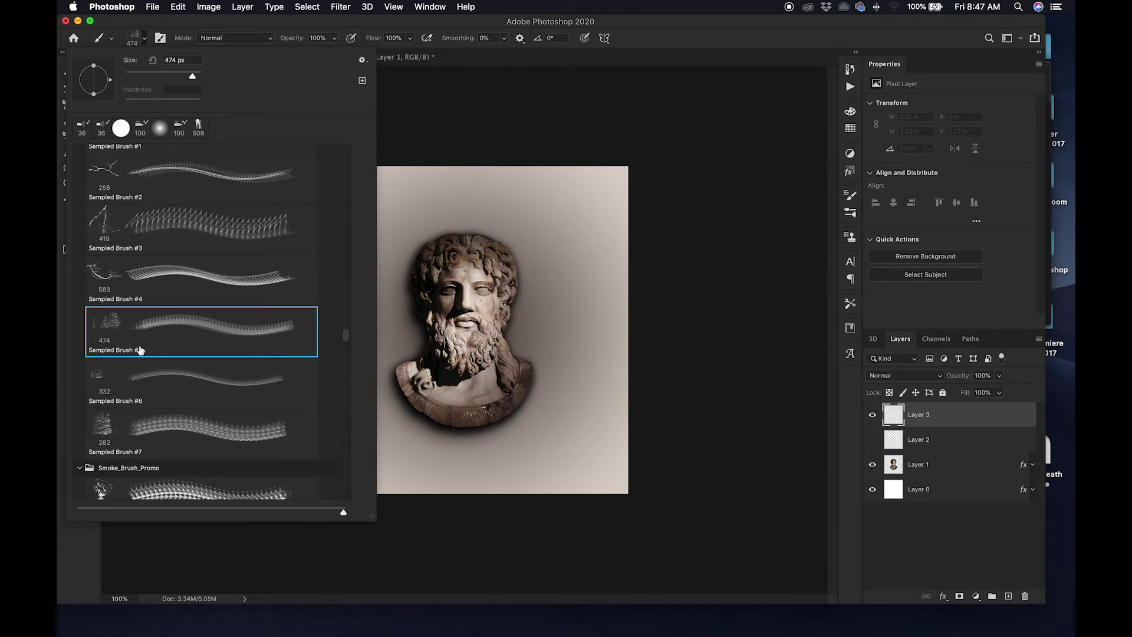
{"action": "left_click", "coordinate": [187, 371]}
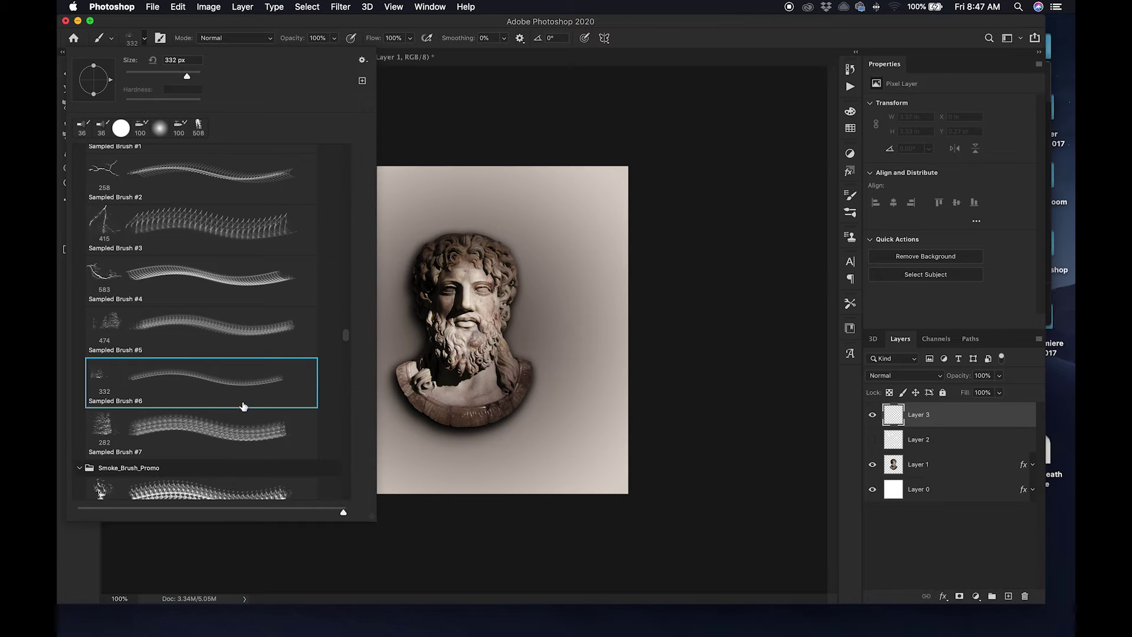
{"action": "left_click", "coordinate": [236, 423]}
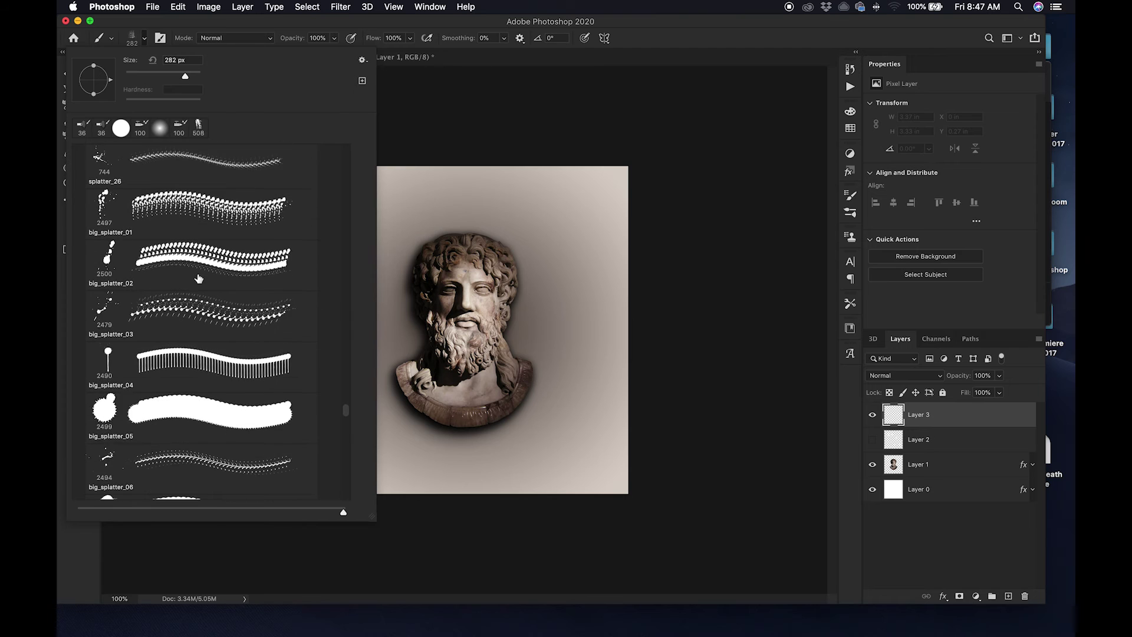
Step: Choose the third 2500 px brush in the NINETEEN_EIGHTY_SEVEN_GRUNGES_NEW set and stamp it once in white over the cover on Layer 3
{"action": "scroll", "coordinate": [199, 277], "scroll_direction": "down", "scroll_amount": 10}
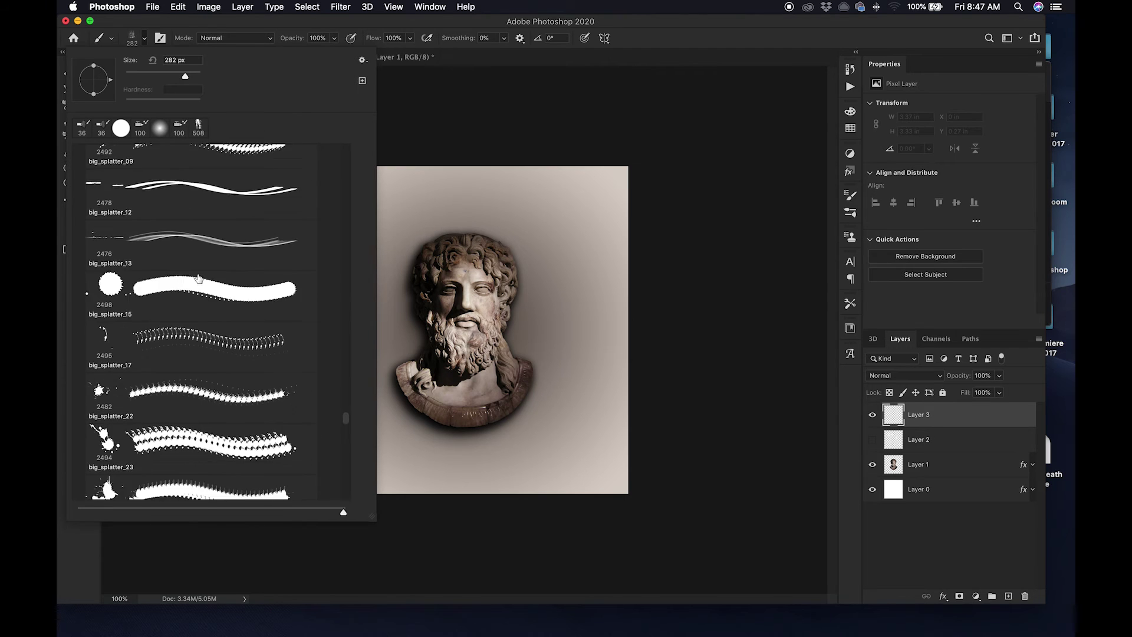
{"action": "scroll", "coordinate": [199, 278], "scroll_direction": "down", "scroll_amount": 15}
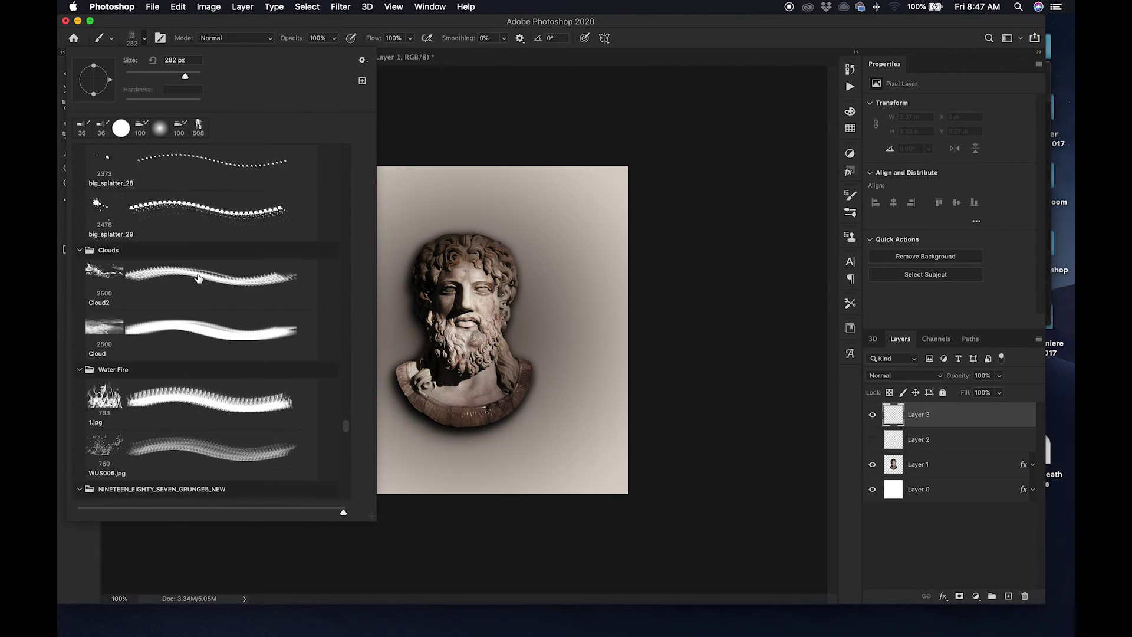
{"action": "scroll", "coordinate": [199, 277], "scroll_direction": "down", "scroll_amount": 5}
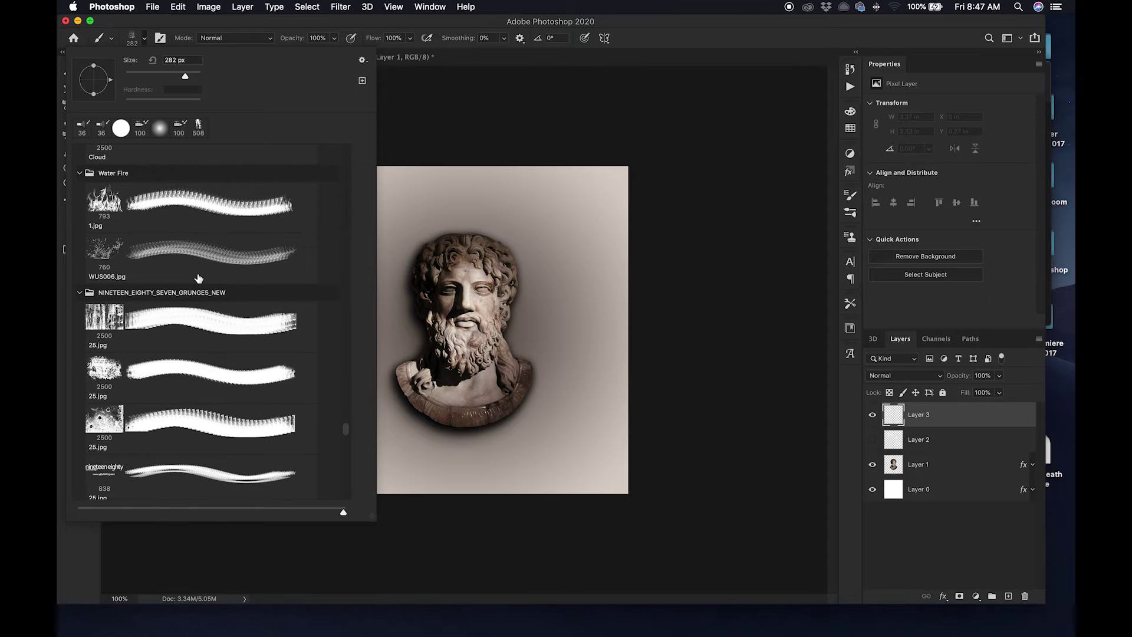
{"action": "scroll", "coordinate": [199, 277], "scroll_direction": "down", "scroll_amount": 2}
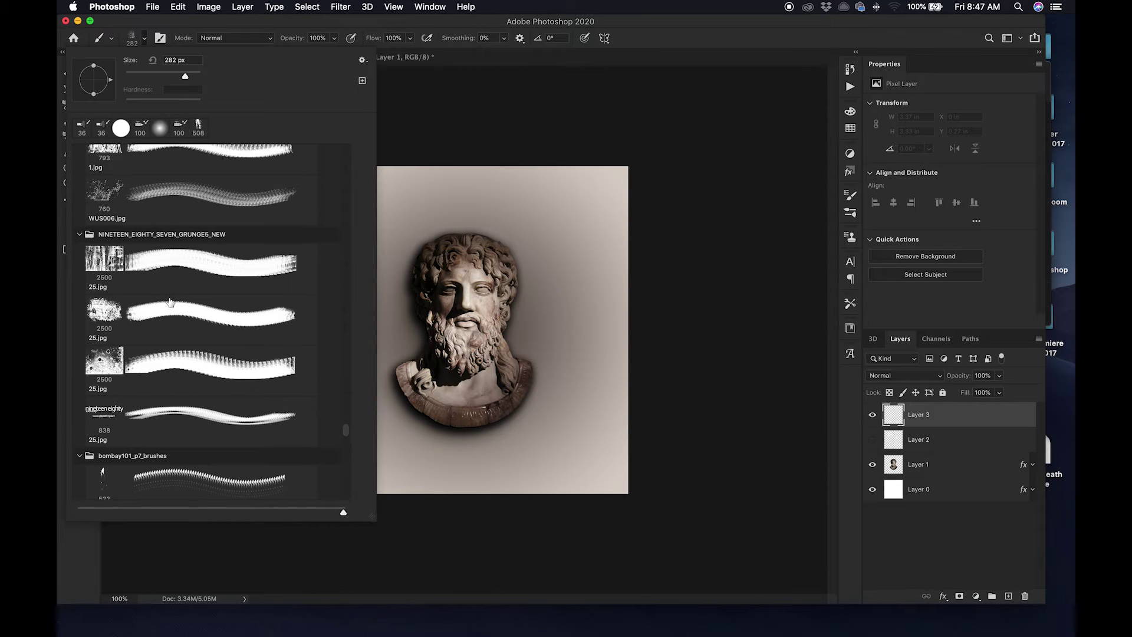
{"action": "scroll", "coordinate": [172, 303], "scroll_direction": "down", "scroll_amount": 4}
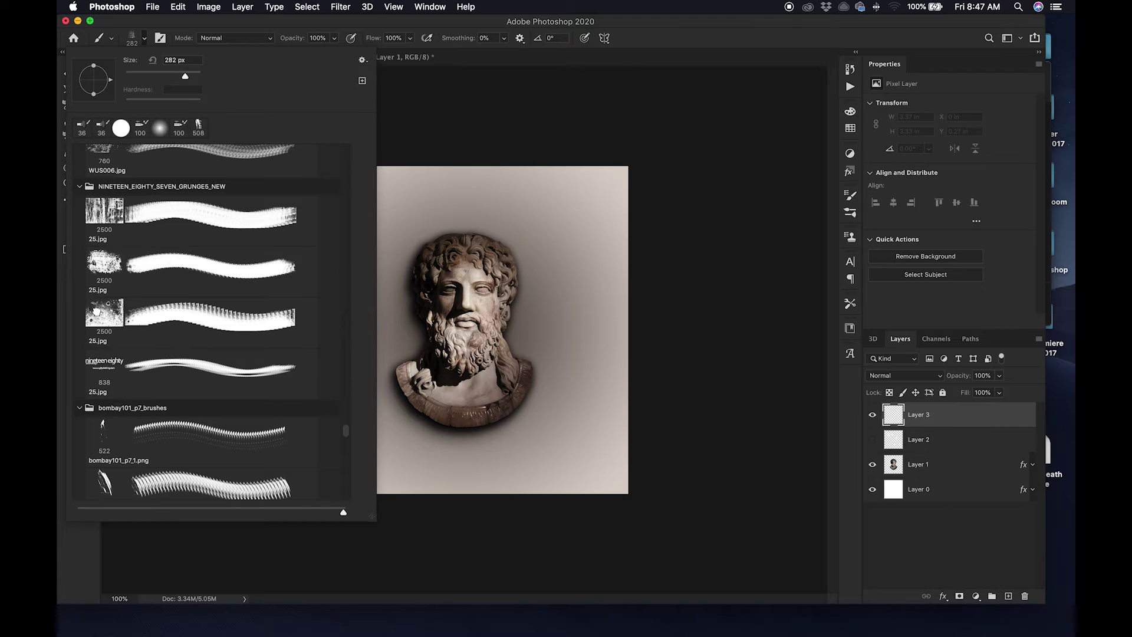
{"action": "left_click", "coordinate": [98, 314]}
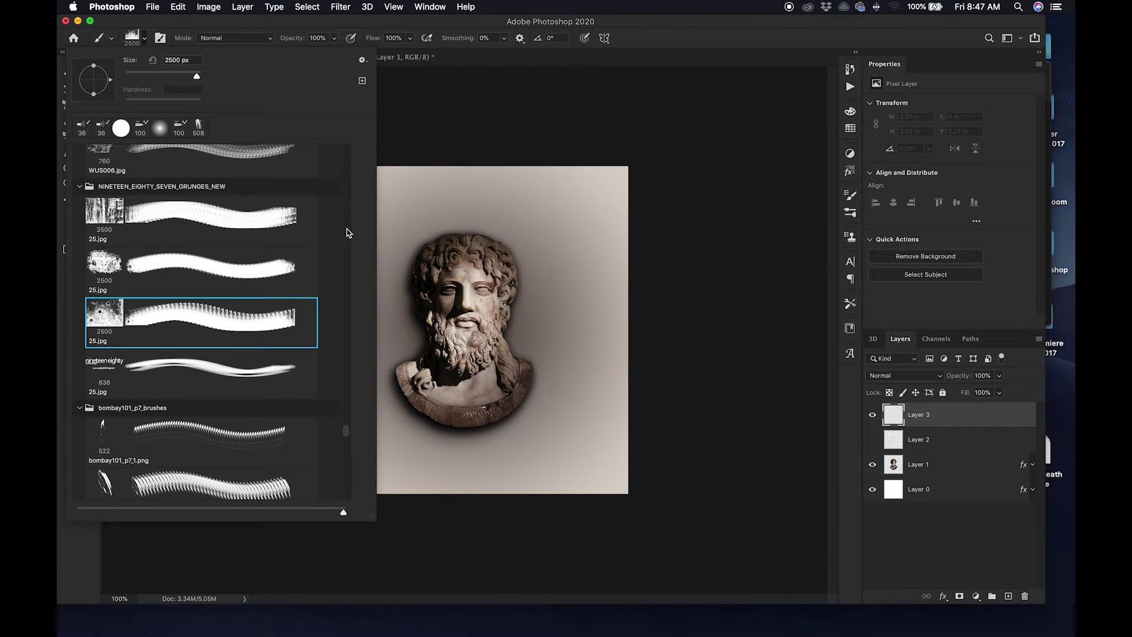
{"action": "left_click", "coordinate": [559, 232]}
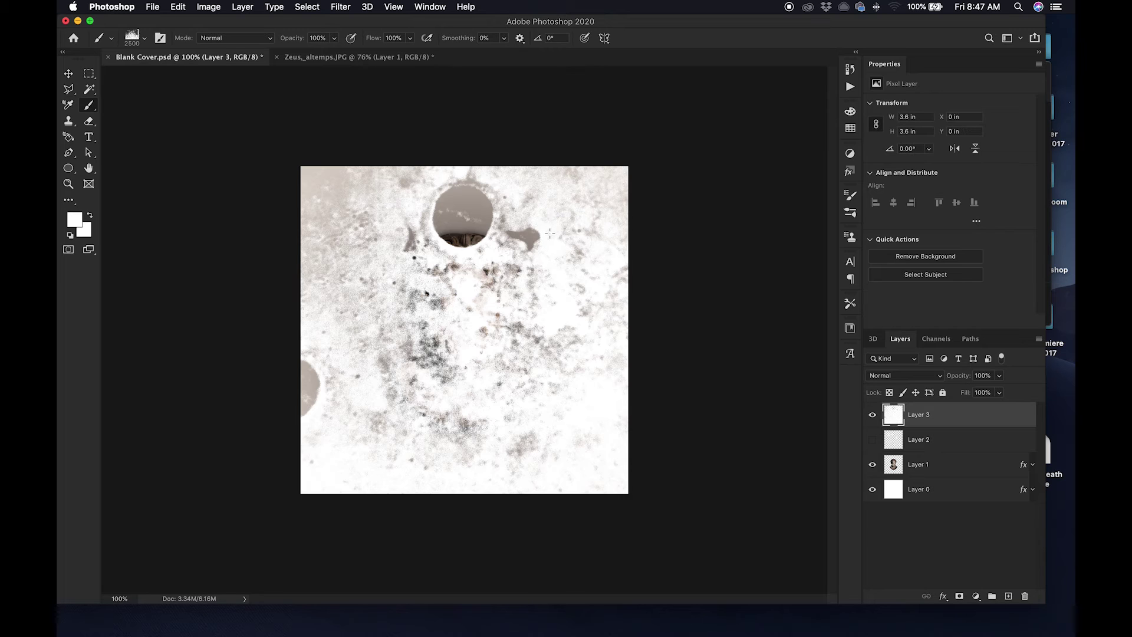
Step: Set Layer 3's blend mode to Overlay and move the layer directly beneath Layer 1
{"action": "left_click", "coordinate": [911, 375]}
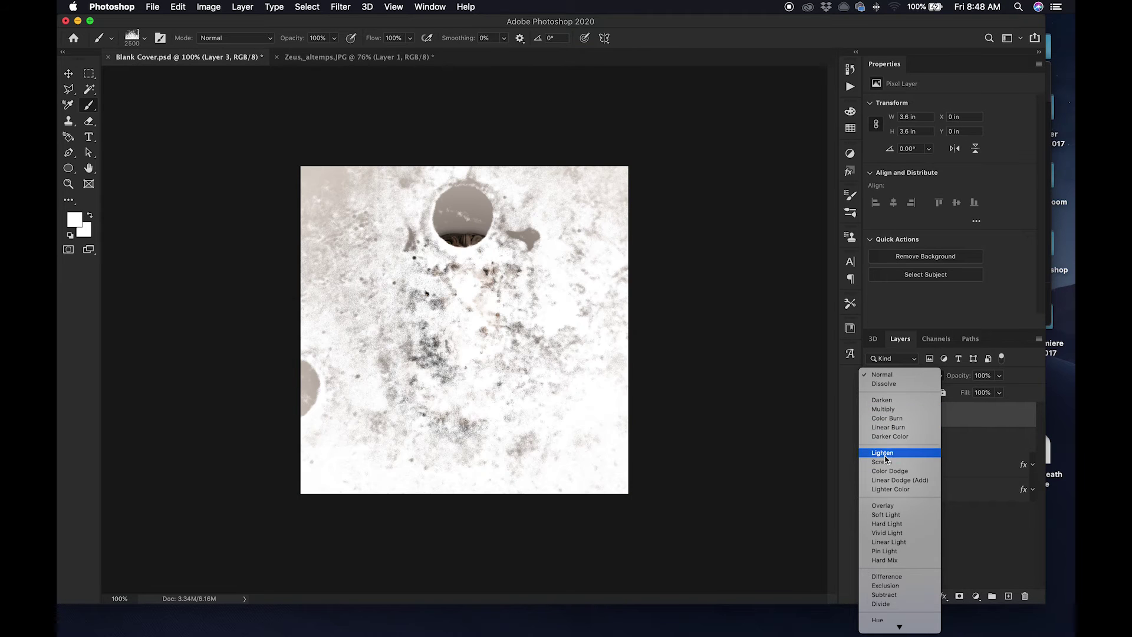
{"action": "left_click", "coordinate": [887, 505]}
{"action": "left_click_drag", "start_coordinate": [970, 415], "coordinate": [970, 474]}
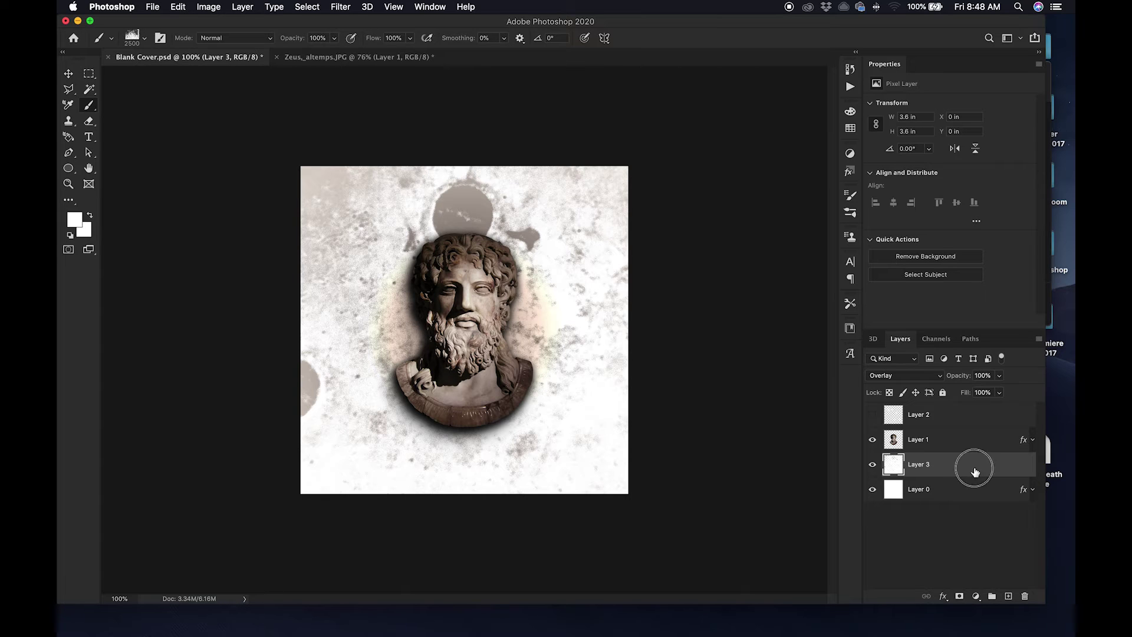
Step: Set Layer 3's blend mode to Difference and delete the hidden Layer 2
{"action": "left_click", "coordinate": [941, 378]}
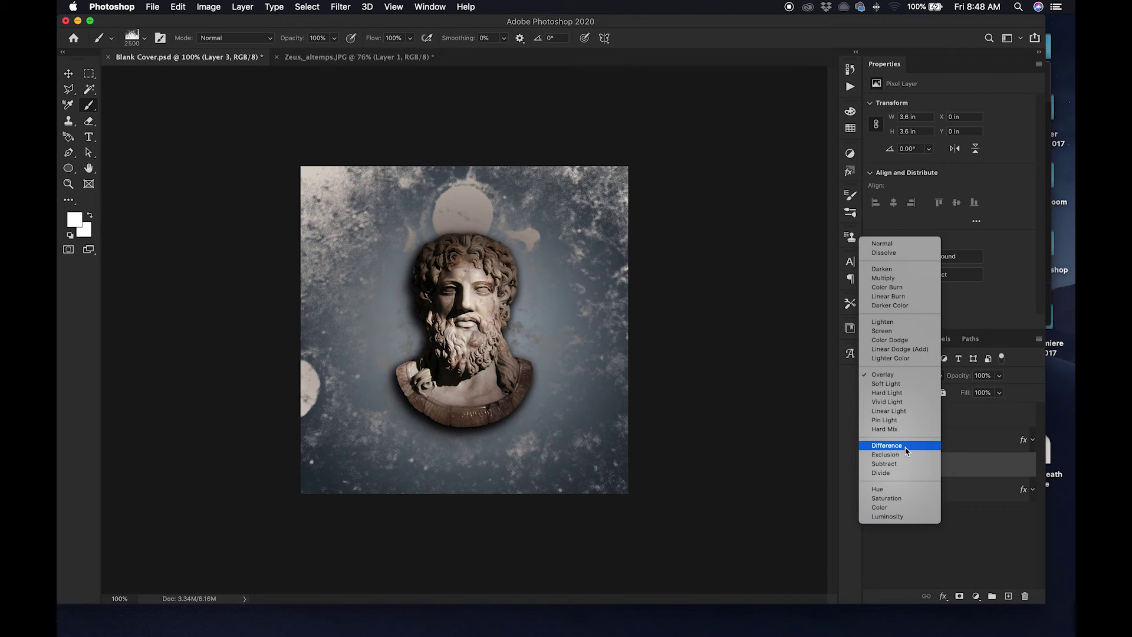
{"action": "left_click", "coordinate": [906, 452]}
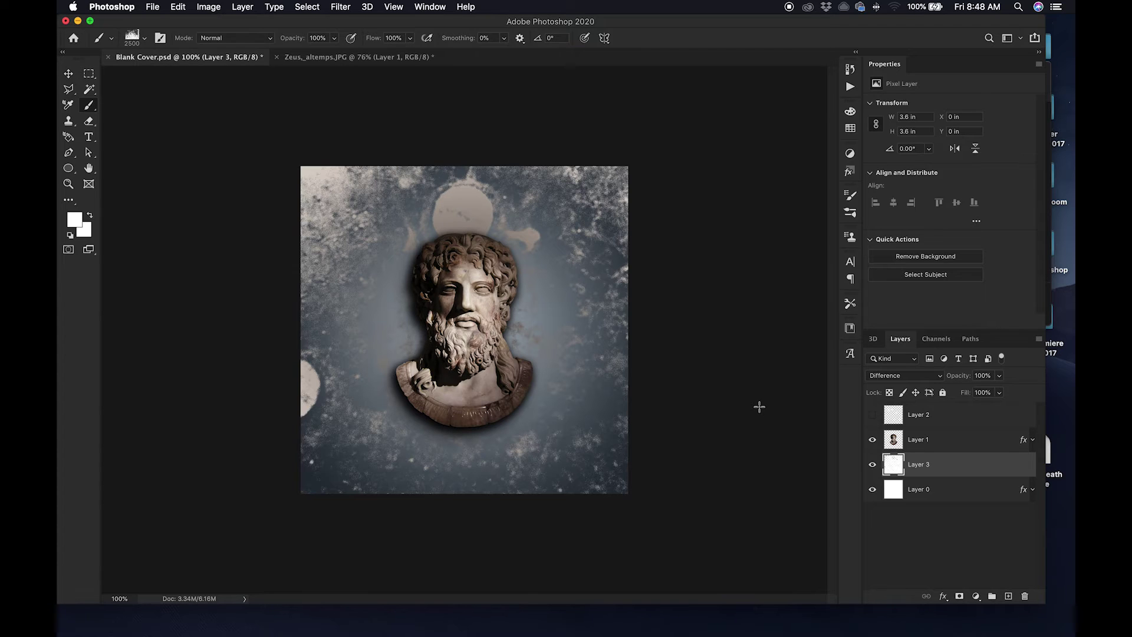
{"action": "left_click", "coordinate": [958, 413]}
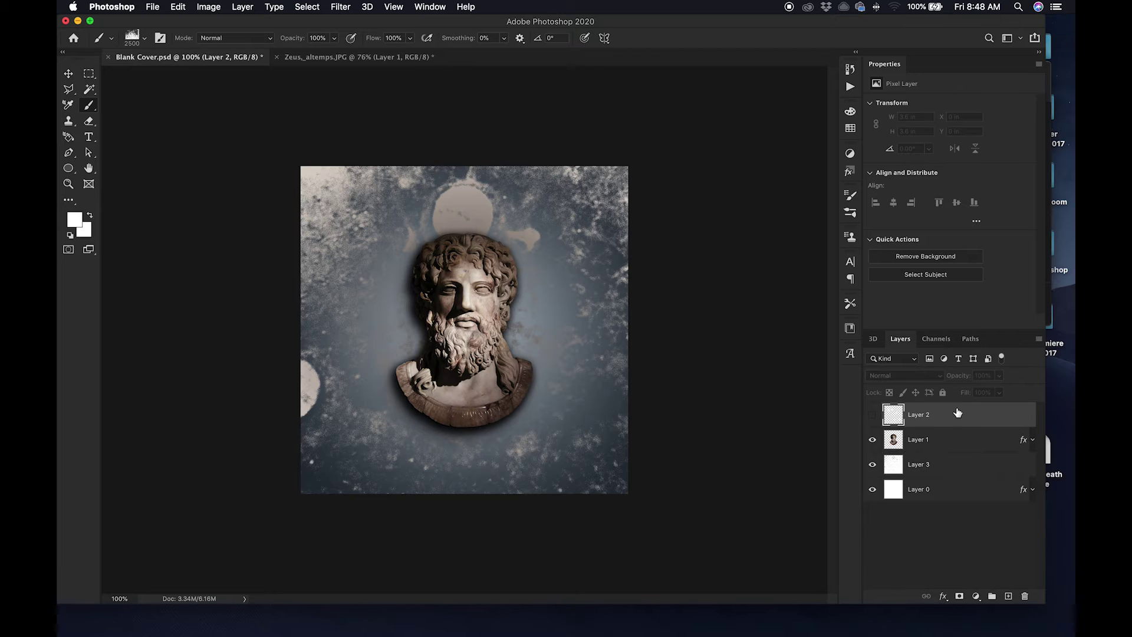
{"action": "key", "text": "Delete"}
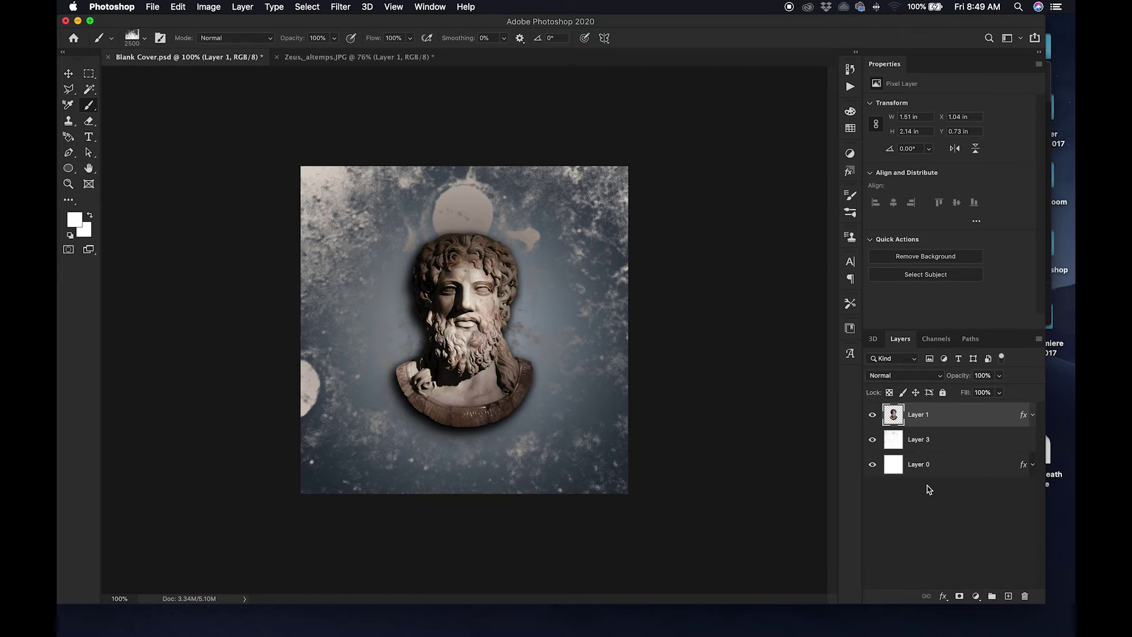
Step: Switch to the Move tool, then in Finder open the Tv/Music Ratings folder inside art cuts on the StarrChild drive
{"action": "scroll", "coordinate": [929, 490], "scroll_direction": "up", "scroll_amount": 5}
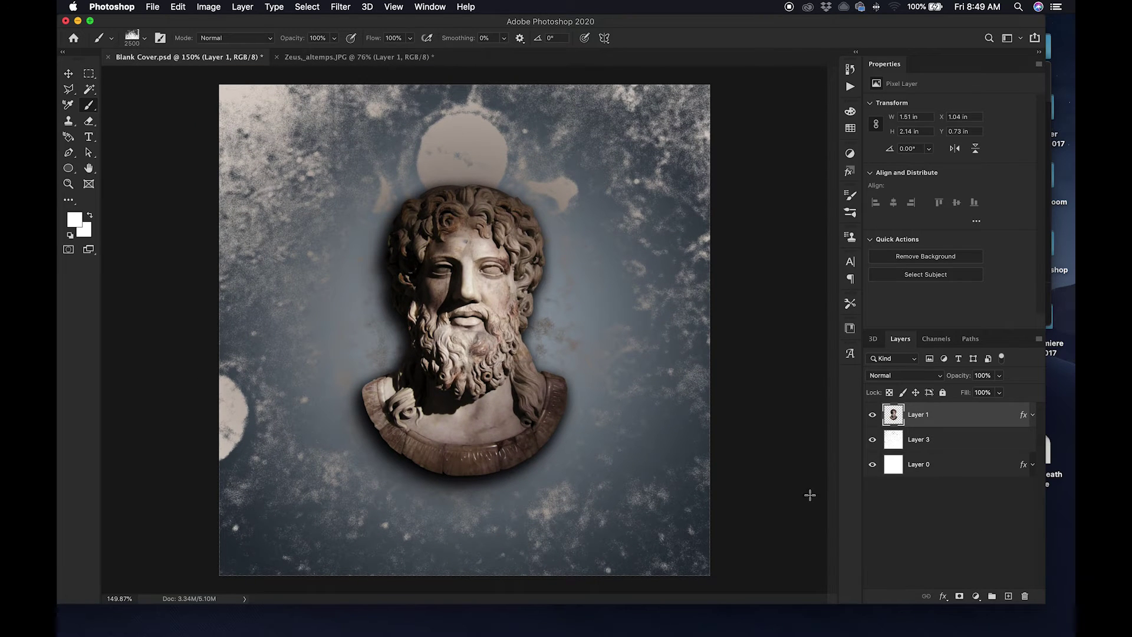
{"action": "left_click", "coordinate": [68, 73]}
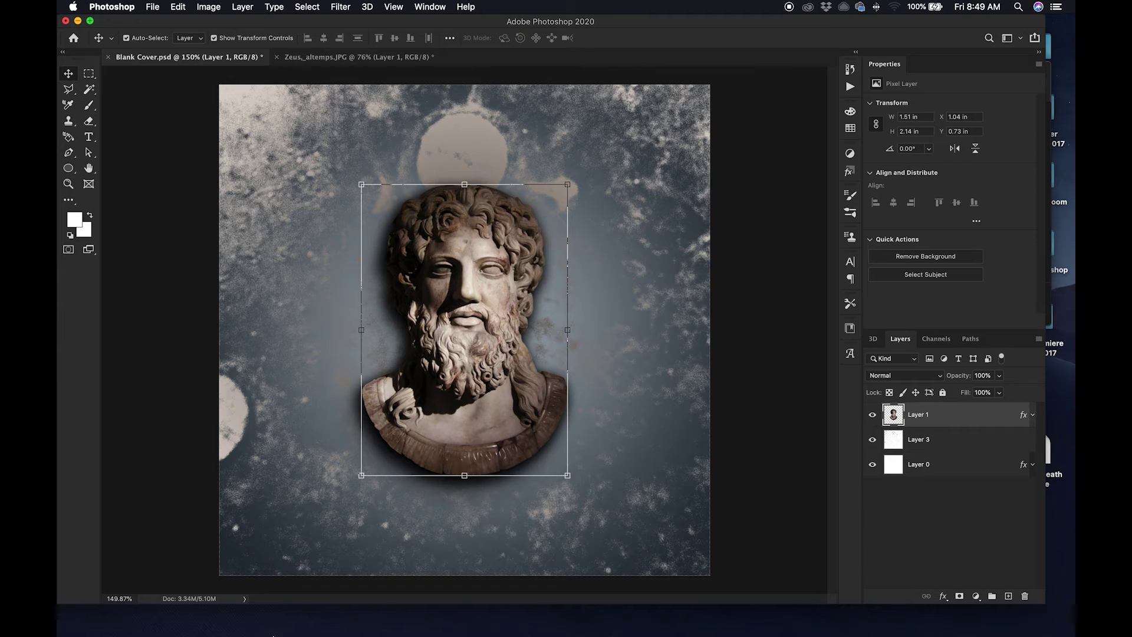
{"action": "mouse_move", "coordinate": [278, 634]}
{"action": "left_click", "coordinate": [245, 615]}
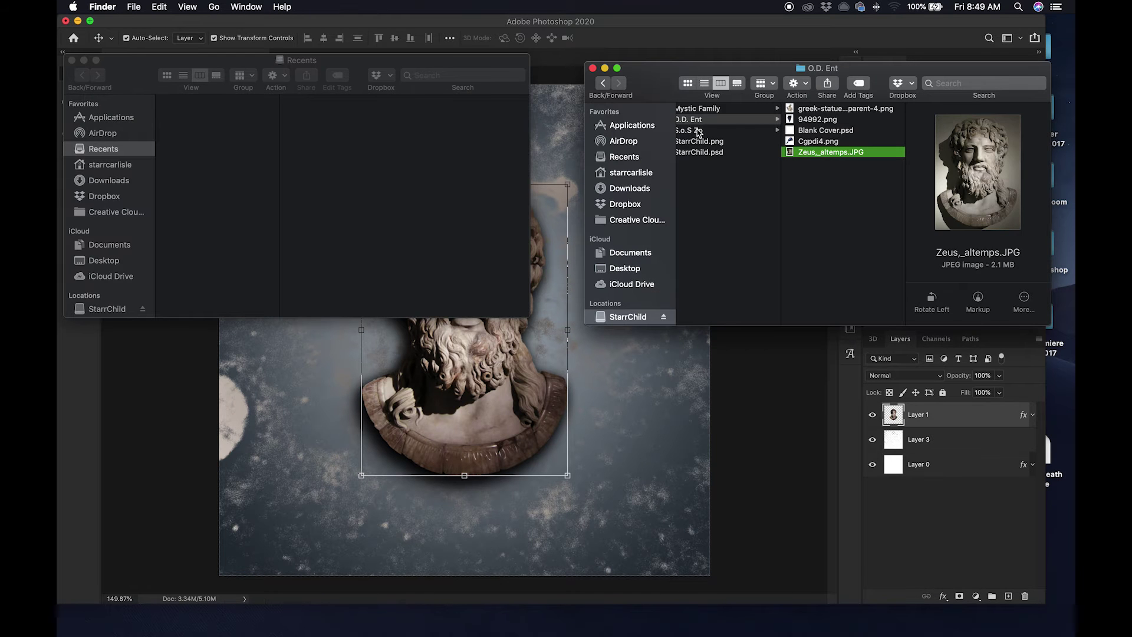
{"action": "scroll", "coordinate": [698, 132], "scroll_direction": "left", "scroll_amount": 5}
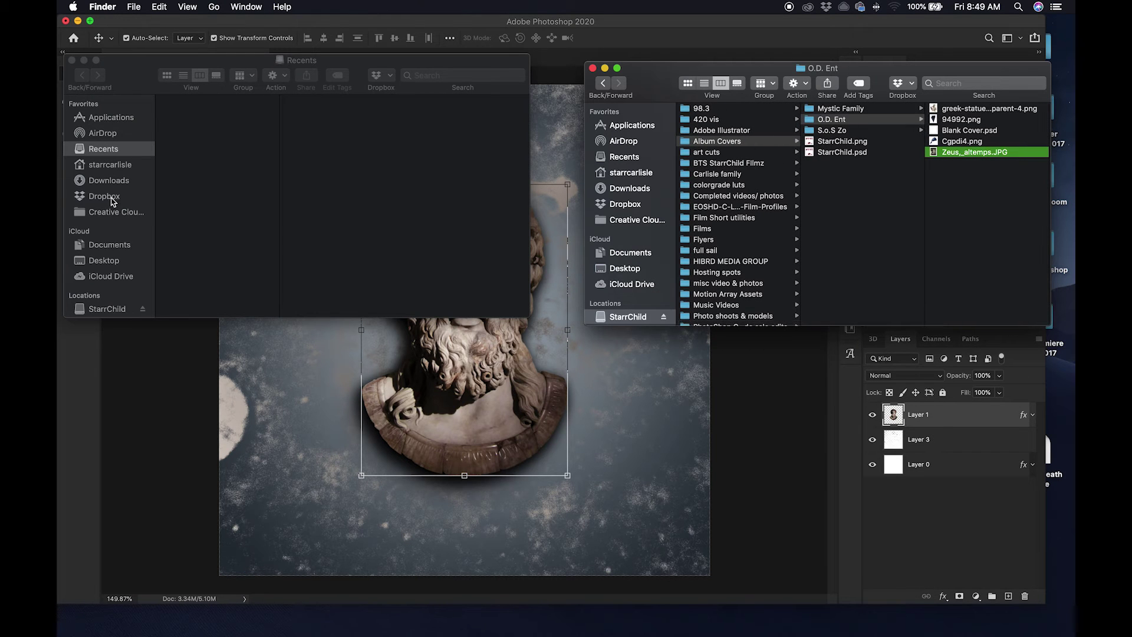
{"action": "left_click", "coordinate": [116, 307]}
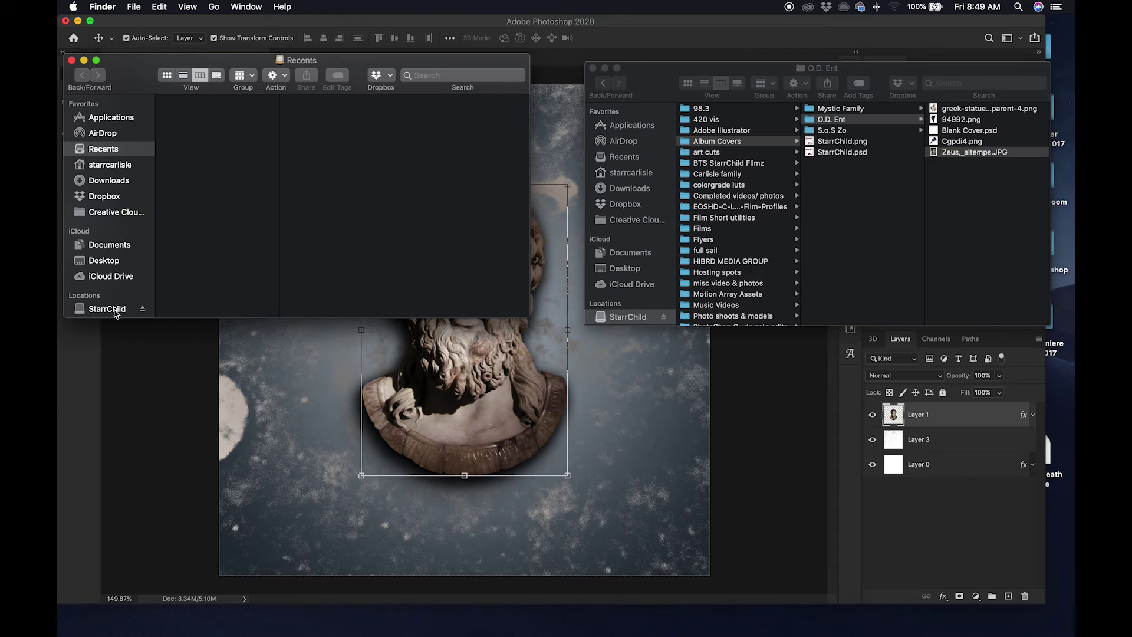
{"action": "left_click", "coordinate": [115, 311]}
{"action": "left_click", "coordinate": [195, 145]}
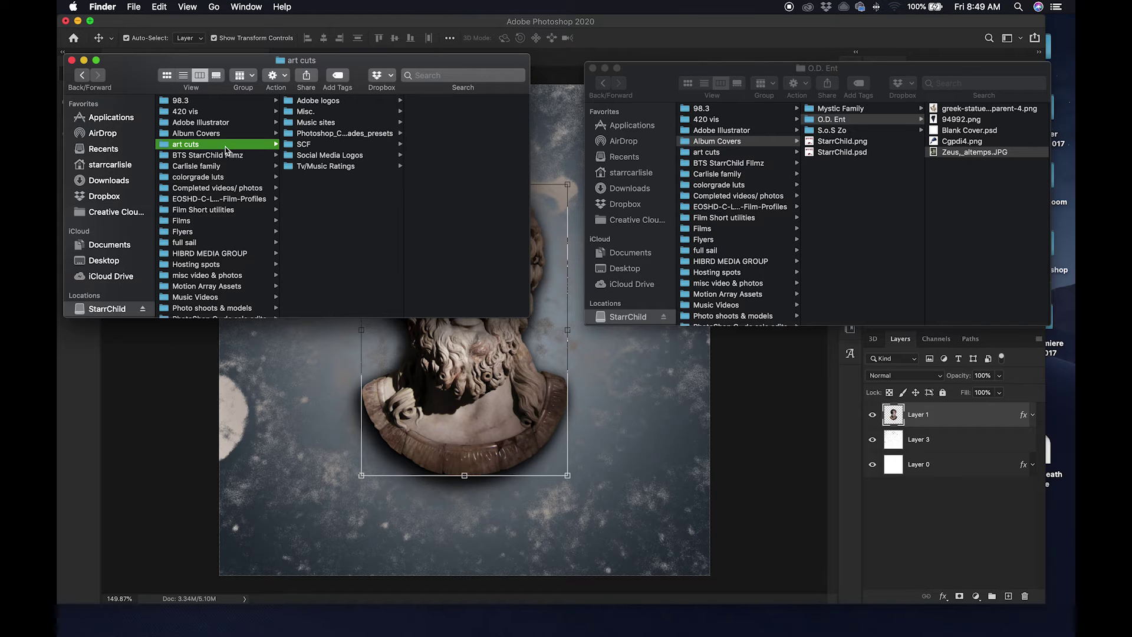
{"action": "left_click", "coordinate": [331, 169]}
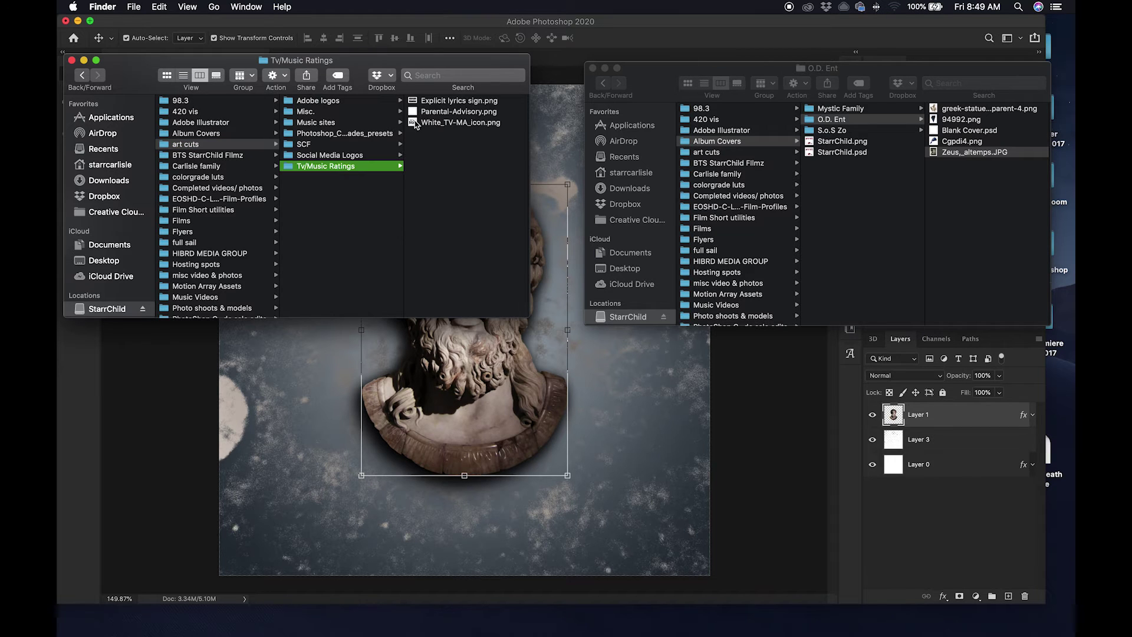
Step: Place Explicit lyrics sign.png on the cover, scaled to 1.71% in the lower-right corner at about X 951 px, Y 987 px
{"action": "left_click", "coordinate": [443, 105]}
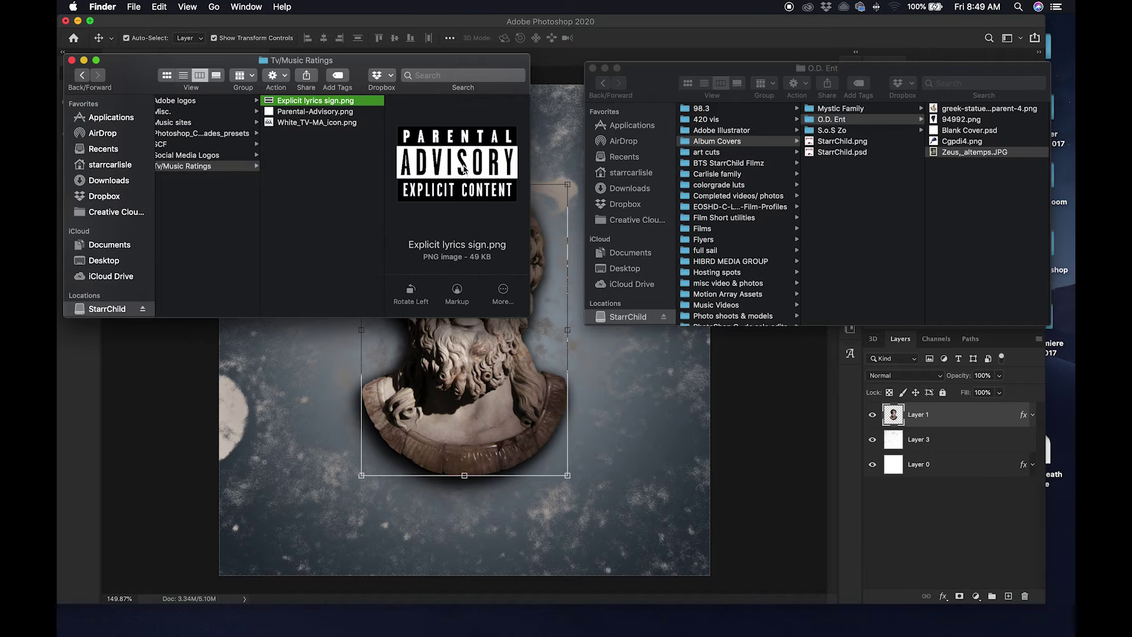
{"action": "left_click_drag", "start_coordinate": [466, 171], "coordinate": [640, 522]}
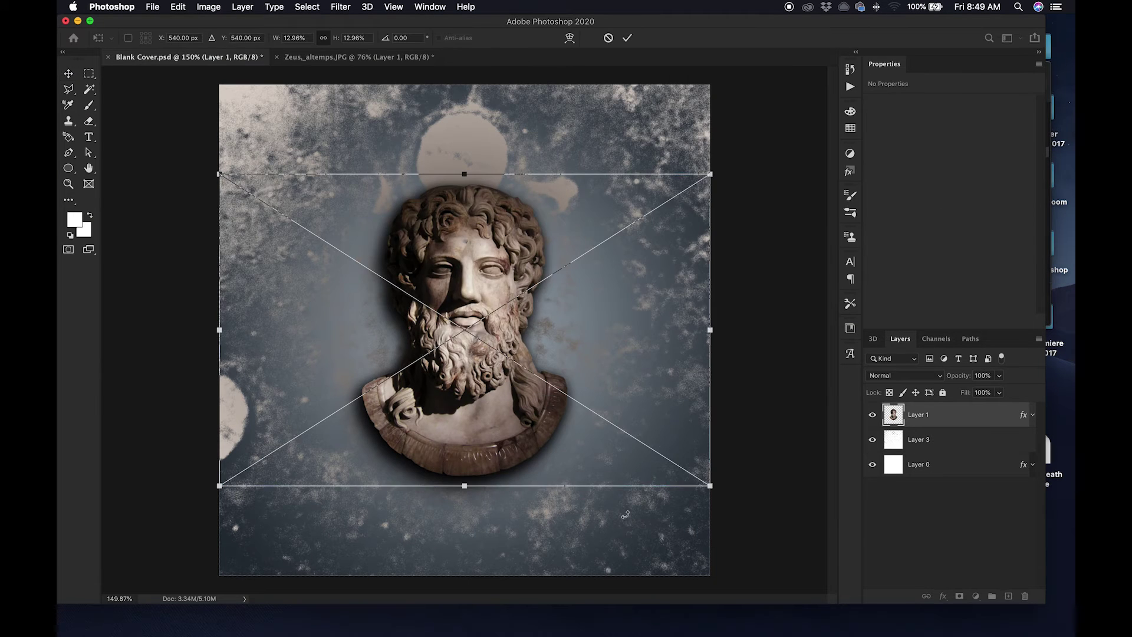
{"action": "left_click_drag", "start_coordinate": [464, 175], "coordinate": [525, 431]}
{"action": "left_click_drag", "start_coordinate": [489, 471], "coordinate": [668, 550]}
{"action": "left_click_drag", "start_coordinate": [643, 507], "coordinate": [653, 529]}
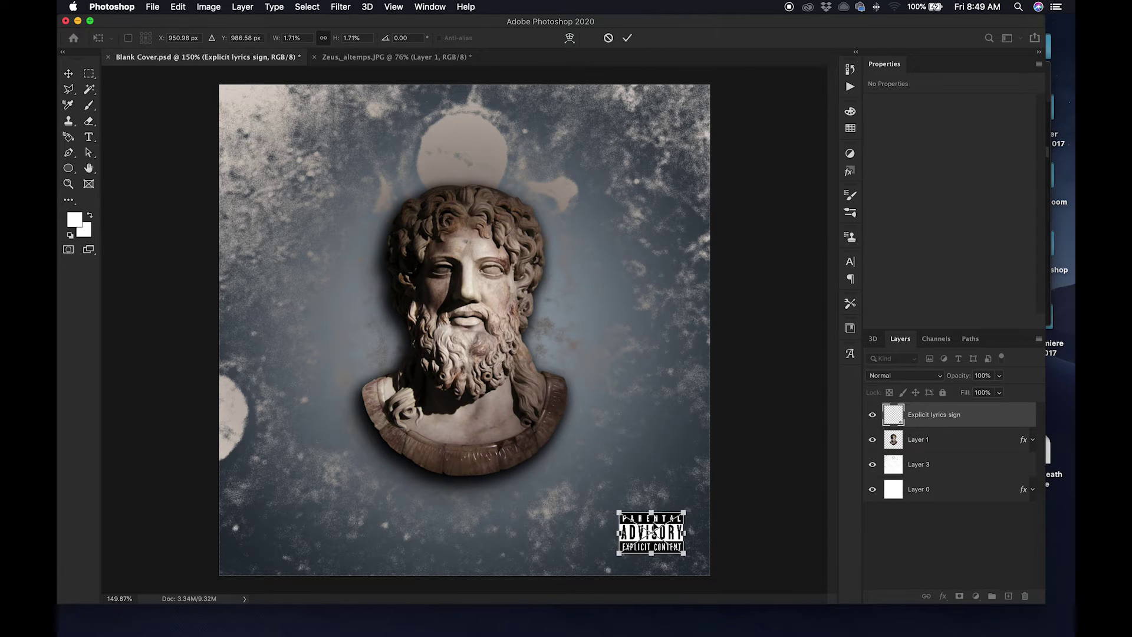
{"action": "left_click", "coordinate": [627, 38]}
{"action": "scroll", "coordinate": [764, 483], "scroll_direction": "down", "scroll_amount": 3}
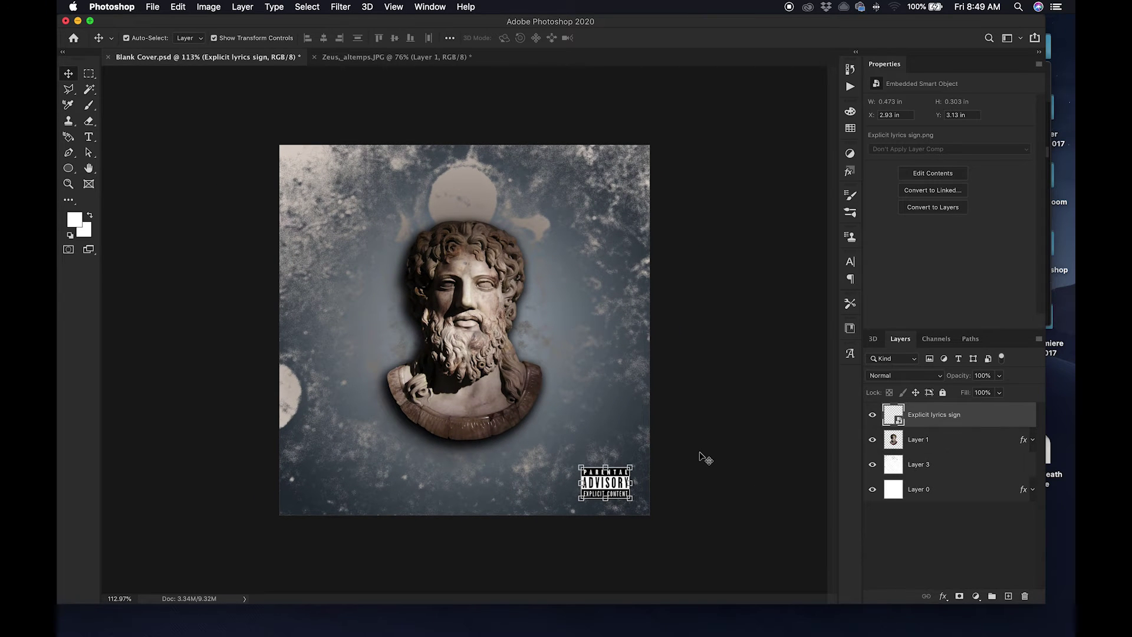
{"action": "scroll", "coordinate": [703, 458], "scroll_direction": "up", "scroll_amount": 1}
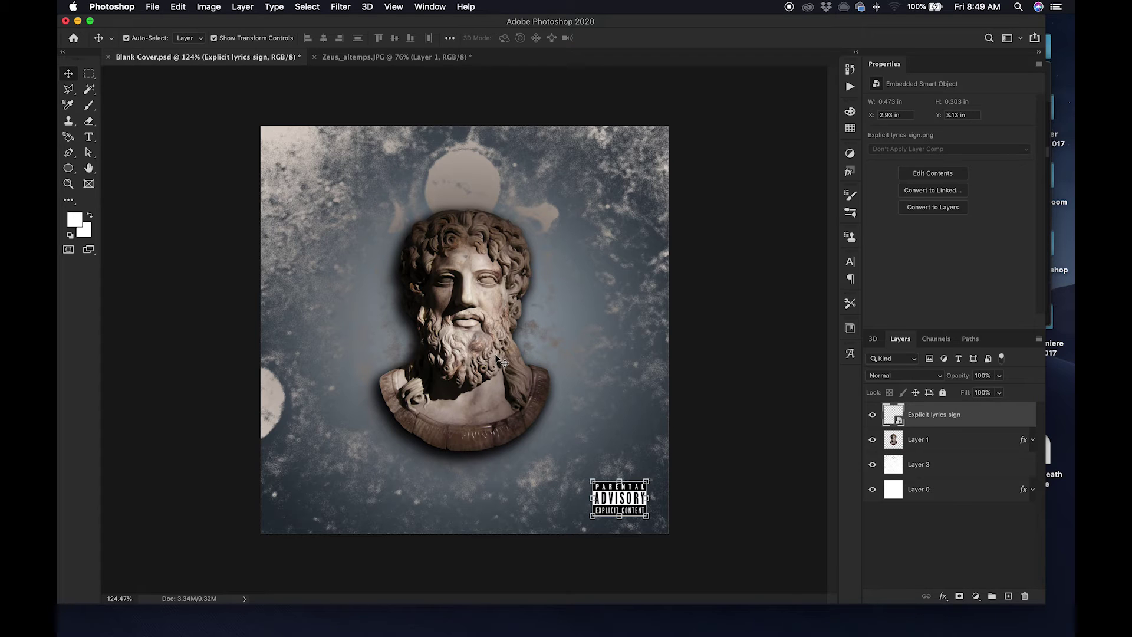
{"action": "left_click", "coordinate": [473, 348]}
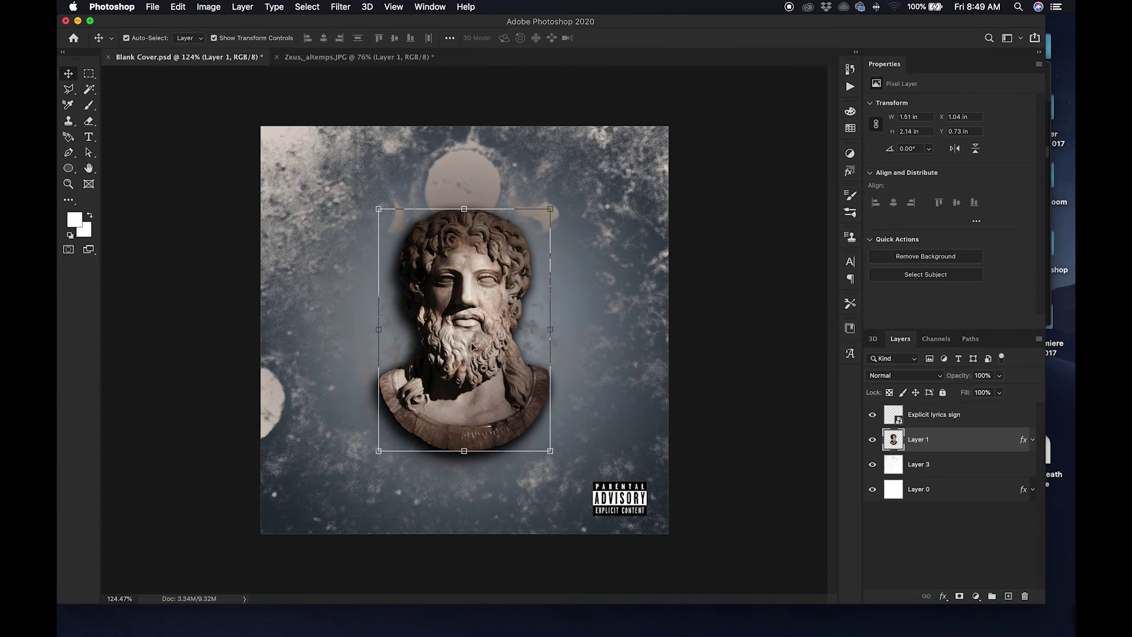
{"action": "mouse_move", "coordinate": [472, 347]}
{"action": "left_mouse_down"}
{"action": "mouse_move", "coordinate": [471, 370]}
{"action": "mouse_move", "coordinate": [473, 345]}
{"action": "left_mouse_up"}
{"action": "left_click", "coordinate": [760, 171]}
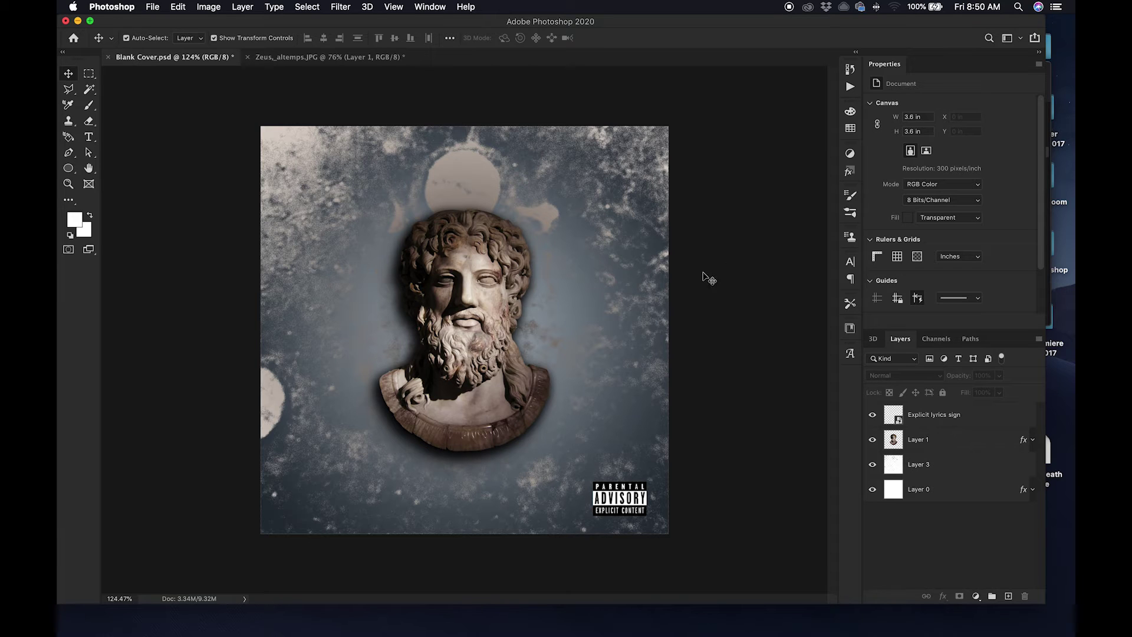
Step: Switch to Finder, preview Cgpdi4.png in the O.D. Ent folder and select the 94992.png bandana image
{"action": "mouse_move", "coordinate": [317, 636]}
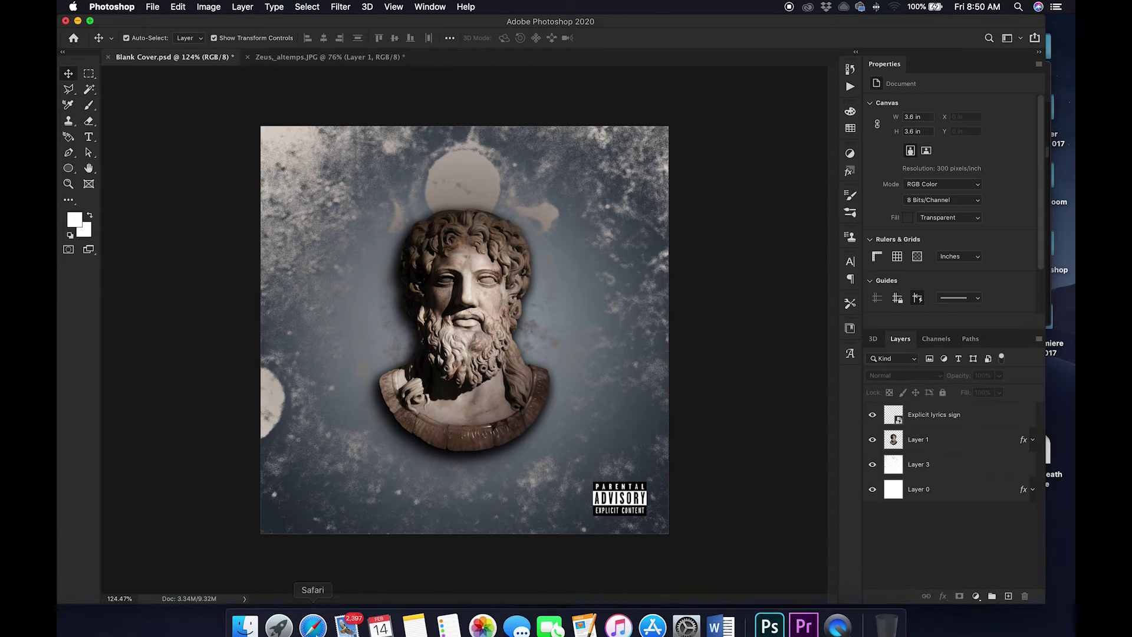
{"action": "left_click", "coordinate": [269, 628]}
{"action": "left_click", "coordinate": [262, 629]}
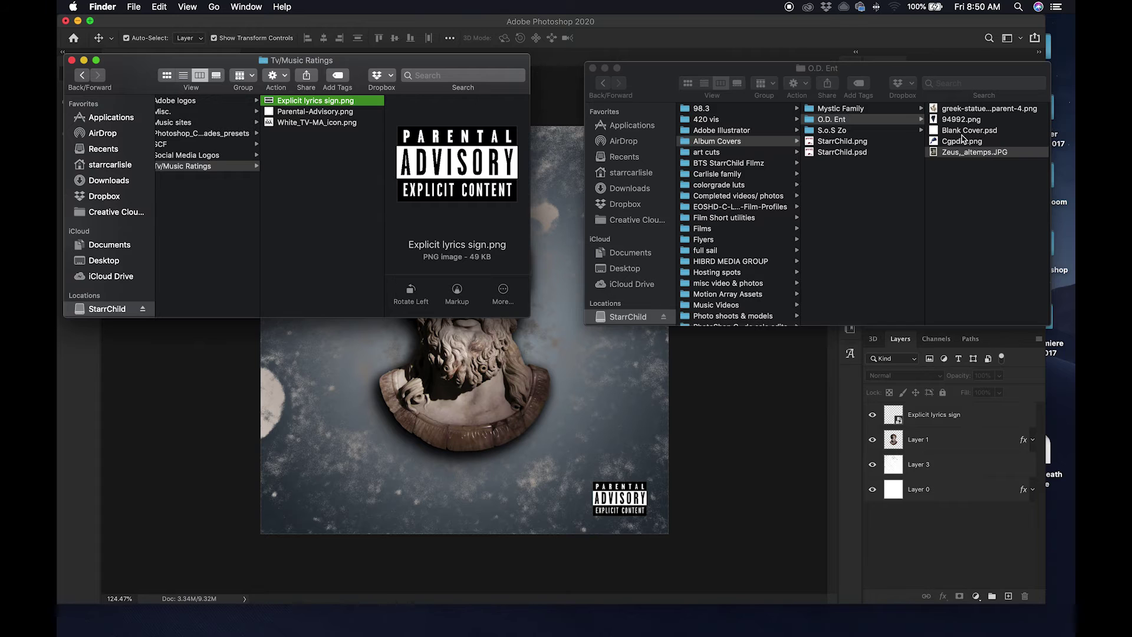
{"action": "left_click", "coordinate": [961, 141]}
{"action": "left_click", "coordinate": [957, 143]}
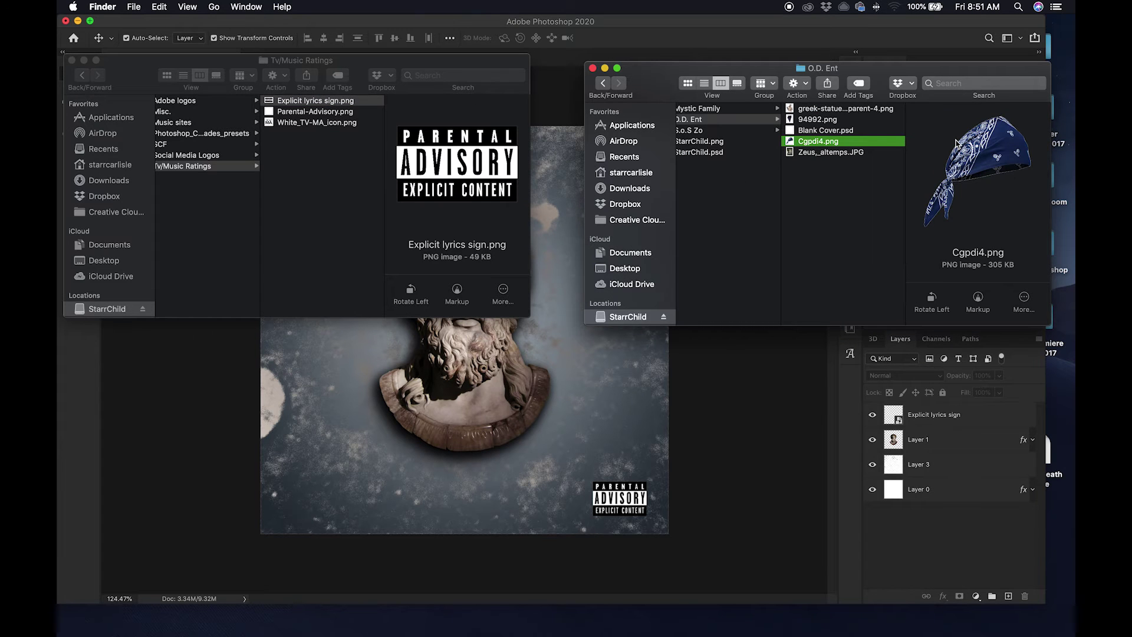
{"action": "left_click", "coordinate": [820, 121]}
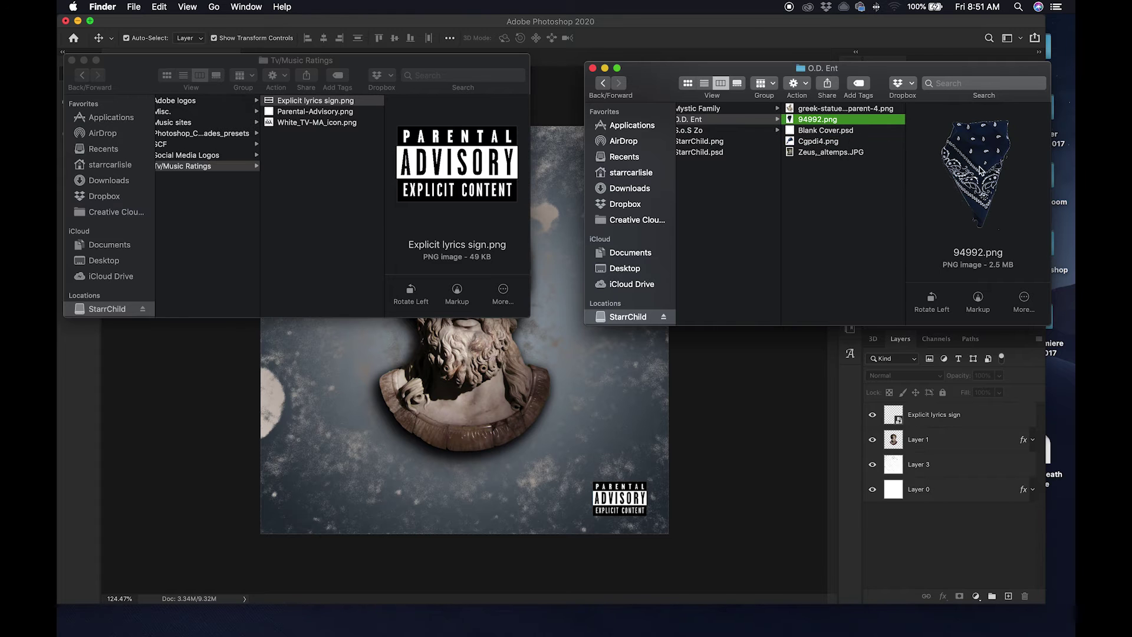
Step: Place 94992.png on the cover, scaled to 8.01% and positioned over the lower half of the statue's face
{"action": "left_click_drag", "start_coordinate": [980, 170], "coordinate": [486, 388]}
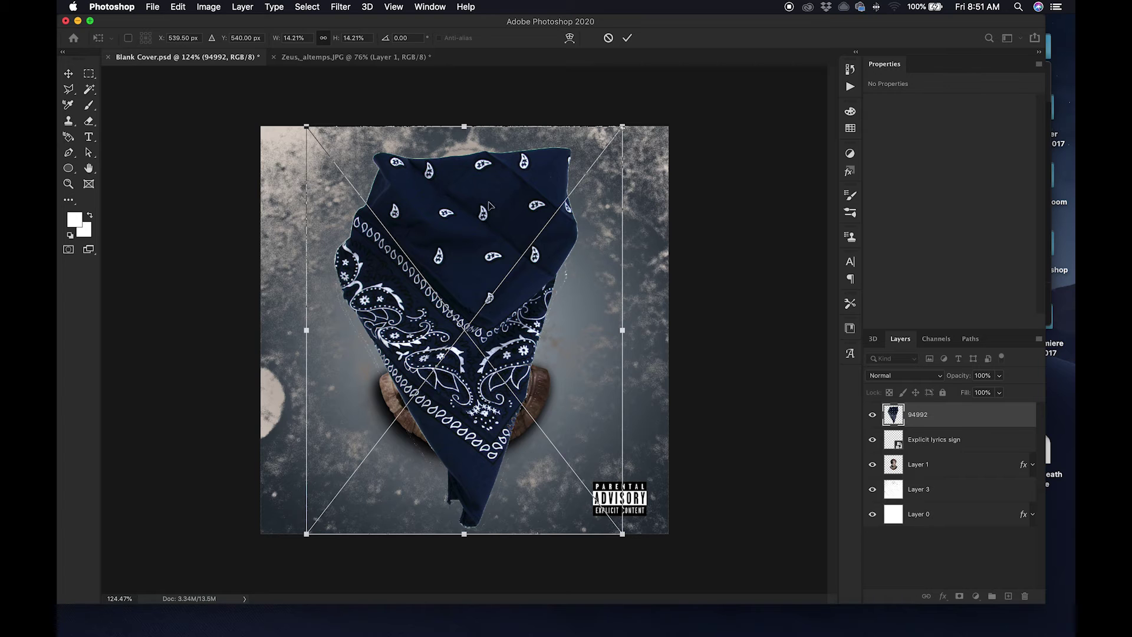
{"action": "left_click_drag", "start_coordinate": [464, 128], "coordinate": [452, 305]}
{"action": "left_click_drag", "start_coordinate": [451, 349], "coordinate": [453, 325]}
{"action": "left_click", "coordinate": [627, 38]}
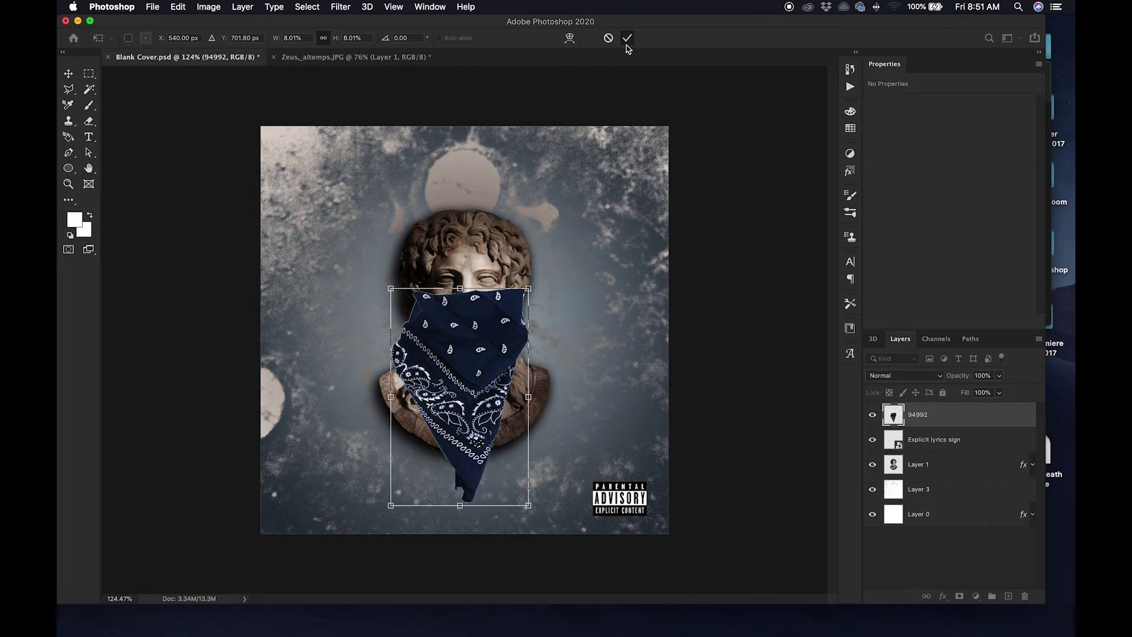
{"action": "left_click", "coordinate": [722, 180]}
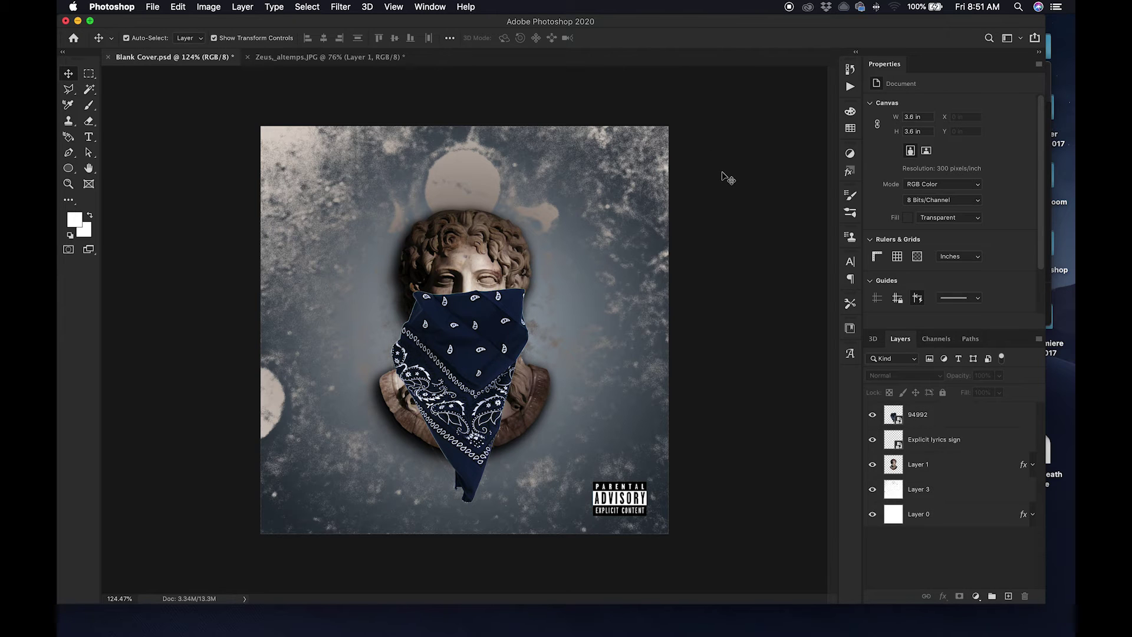
Step: Add an Inner Shadow to the 94992 layer and use a dark blue sampled from the bandana as its color
{"action": "left_click", "coordinate": [949, 416]}
{"action": "double_click", "coordinate": [950, 416]}
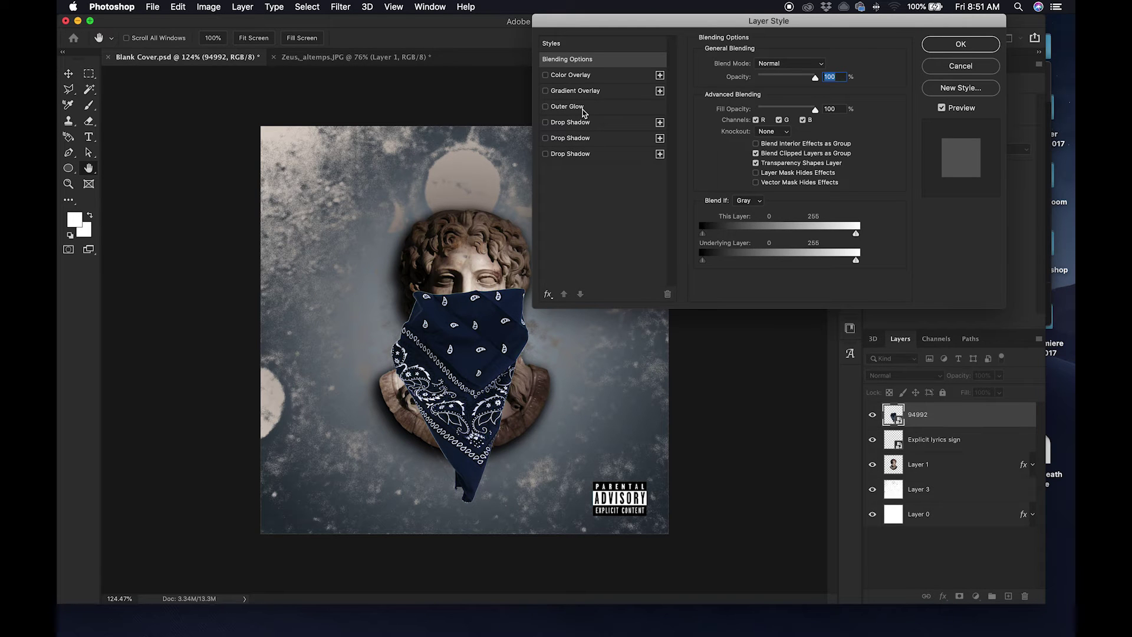
{"action": "left_click", "coordinate": [547, 294]}
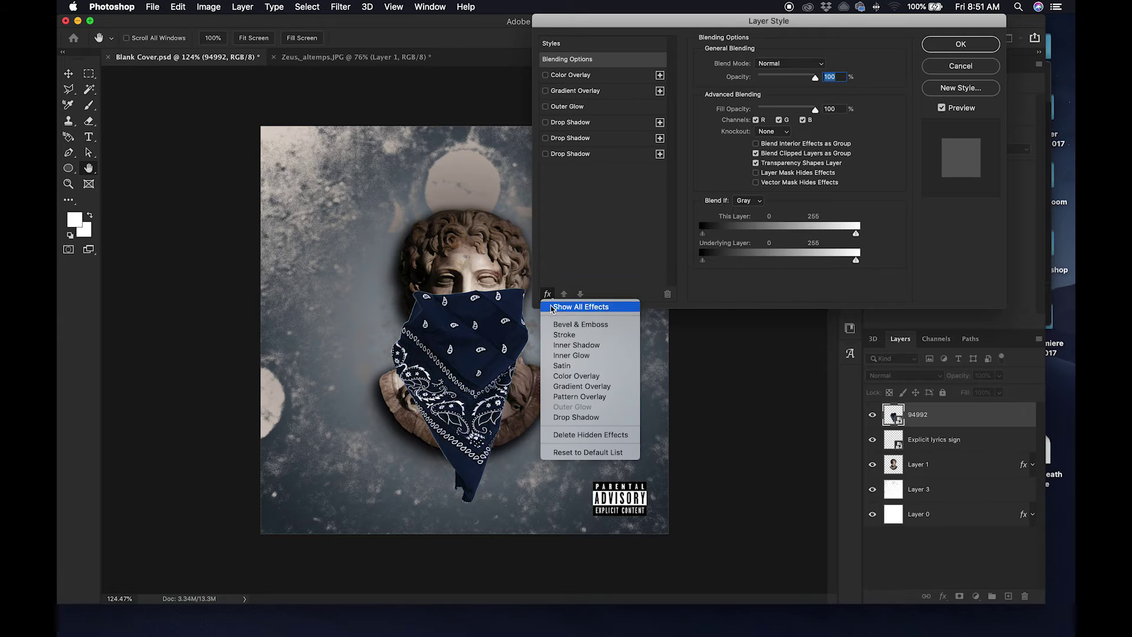
{"action": "left_click", "coordinate": [575, 345]}
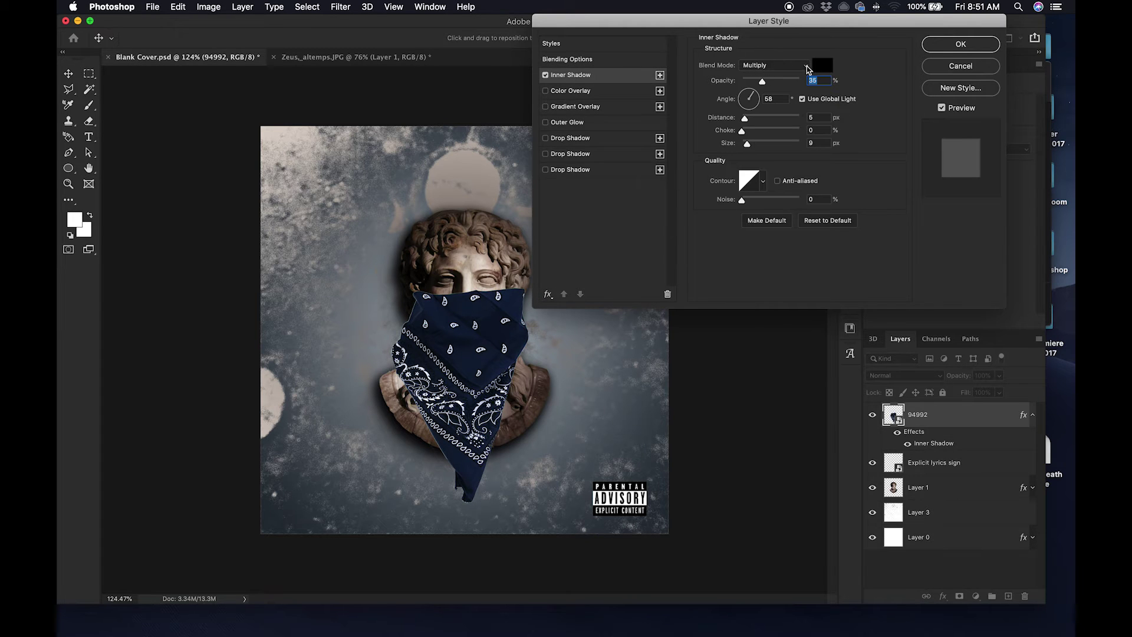
{"action": "left_click", "coordinate": [822, 65]}
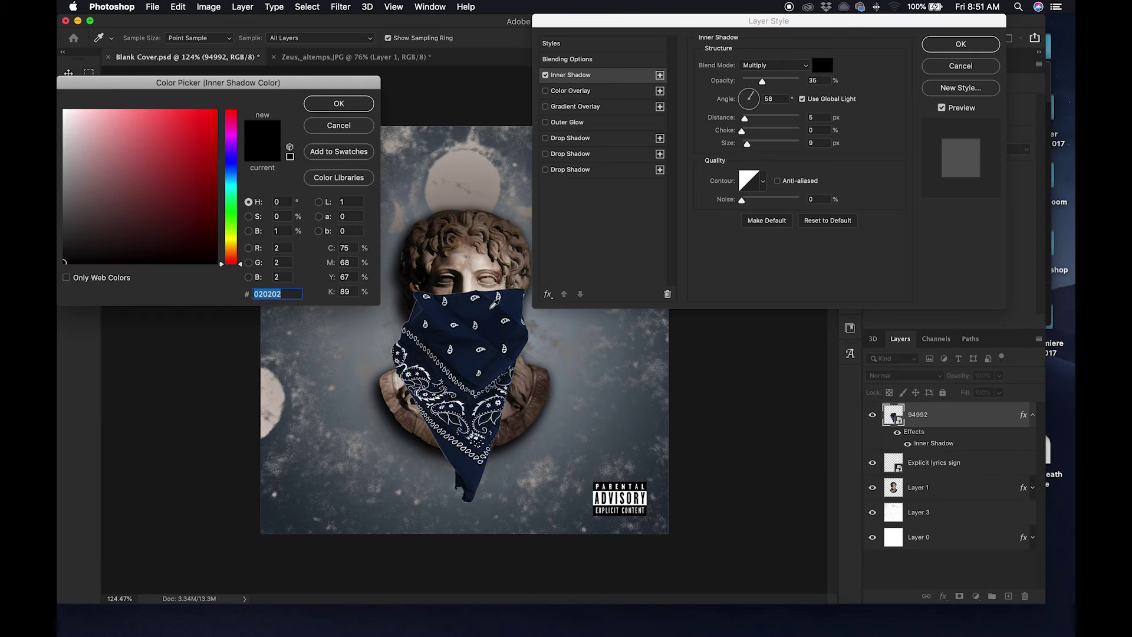
{"action": "left_click", "coordinate": [494, 303]}
{"action": "left_click", "coordinate": [335, 106]}
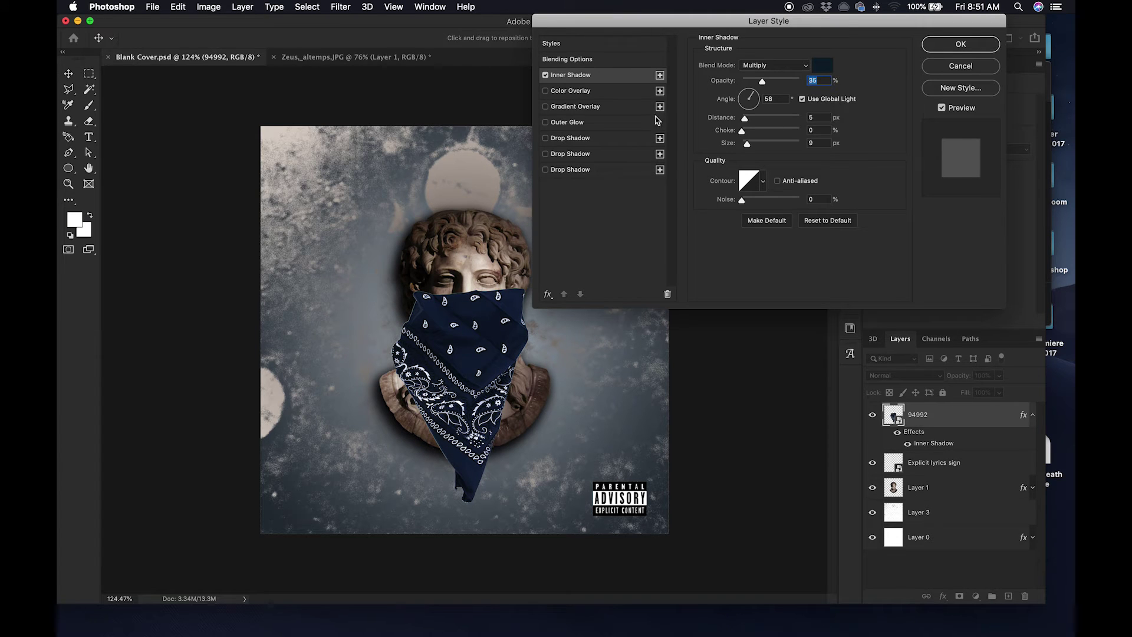
Step: Strengthen the bandana's inner shadow by raising its opacity, distance and size and changing the blend mode, and apply the style
{"action": "left_click_drag", "start_coordinate": [762, 80], "coordinate": [779, 81]}
{"action": "left_click", "coordinate": [770, 66]}
{"action": "left_click", "coordinate": [769, 38]}
{"action": "left_click_drag", "start_coordinate": [748, 123], "coordinate": [764, 147]}
{"action": "left_click", "coordinate": [949, 44]}
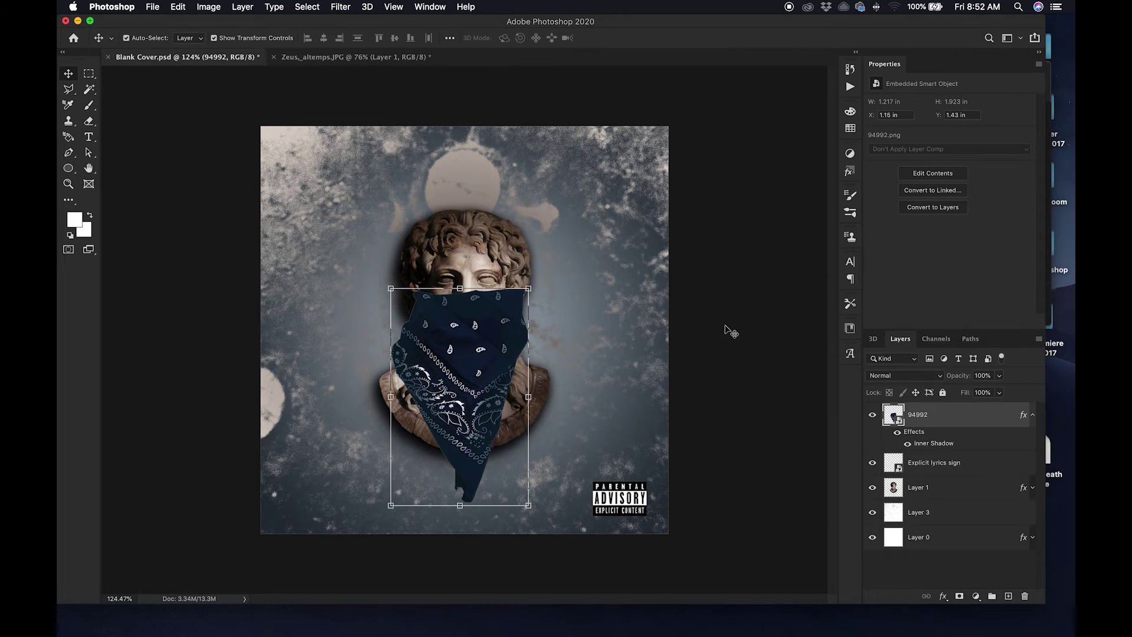
{"action": "left_click", "coordinate": [729, 265]}
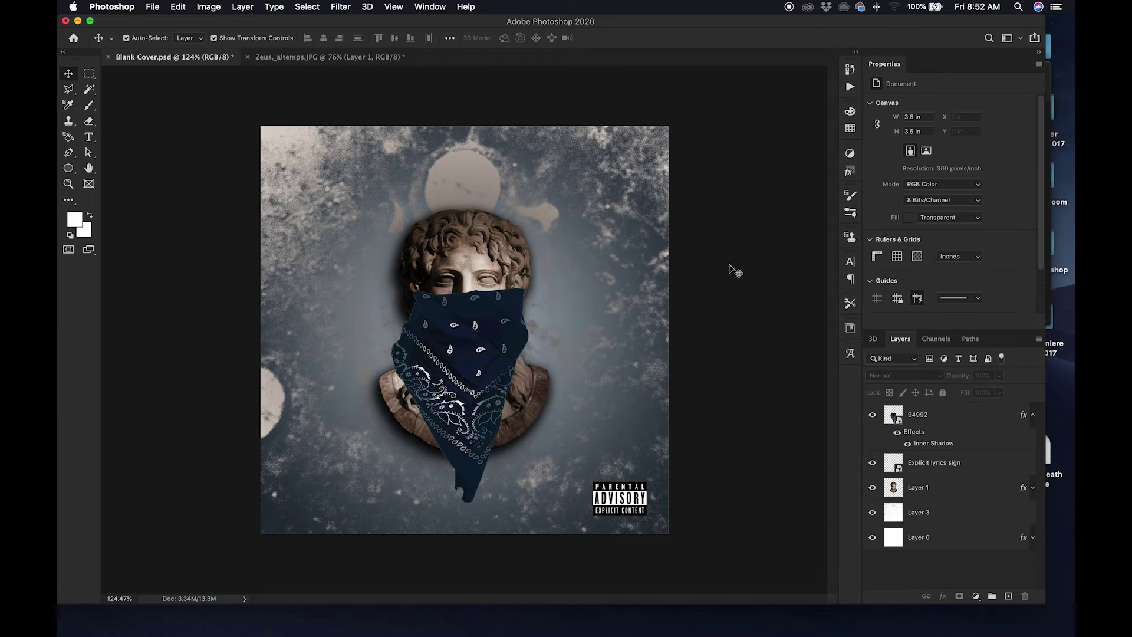
Step: Scale the 94992 bandana to 6.41% and center it below the statue's eyes at X 540 px, Y 657.70 px
{"action": "key", "text": "super+equal"}
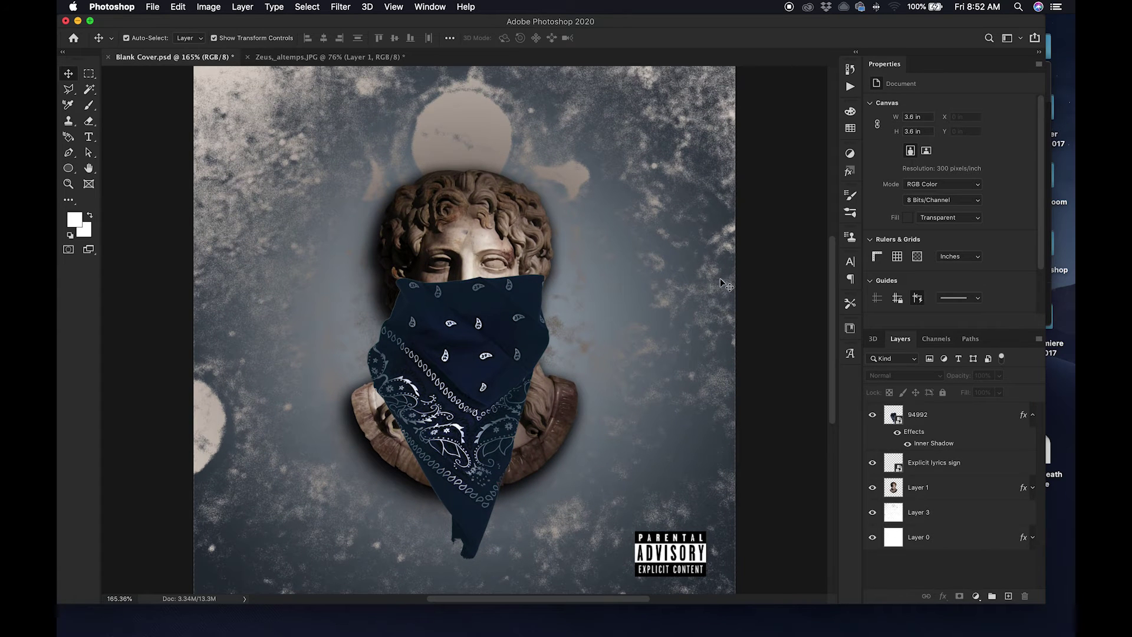
{"action": "left_click", "coordinate": [479, 309]}
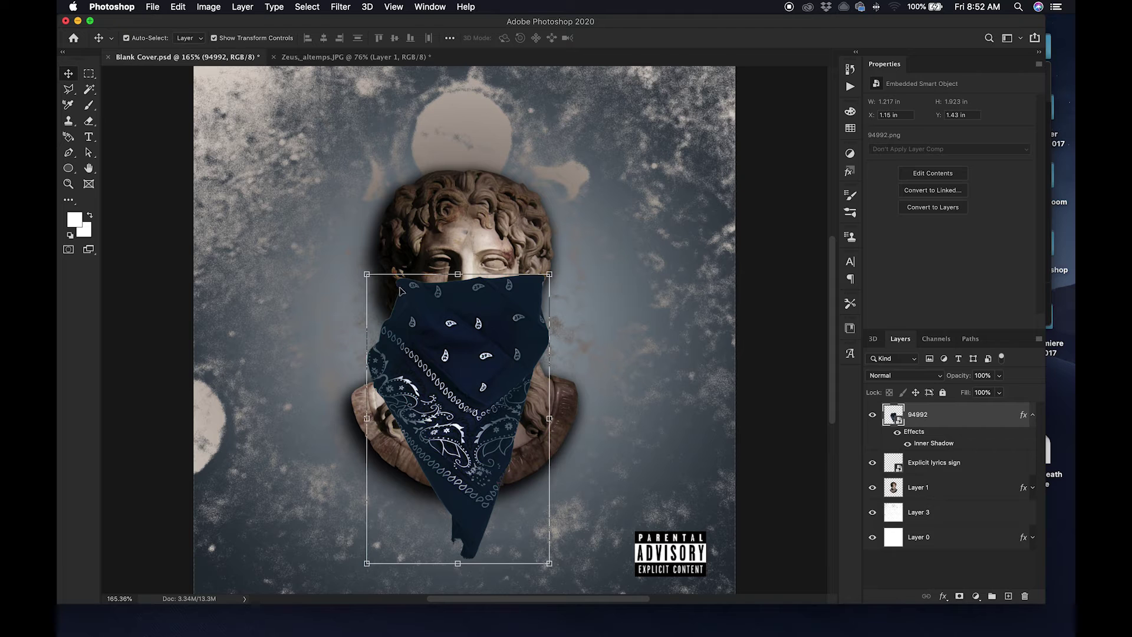
{"action": "left_click_drag", "start_coordinate": [445, 308], "coordinate": [468, 304]}
{"action": "key", "text": "super+t"}
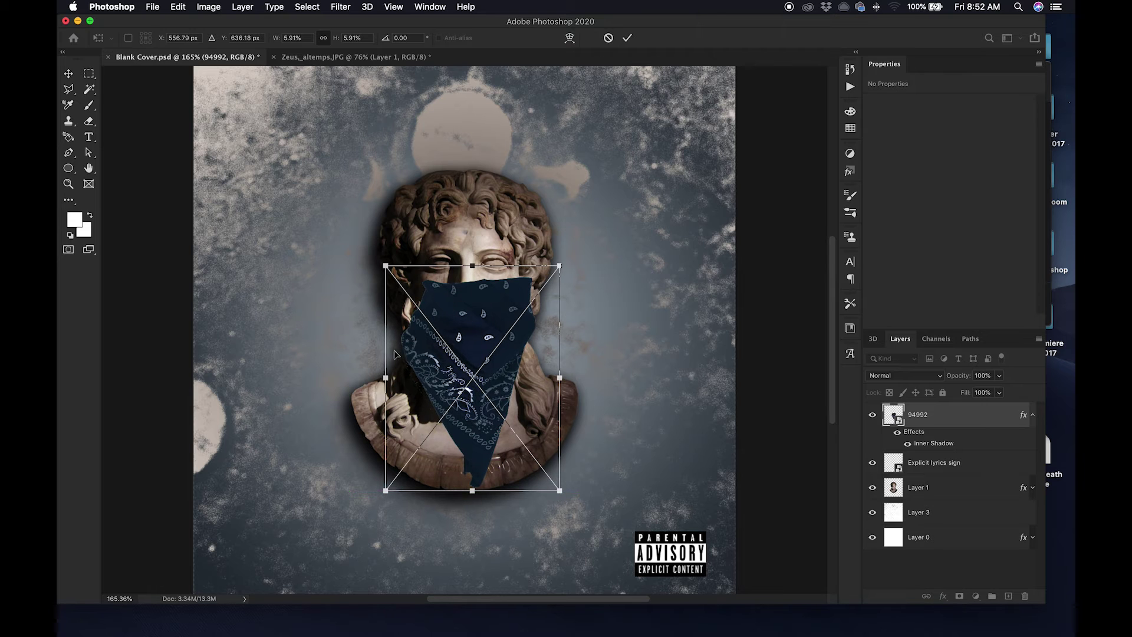
{"action": "left_click_drag", "start_coordinate": [386, 377], "coordinate": [371, 378]}
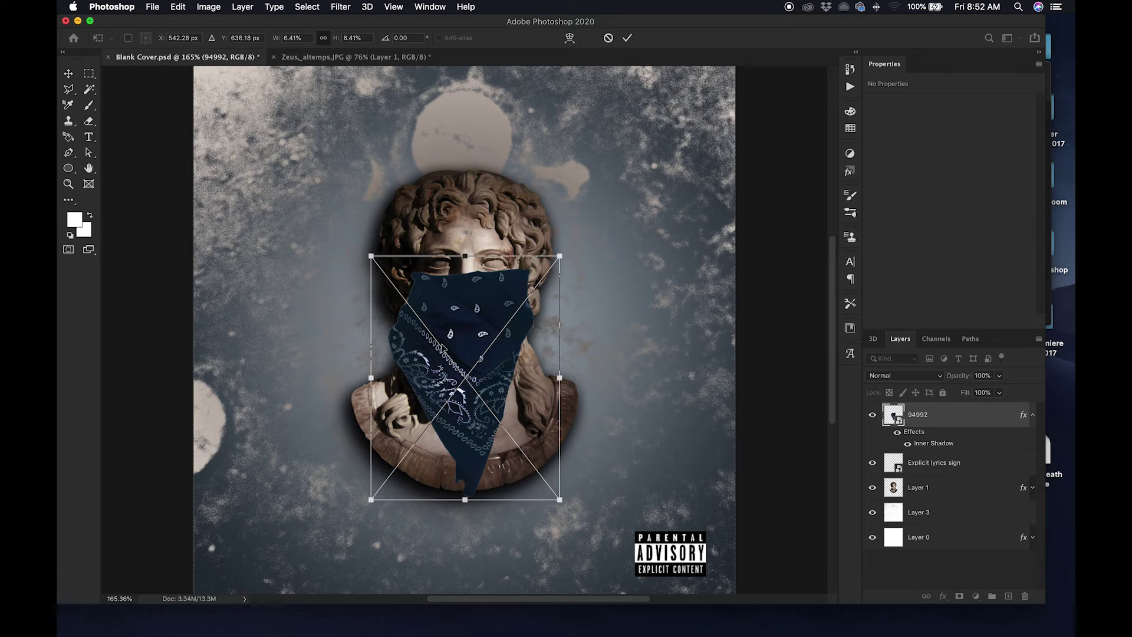
{"action": "mouse_move", "coordinate": [458, 335]}
{"action": "left_mouse_down"}
{"action": "mouse_move", "coordinate": [460, 363]}
{"action": "mouse_move", "coordinate": [459, 345]}
{"action": "left_mouse_up"}
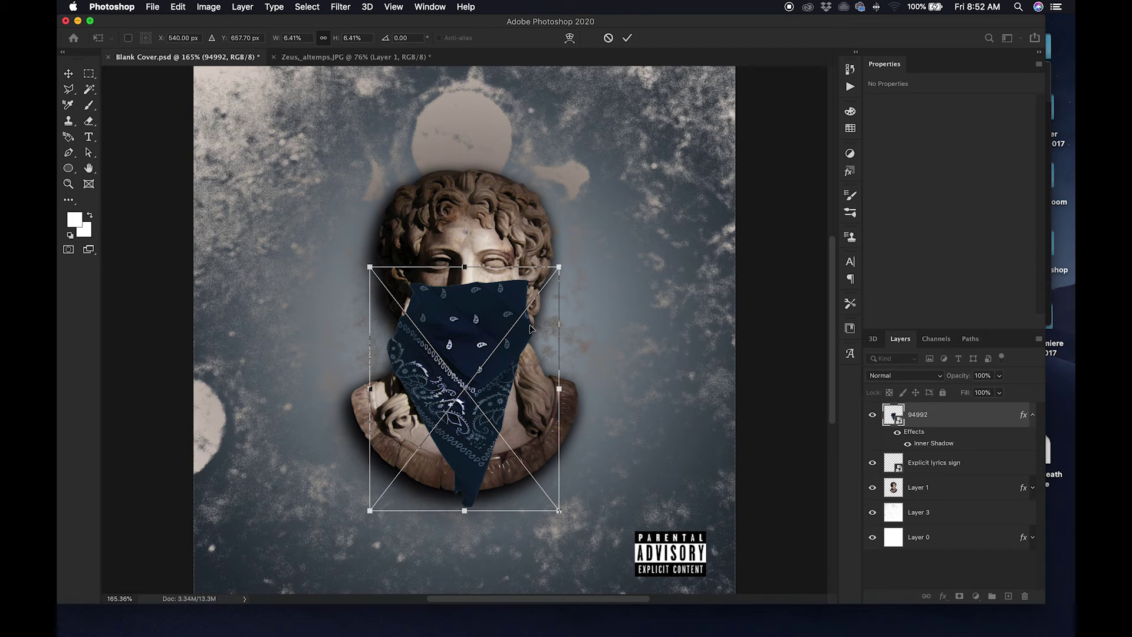
Step: Narrow the bandana to 5.93% width from both sides to fit the statue's face, and apply the transform
{"action": "left_click_drag", "start_coordinate": [557, 391], "coordinate": [553, 390]}
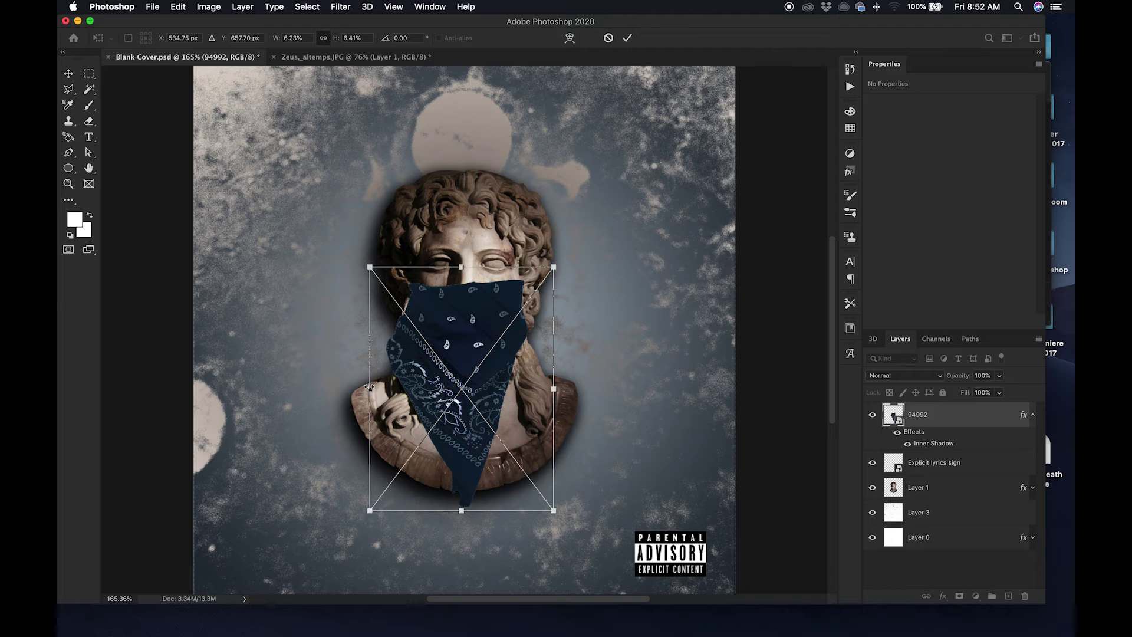
{"action": "mouse_move", "coordinate": [370, 388]}
{"action": "left_mouse_down"}
{"action": "mouse_move", "coordinate": [399, 391]}
{"action": "mouse_move", "coordinate": [379, 395]}
{"action": "left_mouse_up"}
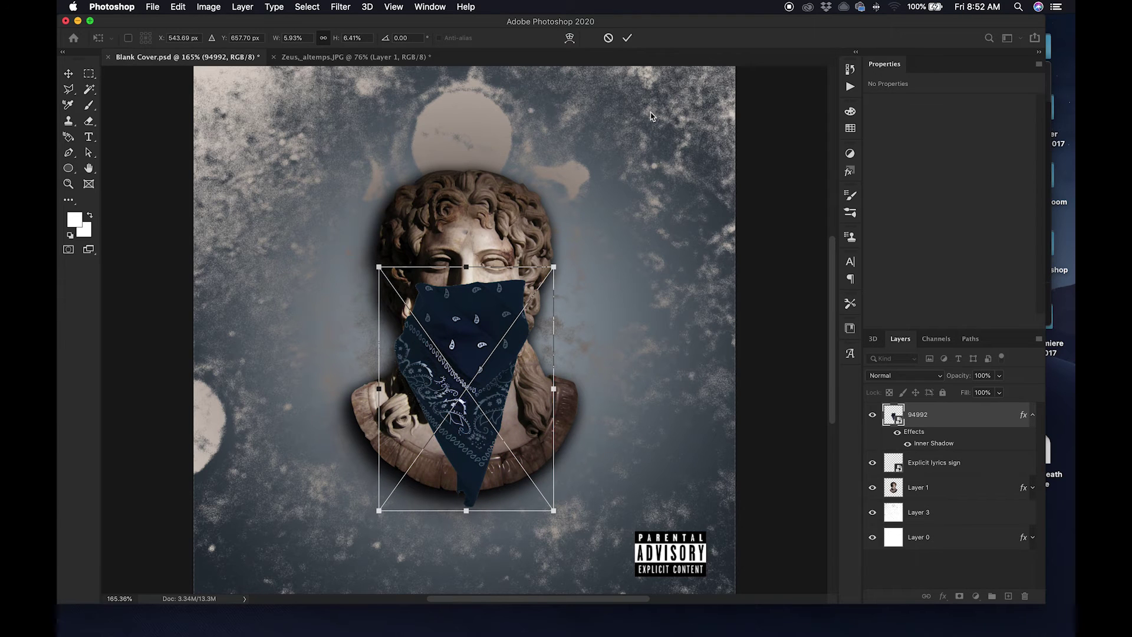
{"action": "left_click", "coordinate": [631, 37]}
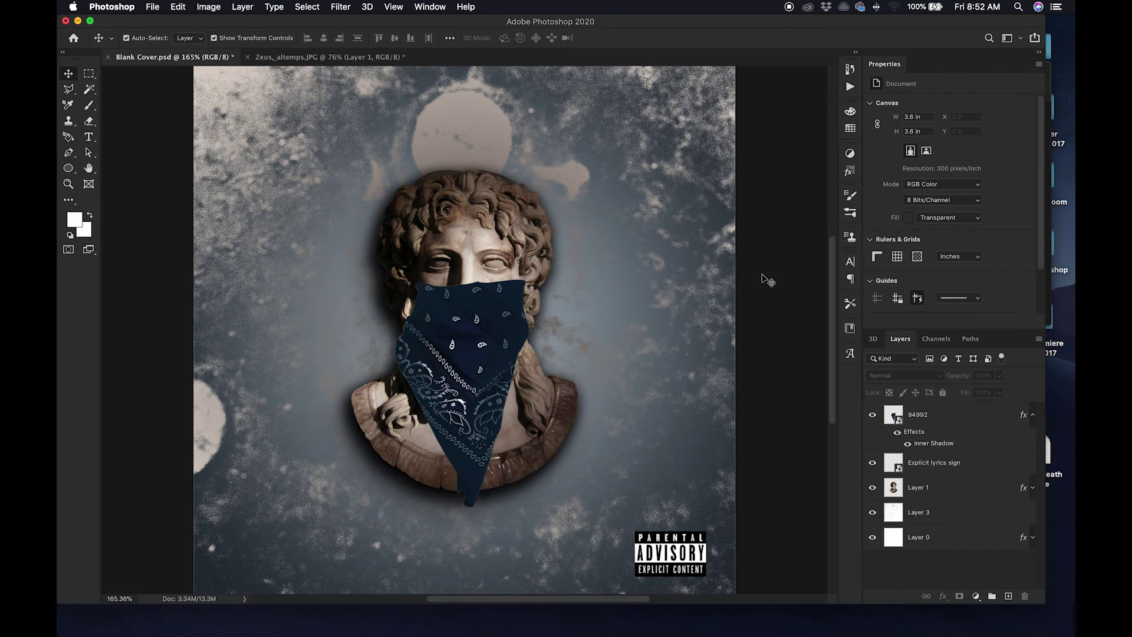
{"action": "scroll", "coordinate": [668, 299], "scroll_direction": "down", "scroll_amount": 3}
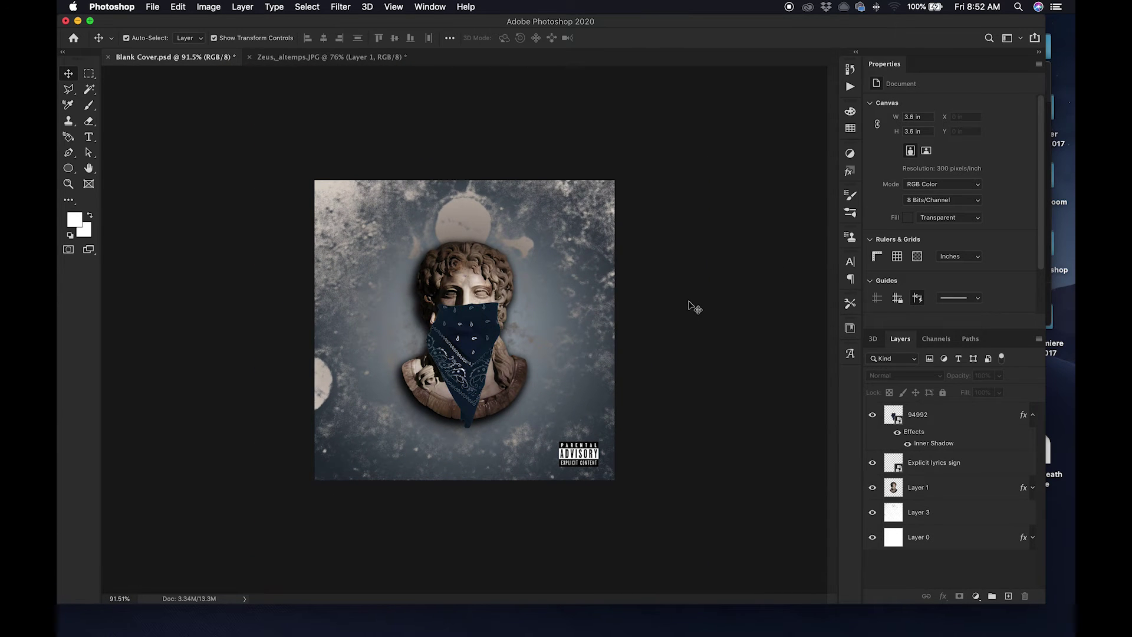
{"action": "scroll", "coordinate": [652, 304], "scroll_direction": "up", "scroll_amount": 4}
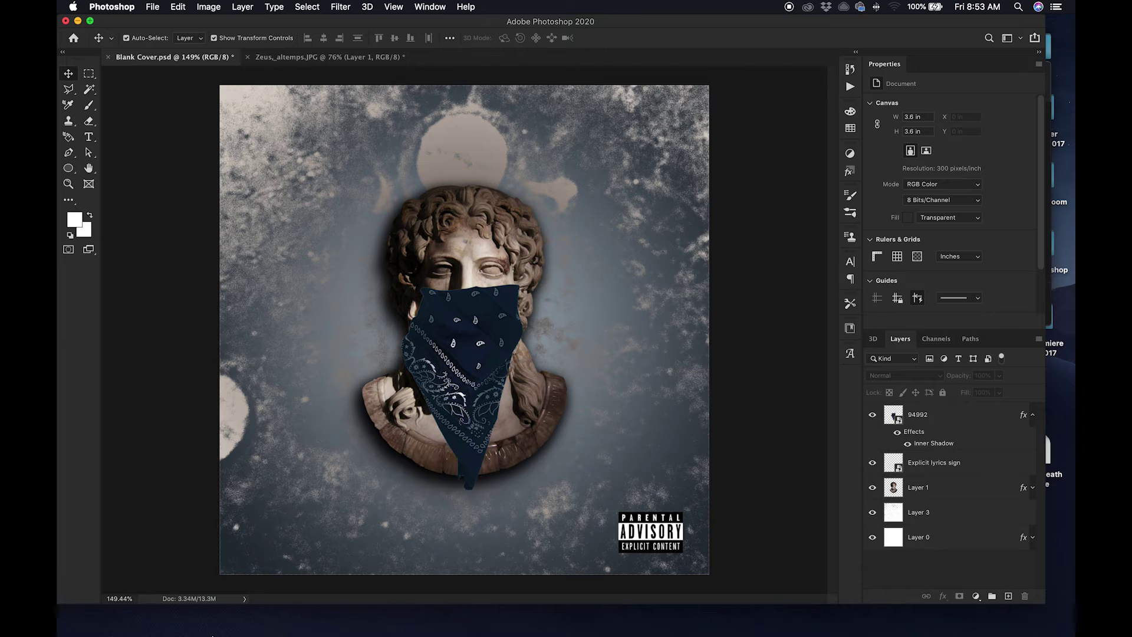
Step: Switch to Finder and place Cgpdi4.png from the O.D. Ent folder into the Blank Cover document
{"action": "left_click", "coordinate": [254, 615]}
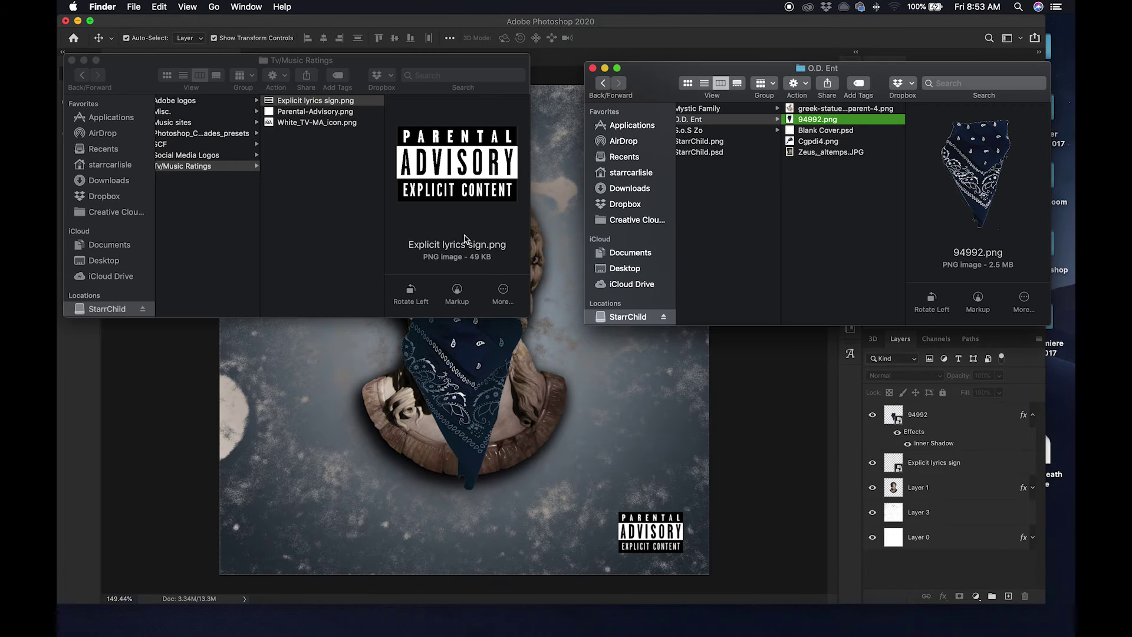
{"action": "left_click", "coordinate": [819, 132]}
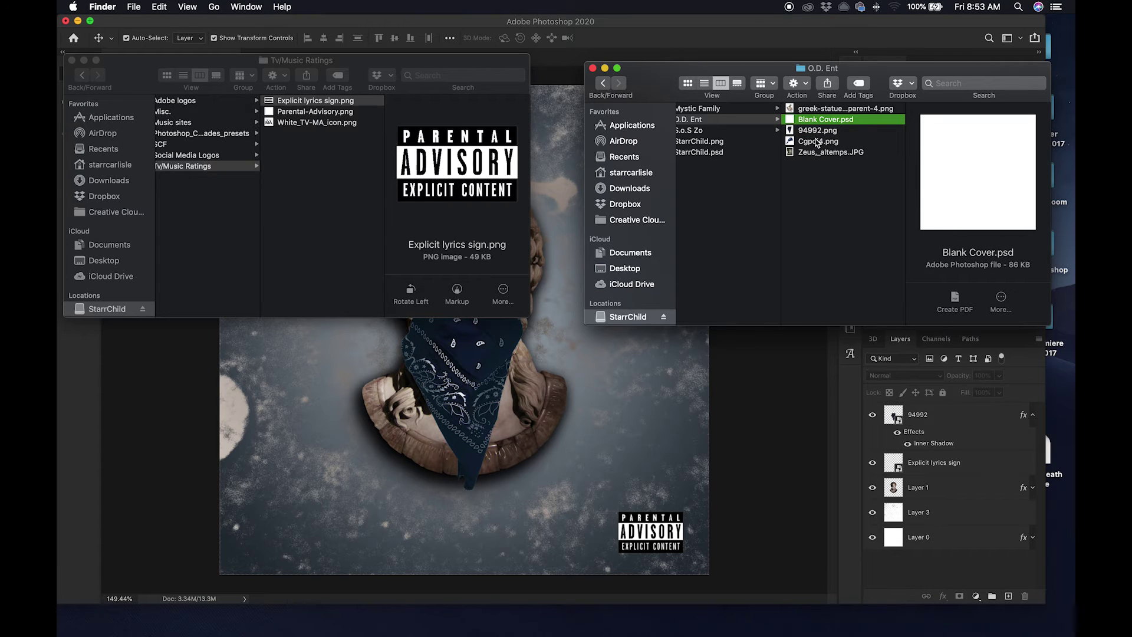
{"action": "left_click", "coordinate": [818, 143]}
{"action": "left_click_drag", "start_coordinate": [976, 158], "coordinate": [469, 390]}
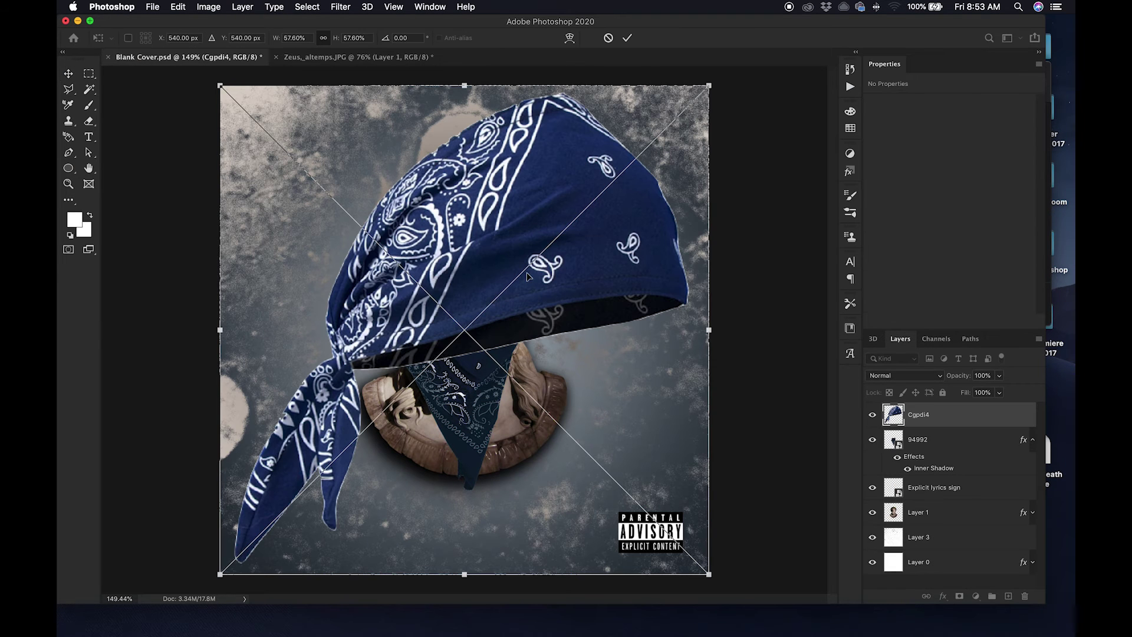
Step: Scale the Cgpdi4 bandana to about 1.24 by 1.28 in, position it over the statue's hair, and apply the transform
{"action": "left_click_drag", "start_coordinate": [468, 86], "coordinate": [464, 329]}
{"action": "left_click_drag", "start_coordinate": [479, 389], "coordinate": [458, 172]}
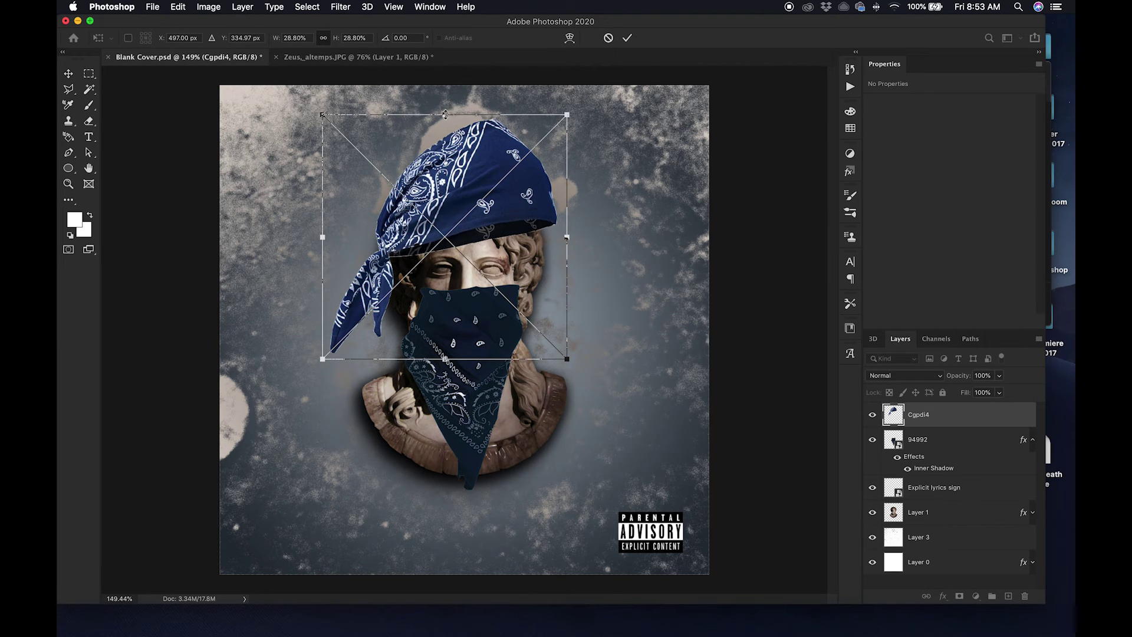
{"action": "left_click_drag", "start_coordinate": [445, 115], "coordinate": [447, 180]}
{"action": "left_click_drag", "start_coordinate": [459, 230], "coordinate": [491, 186]}
{"action": "left_click", "coordinate": [627, 39]}
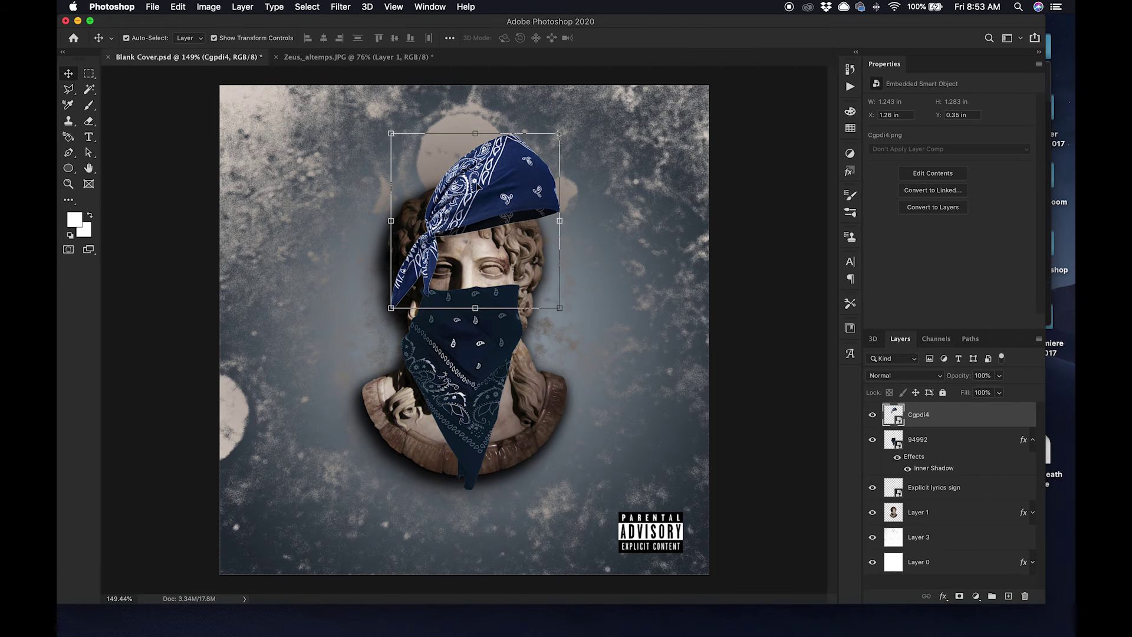
Step: Try a 3D extrusion of the Cgpdi4 bandana layer viewed from another angle, and undo it
{"action": "left_click", "coordinate": [369, 7]}
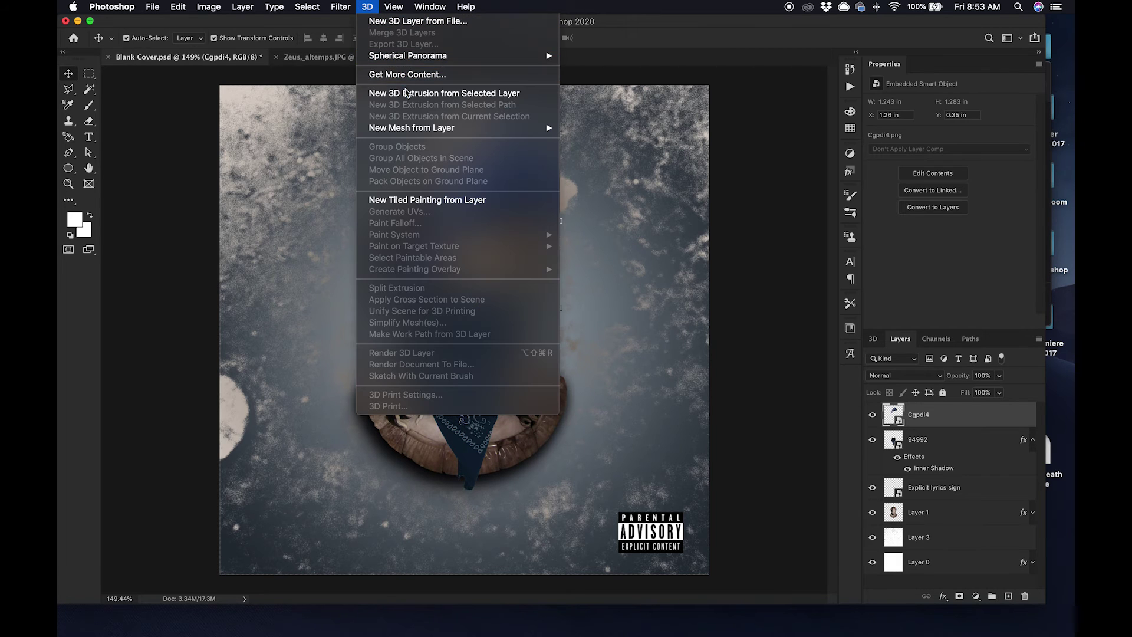
{"action": "left_click", "coordinate": [407, 93]}
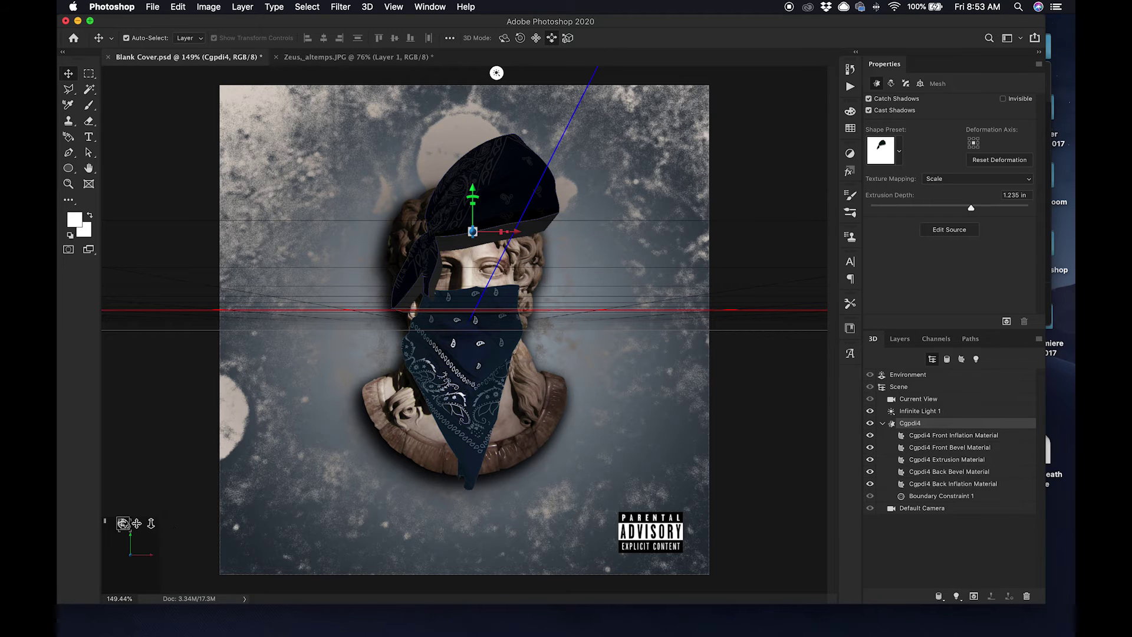
{"action": "left_click_drag", "start_coordinate": [122, 524], "coordinate": [155, 523]}
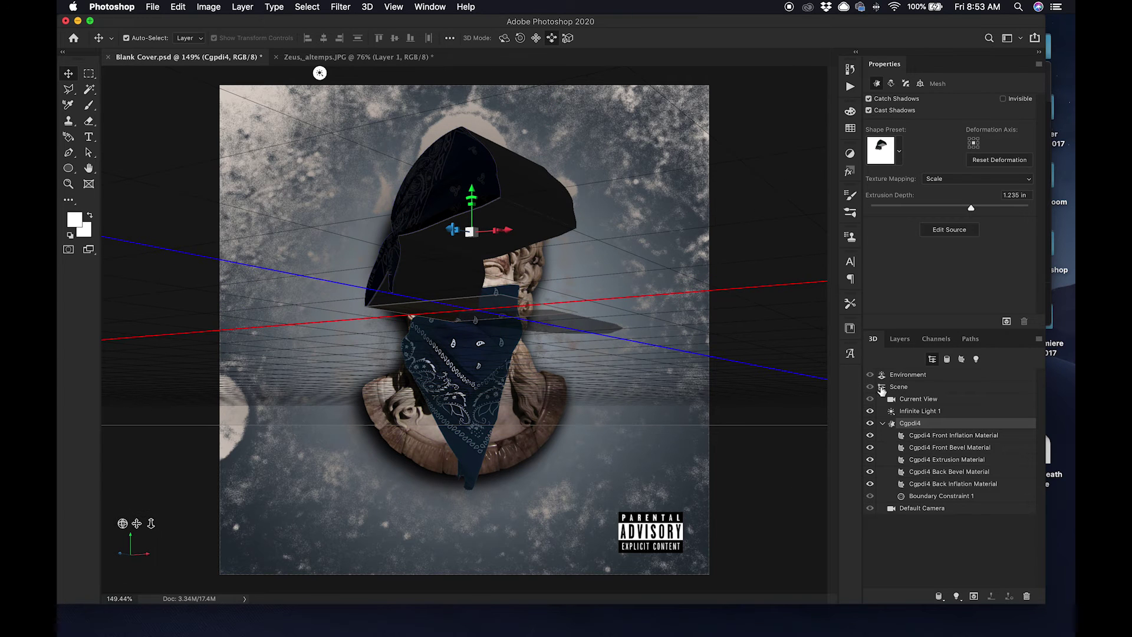
{"action": "key", "text": "super+z"}
{"action": "key", "text": "super+z"}
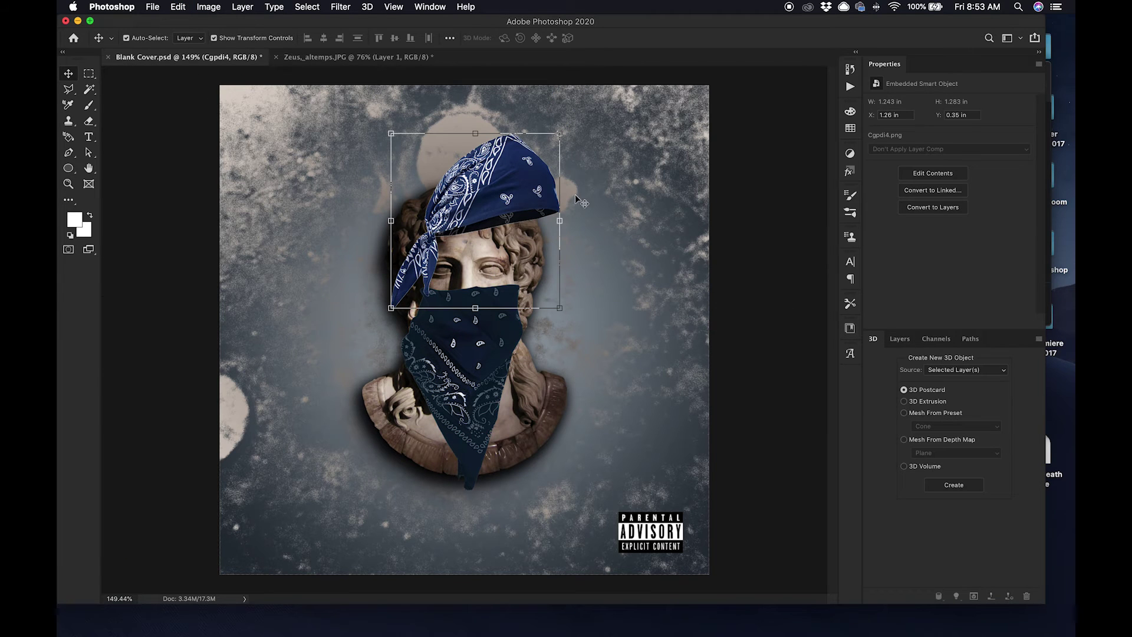
Step: Shift the Cgpdi4 bandana lower on the statue's head, delete its layer, and clear the layer selection
{"action": "left_click_drag", "start_coordinate": [506, 196], "coordinate": [472, 230]}
{"action": "key", "text": "BackSpace"}
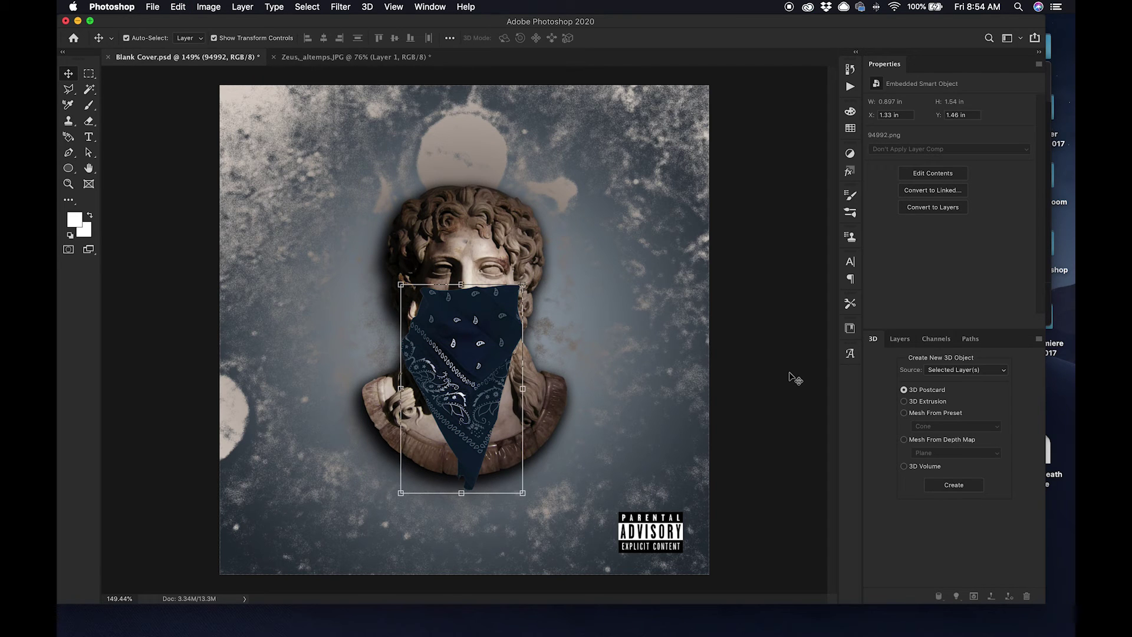
{"action": "left_click", "coordinate": [790, 373]}
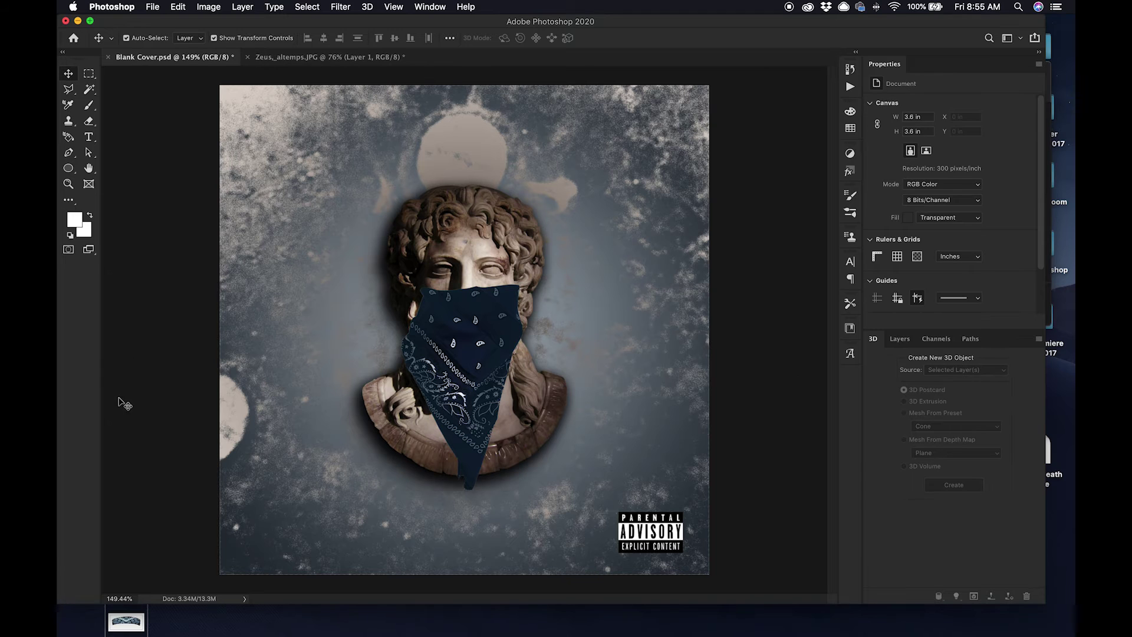
Step: Place the blue headband bandana image across the statue's forehead, scaled to 10.91% at X 540 px, Y 345.84 px
{"action": "left_click_drag", "start_coordinate": [128, 621], "coordinate": [472, 233]}
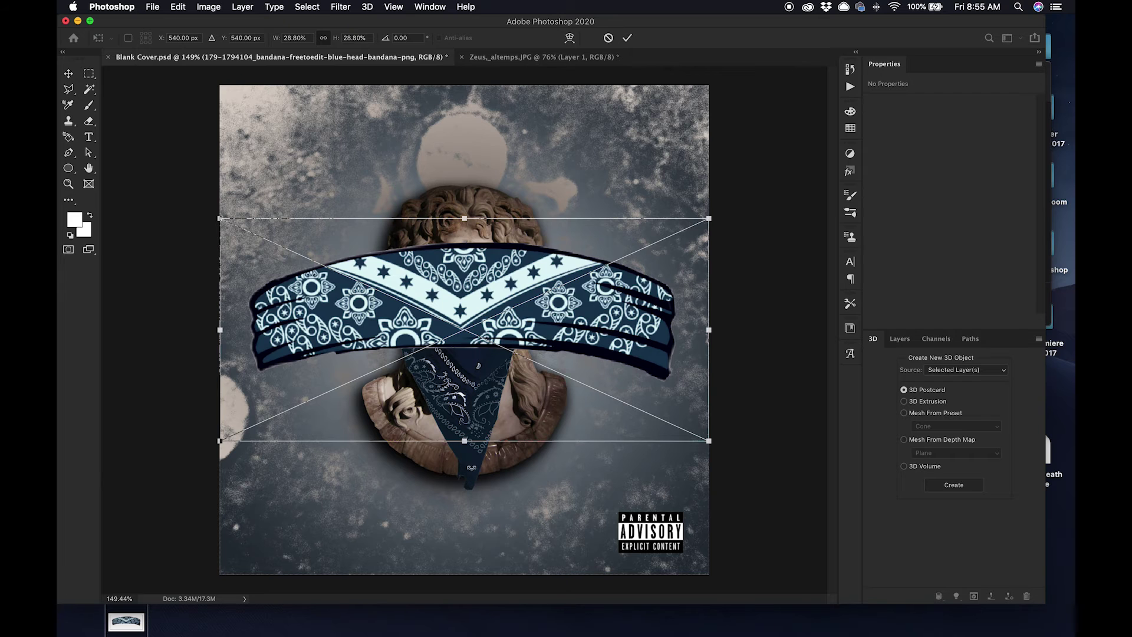
{"action": "left_click_drag", "start_coordinate": [466, 440], "coordinate": [458, 270]}
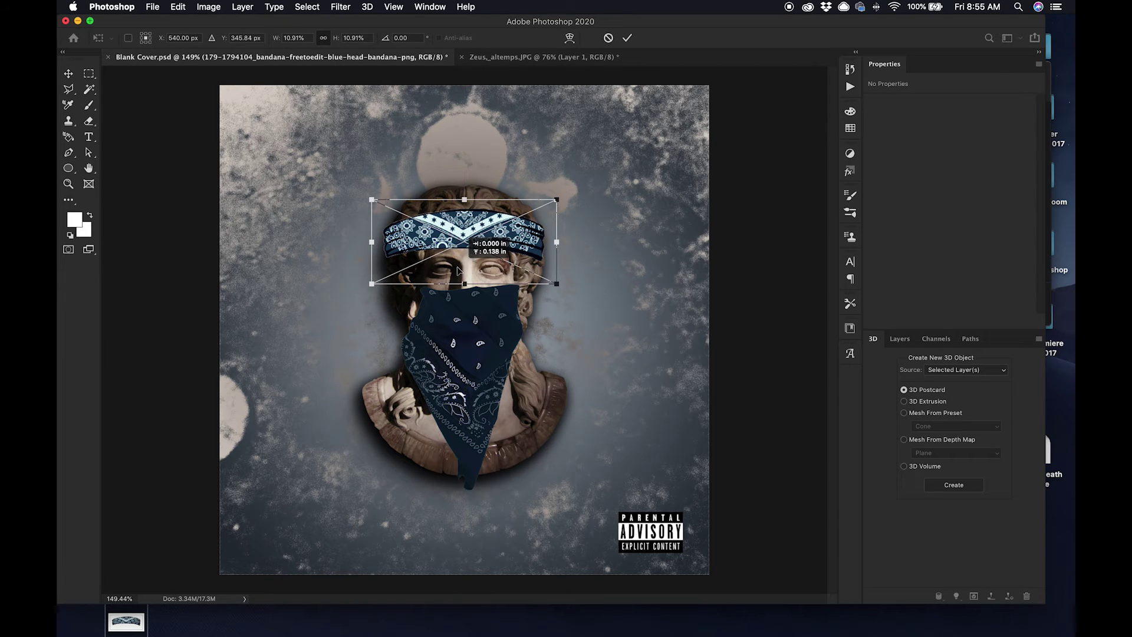
{"action": "left_click", "coordinate": [629, 38]}
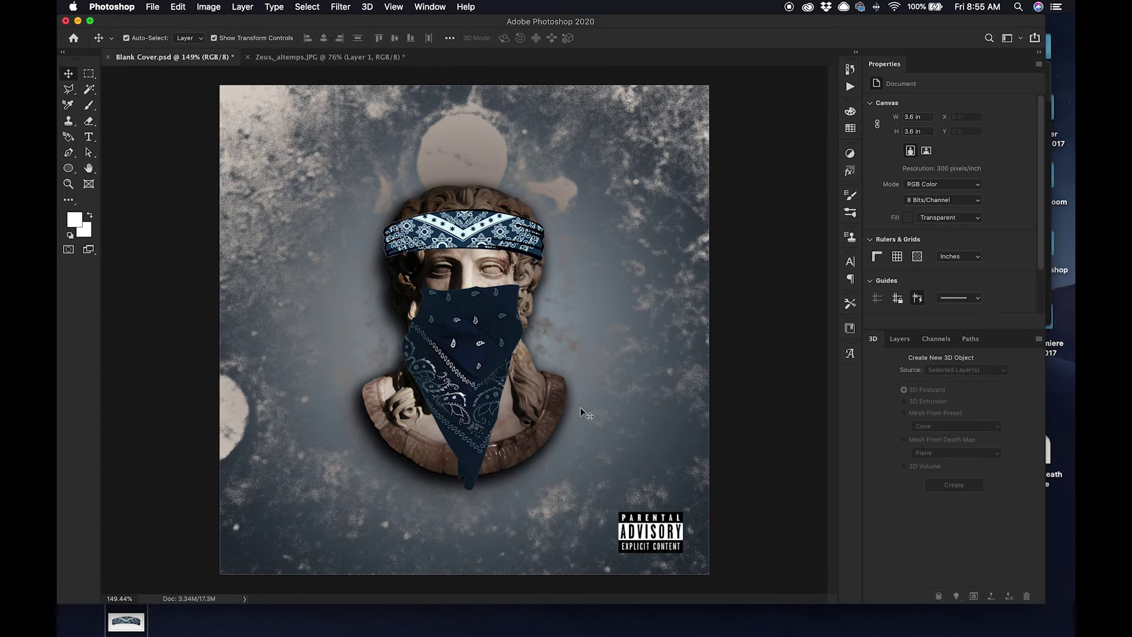
Step: Move the 94992 bandana down to the statue's neck and enlarge it to 7.21% width and 7.80% height, centered at X 540 px
{"action": "left_click_drag", "start_coordinate": [466, 362], "coordinate": [471, 429]}
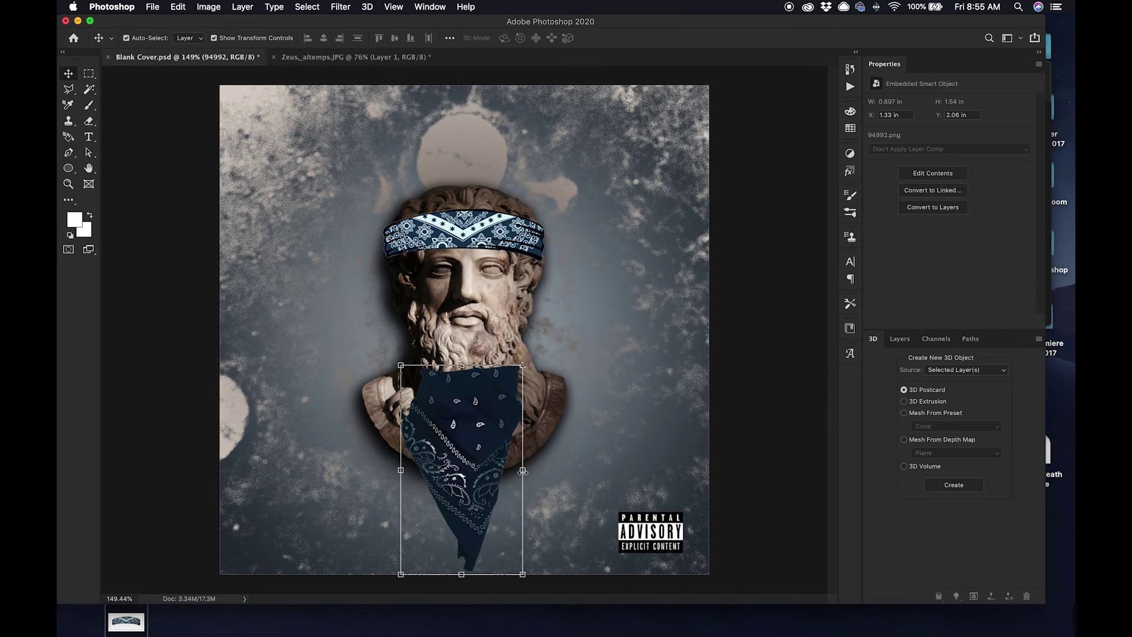
{"action": "left_click_drag", "start_coordinate": [522, 471], "coordinate": [577, 448]}
{"action": "mouse_move", "coordinate": [480, 451]}
{"action": "left_mouse_down"}
{"action": "mouse_move", "coordinate": [457, 498]}
{"action": "mouse_move", "coordinate": [463, 461]}
{"action": "left_mouse_up"}
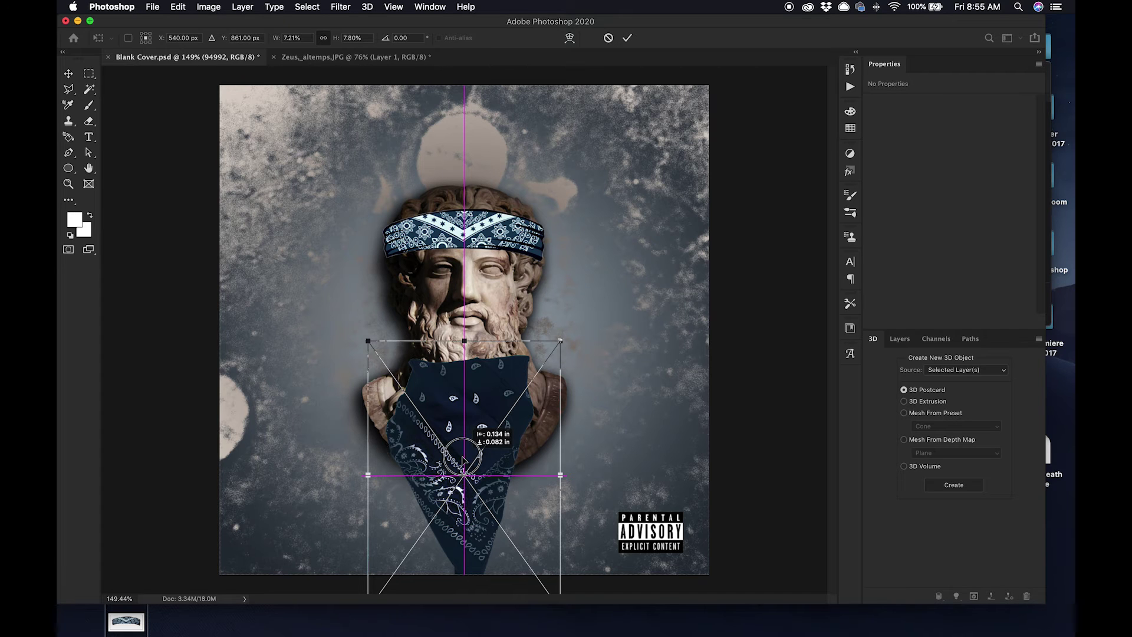
Step: Scale the neck bandana to 7.65% width and 8.28% height below the statue's beard and commit the transform
{"action": "left_click_drag", "start_coordinate": [463, 461], "coordinate": [464, 462]}
{"action": "left_click_drag", "start_coordinate": [560, 481], "coordinate": [495, 466]}
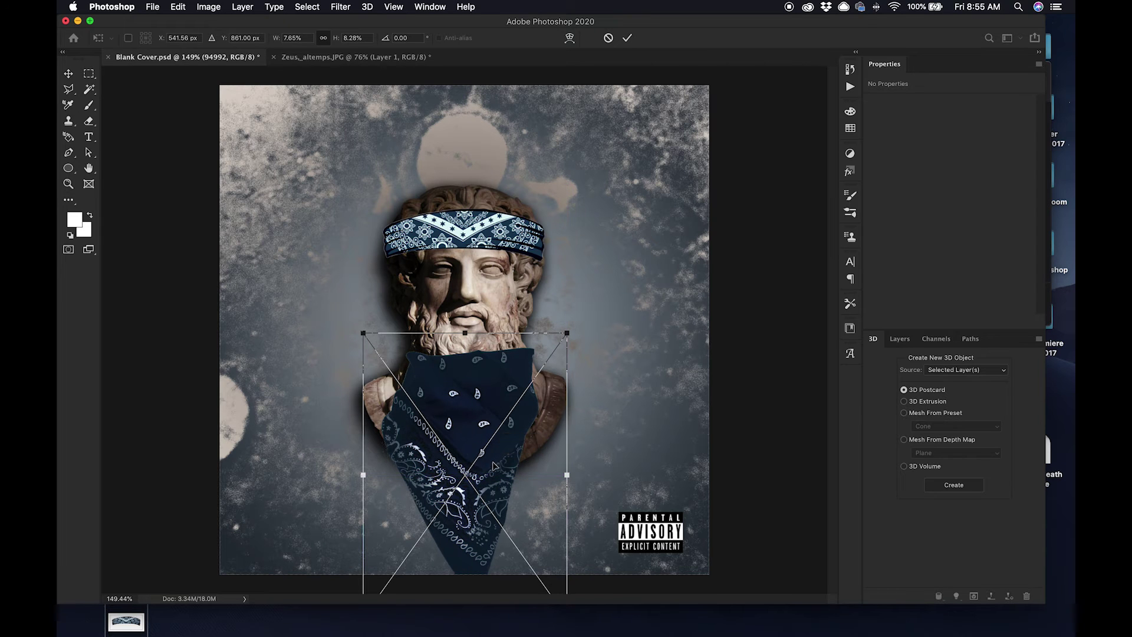
{"action": "left_click", "coordinate": [627, 40]}
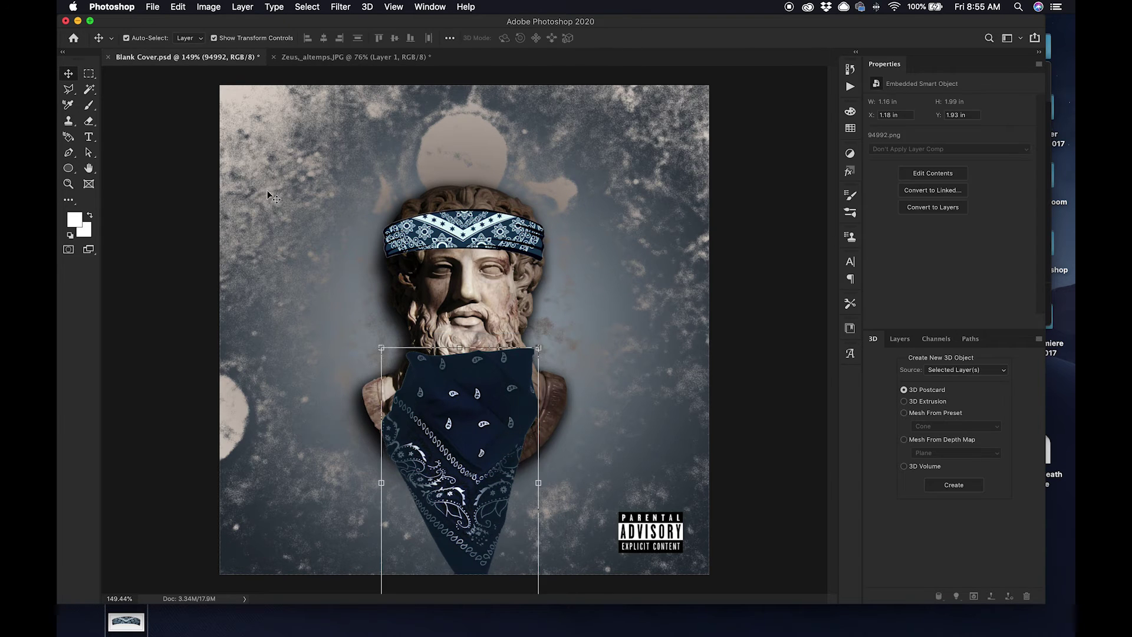
Step: Rasterize the neck bandana's smart object so it can be edited with the Eraser
{"action": "key", "text": "e"}
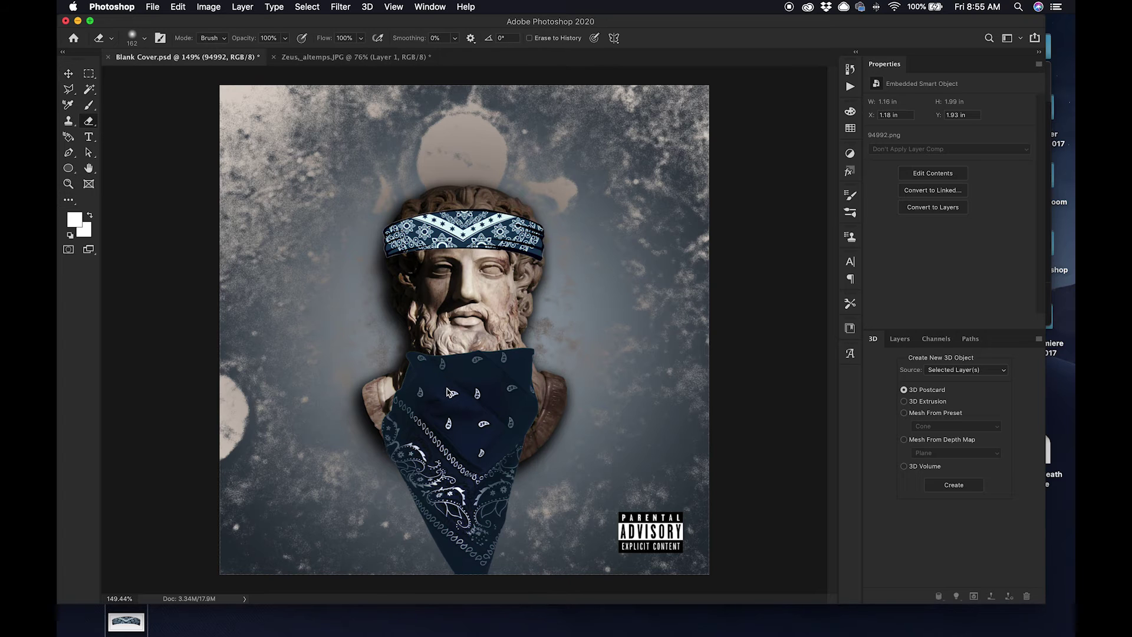
{"action": "left_click", "coordinate": [451, 393]}
{"action": "key", "text": "Return"}
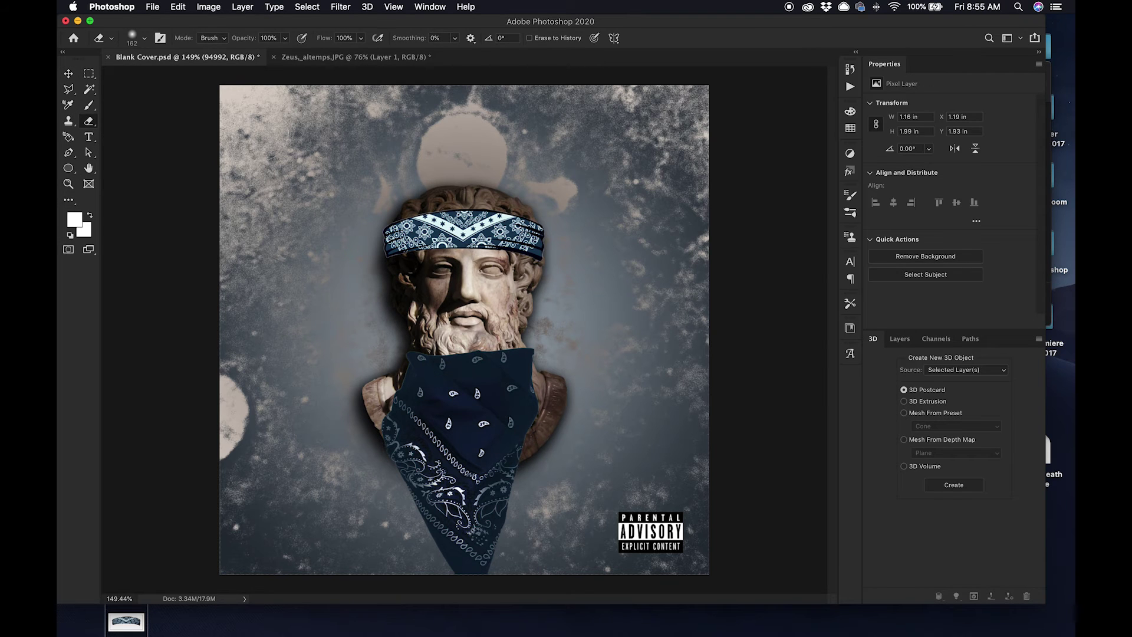
Step: Set the soft eraser size to 63 px and erase the neck bandana's upper edge where it covers the beard
{"action": "left_click", "coordinate": [144, 38]}
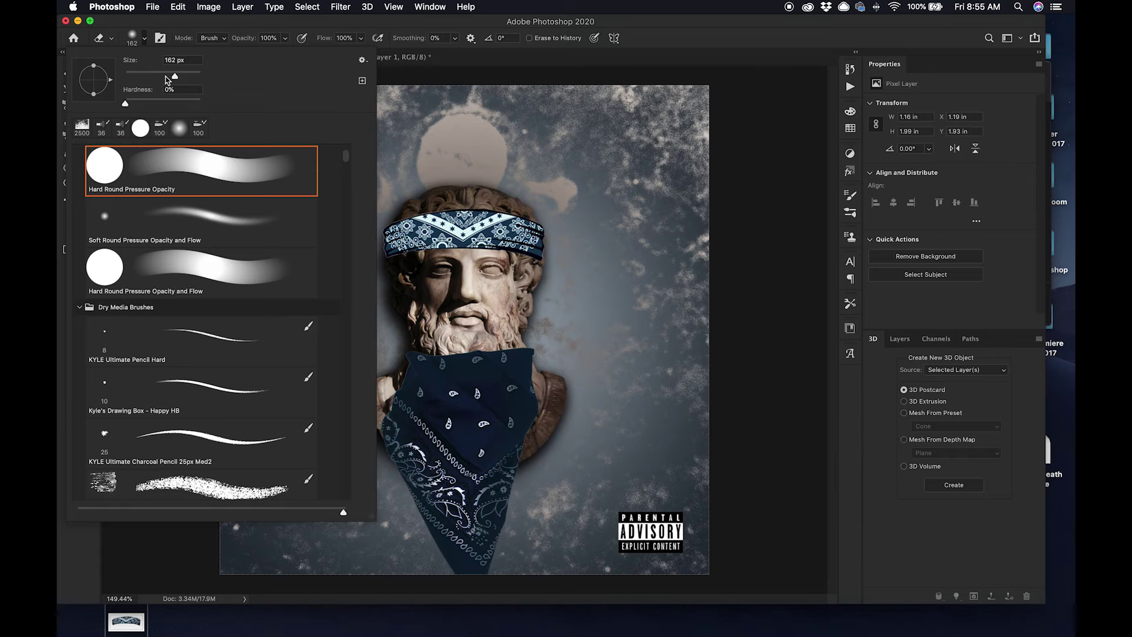
{"action": "left_click_drag", "start_coordinate": [171, 77], "coordinate": [149, 77]}
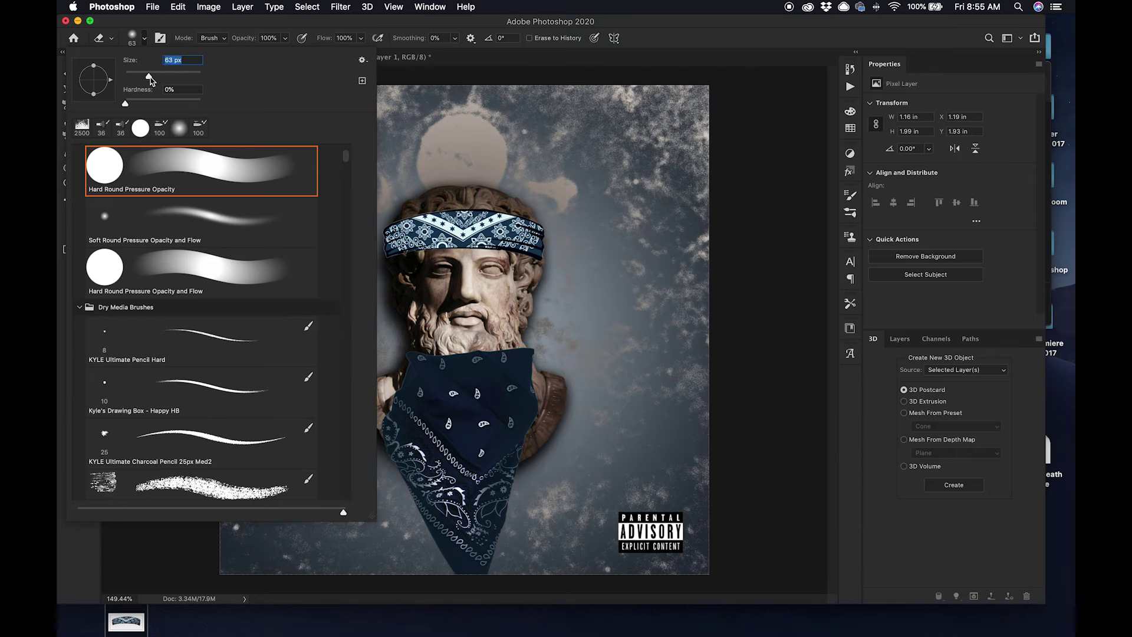
{"action": "left_click", "coordinate": [436, 361]}
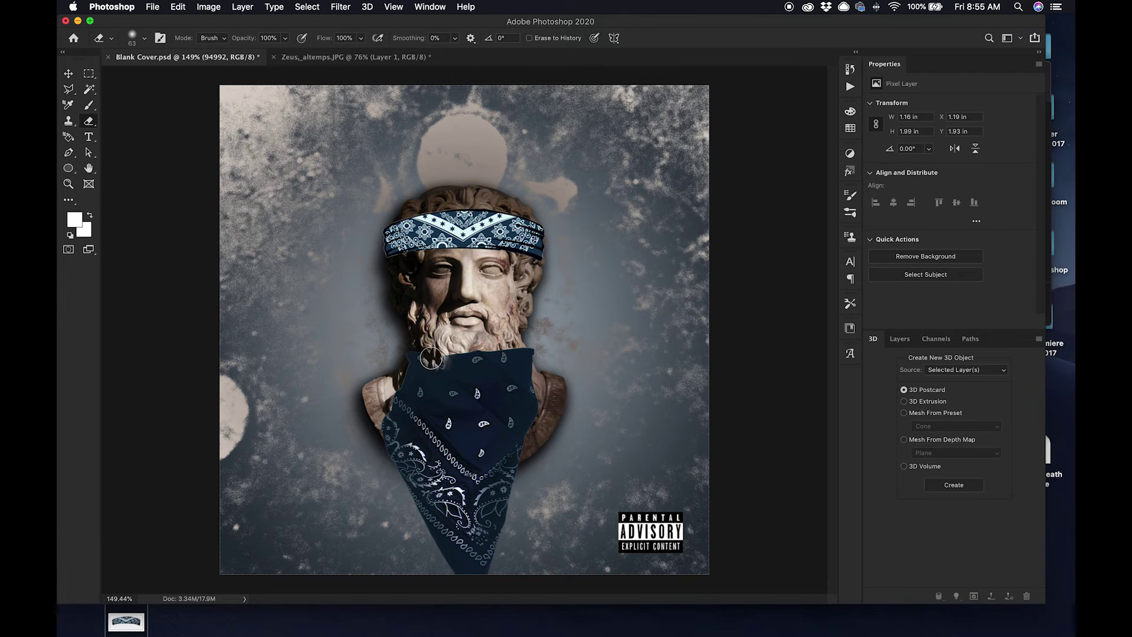
{"action": "mouse_move", "coordinate": [431, 358]}
{"action": "left_mouse_down"}
{"action": "mouse_move", "coordinate": [425, 350]}
{"action": "mouse_move", "coordinate": [445, 390]}
{"action": "mouse_move", "coordinate": [462, 391]}
{"action": "mouse_move", "coordinate": [479, 377]}
{"action": "mouse_move", "coordinate": [469, 367]}
{"action": "mouse_move", "coordinate": [501, 357]}
{"action": "left_mouse_up"}
Step: Undo the most recent eraser strokes on the bandana over the middle of the beard
{"action": "key", "text": "super+z"}
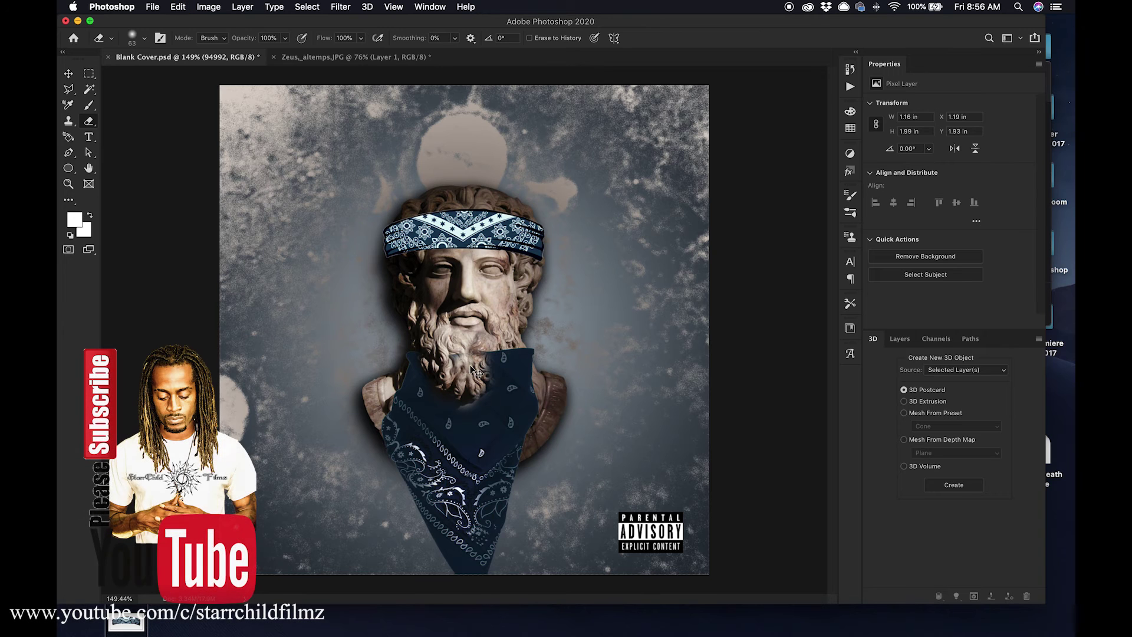
{"action": "key", "text": "z"}
{"action": "key", "text": "super+z"}
{"action": "key", "text": "e"}
{"action": "key", "text": "super+z"}
{"action": "key", "text": "super+z"}
{"action": "key", "text": "super+z"}
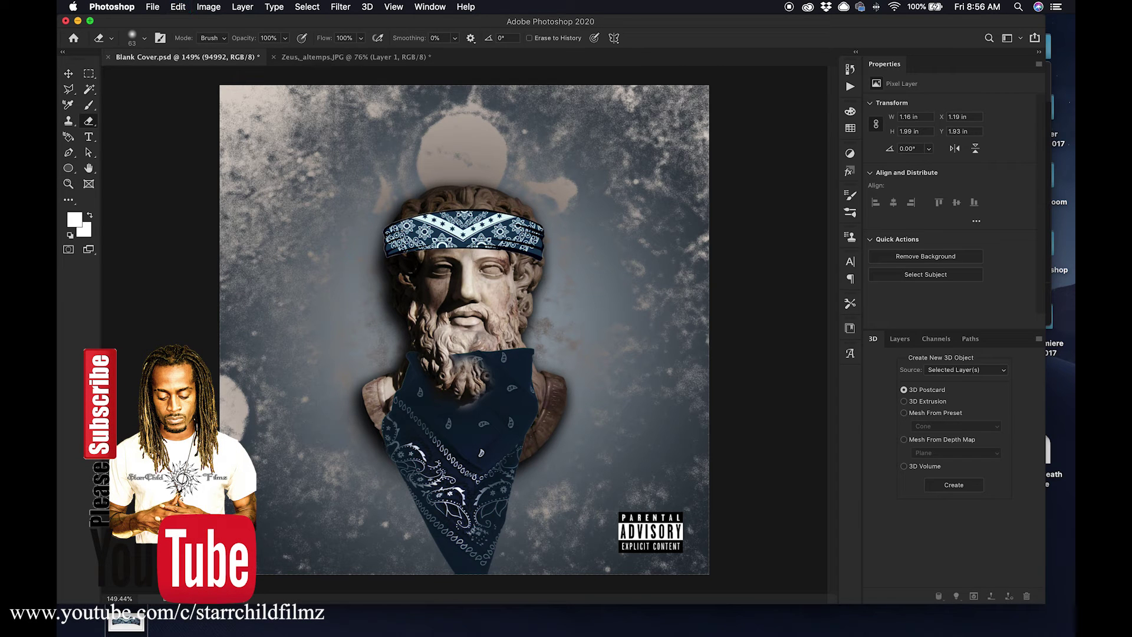
{"action": "key", "text": "super+z"}
{"action": "key", "text": "super+z"}
{"action": "key", "text": "super+z"}
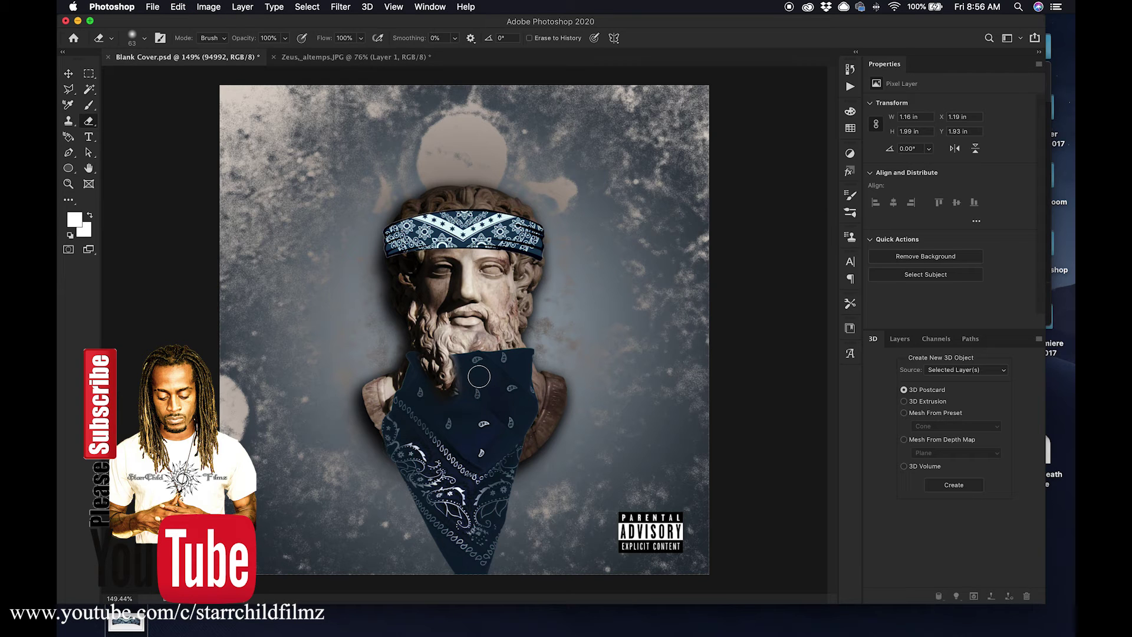
Step: Erase the remaining bandana fabric over the middle and right side of the beard with the soft eraser
{"action": "left_click", "coordinate": [461, 380]}
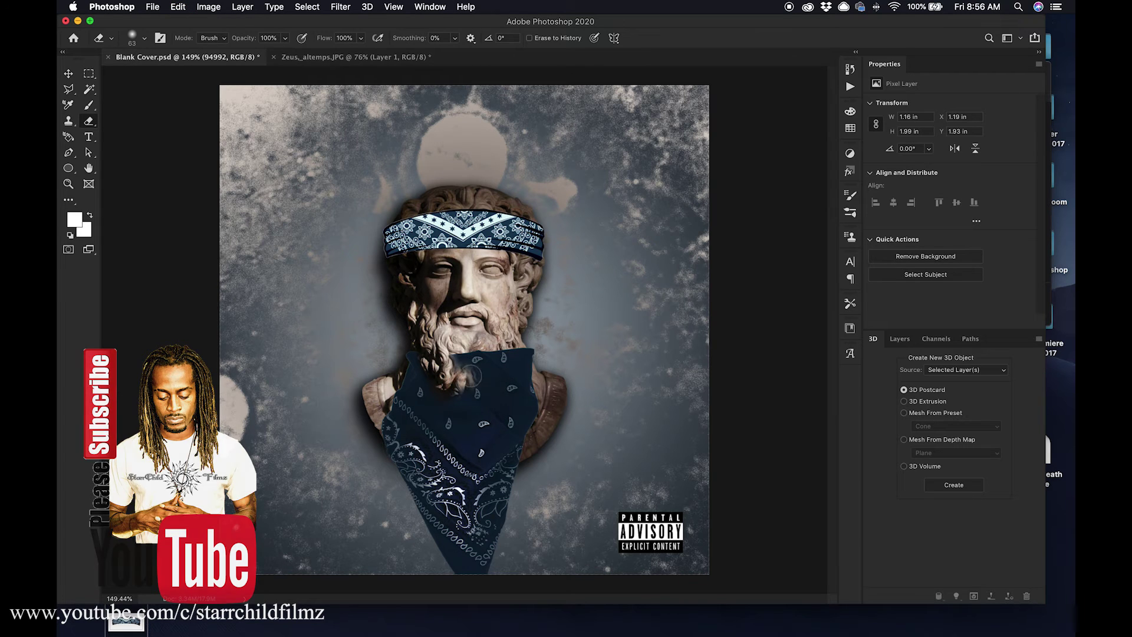
{"action": "left_click", "coordinate": [491, 358]}
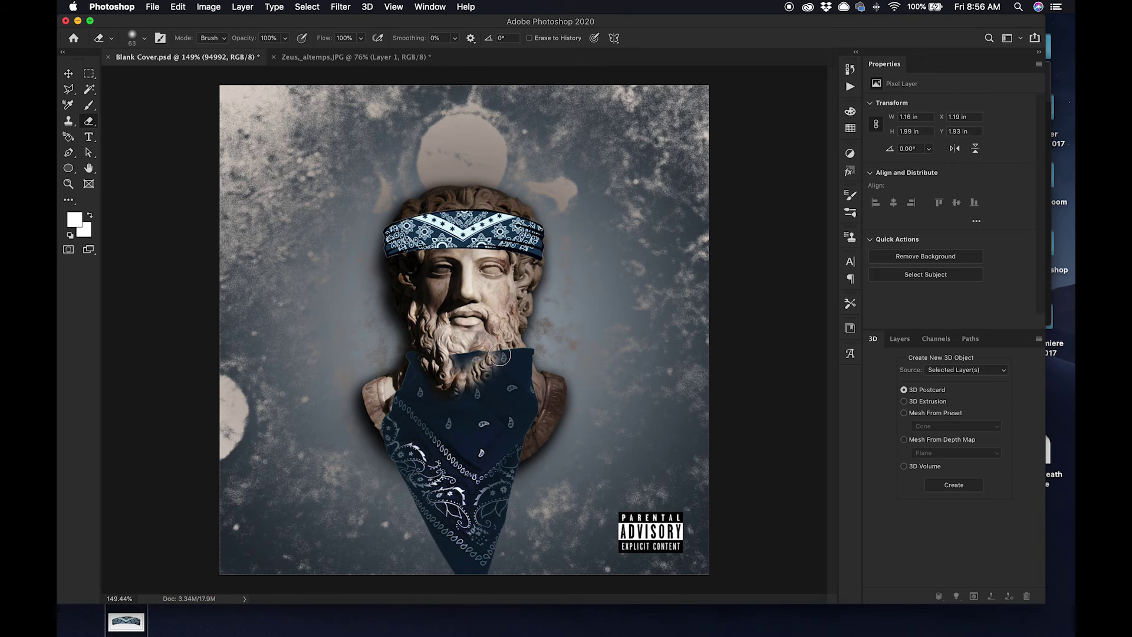
{"action": "left_click", "coordinate": [504, 354]}
{"action": "left_click_drag", "start_coordinate": [504, 354], "coordinate": [443, 354]}
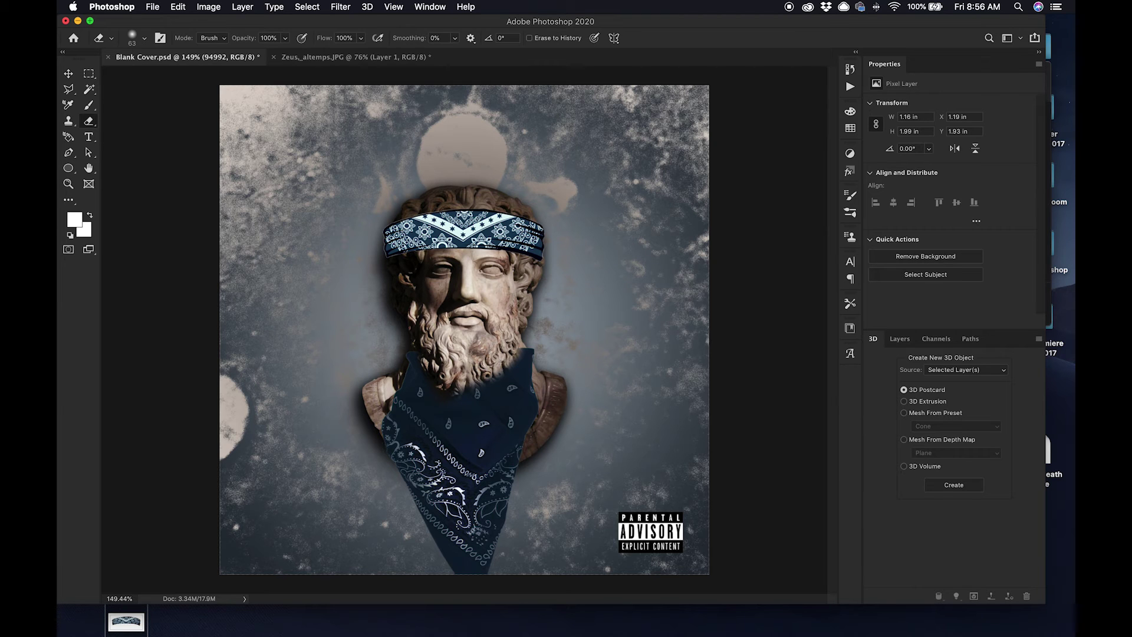
Step: Set the eraser hardness to 100% and clean up the bandana's edge around the beard's outline
{"action": "left_click", "coordinate": [144, 38]}
{"action": "left_click_drag", "start_coordinate": [129, 103], "coordinate": [290, 140]}
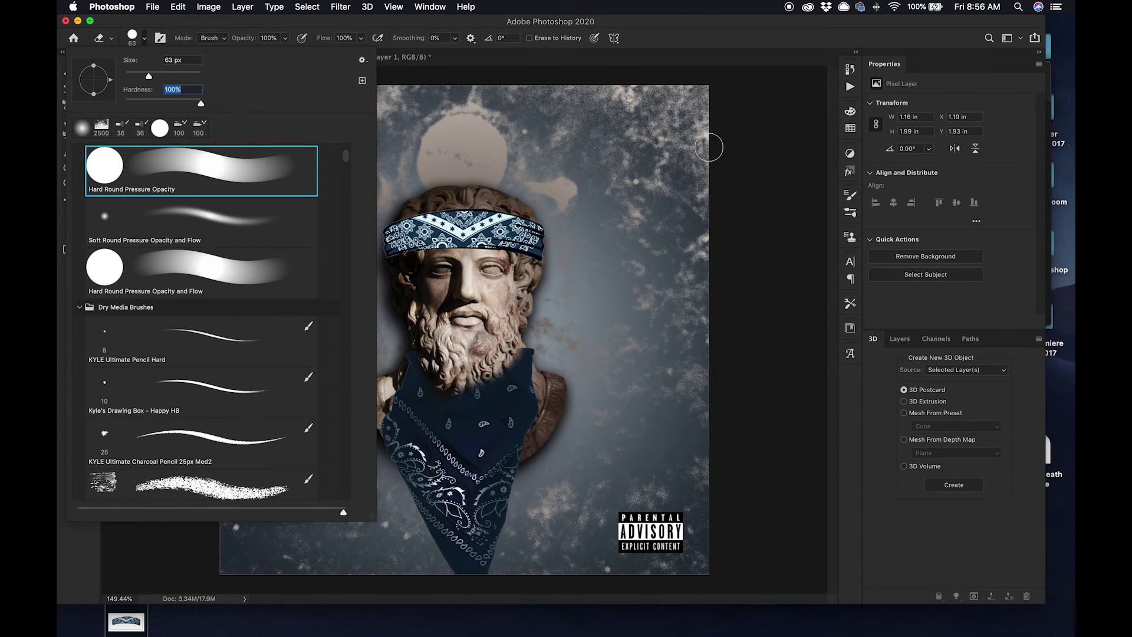
{"action": "left_click", "coordinate": [726, 156]}
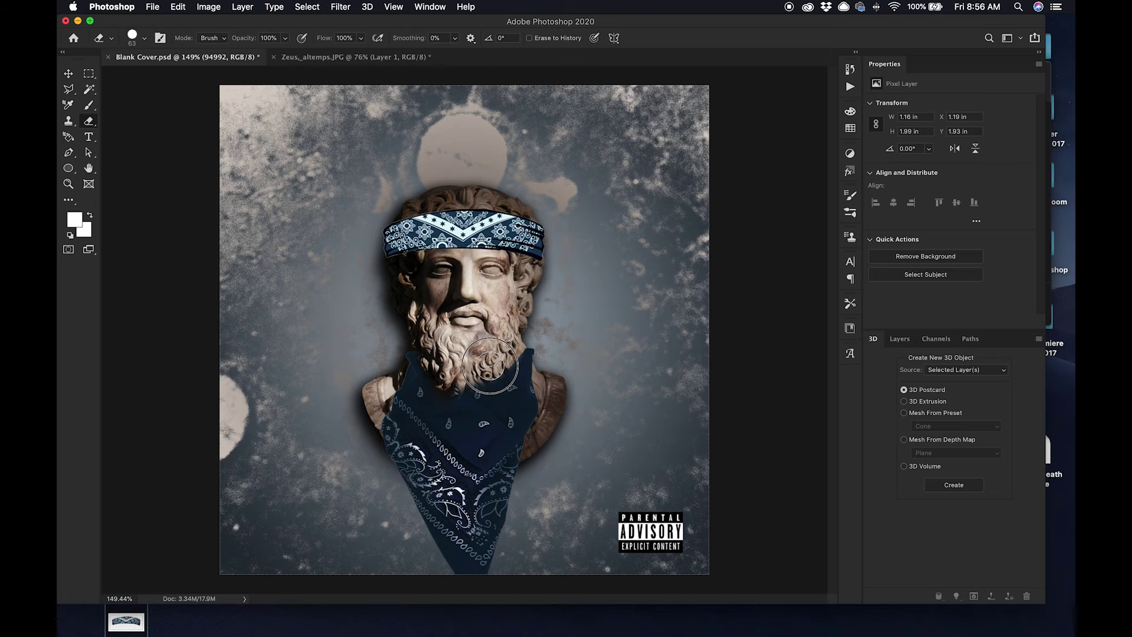
{"action": "mouse_move", "coordinate": [476, 371]}
{"action": "left_mouse_down"}
{"action": "mouse_move", "coordinate": [456, 378]}
{"action": "mouse_move", "coordinate": [479, 371]}
{"action": "mouse_move", "coordinate": [437, 360]}
{"action": "left_mouse_up"}
{"action": "key", "text": "bracketleft"}
{"action": "key", "text": "bracketleft"}
{"action": "key", "text": "bracketleft"}
{"action": "mouse_move", "coordinate": [534, 336]}
{"action": "left_mouse_down"}
{"action": "mouse_move", "coordinate": [543, 360]}
{"action": "mouse_move", "coordinate": [551, 351]}
{"action": "mouse_move", "coordinate": [524, 327]}
{"action": "mouse_move", "coordinate": [569, 358]}
{"action": "left_mouse_up"}
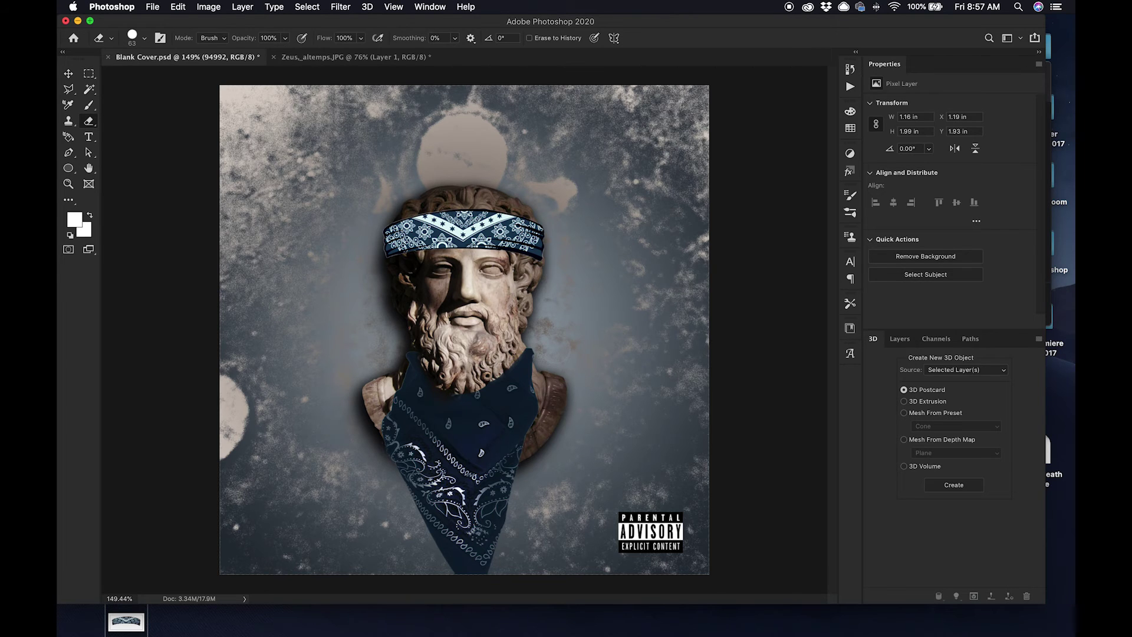
Step: Apply Hue/Saturation to the headband with Saturation +30 and Lightness -45, and deselect the layer
{"action": "scroll", "coordinate": [569, 351], "scroll_direction": "down", "scroll_amount": 3}
{"action": "scroll", "coordinate": [569, 350], "scroll_direction": "up", "scroll_amount": 2}
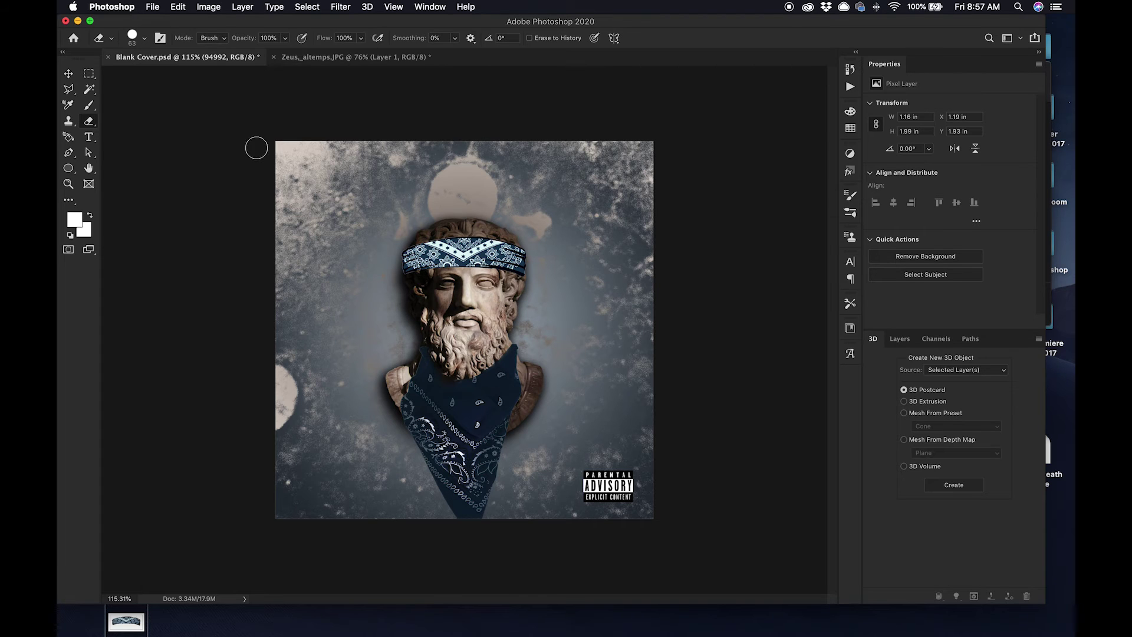
{"action": "left_click", "coordinate": [68, 74]}
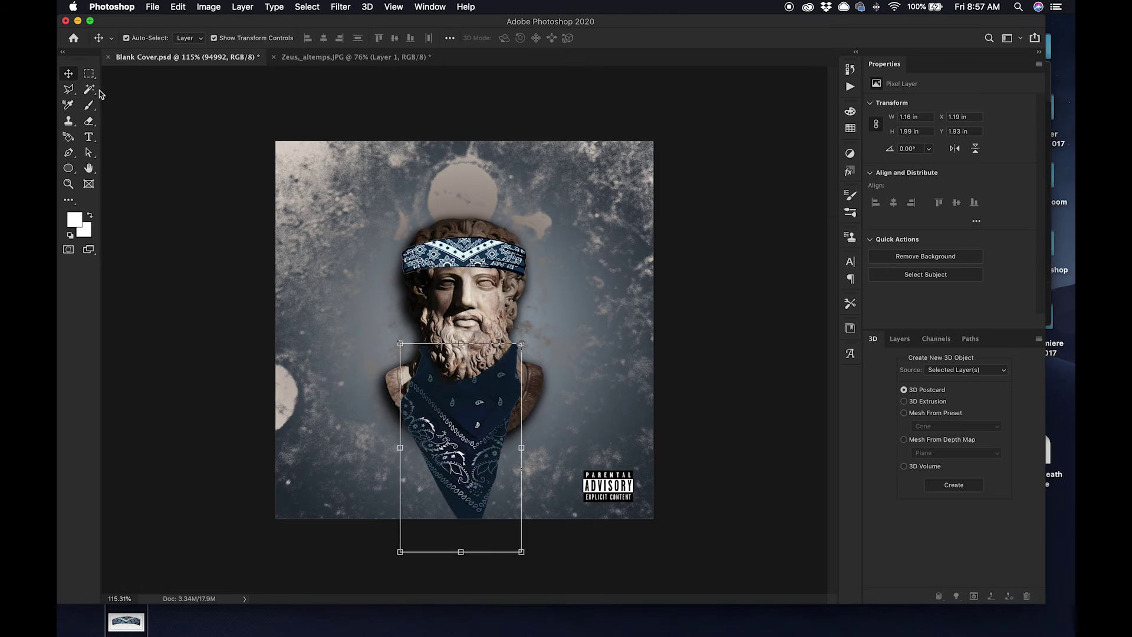
{"action": "left_click", "coordinate": [456, 259]}
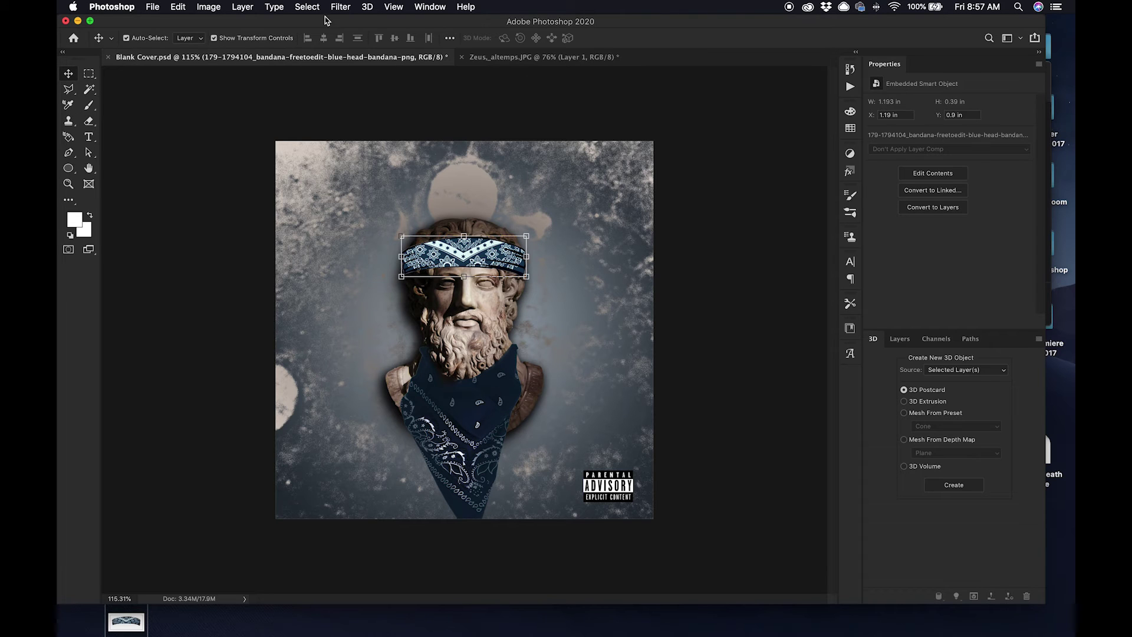
{"action": "left_click", "coordinate": [206, 8]}
{"action": "mouse_move", "coordinate": [266, 39]}
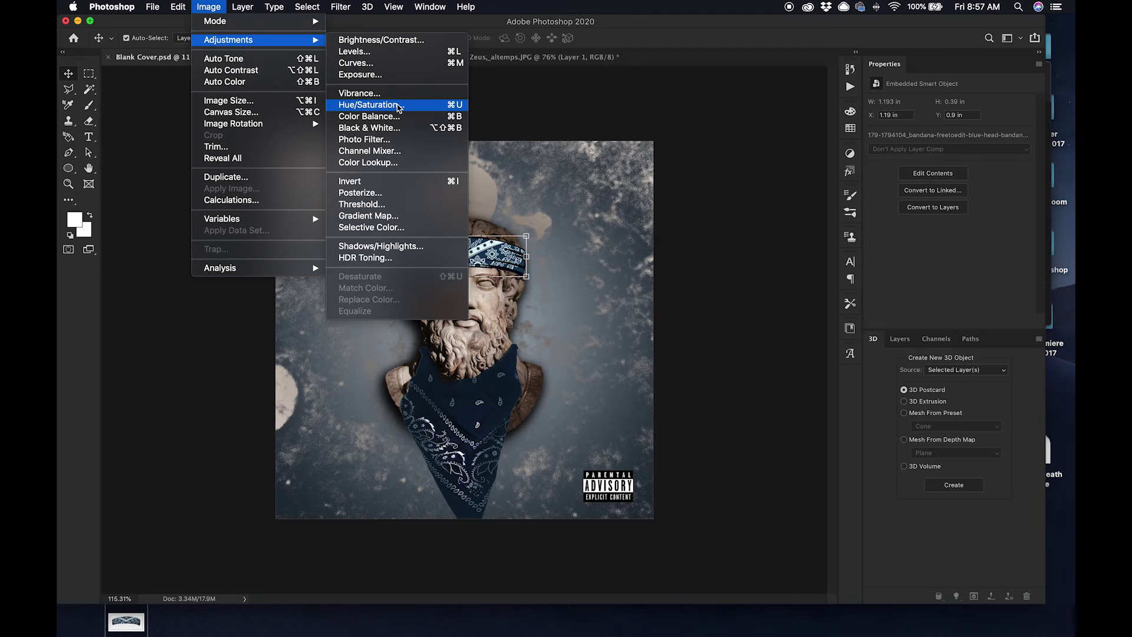
{"action": "left_click", "coordinate": [399, 107]}
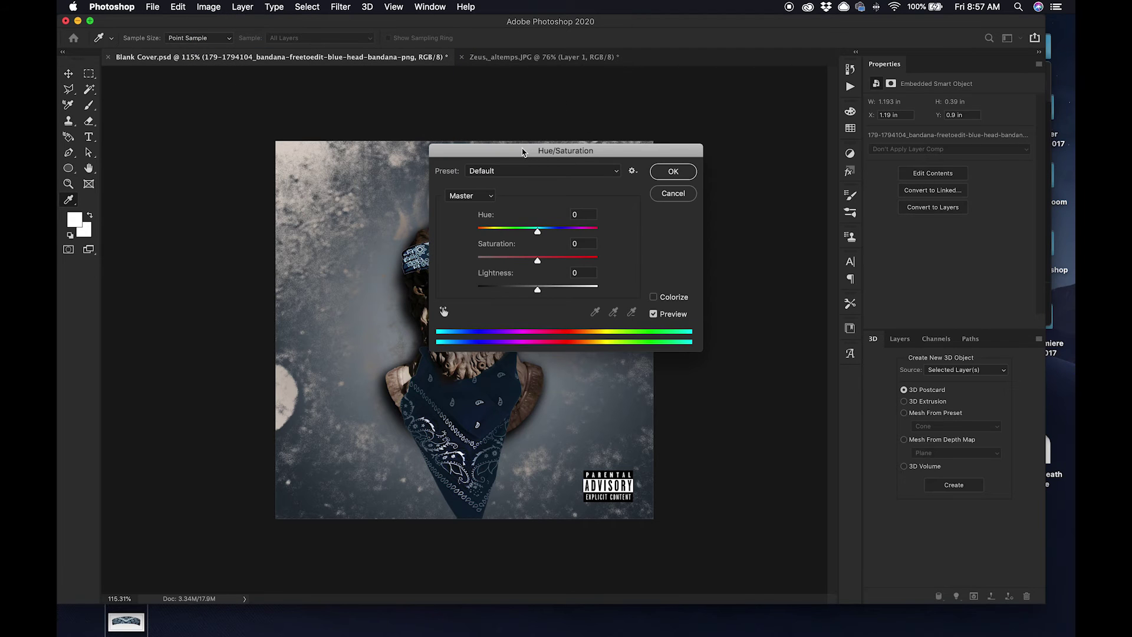
{"action": "left_click_drag", "start_coordinate": [523, 152], "coordinate": [781, 136]}
{"action": "left_click_drag", "start_coordinate": [796, 275], "coordinate": [813, 246]}
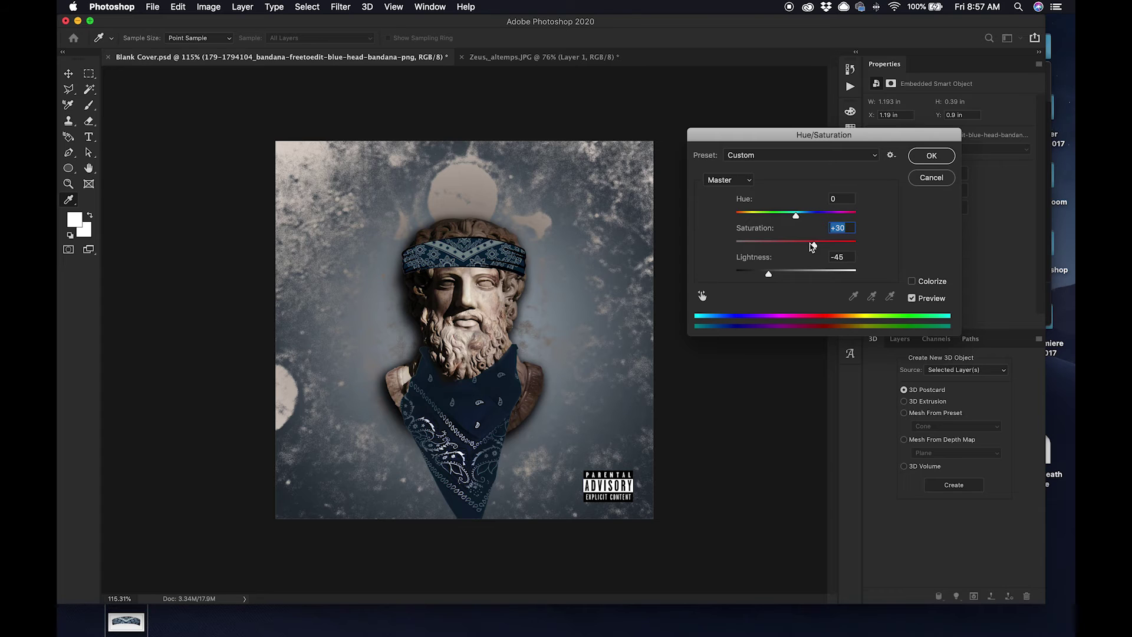
{"action": "left_click", "coordinate": [932, 156]}
{"action": "left_click", "coordinate": [730, 321]}
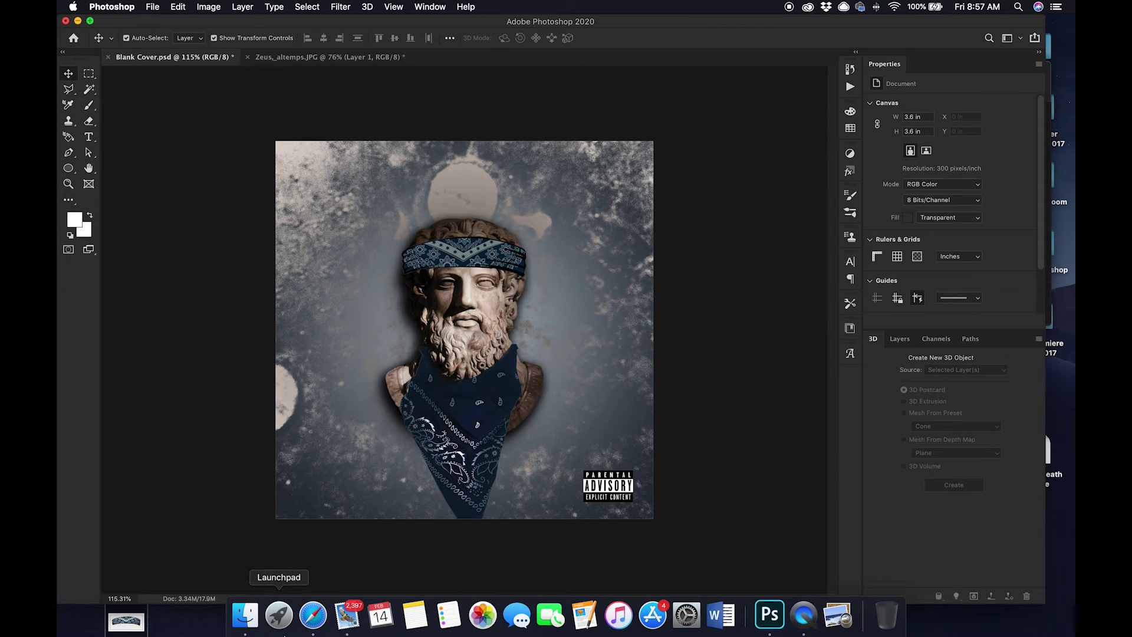
Step: Switch to Finder and open the Desktop folder in the O.D. Ent window
{"action": "left_click", "coordinate": [247, 613]}
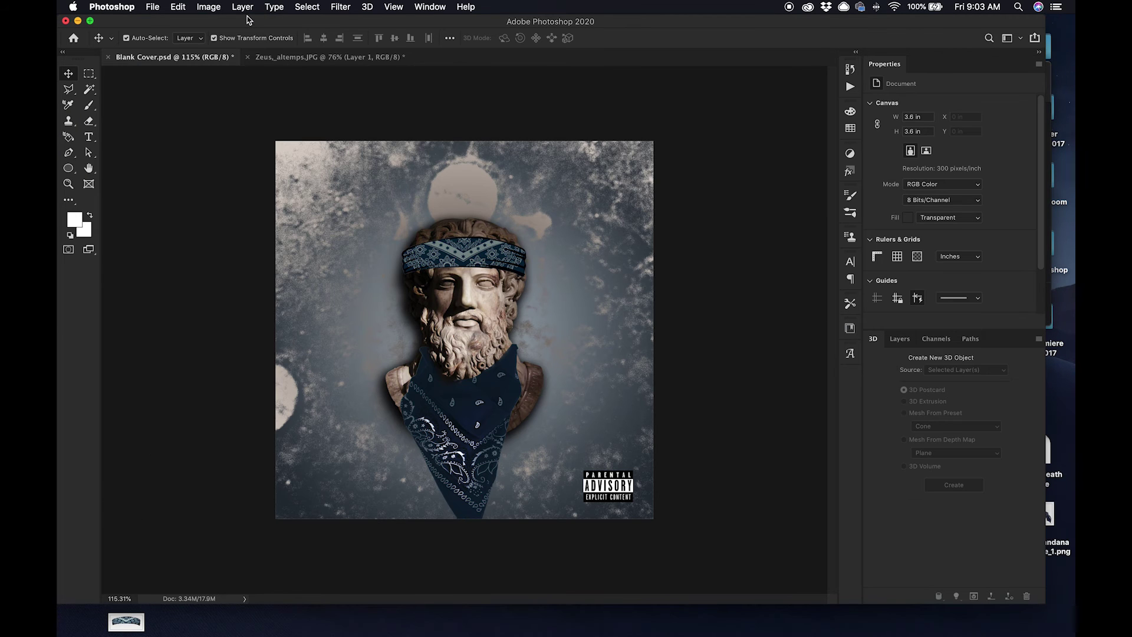
{"action": "mouse_move", "coordinate": [222, 631]}
{"action": "left_click", "coordinate": [252, 615]}
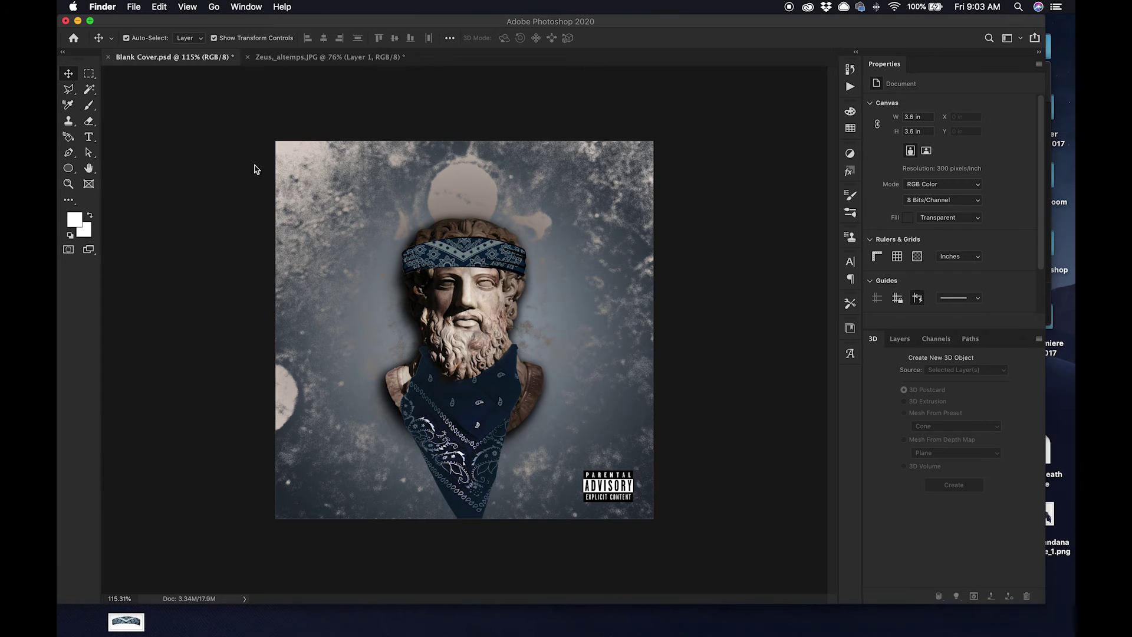
{"action": "mouse_move", "coordinate": [270, 634]}
{"action": "left_click", "coordinate": [252, 615]}
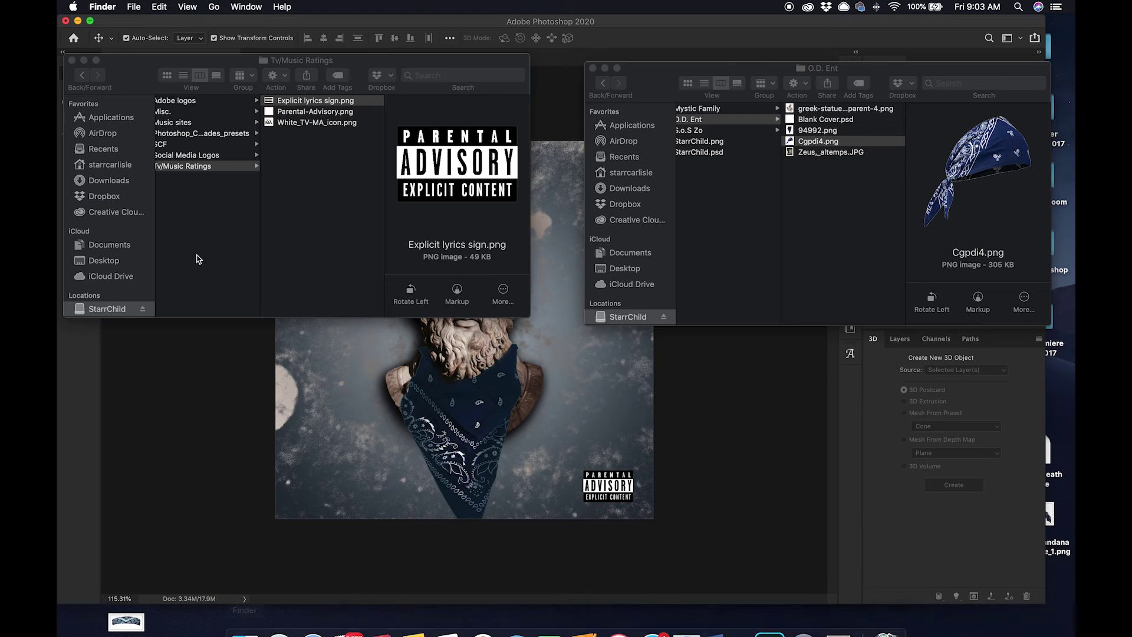
{"action": "scroll", "coordinate": [767, 141], "scroll_direction": "left", "scroll_amount": 5}
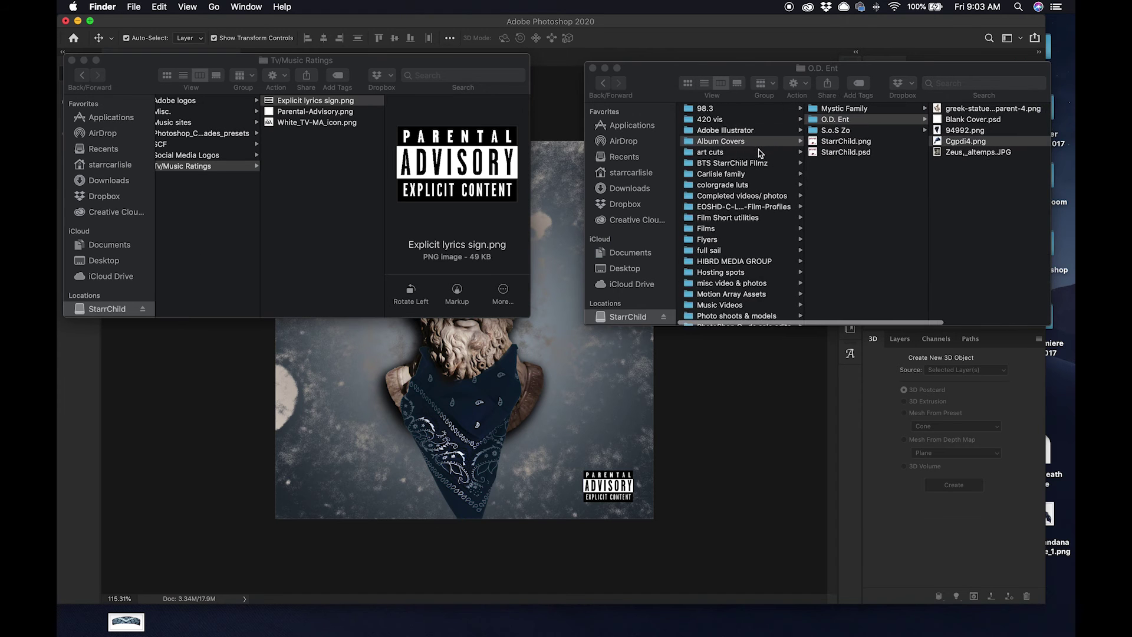
{"action": "scroll", "coordinate": [759, 154], "scroll_direction": "left", "scroll_amount": 5}
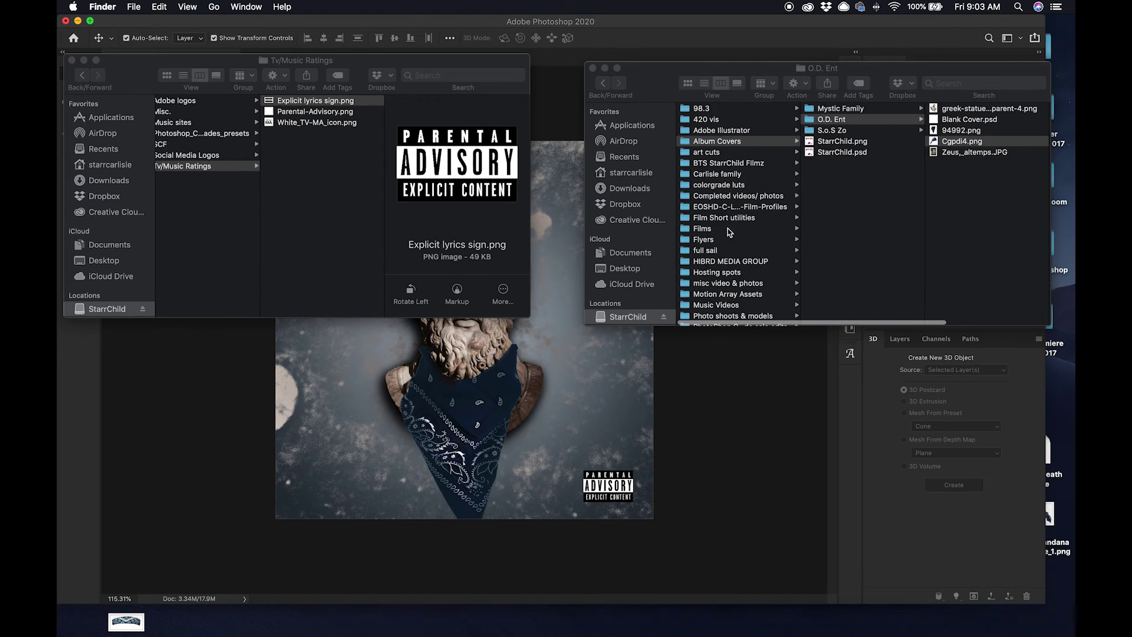
{"action": "left_click", "coordinate": [626, 268]}
{"action": "left_click", "coordinate": [627, 269]}
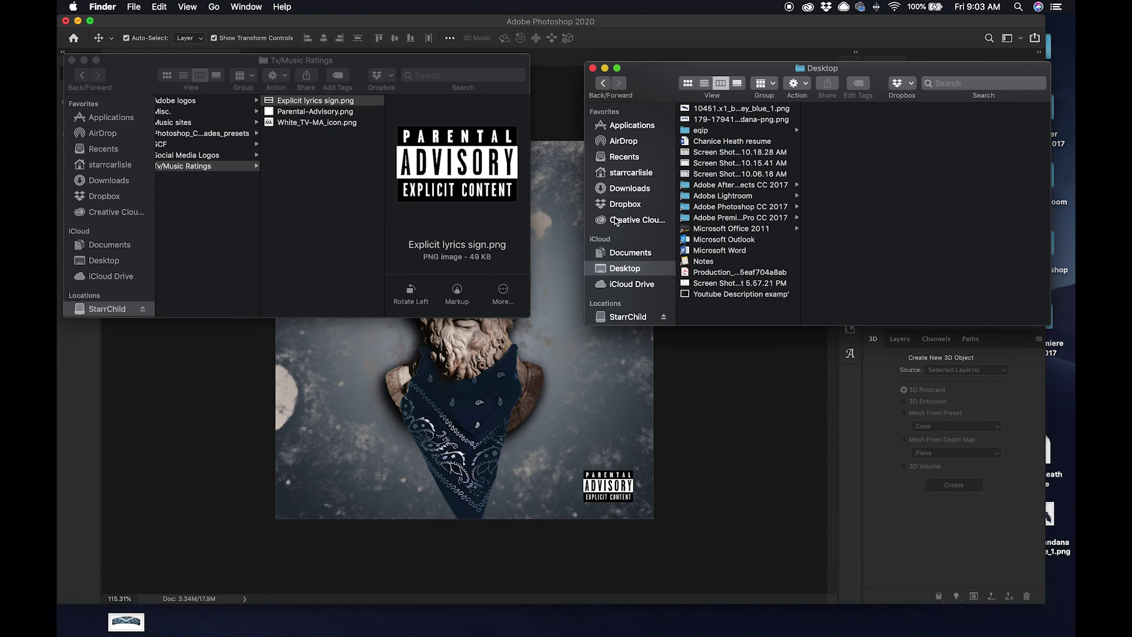
Step: Preview the two headband images and place 10451.x1_bandana_paisley_blue_1.png into the Blank Cover document
{"action": "left_click", "coordinate": [717, 109]}
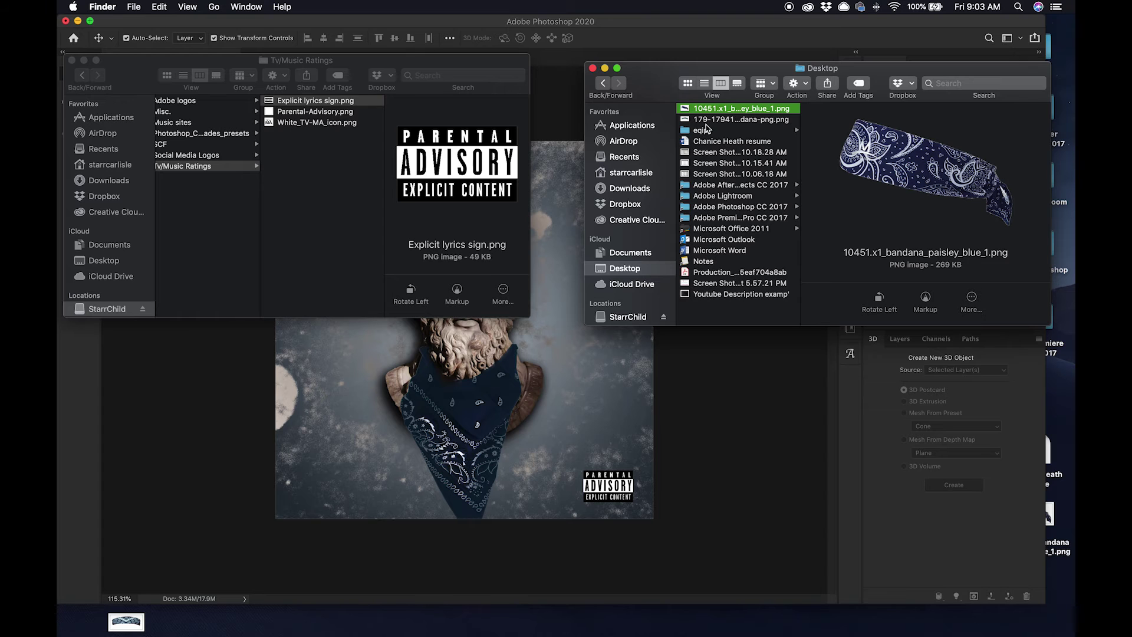
{"action": "left_click", "coordinate": [710, 120]}
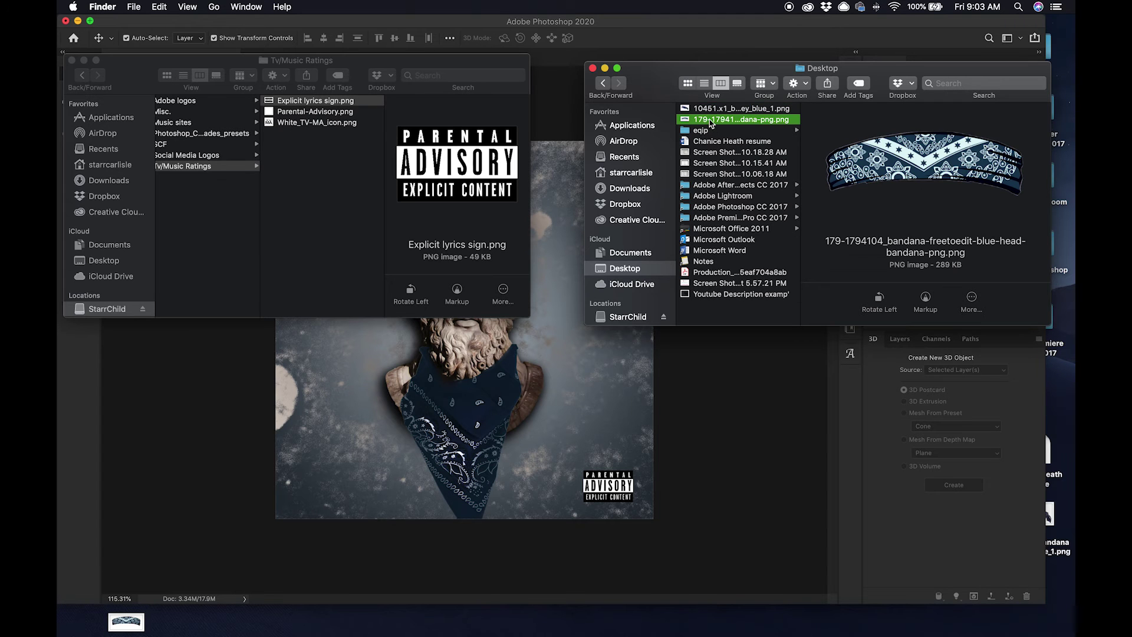
{"action": "left_click", "coordinate": [716, 111]}
{"action": "left_click_drag", "start_coordinate": [731, 111], "coordinate": [476, 363]}
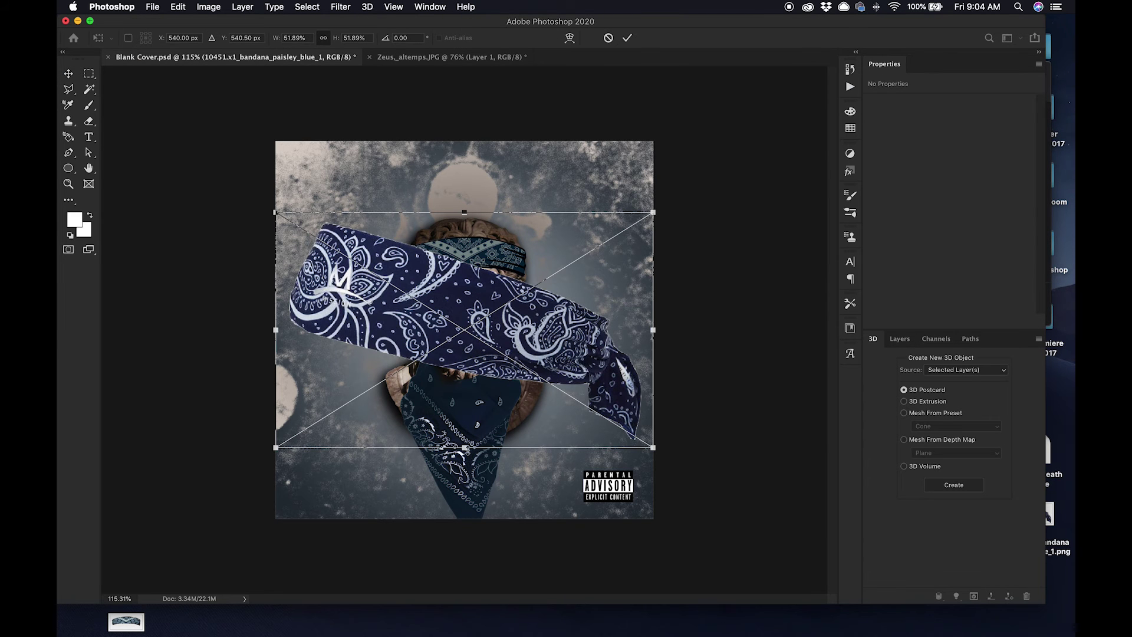
Step: Scale the paisley bandana to 21.73%, rotate it 5.23° over the forehead, and hide the previous headband layer
{"action": "left_click_drag", "start_coordinate": [465, 447], "coordinate": [476, 289]}
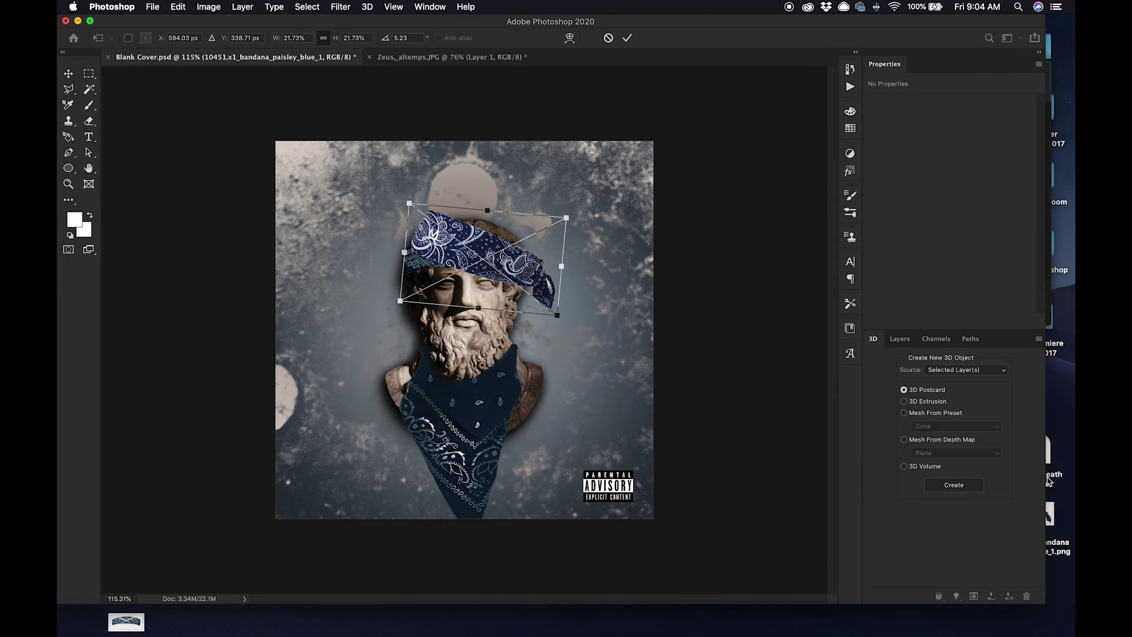
{"action": "left_click", "coordinate": [900, 340]}
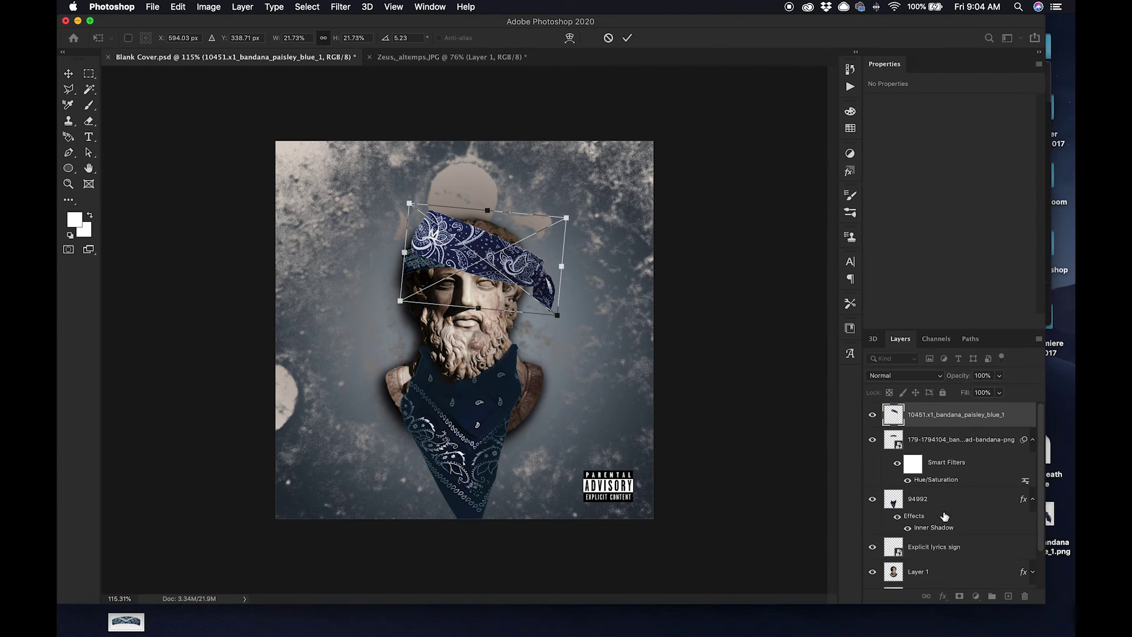
{"action": "left_click", "coordinate": [872, 439]}
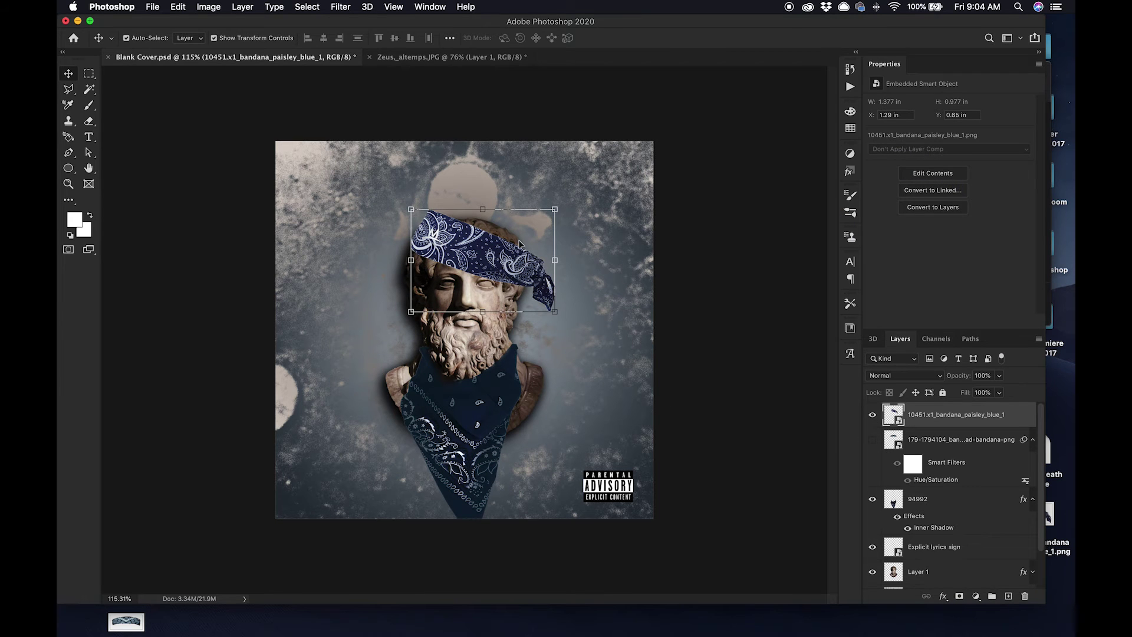
Step: Scale the paisley bandana to 21.46% and reposition it slightly higher on the statue's head
{"action": "left_click_drag", "start_coordinate": [455, 248], "coordinate": [450, 252]}
{"action": "left_click_drag", "start_coordinate": [482, 208], "coordinate": [481, 204]}
{"action": "left_click_drag", "start_coordinate": [486, 241], "coordinate": [487, 253]}
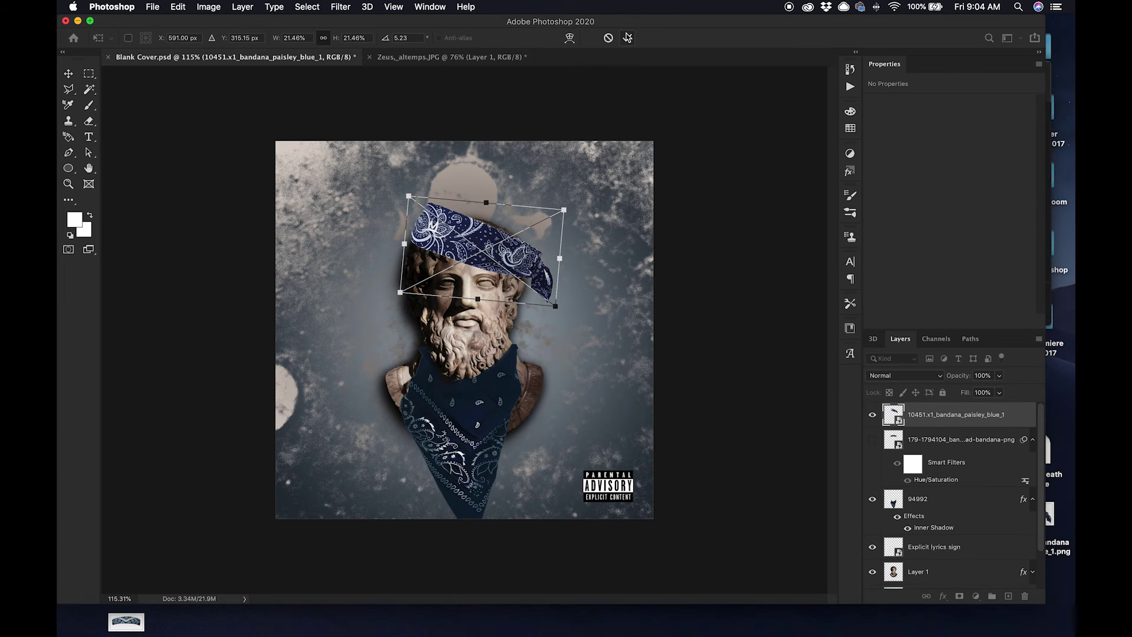
{"action": "left_click", "coordinate": [627, 38]}
{"action": "left_click", "coordinate": [730, 203]}
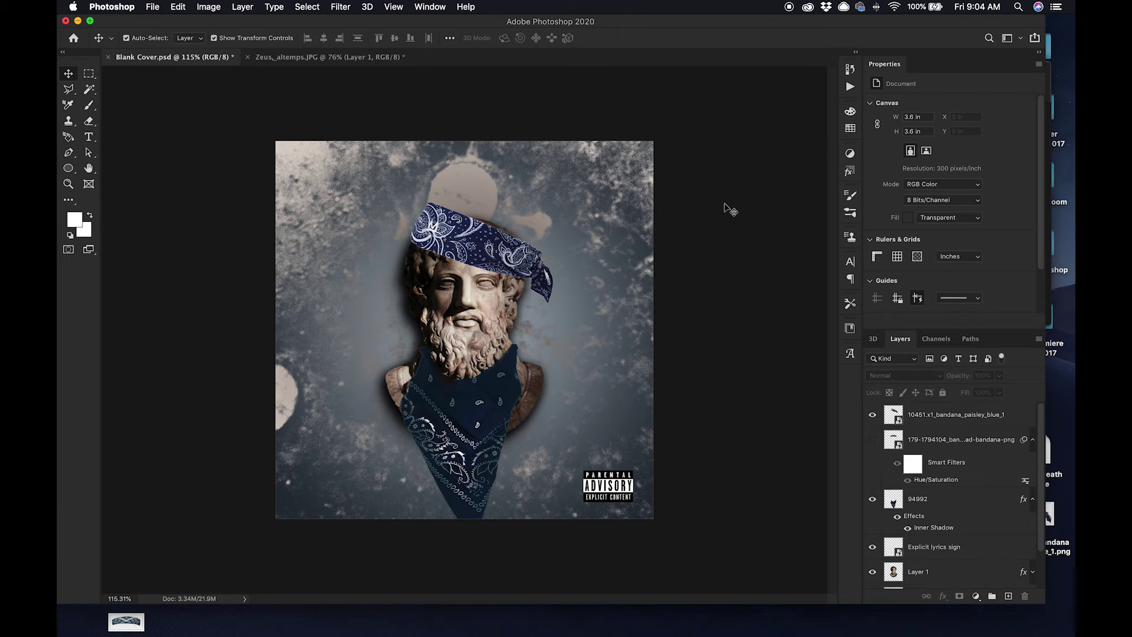
Step: Squash the paisley bandana to 16.35% height at 21.46% width, positioned across the statue's forehead
{"action": "left_click", "coordinate": [457, 253]}
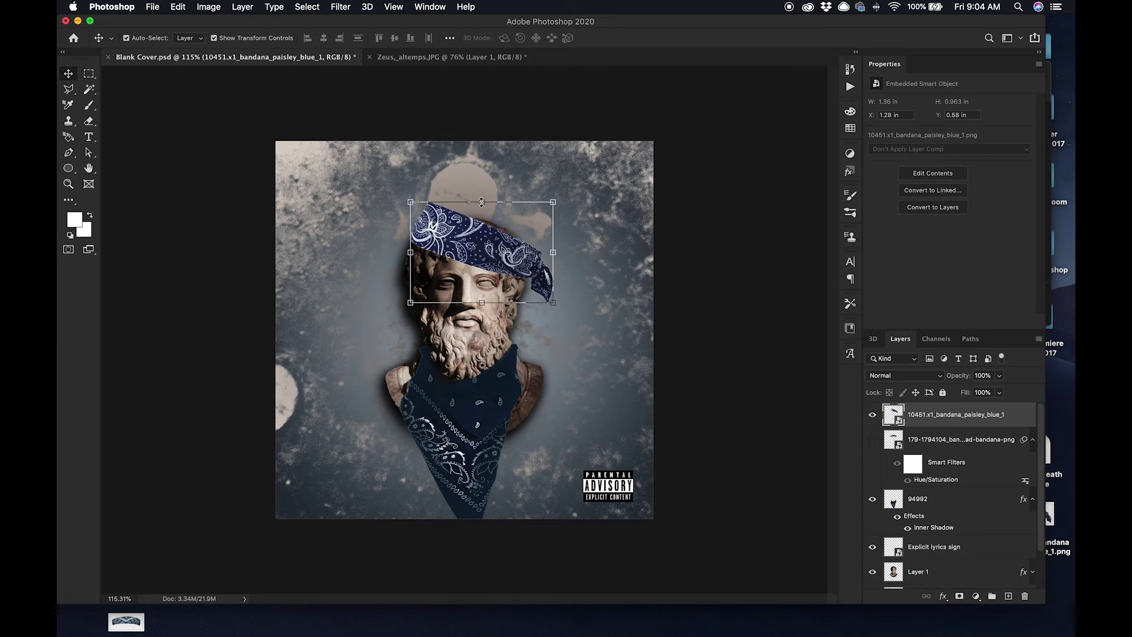
{"action": "left_click_drag", "start_coordinate": [481, 202], "coordinate": [473, 248]}
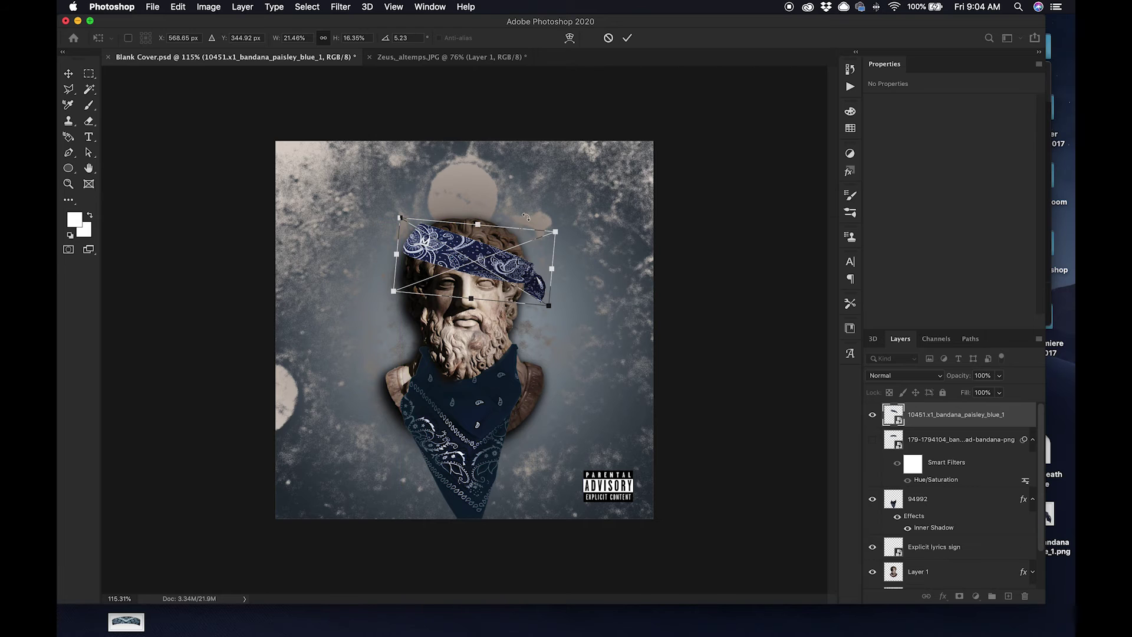
{"action": "left_click", "coordinate": [628, 37]}
{"action": "left_click", "coordinate": [706, 153]}
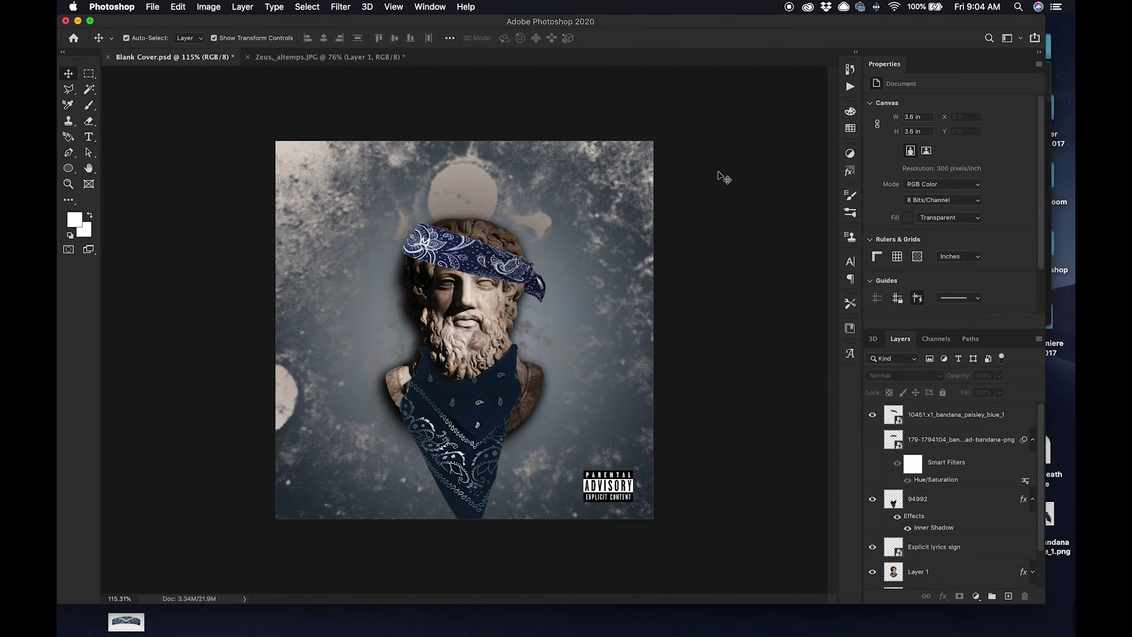
Step: Apply a Levels adjustment to the paisley bandana layer with the midtone input at 0.79, and deselect the layer
{"action": "left_click", "coordinate": [928, 420]}
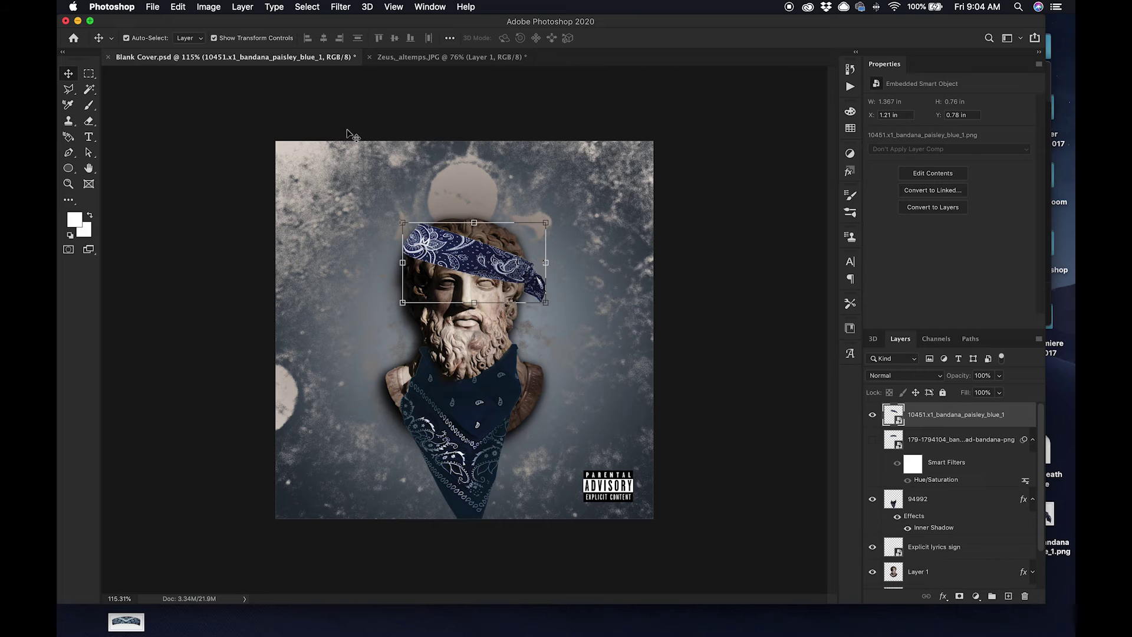
{"action": "left_click", "coordinate": [209, 7]}
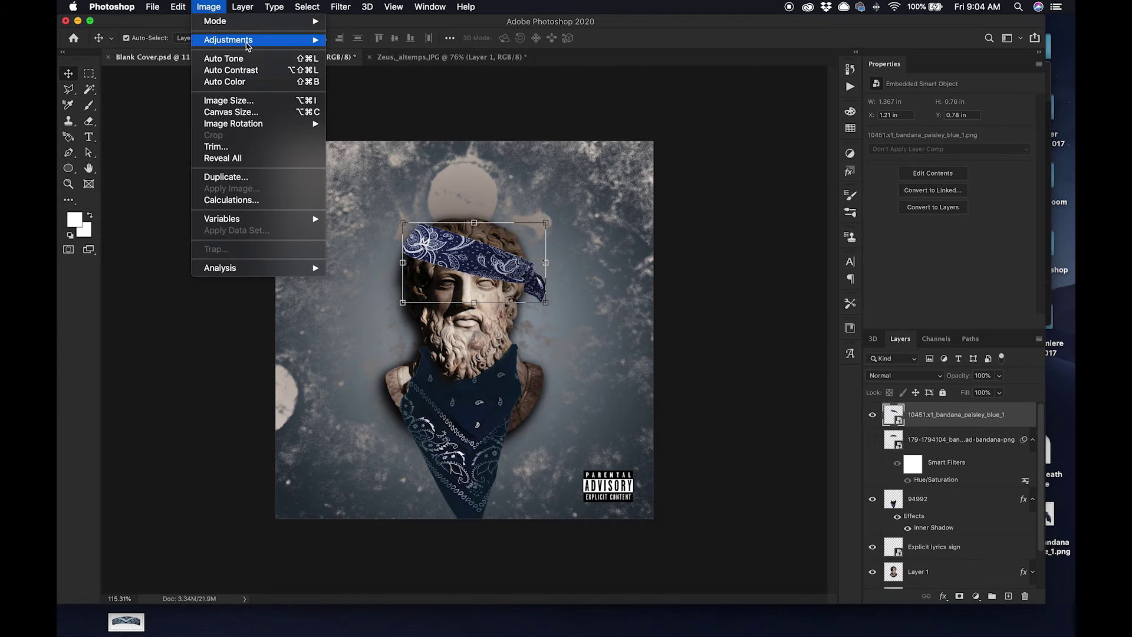
{"action": "mouse_move", "coordinate": [260, 40]}
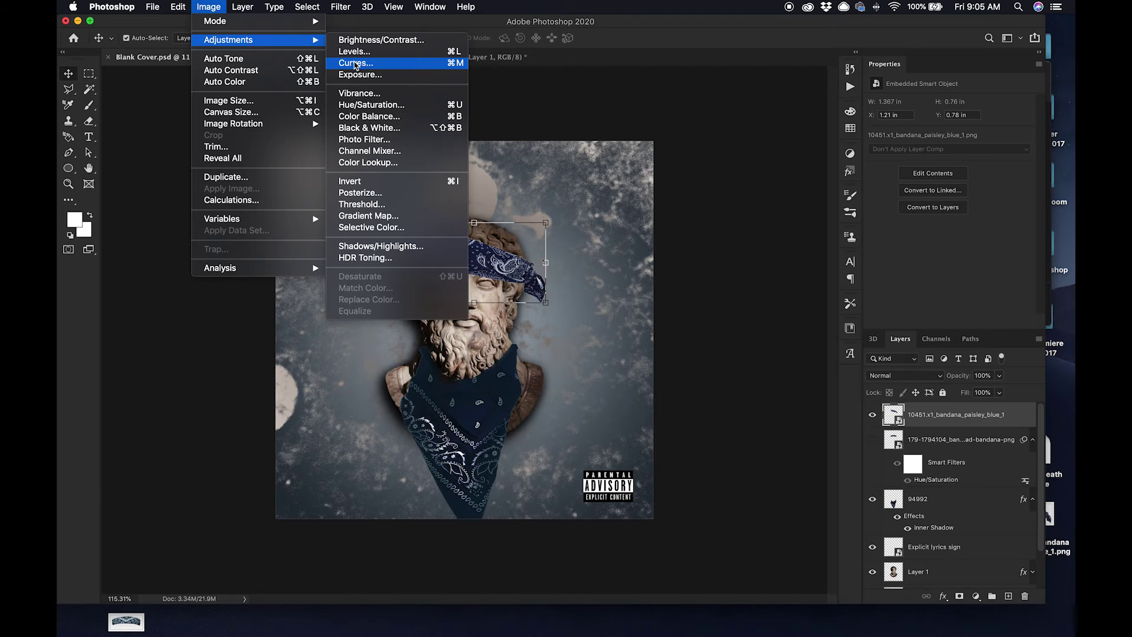
{"action": "left_click", "coordinate": [349, 51]}
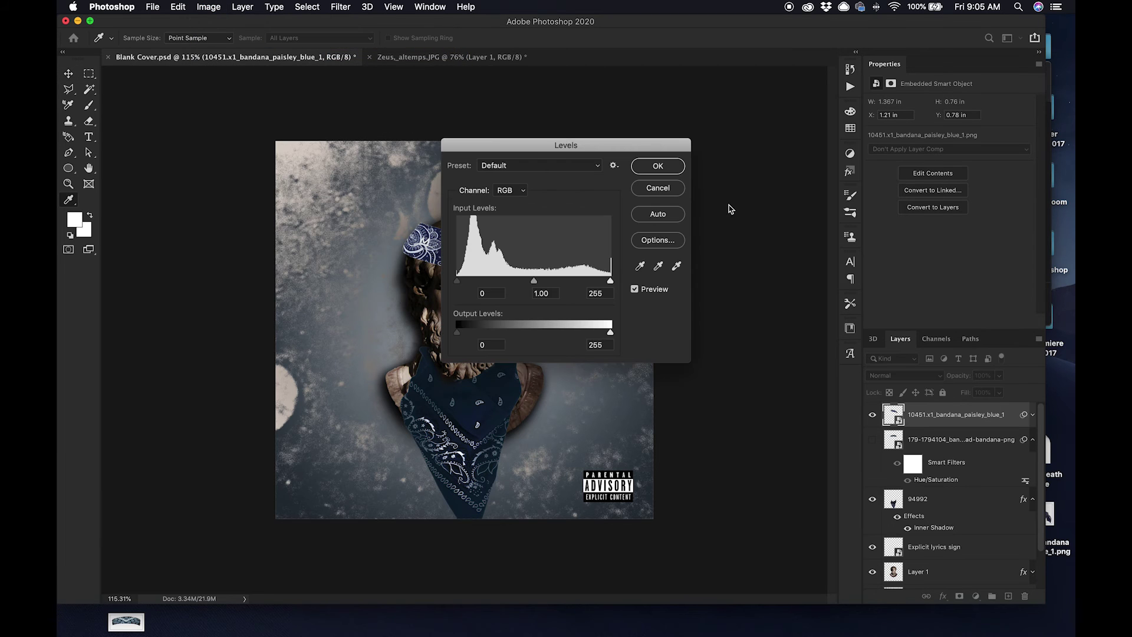
{"action": "left_click_drag", "start_coordinate": [551, 152], "coordinate": [783, 153]}
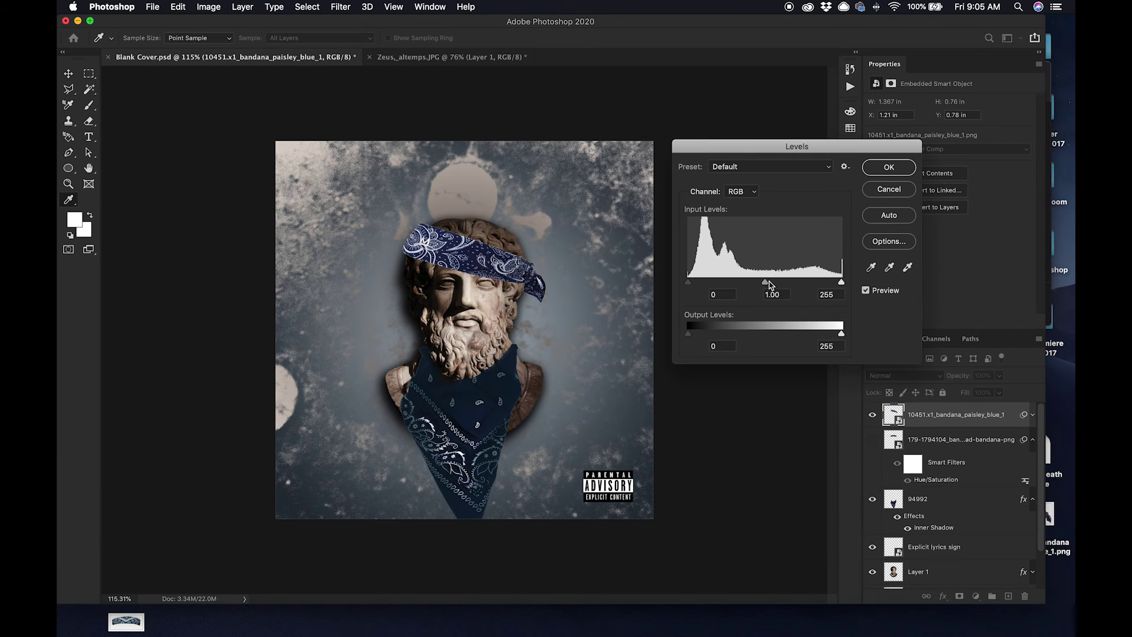
{"action": "left_click_drag", "start_coordinate": [769, 285], "coordinate": [860, 287]}
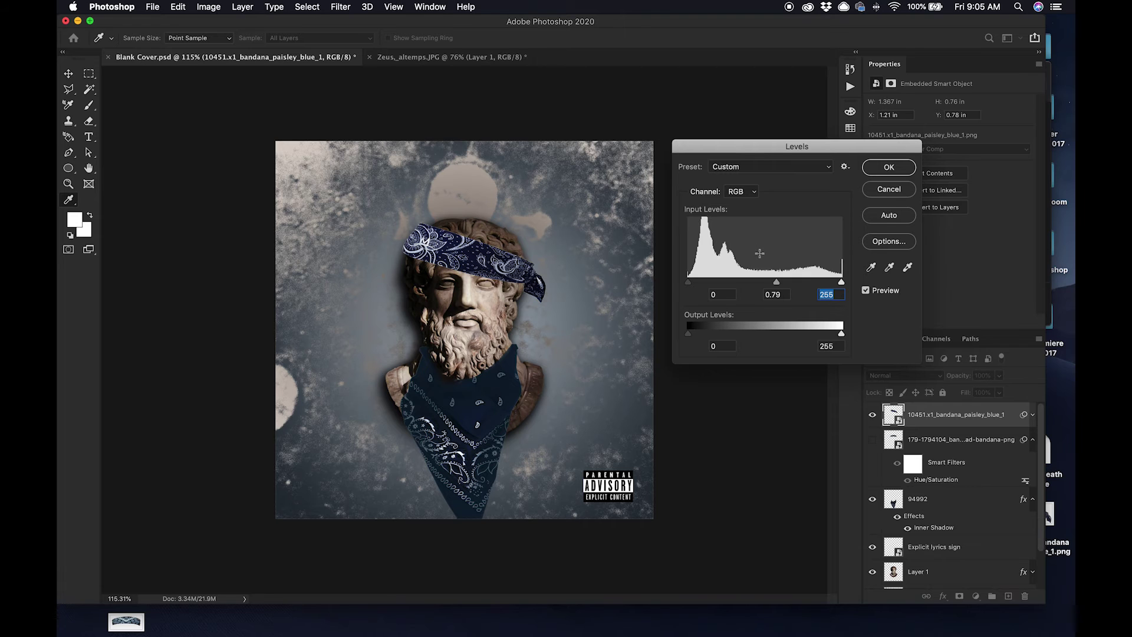
{"action": "left_click", "coordinate": [889, 167]}
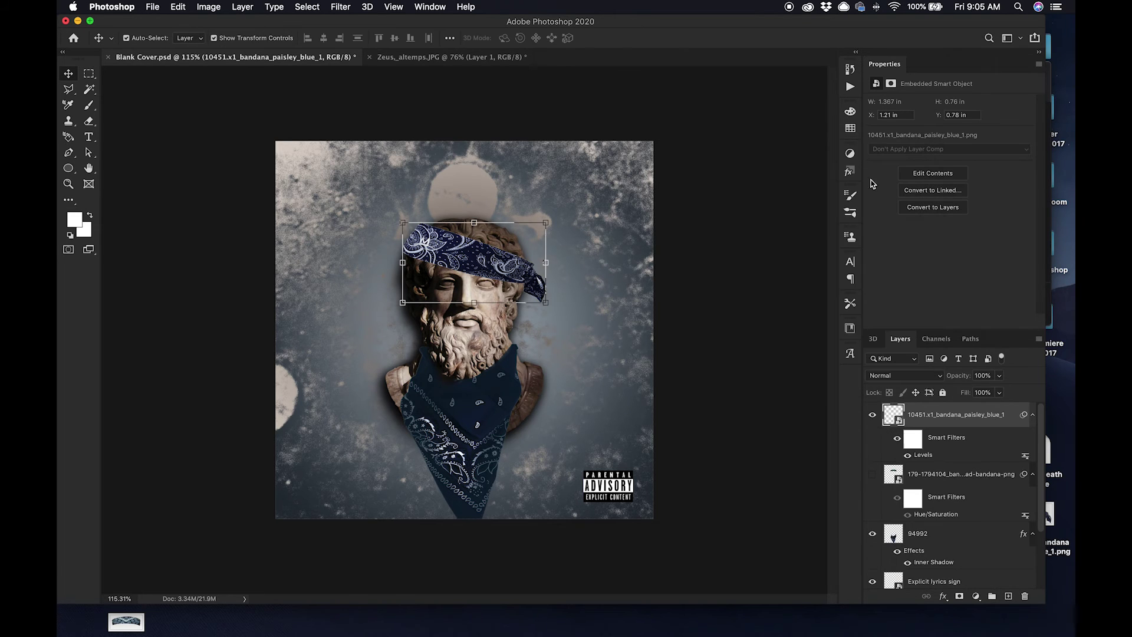
{"action": "key", "text": "v"}
{"action": "left_click", "coordinate": [800, 266]}
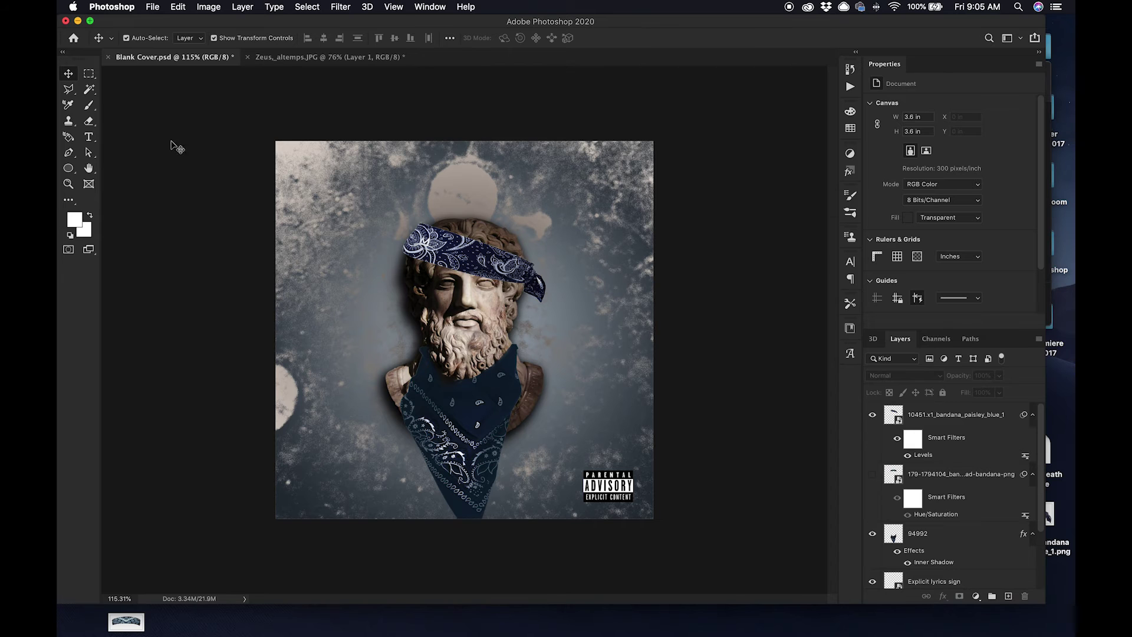
Step: Switch to Finder and open the Misc. folder inside art cuts
{"action": "left_click", "coordinate": [245, 619]}
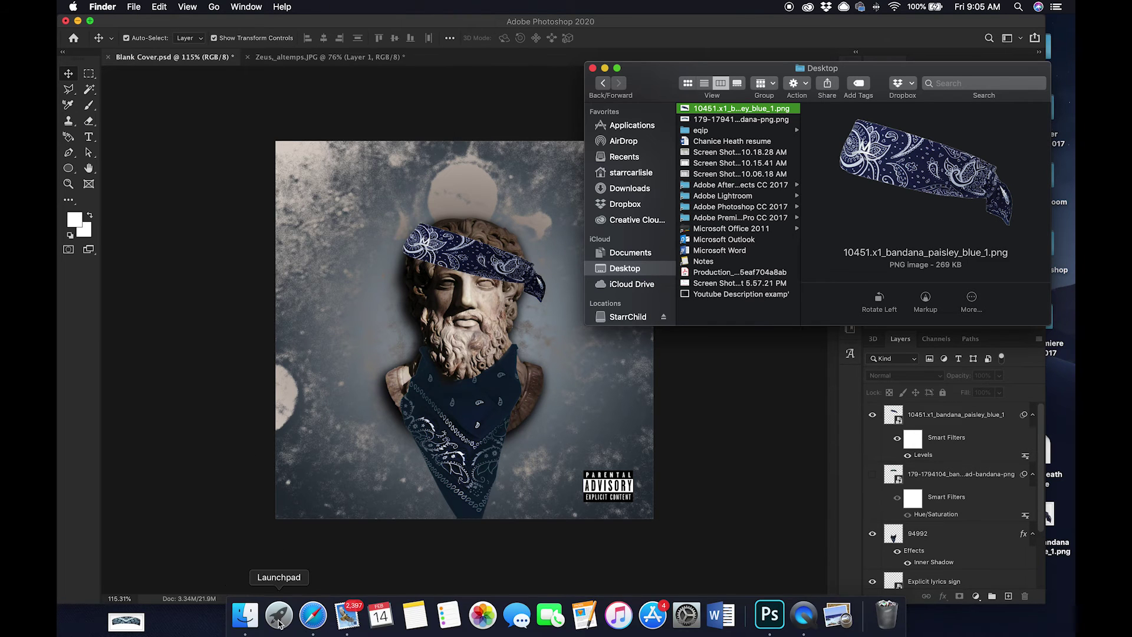
{"action": "left_click", "coordinate": [245, 616]}
{"action": "scroll", "coordinate": [285, 211], "scroll_direction": "left", "scroll_amount": 5}
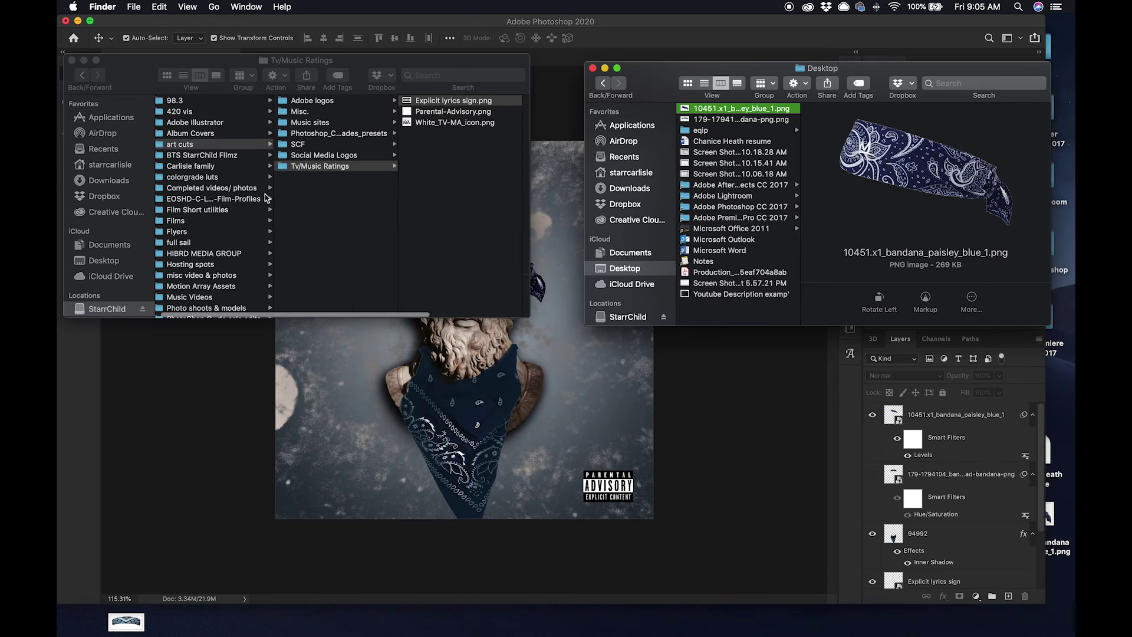
{"action": "scroll", "coordinate": [235, 243], "scroll_direction": "down", "scroll_amount": 5}
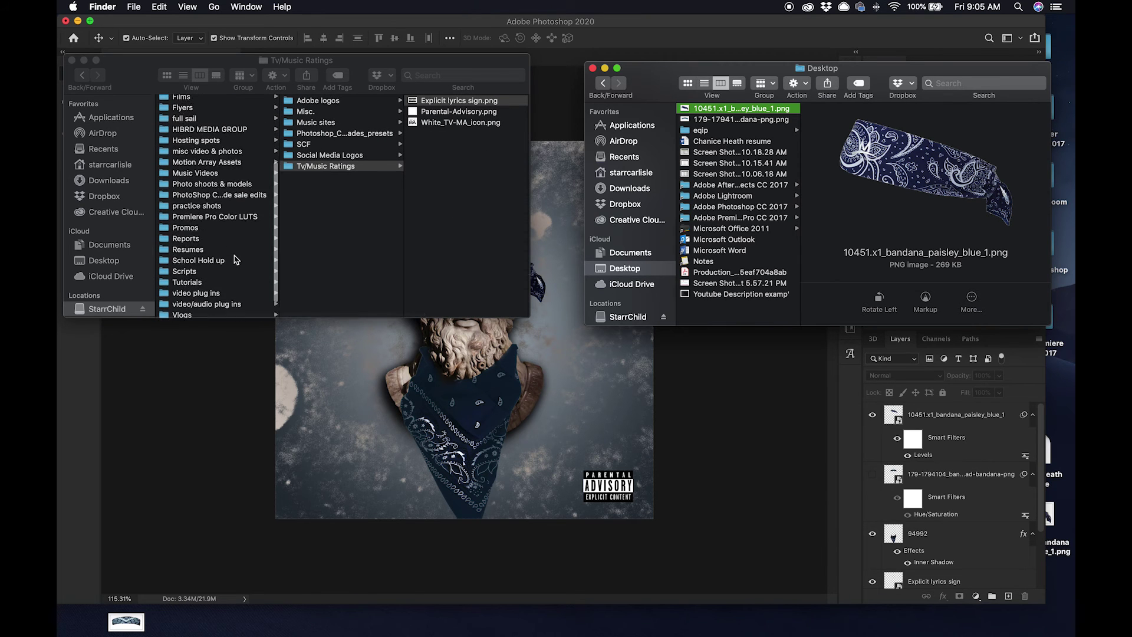
{"action": "scroll", "coordinate": [195, 177], "scroll_direction": "up", "scroll_amount": 5}
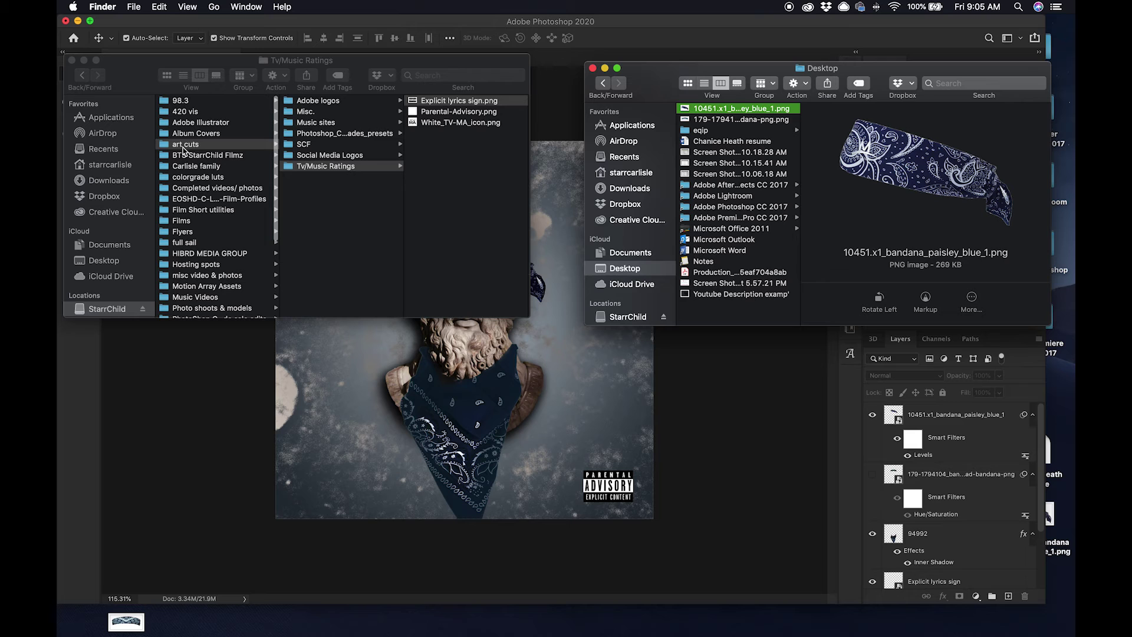
{"action": "left_click", "coordinate": [300, 112]}
{"action": "left_click", "coordinate": [301, 111]}
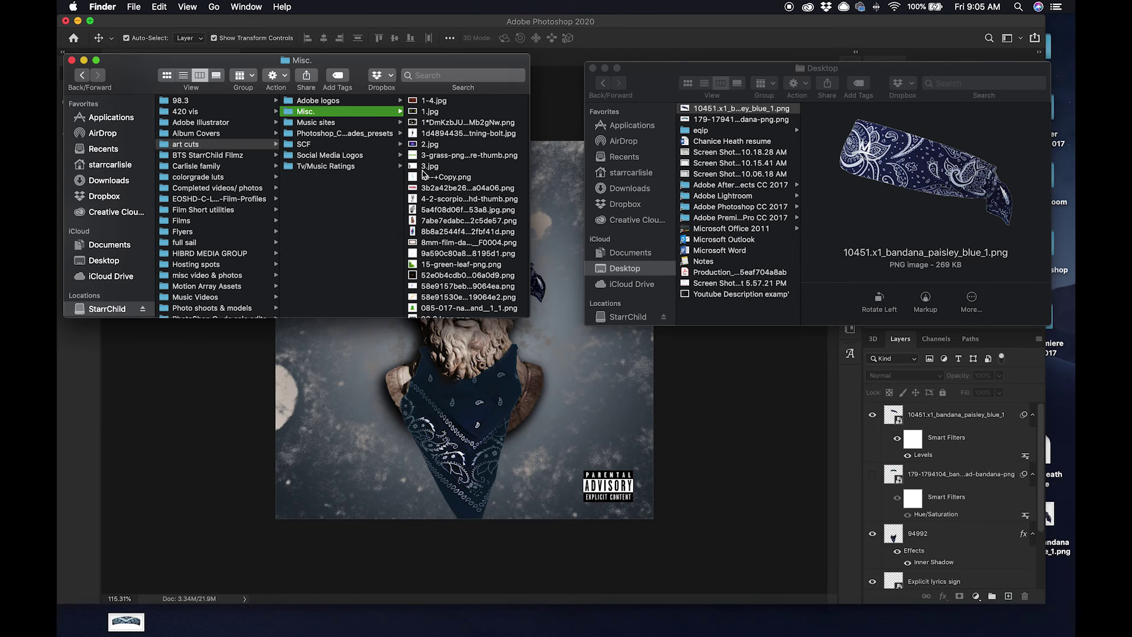
Step: Look through the end of the Misc. folder for artwork and preview tan-stained-paper-texture-8.jpg
{"action": "scroll", "coordinate": [460, 250], "scroll_direction": "down", "scroll_amount": 15}
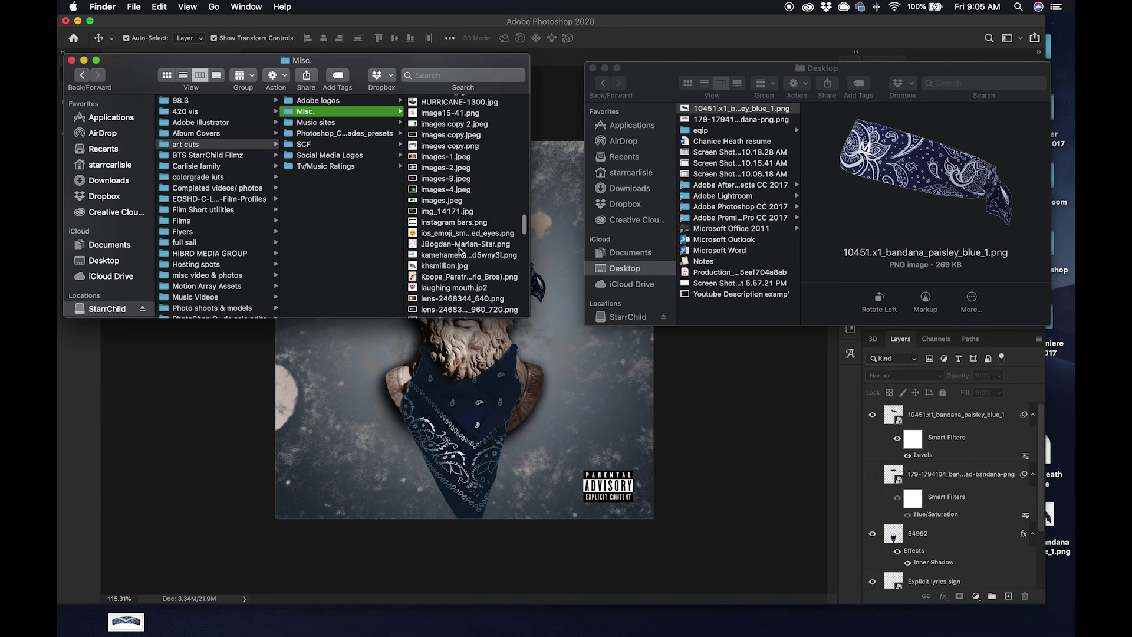
{"action": "scroll", "coordinate": [460, 250], "scroll_direction": "down", "scroll_amount": 15}
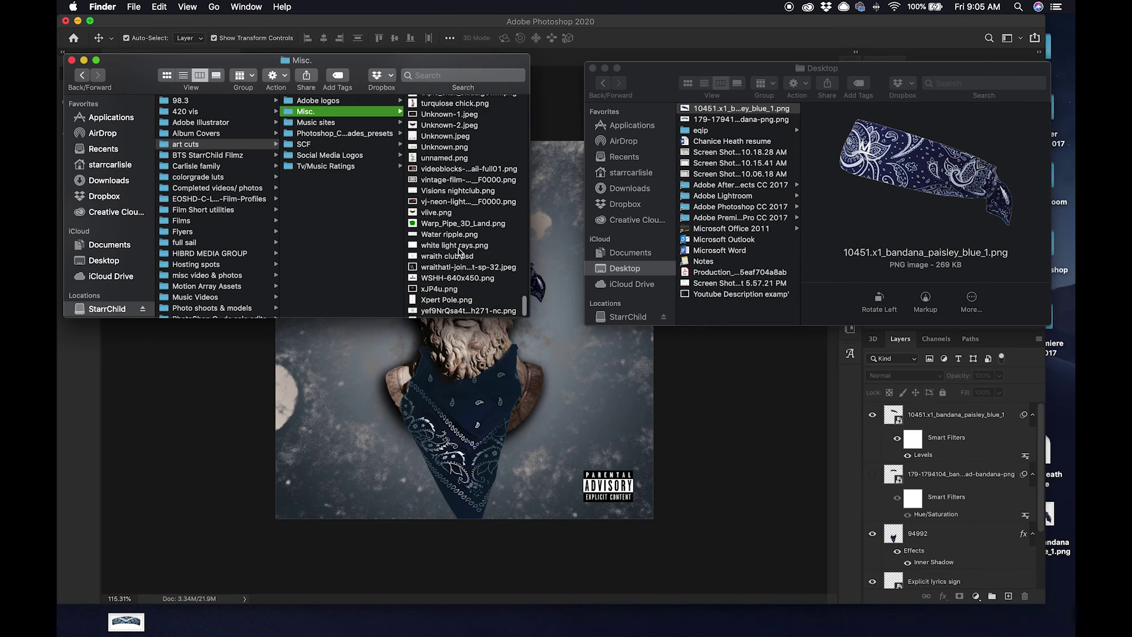
{"action": "scroll", "coordinate": [460, 250], "scroll_direction": "up", "scroll_amount": 5}
{"action": "left_click", "coordinate": [436, 186]}
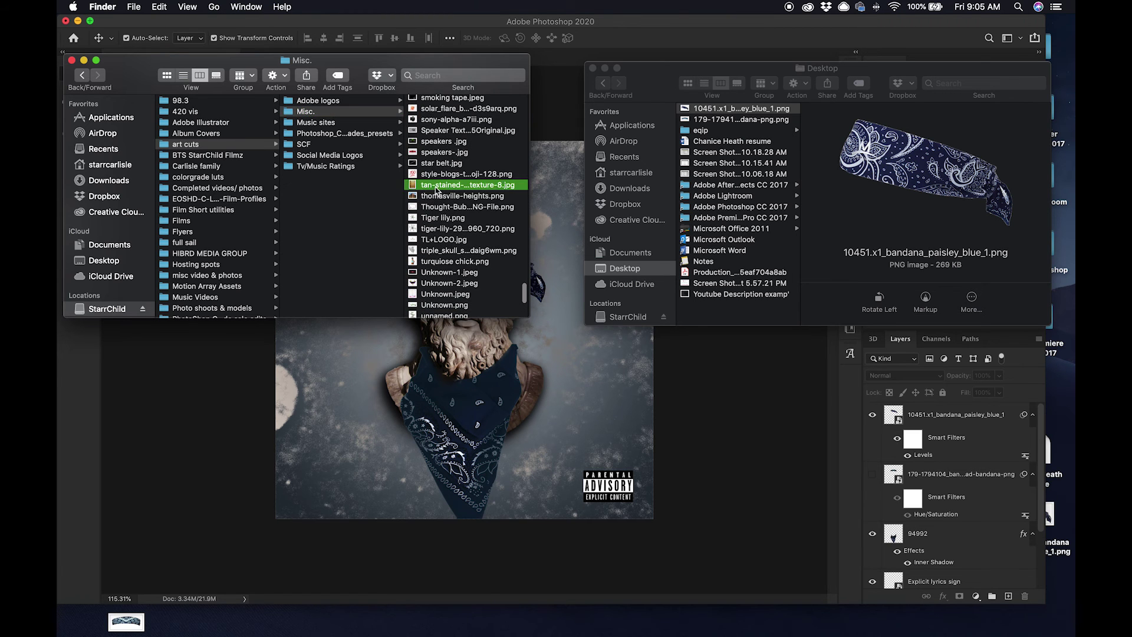
{"action": "scroll", "coordinate": [347, 220], "scroll_direction": "down", "scroll_amount": 1}
{"action": "scroll", "coordinate": [347, 220], "scroll_direction": "down", "scroll_amount": 5}
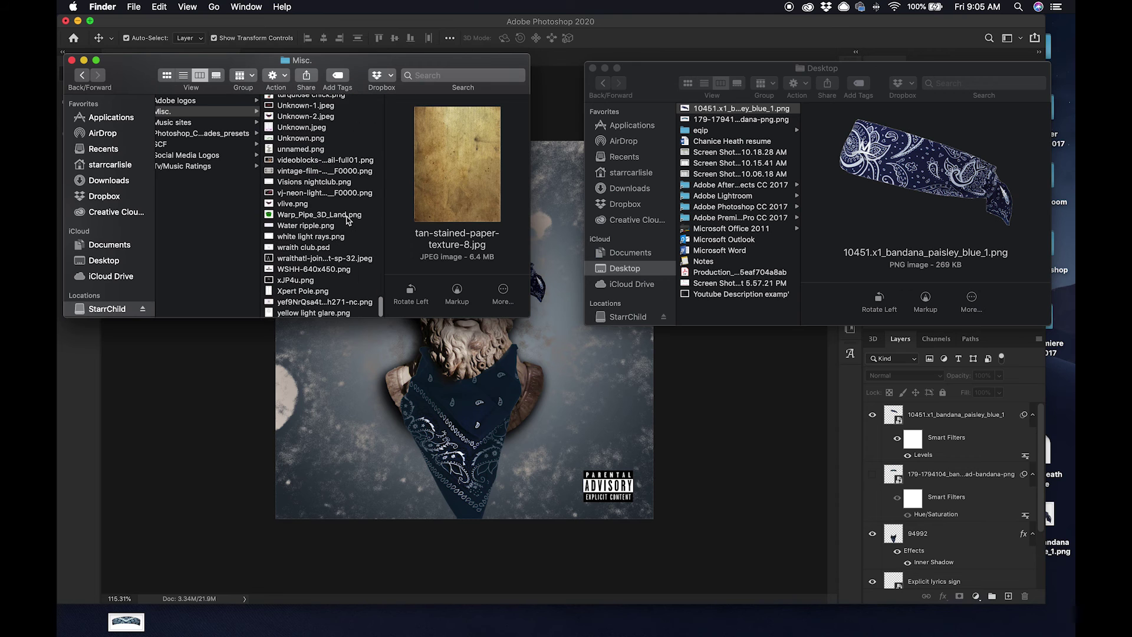
Step: Look back through the Misc. folder from its end for background artwork and preview Gold backdrop.png
{"action": "scroll", "coordinate": [348, 219], "scroll_direction": "up", "scroll_amount": 6}
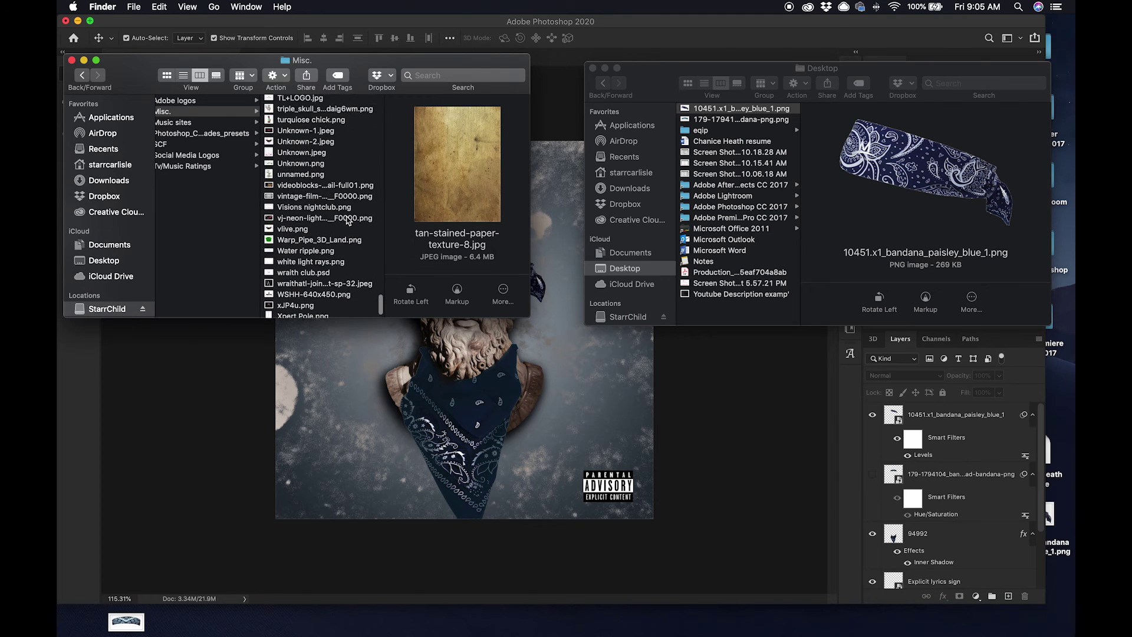
{"action": "scroll", "coordinate": [347, 220], "scroll_direction": "up", "scroll_amount": 8}
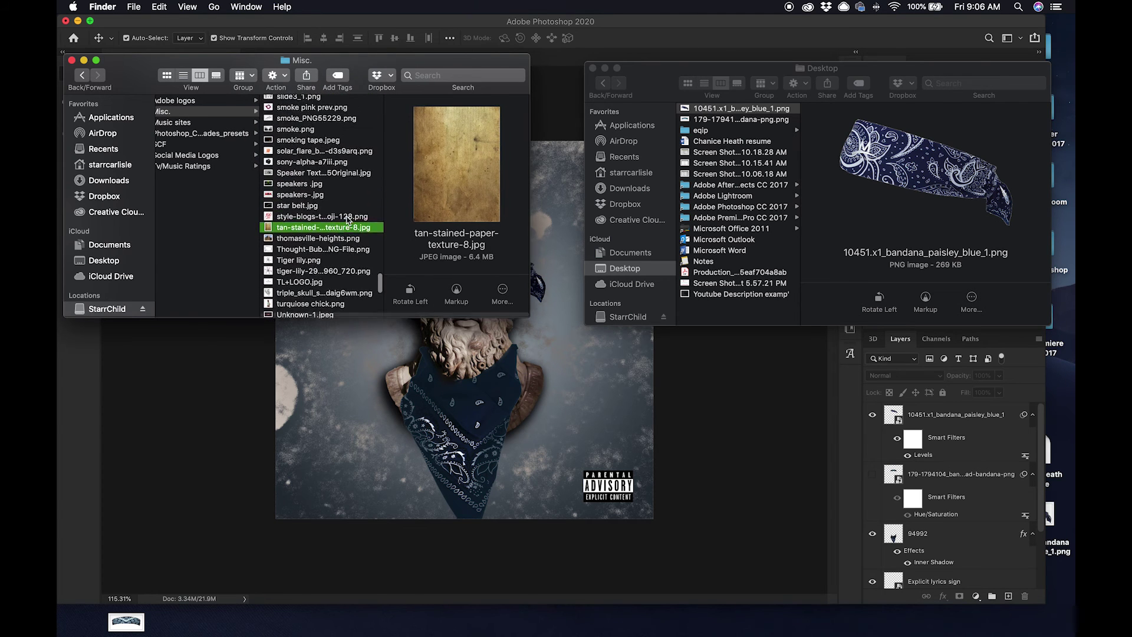
{"action": "scroll", "coordinate": [347, 220], "scroll_direction": "up", "scroll_amount": 7}
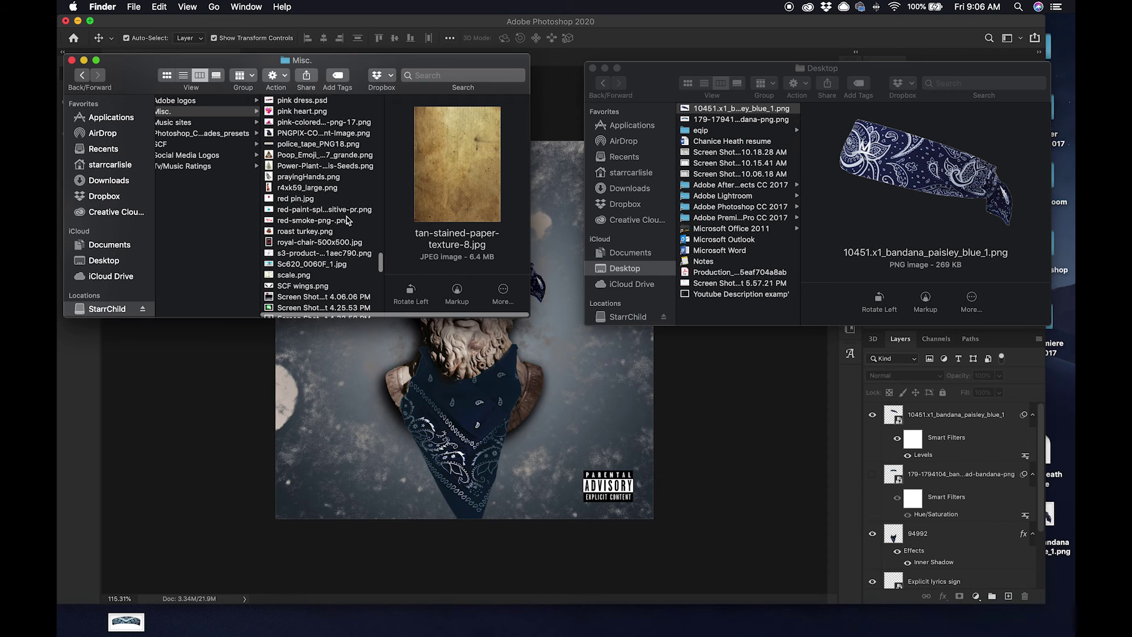
{"action": "scroll", "coordinate": [346, 220], "scroll_direction": "up", "scroll_amount": 5}
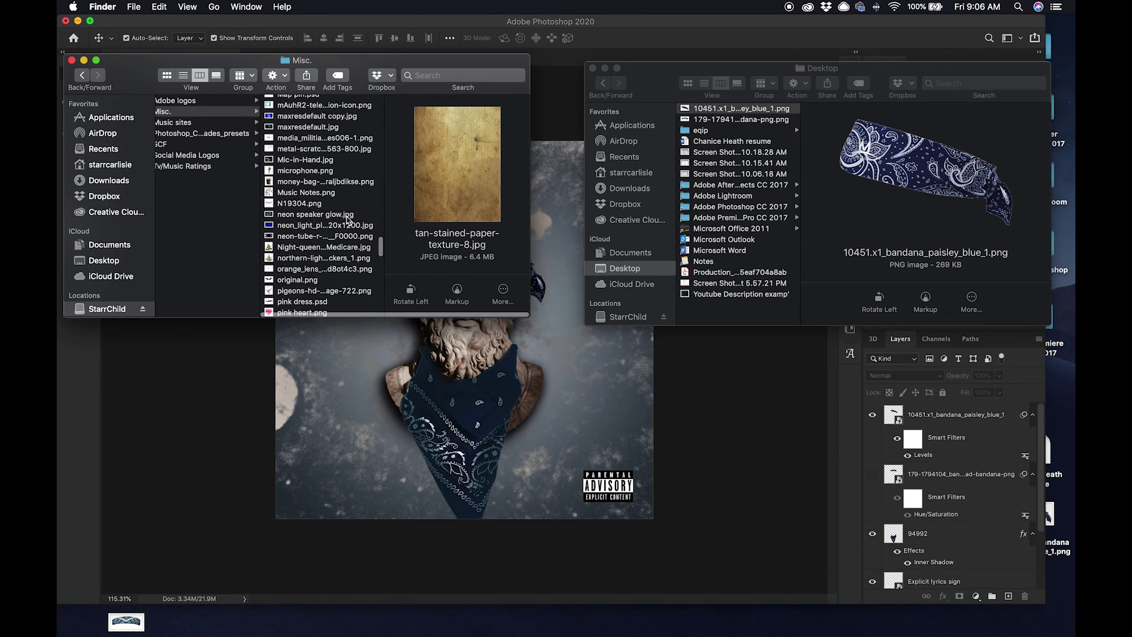
{"action": "scroll", "coordinate": [348, 220], "scroll_direction": "up", "scroll_amount": 5}
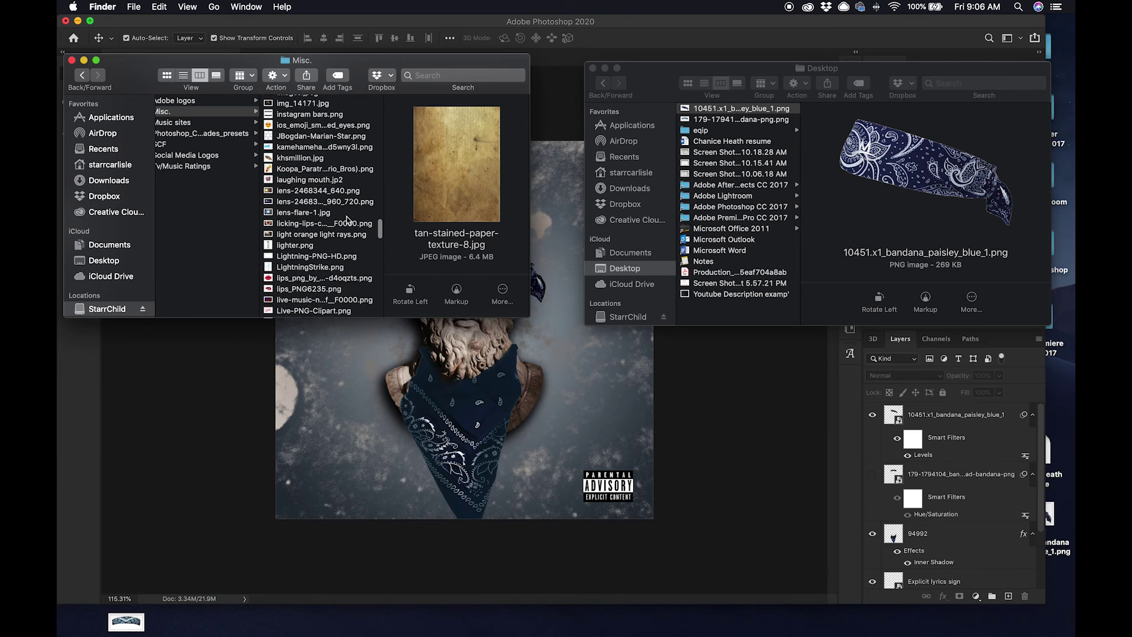
{"action": "scroll", "coordinate": [291, 202], "scroll_direction": "up", "scroll_amount": 3}
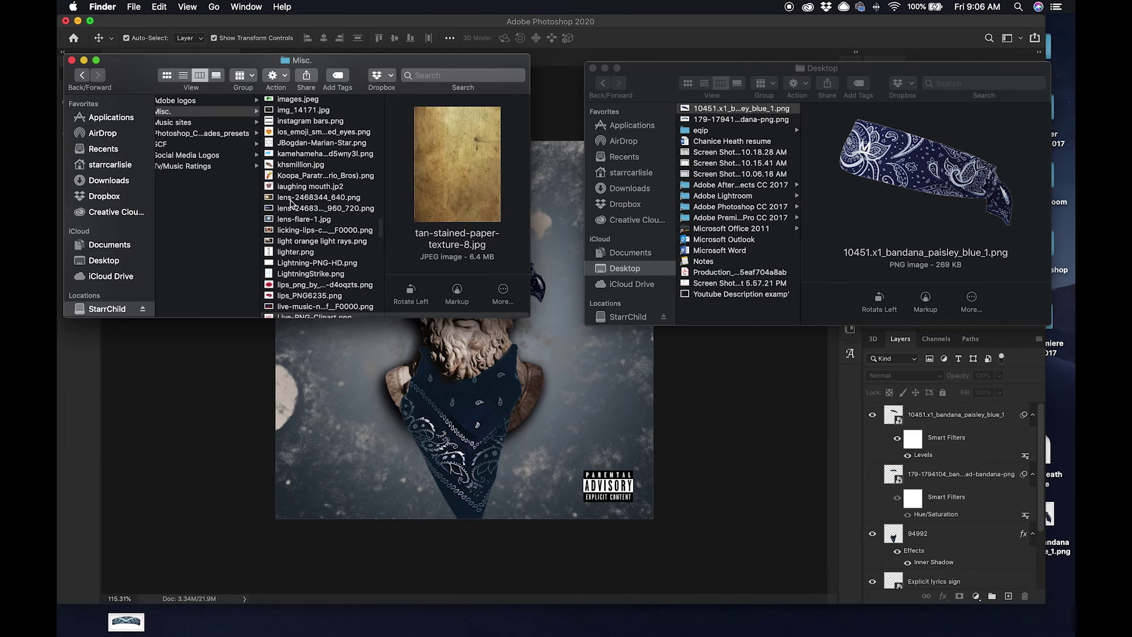
{"action": "scroll", "coordinate": [290, 202], "scroll_direction": "up", "scroll_amount": 6}
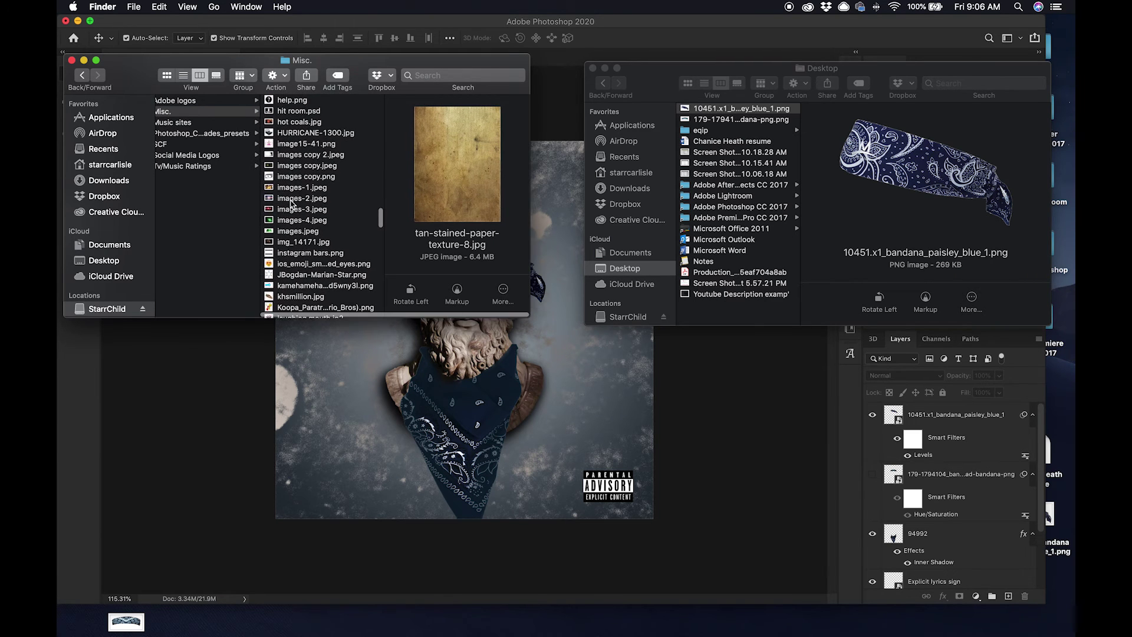
{"action": "scroll", "coordinate": [290, 202], "scroll_direction": "up", "scroll_amount": 3}
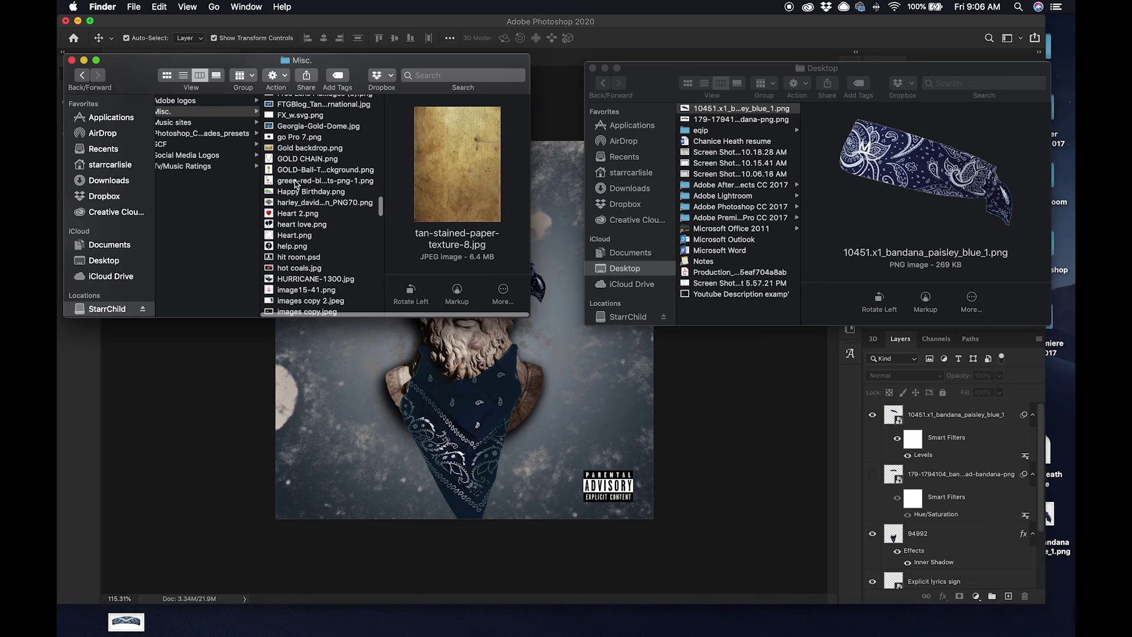
{"action": "left_click", "coordinate": [303, 149]}
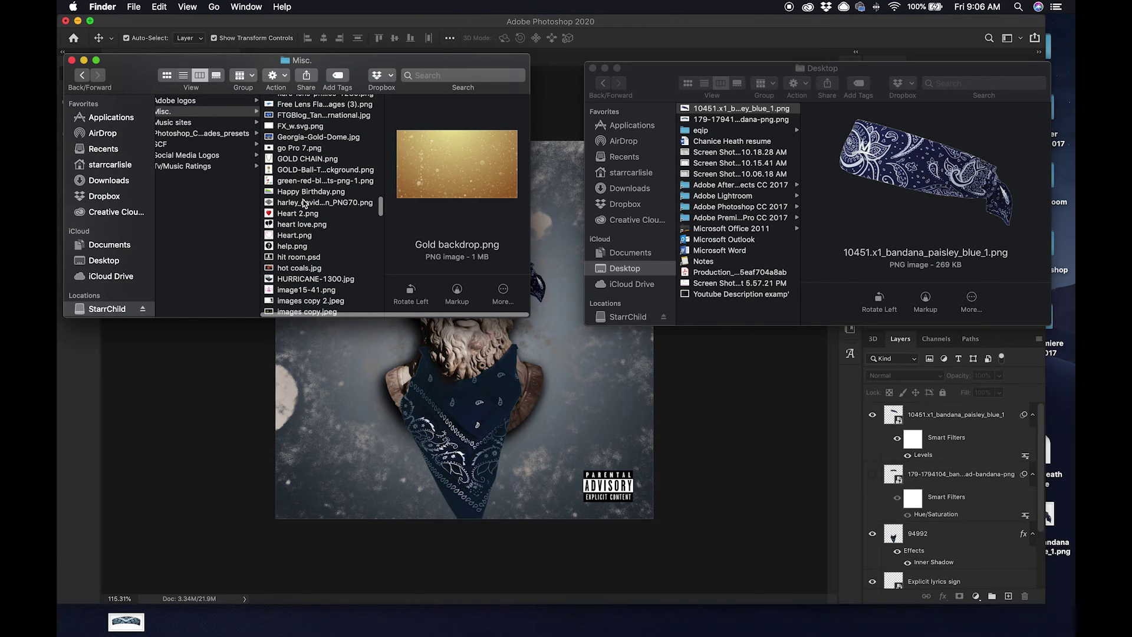
Step: Browse the rest of the Misc. folder up to its beginning and preview the 8mm-film-damage-vignette PNG
{"action": "scroll", "coordinate": [304, 203], "scroll_direction": "up", "scroll_amount": 1}
{"action": "scroll", "coordinate": [303, 202], "scroll_direction": "up", "scroll_amount": 4}
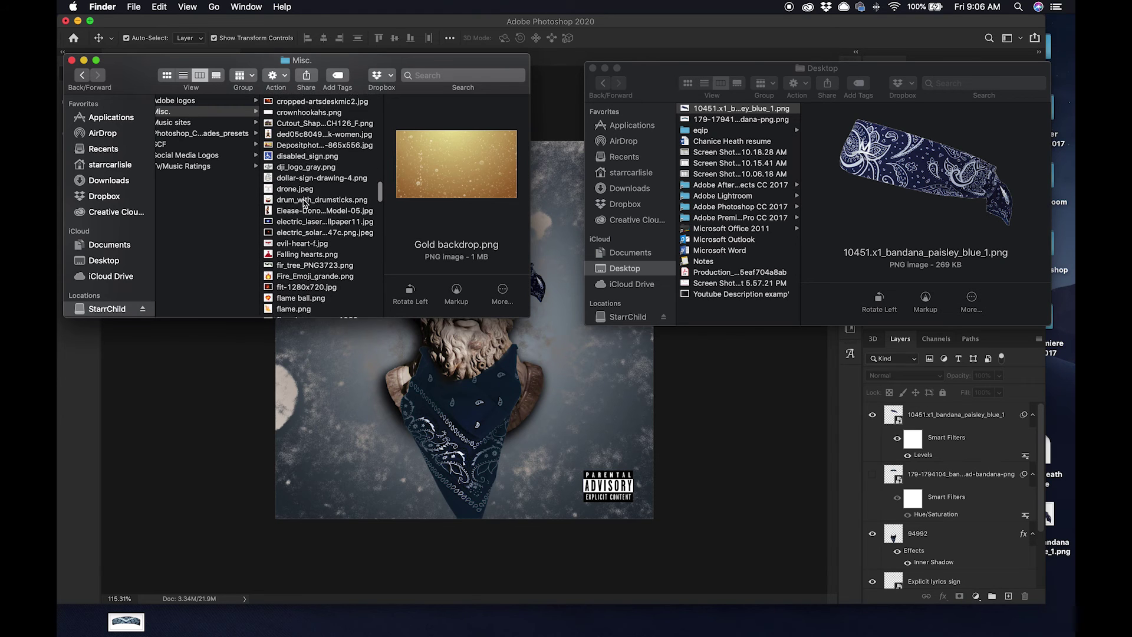
{"action": "scroll", "coordinate": [304, 202], "scroll_direction": "up", "scroll_amount": 4}
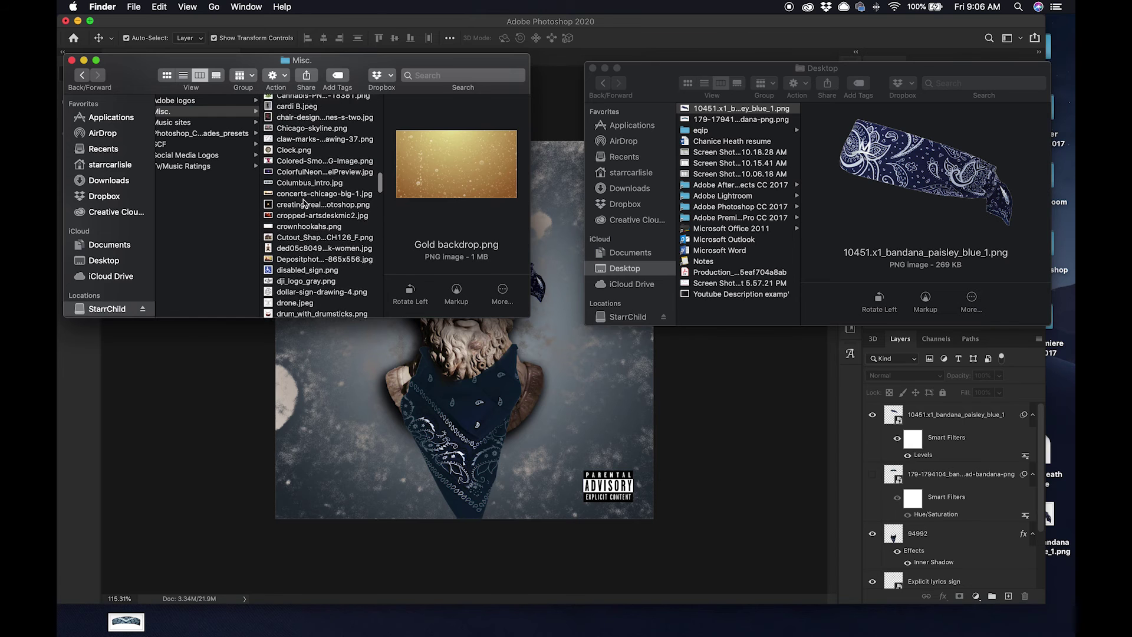
{"action": "scroll", "coordinate": [304, 203], "scroll_direction": "up", "scroll_amount": 2}
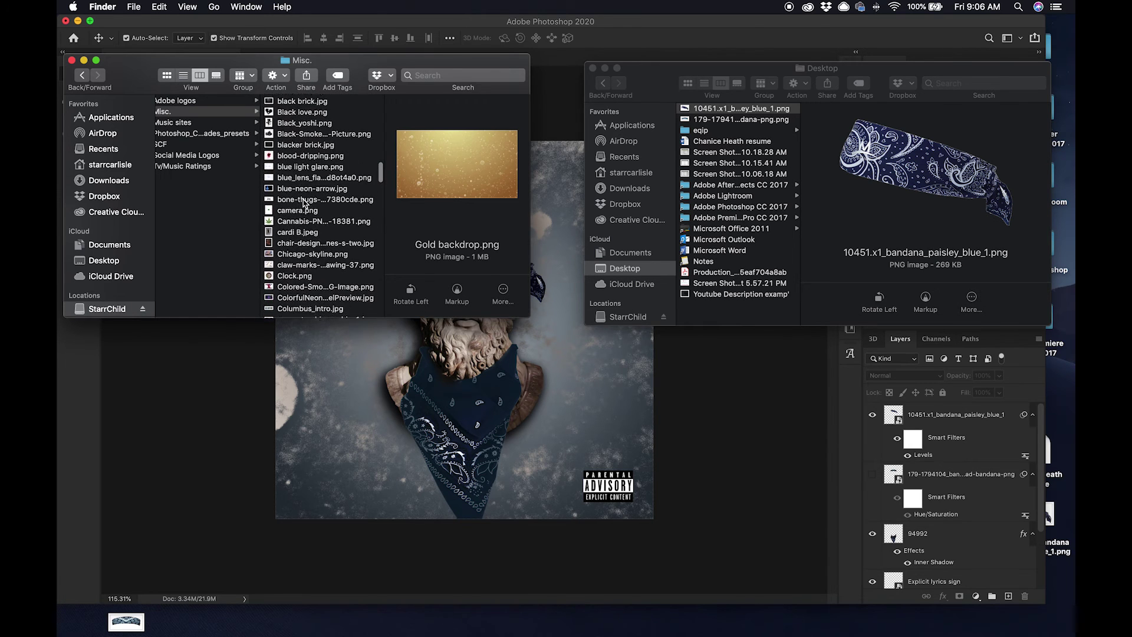
{"action": "scroll", "coordinate": [304, 202], "scroll_direction": "up", "scroll_amount": 8}
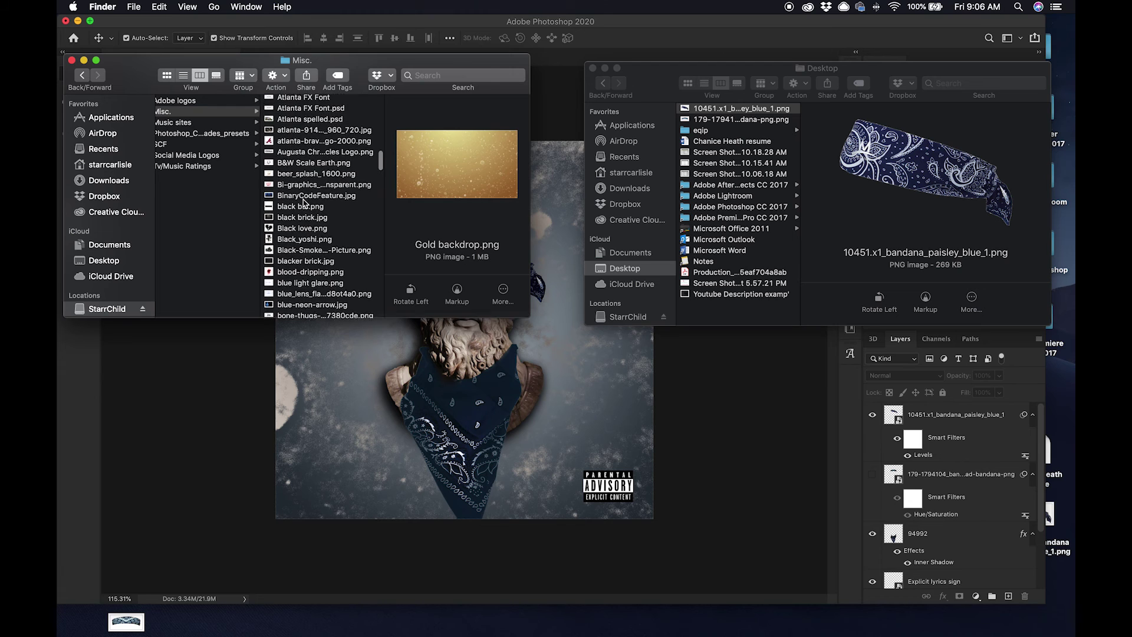
{"action": "scroll", "coordinate": [304, 202], "scroll_direction": "up", "scroll_amount": 10}
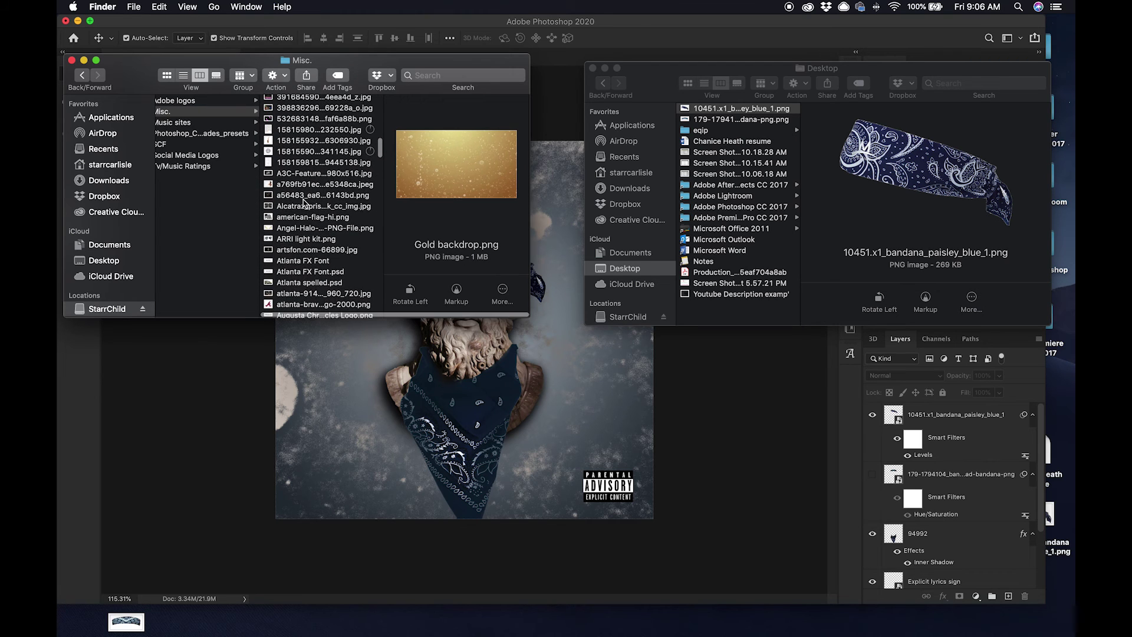
{"action": "scroll", "coordinate": [305, 203], "scroll_direction": "up", "scroll_amount": 1}
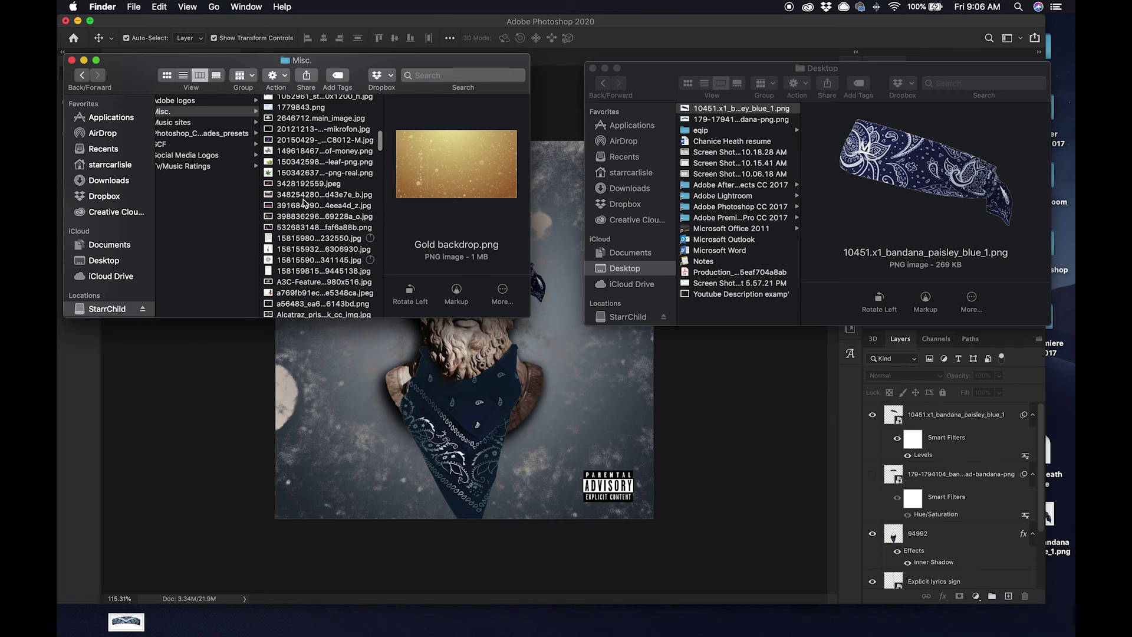
{"action": "scroll", "coordinate": [304, 202], "scroll_direction": "up", "scroll_amount": 4}
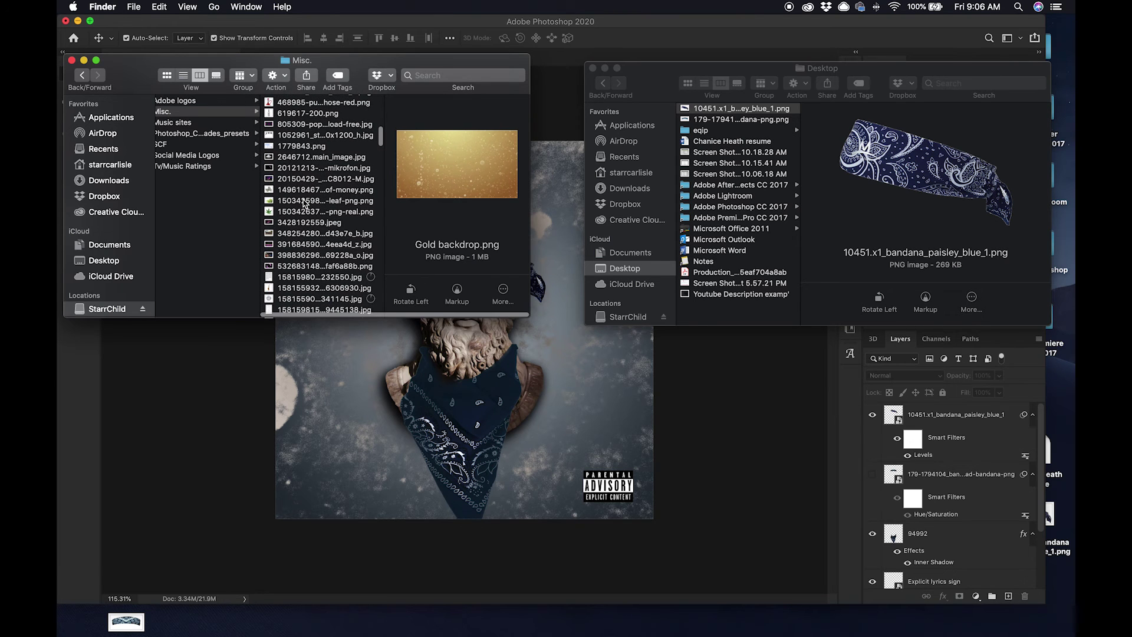
{"action": "scroll", "coordinate": [305, 203], "scroll_direction": "up", "scroll_amount": 15}
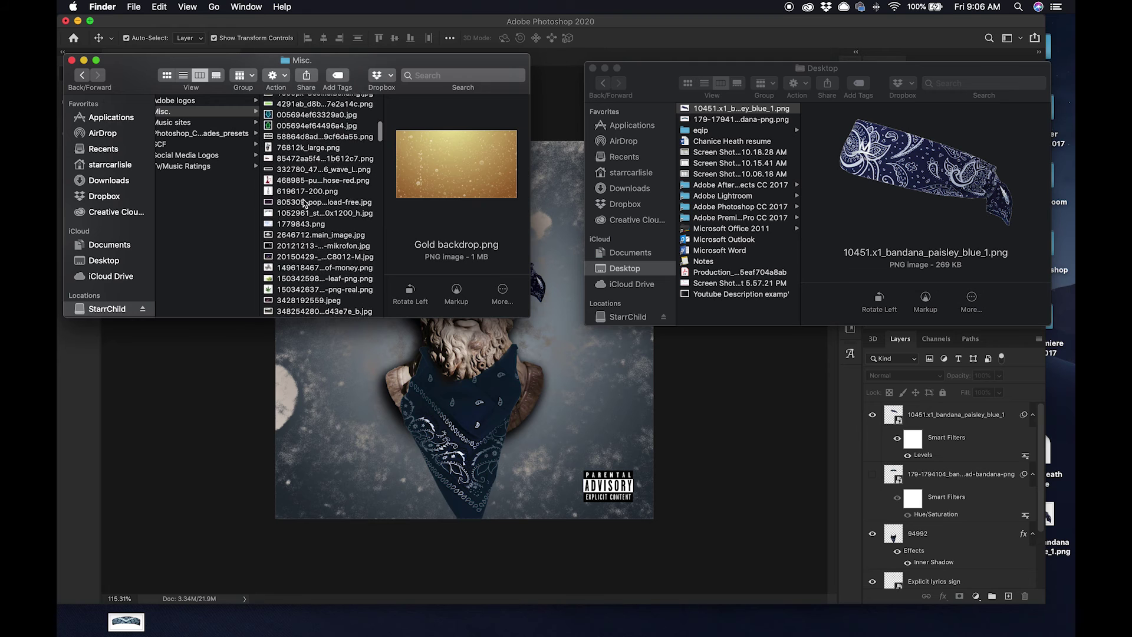
{"action": "scroll", "coordinate": [303, 203], "scroll_direction": "up", "scroll_amount": 7}
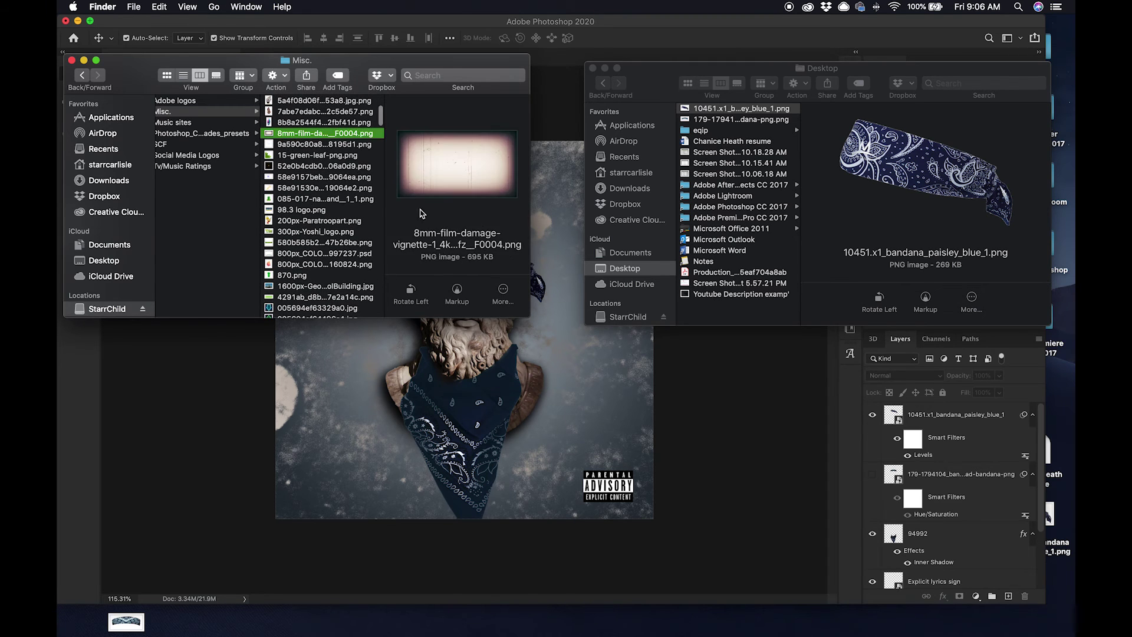
{"action": "scroll", "coordinate": [317, 168], "scroll_direction": "up", "scroll_amount": 3}
{"action": "scroll", "coordinate": [318, 167], "scroll_direction": "up", "scroll_amount": 7}
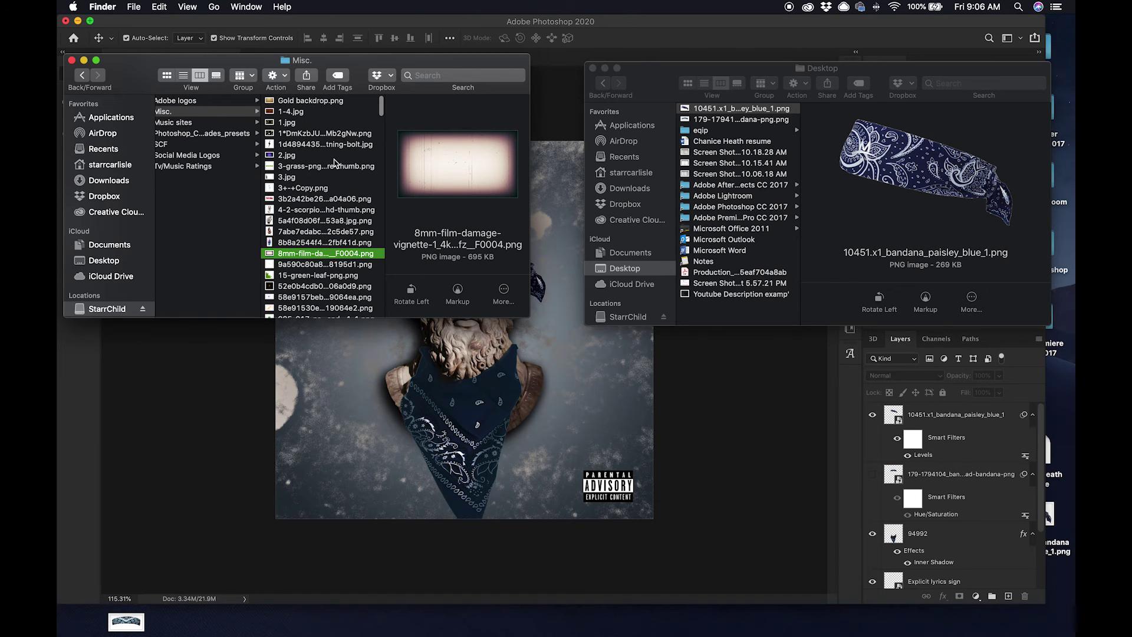
Step: Place 8mm-film-damage-vignette-1_4kplsbfz__F0004.png into Blank Cover.psd and stretch it vertically to 24% height to cover the whole canvas
{"action": "left_click_drag", "start_coordinate": [485, 182], "coordinate": [549, 287]}
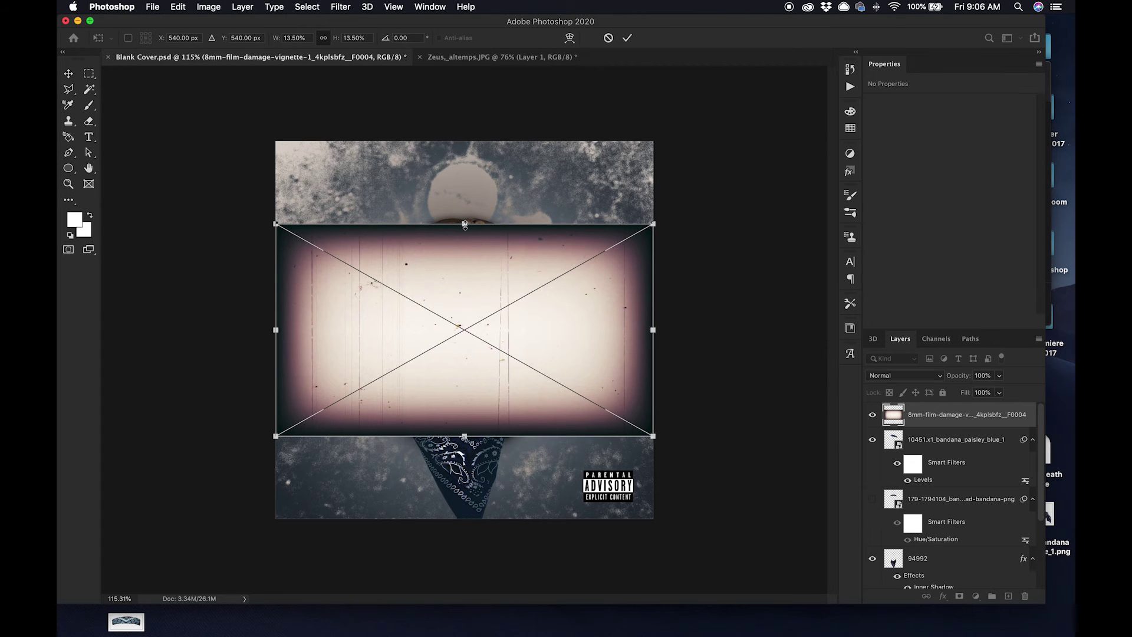
{"action": "left_click", "coordinate": [464, 224]}
{"action": "left_click_drag", "start_coordinate": [465, 225], "coordinate": [464, 141]}
{"action": "left_click_drag", "start_coordinate": [465, 436], "coordinate": [465, 518]}
Step: Set the film damage vignette's blend mode to Soft Light and commit its placement
{"action": "left_click", "coordinate": [918, 375]}
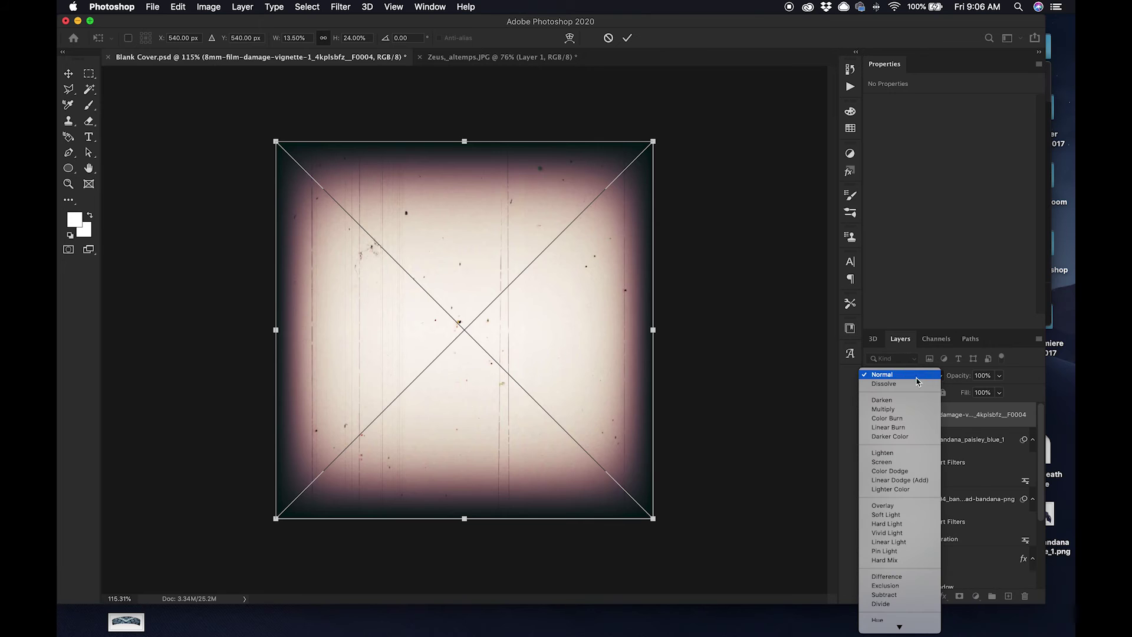
{"action": "left_click", "coordinate": [900, 515]}
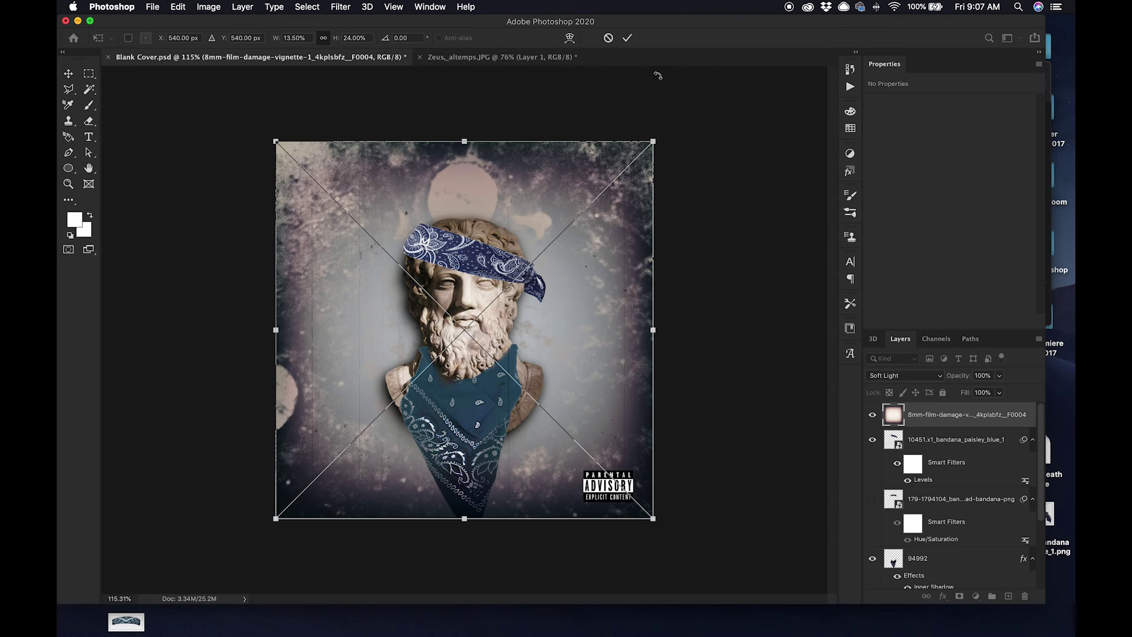
{"action": "left_click", "coordinate": [627, 37]}
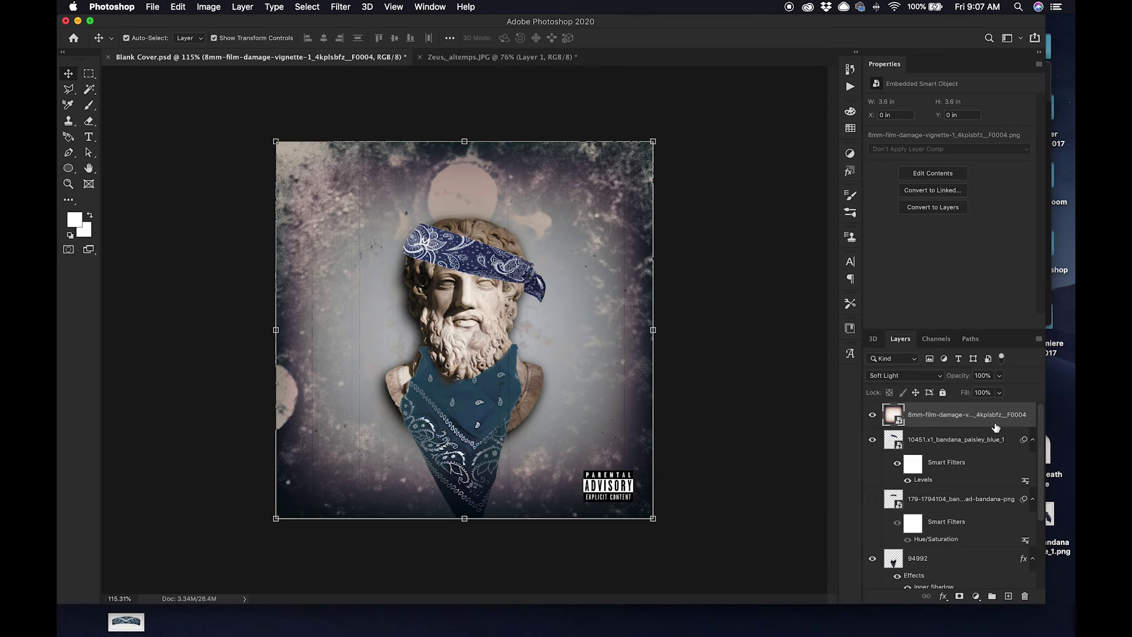
Step: Move the film damage vignette layer beneath Explicit lyrics sign, directly above Layer 1, and deselect all layers
{"action": "left_click_drag", "start_coordinate": [996, 426], "coordinate": [961, 507]}
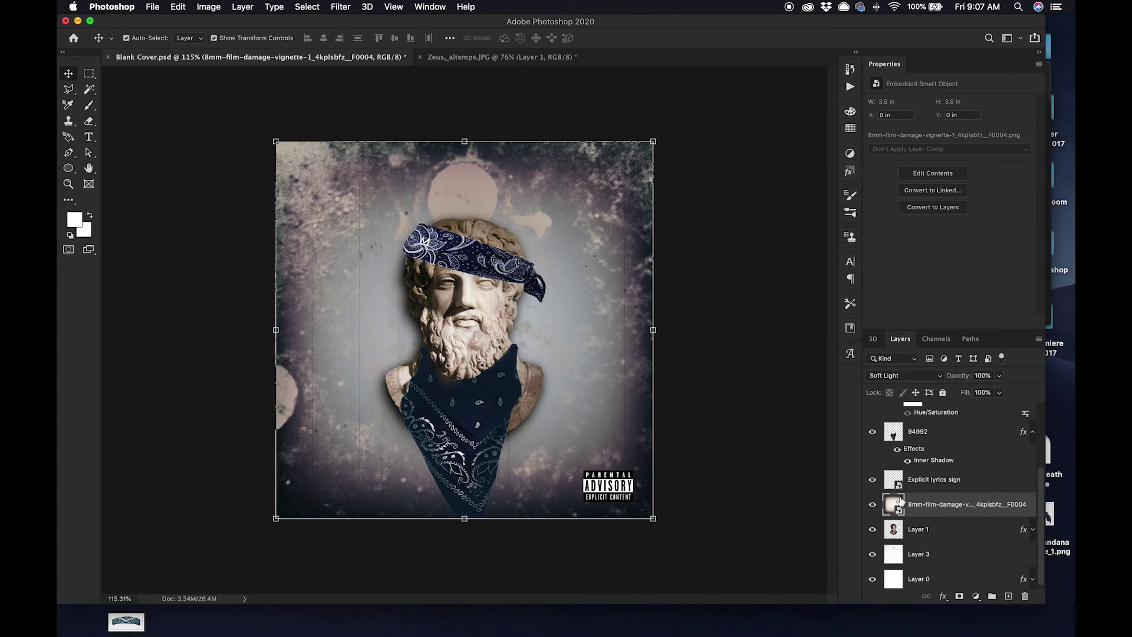
{"action": "left_click", "coordinate": [733, 430]}
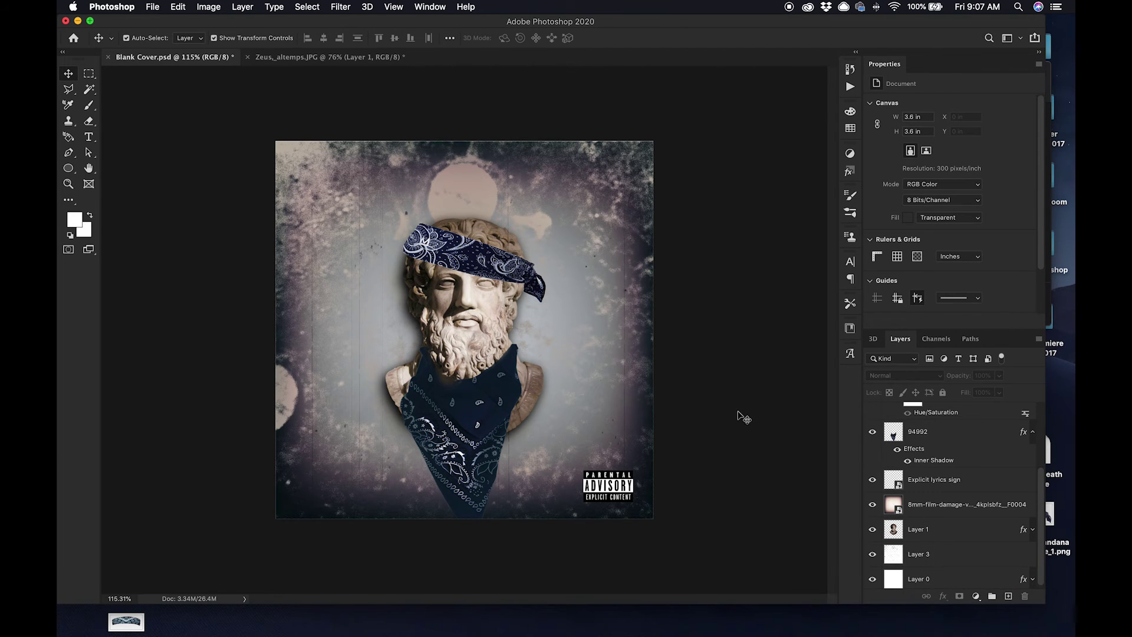
{"action": "left_click", "coordinate": [940, 436]}
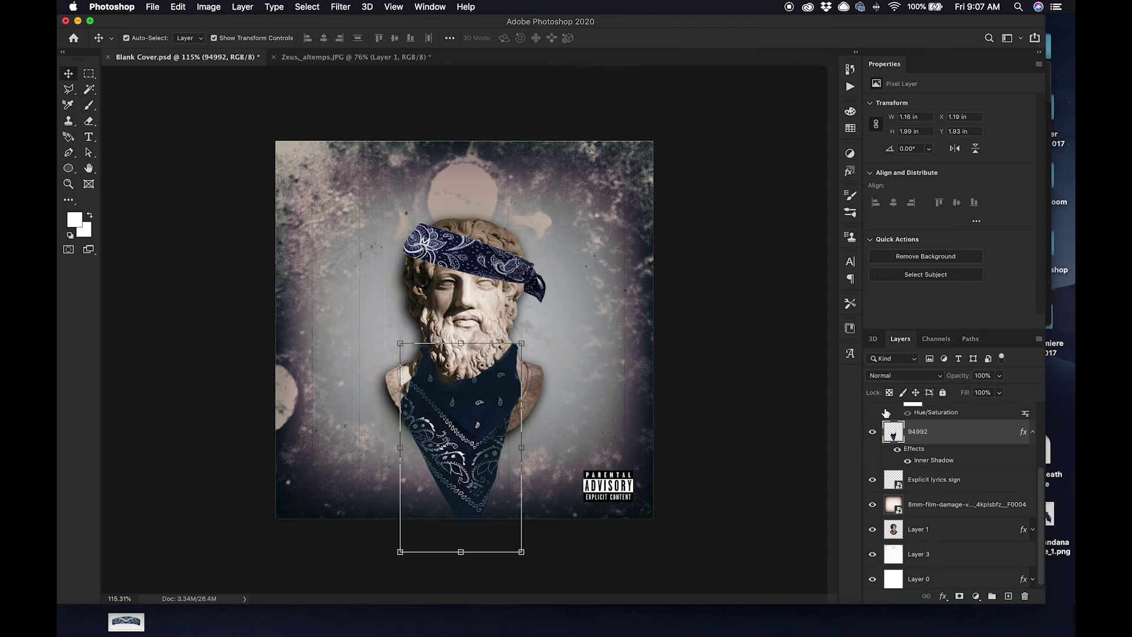
{"action": "left_click", "coordinate": [783, 382]}
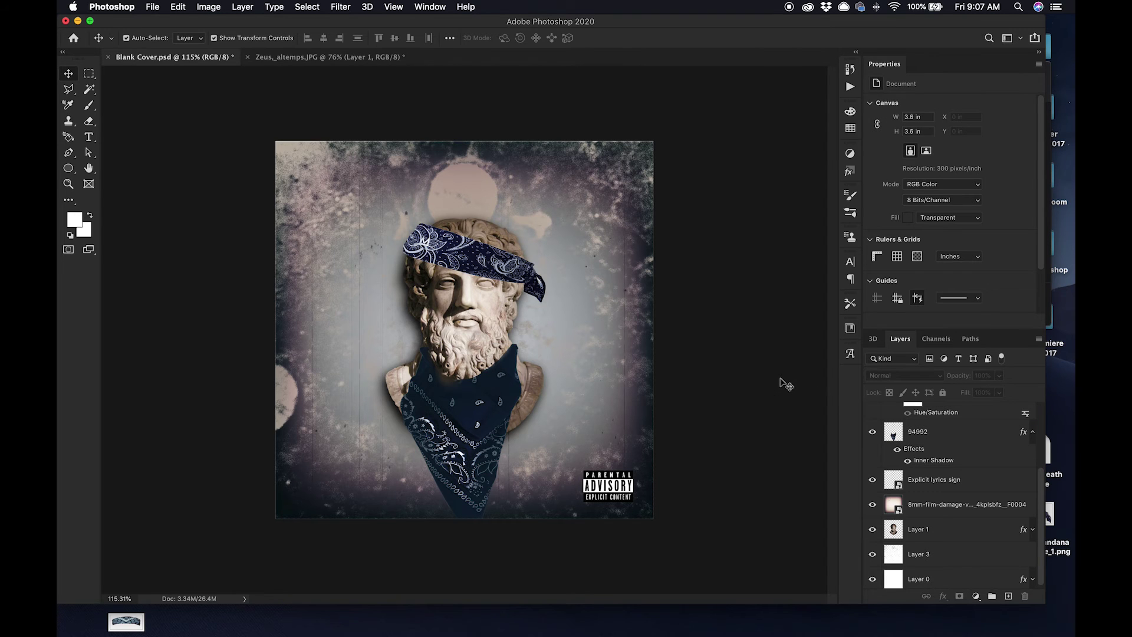
Step: Lower the film damage vignette layer's opacity to 61% and deselect it
{"action": "left_click", "coordinate": [965, 505]}
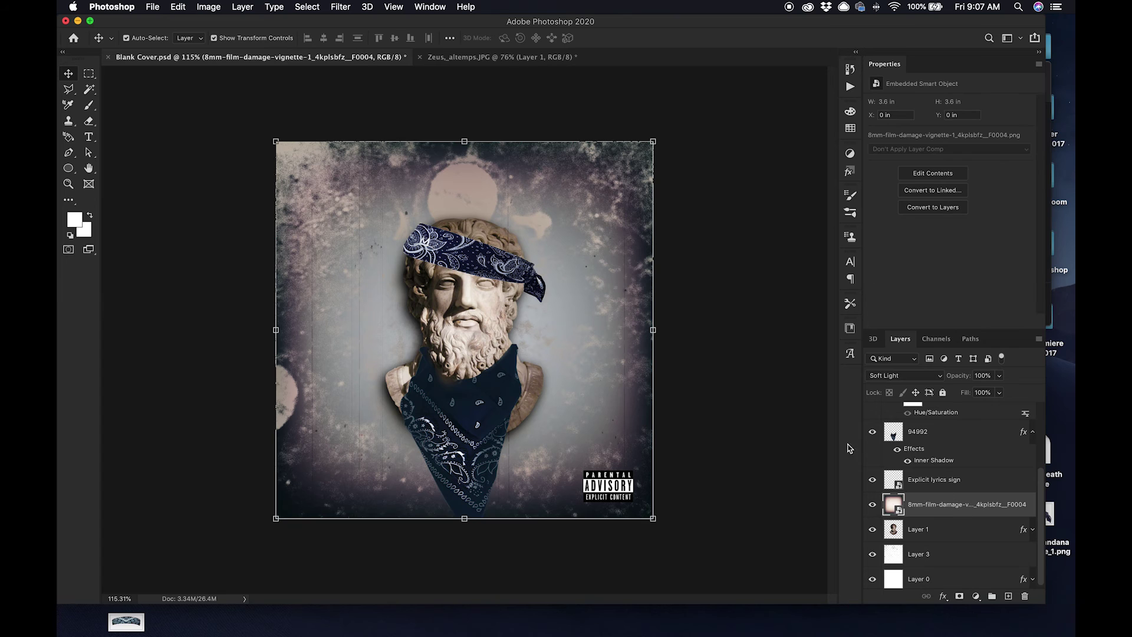
{"action": "left_click", "coordinate": [999, 376]}
{"action": "left_click_drag", "start_coordinate": [1001, 391], "coordinate": [977, 394]}
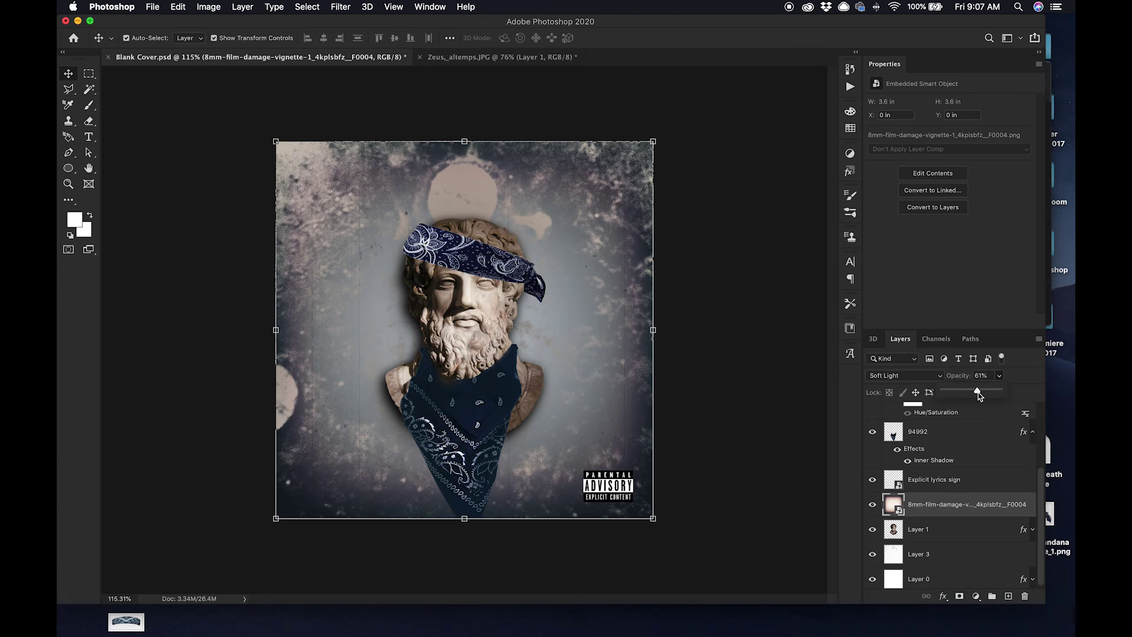
{"action": "left_click", "coordinate": [775, 406]}
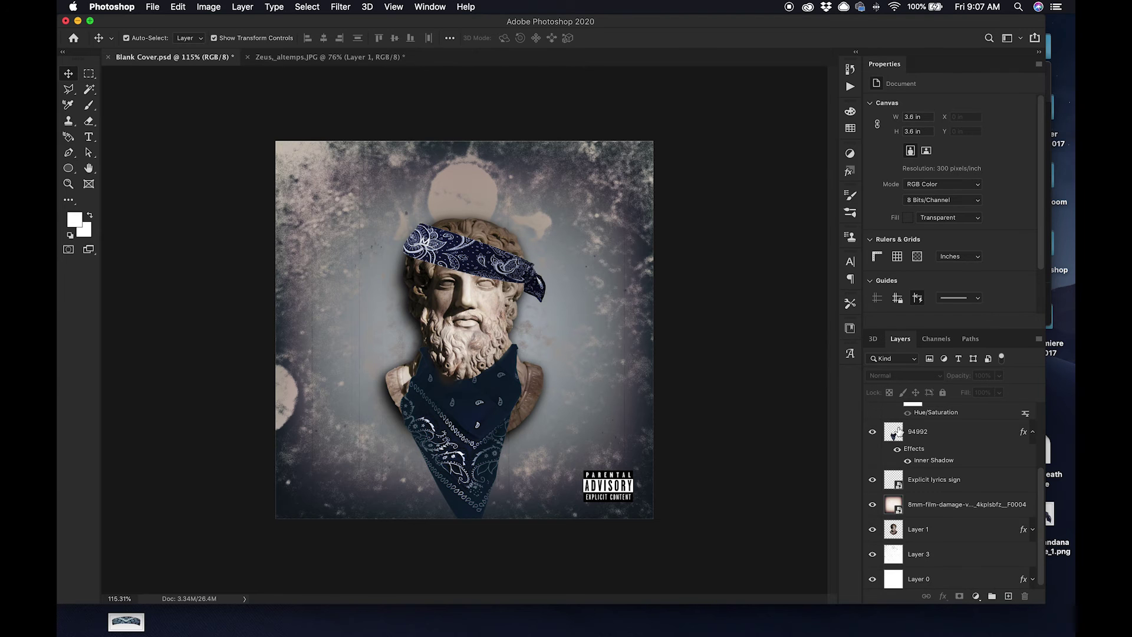
{"action": "scroll", "coordinate": [907, 450], "scroll_direction": "up", "scroll_amount": 4}
{"action": "left_click", "coordinate": [971, 479]}
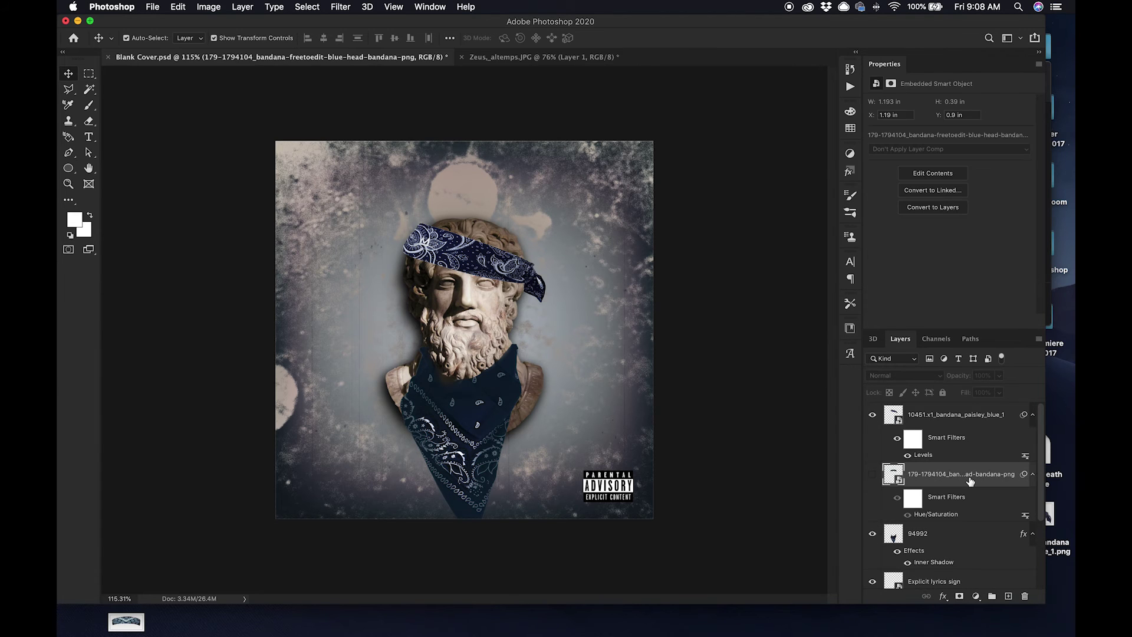
{"action": "key", "text": "Delete"}
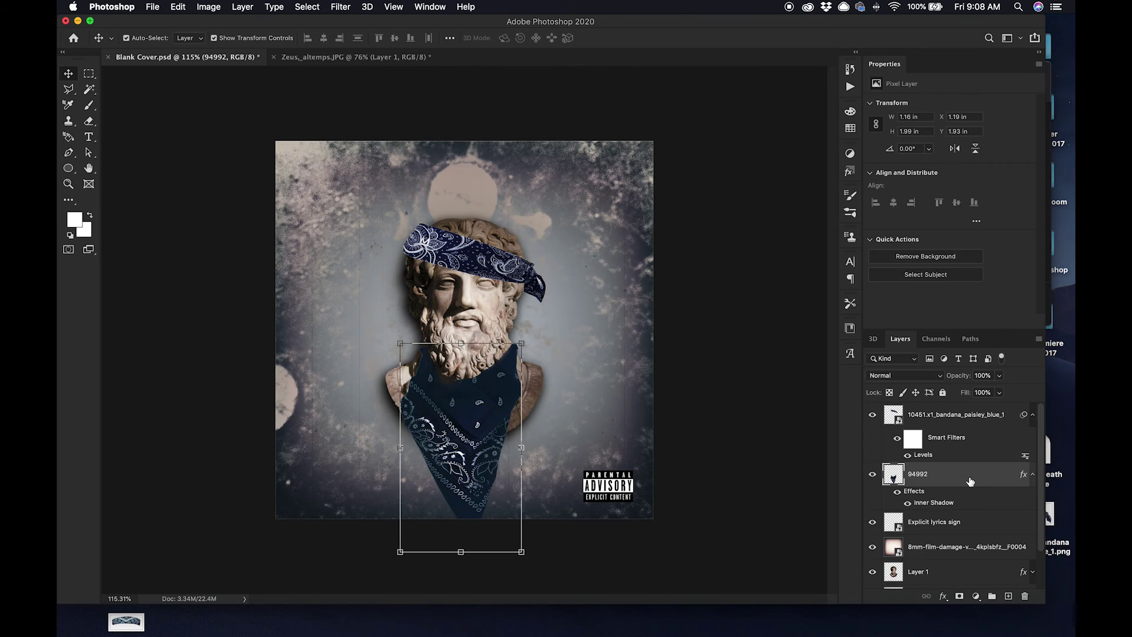
Step: Darken the paisley head bandana by raising the black input and lowering the midtones in its existing Levels smart filter
{"action": "left_click", "coordinate": [1002, 423]}
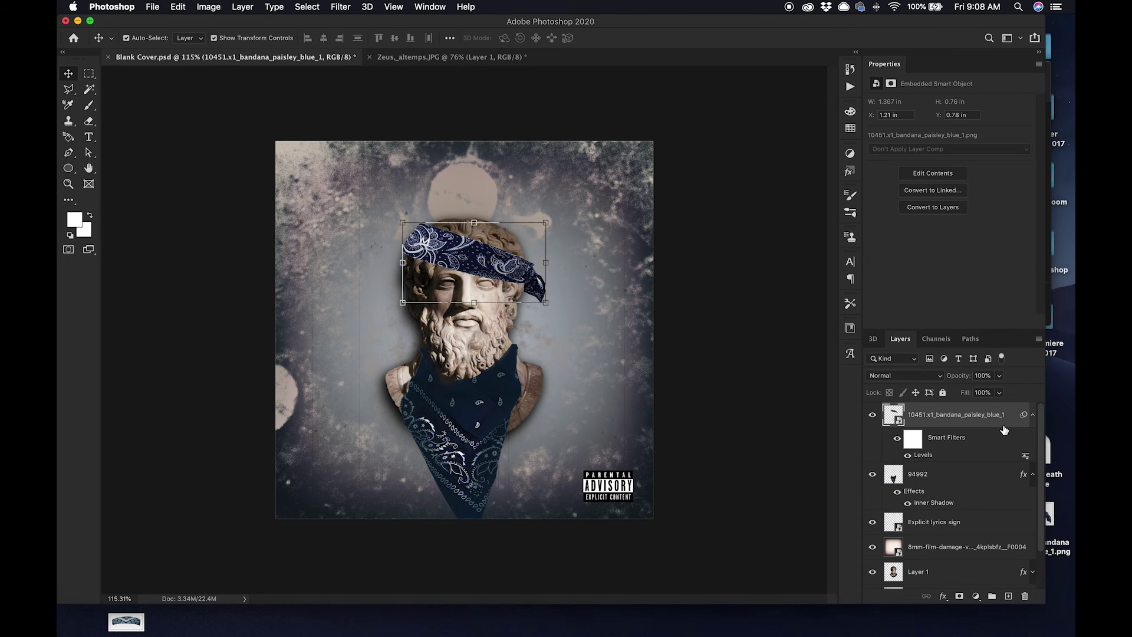
{"action": "double_click", "coordinate": [924, 455]}
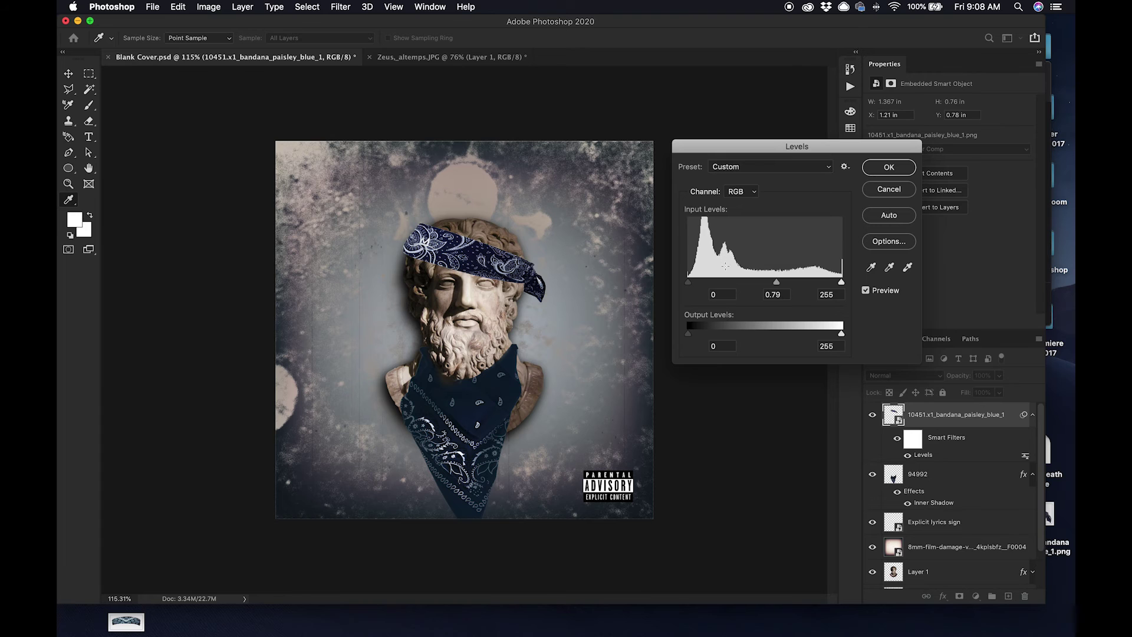
{"action": "left_click_drag", "start_coordinate": [688, 282], "coordinate": [695, 286]}
{"action": "left_click_drag", "start_coordinate": [780, 287], "coordinate": [785, 287]}
{"action": "left_click", "coordinate": [784, 287]}
{"action": "left_click", "coordinate": [881, 172]}
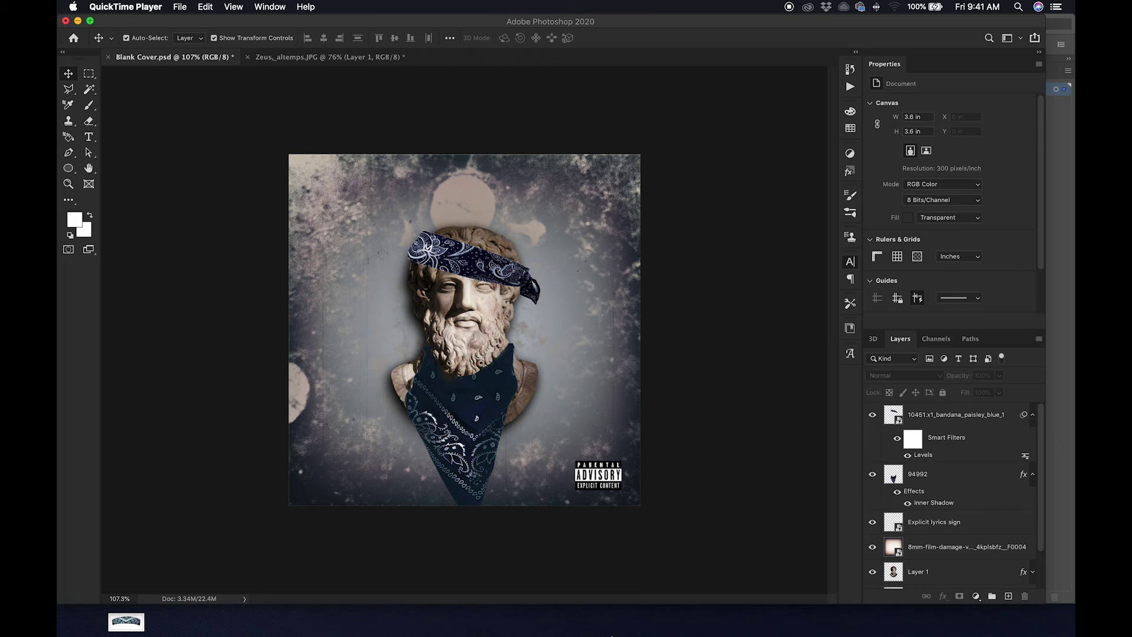
Step: Add the white Lucida Blackletter text "OD Givenchii" in the upper-left area of the cover and select all of it
{"action": "mouse_move", "coordinate": [613, 635]}
{"action": "left_click", "coordinate": [89, 136]}
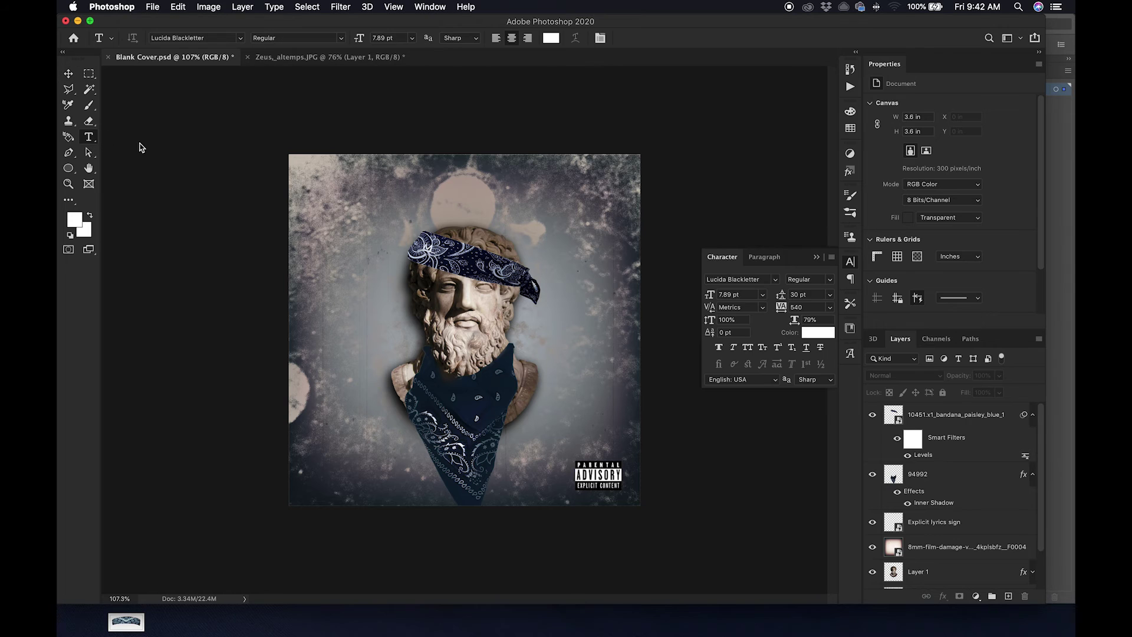
{"action": "left_click", "coordinate": [340, 182]}
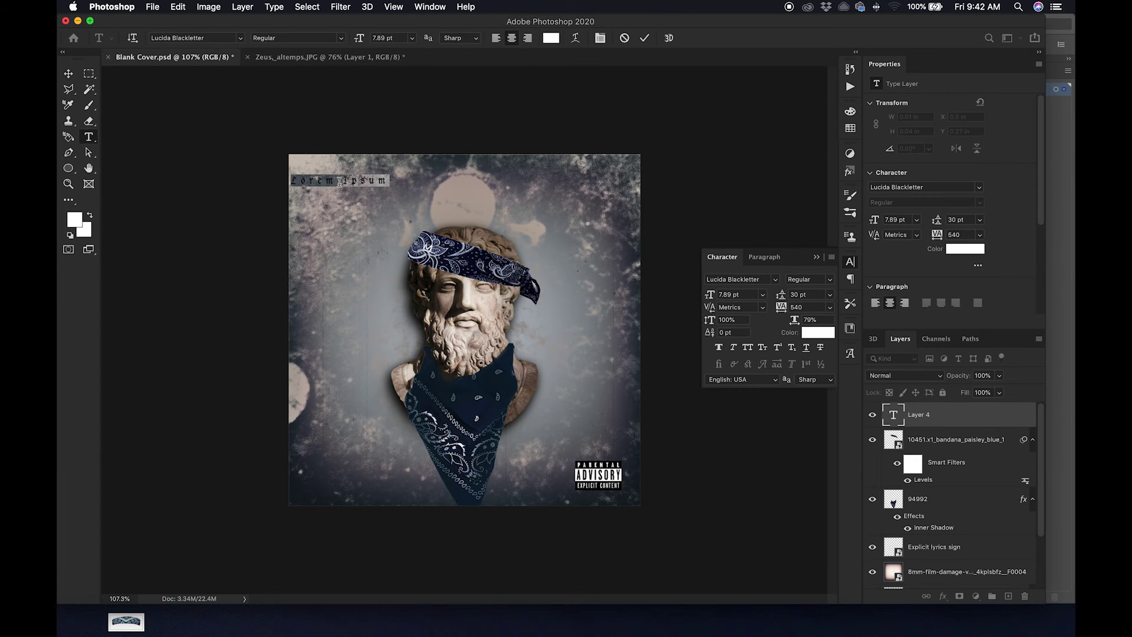
{"action": "key", "text": "BackSpace"}
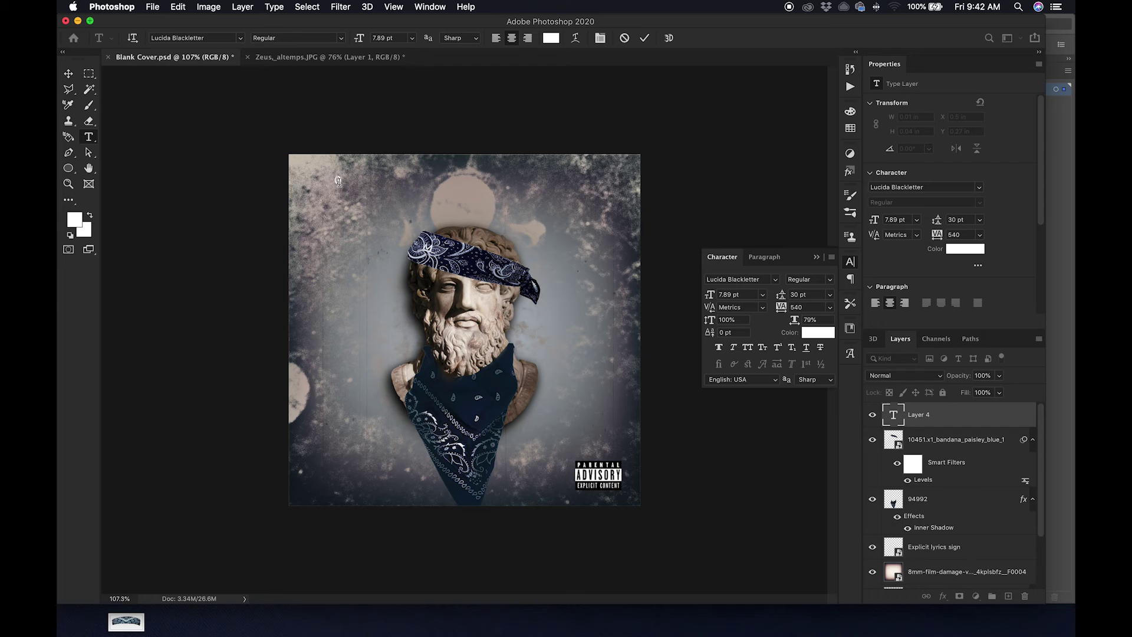
{"action": "type", "text": "OD Givenchii"}
{"action": "key", "text": "super+a"}
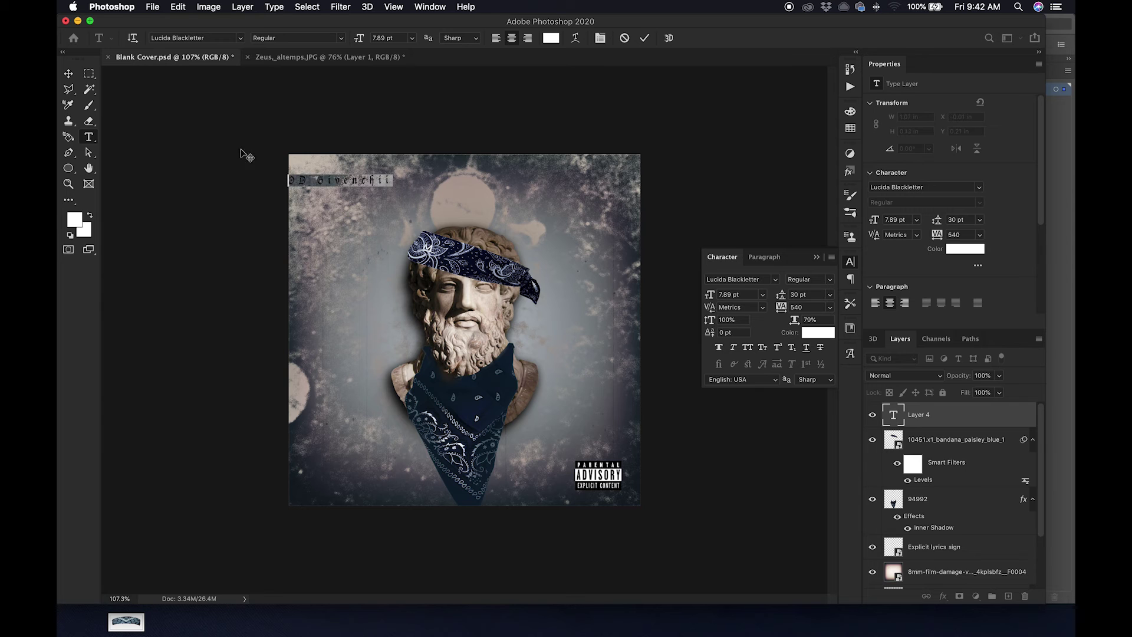
Step: Enlarge the OD Givenchii text to 24.23 pt and position it so it spans the top of the cover
{"action": "left_click", "coordinate": [69, 75]}
{"action": "left_click_drag", "start_coordinate": [325, 181], "coordinate": [475, 188]}
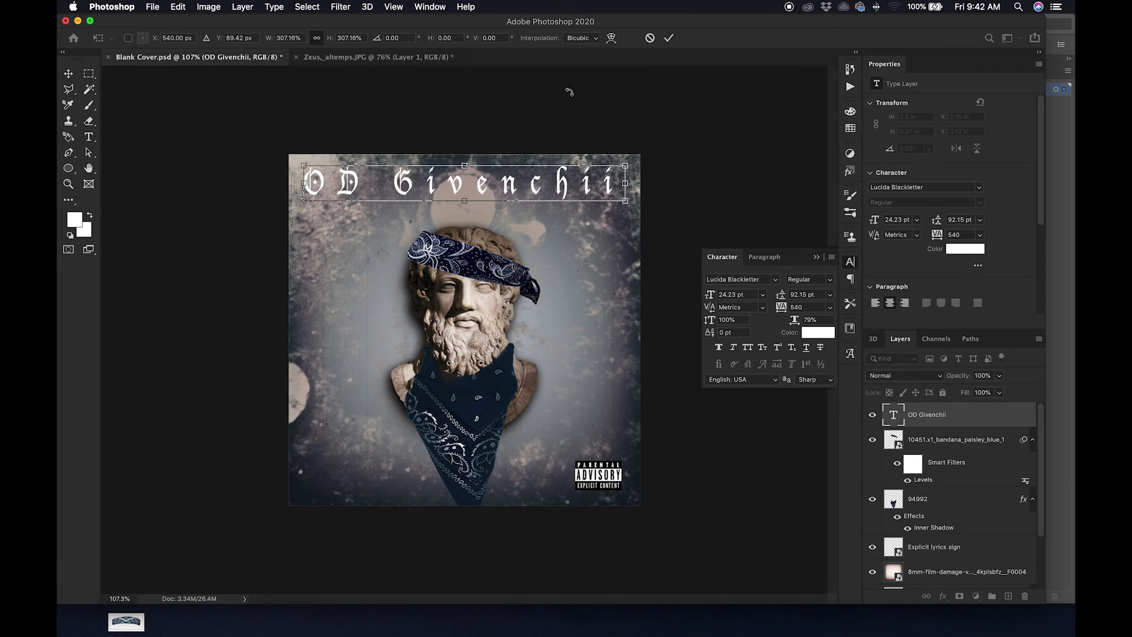
{"action": "left_click", "coordinate": [669, 38]}
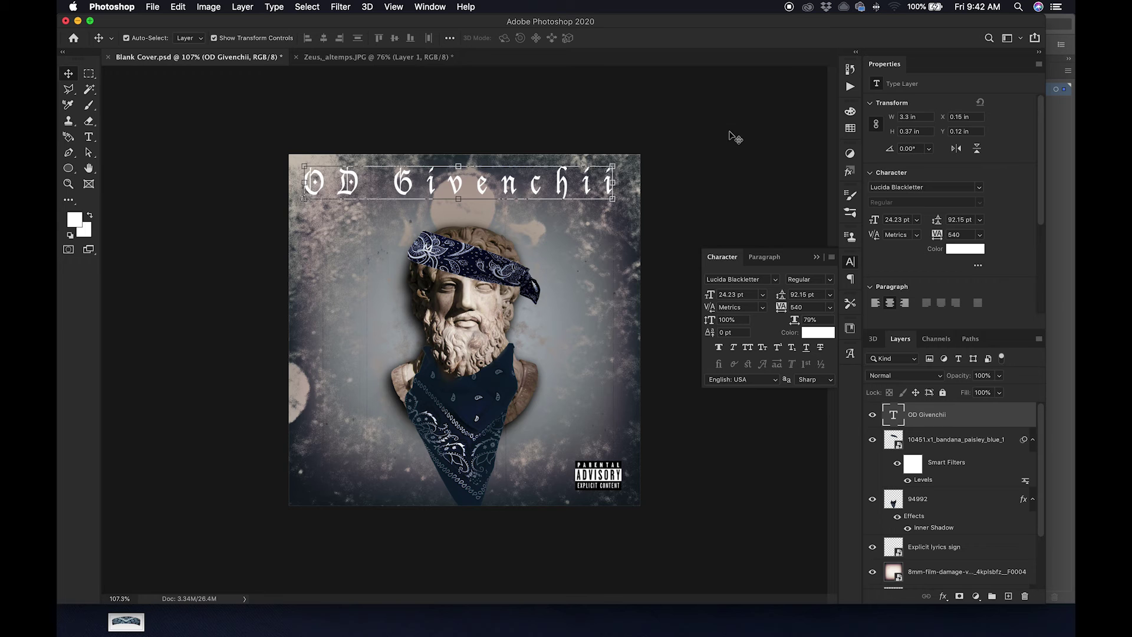
Step: Enable Bevel & Emboss with Contour and all three Drop Shadows in the OD Givenchii text's layer style
{"action": "double_click", "coordinate": [994, 420]}
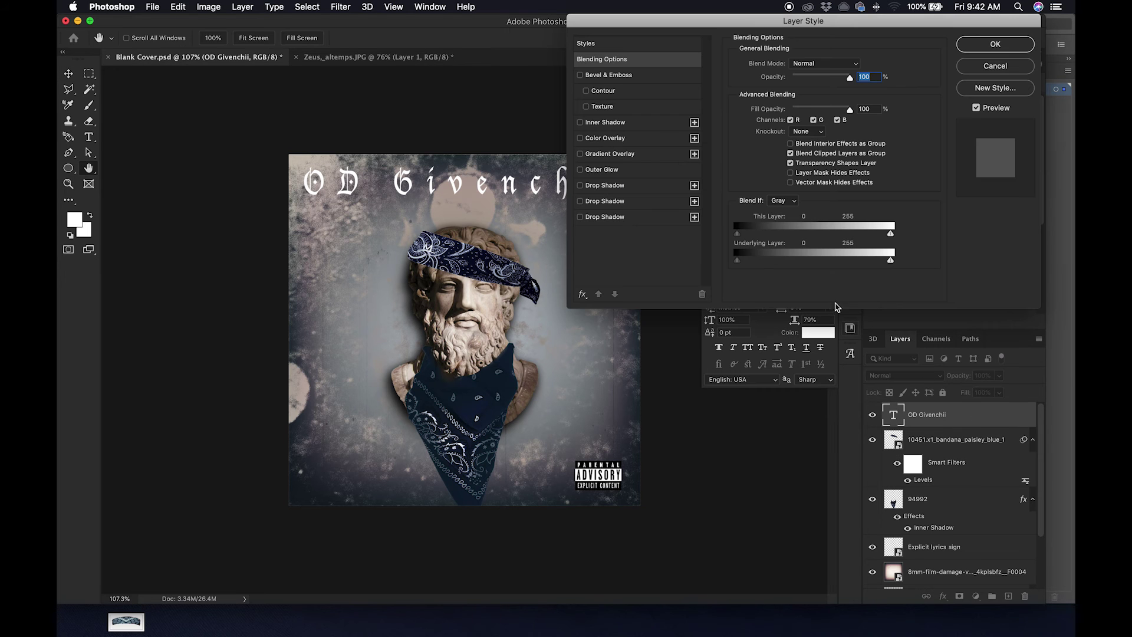
{"action": "left_click", "coordinate": [619, 77]}
{"action": "left_click", "coordinate": [606, 94]}
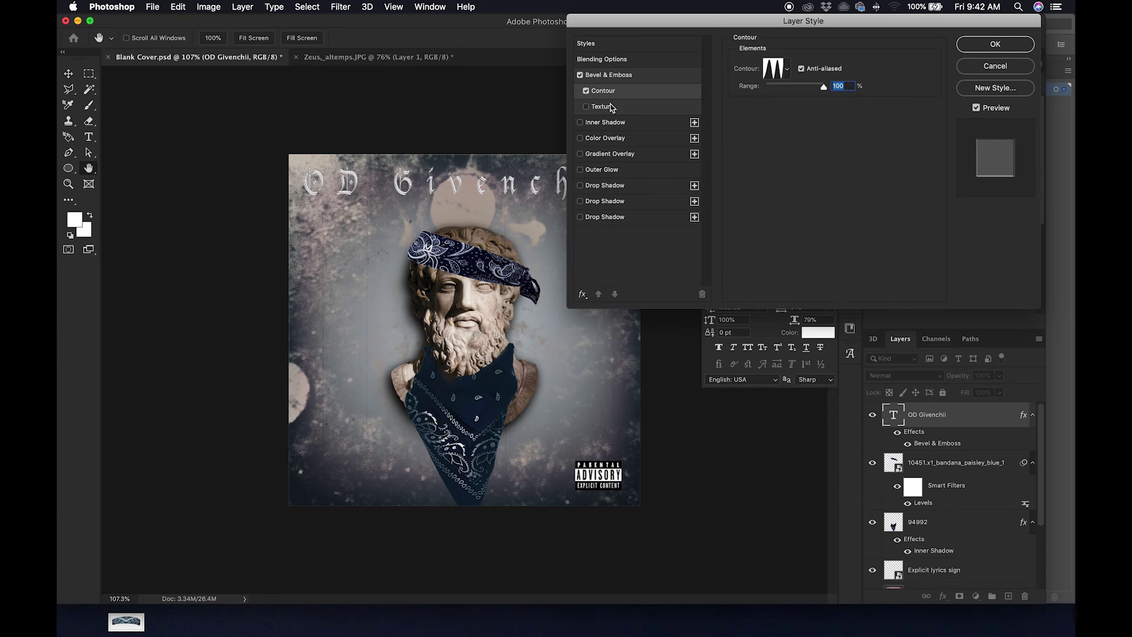
{"action": "left_click", "coordinate": [621, 186]}
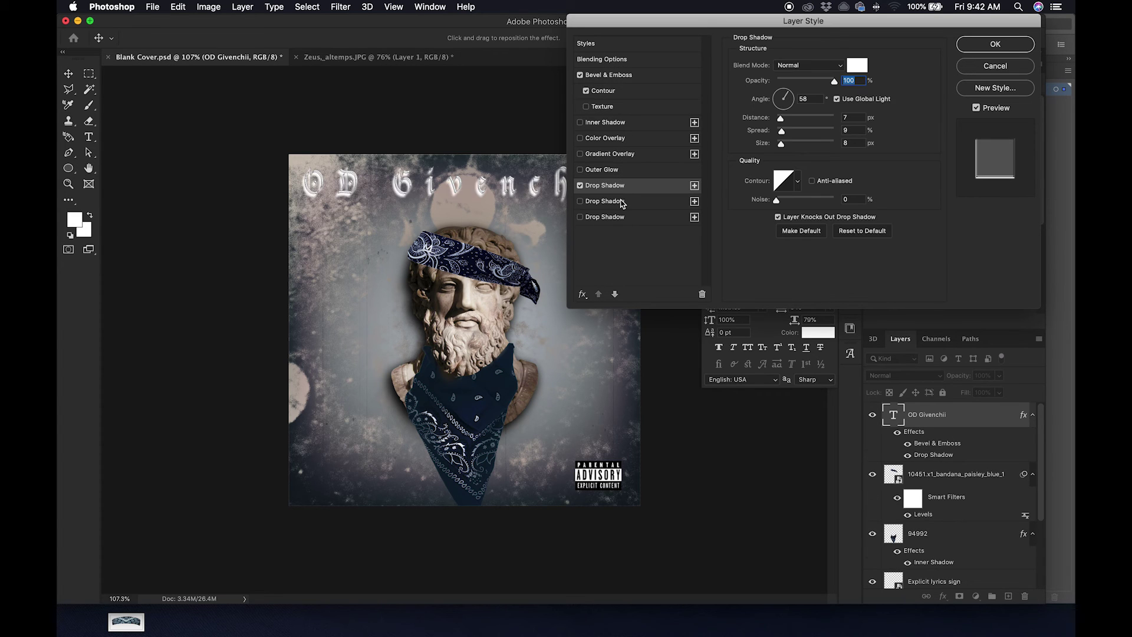
{"action": "left_click", "coordinate": [620, 201]}
{"action": "left_click", "coordinate": [622, 218]}
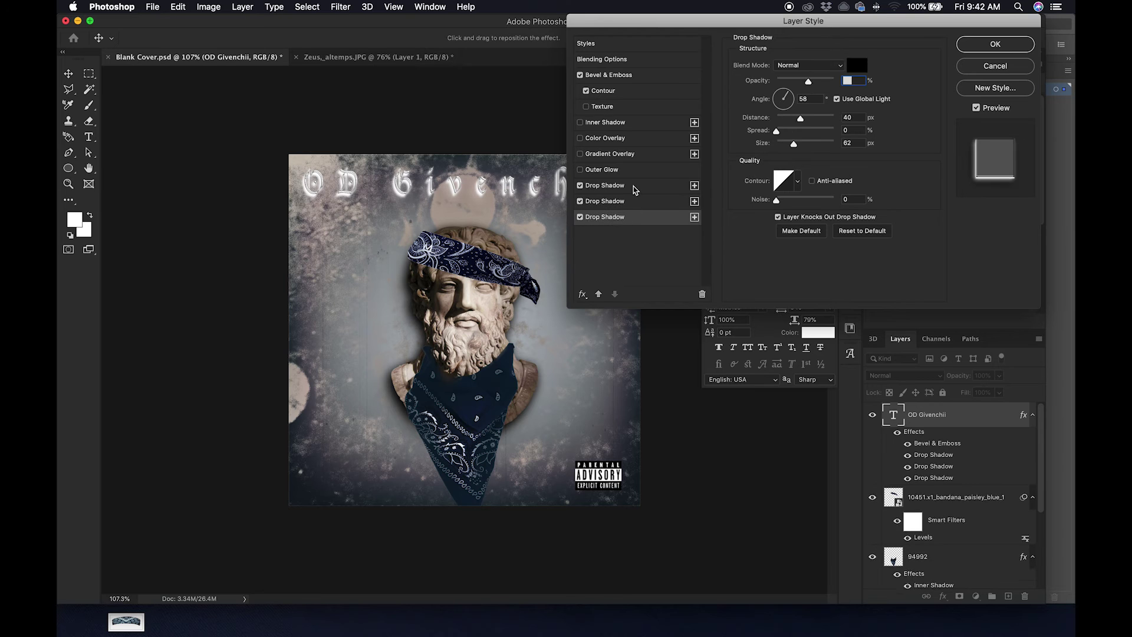
Step: Change the first Drop Shadow's color to black (000000), apply the layer style, and deselect the OD Givenchii text
{"action": "left_click", "coordinate": [635, 189]}
{"action": "left_click", "coordinate": [863, 69]}
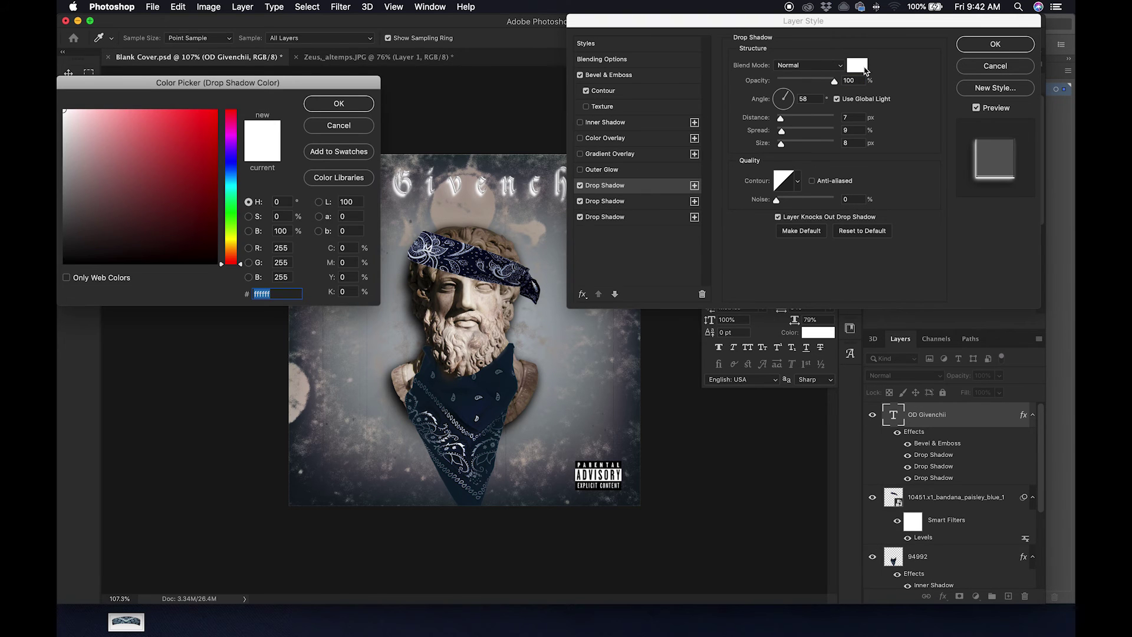
{"action": "left_click", "coordinate": [65, 263]}
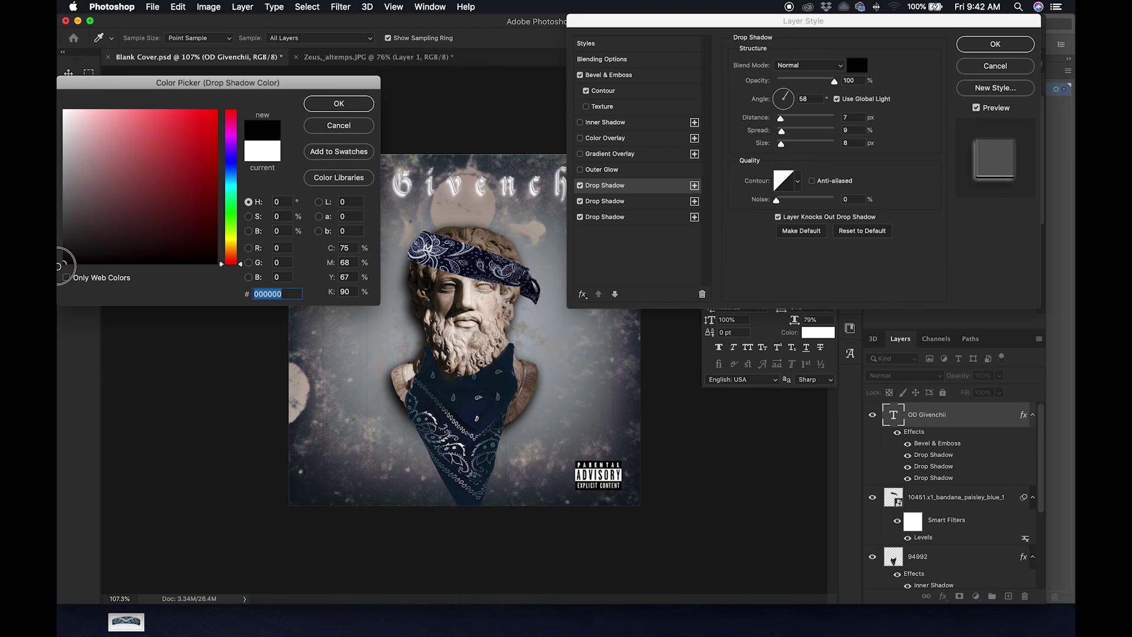
{"action": "left_click", "coordinate": [325, 105]}
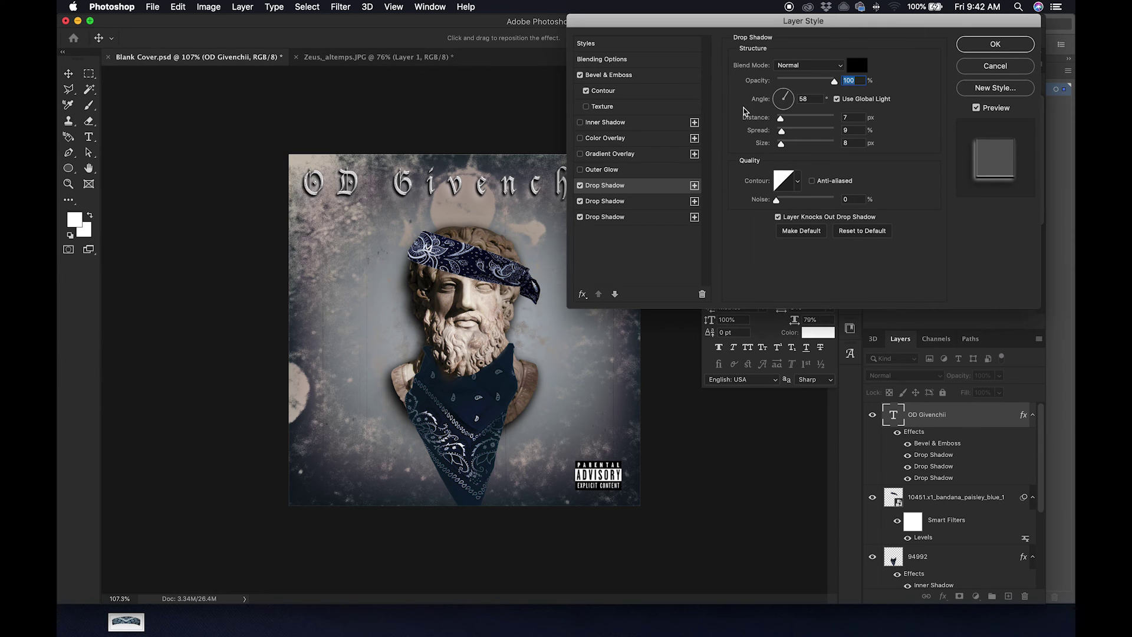
{"action": "left_click", "coordinate": [652, 205]}
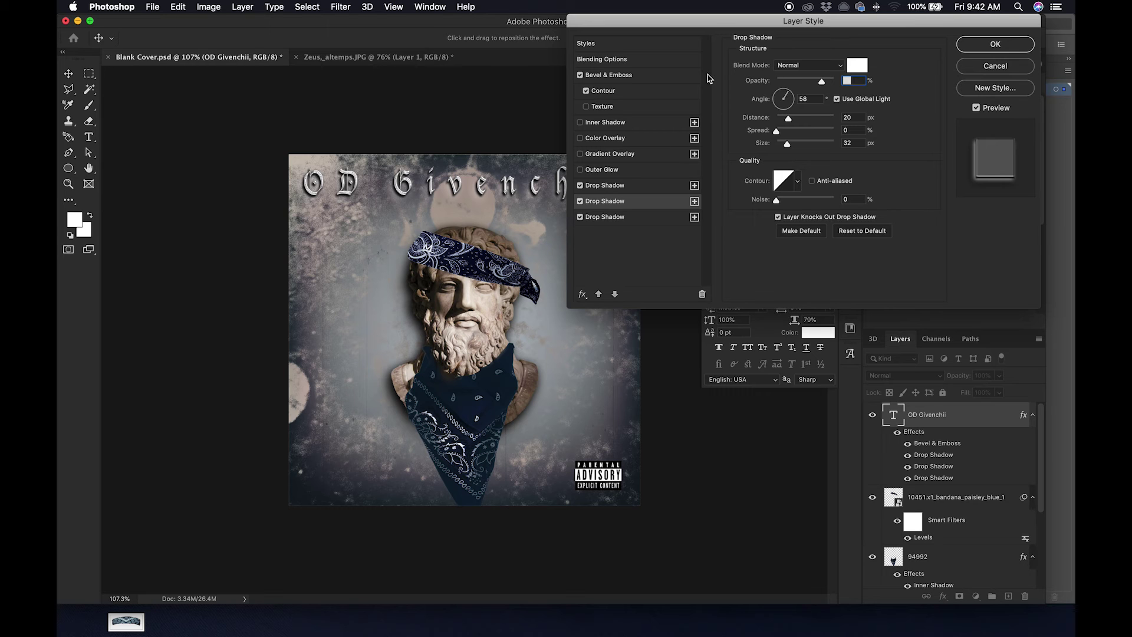
{"action": "left_click", "coordinate": [634, 26]}
{"action": "left_click_drag", "start_coordinate": [634, 27], "coordinate": [636, 52]}
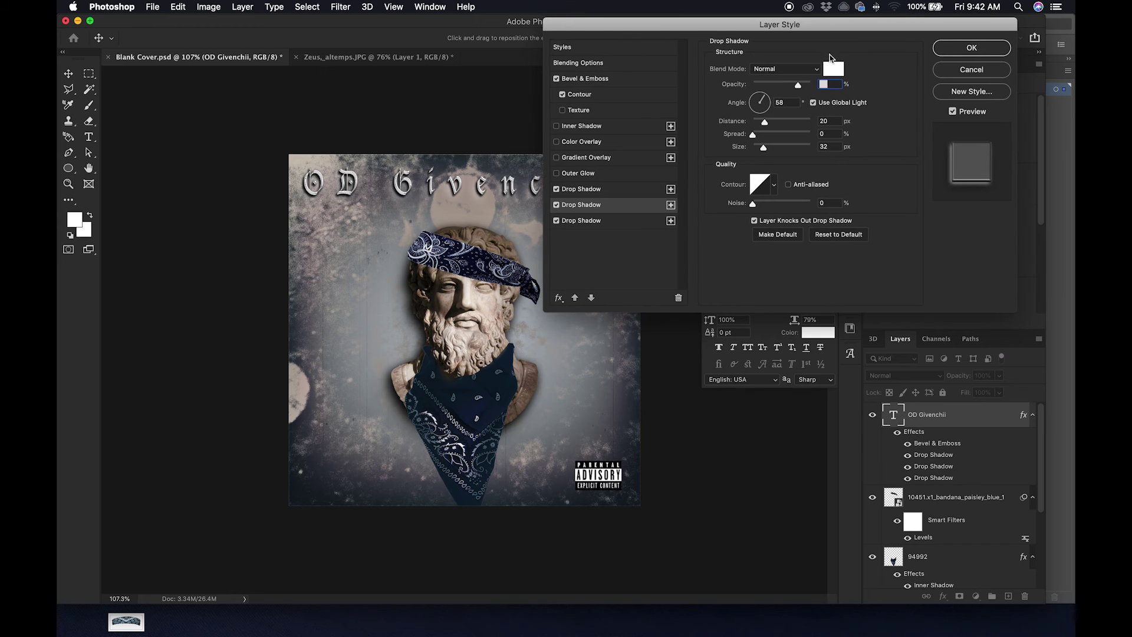
{"action": "left_click", "coordinate": [973, 47]}
{"action": "left_click", "coordinate": [741, 120]}
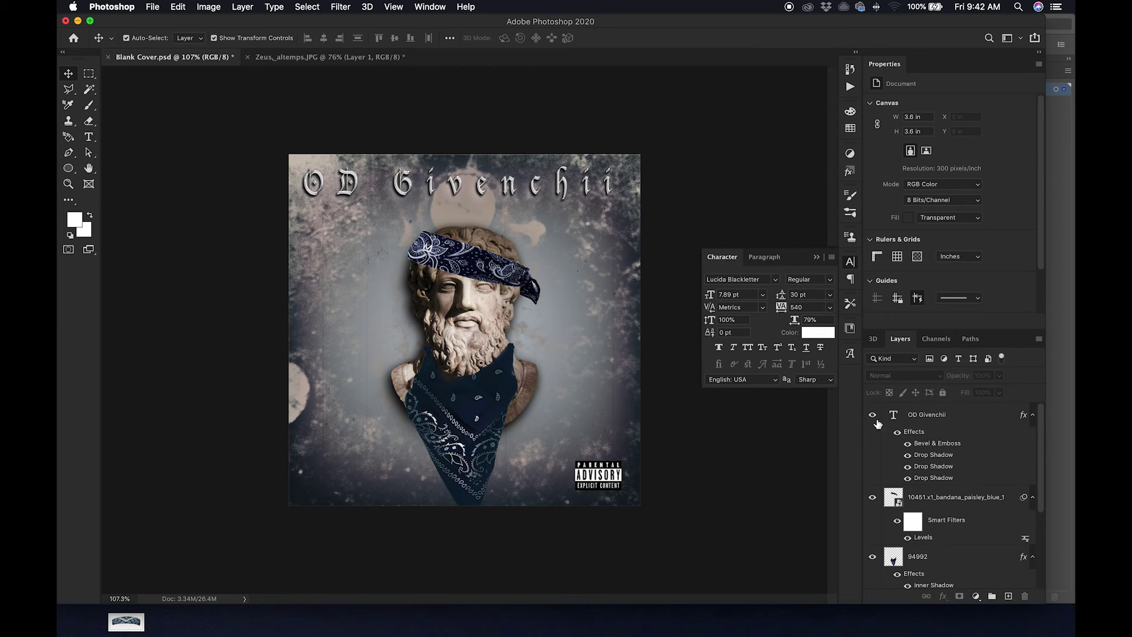
Step: Create a new layer directly above Layer 3 and enter the text "6" on it beside the statue
{"action": "scroll", "coordinate": [939, 432], "scroll_direction": "down", "scroll_amount": 5}
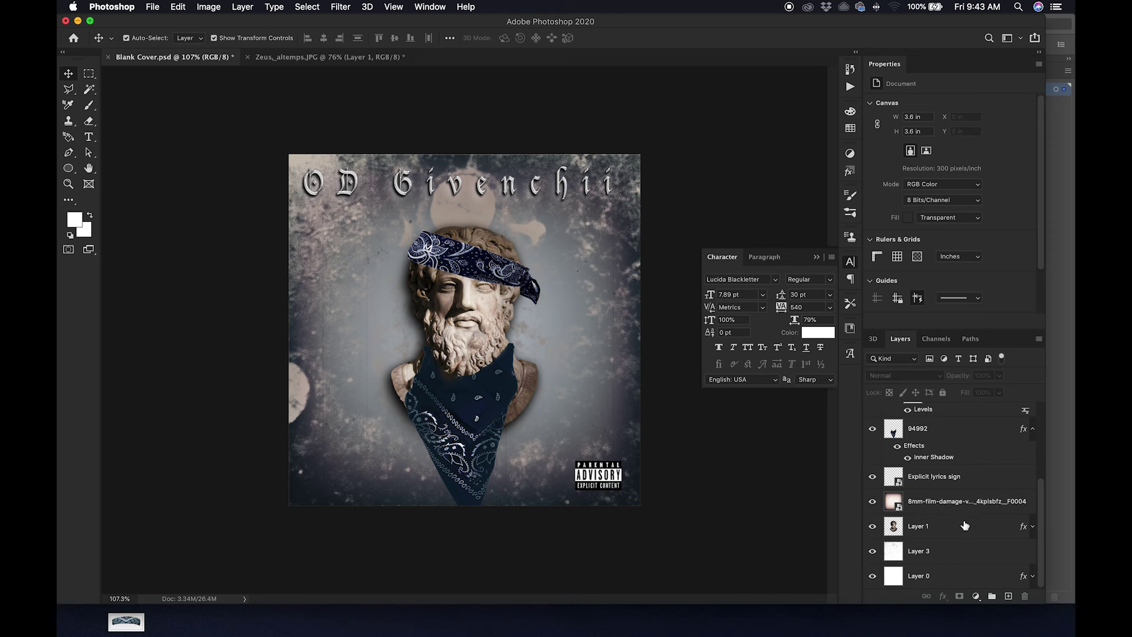
{"action": "left_click", "coordinate": [961, 553]}
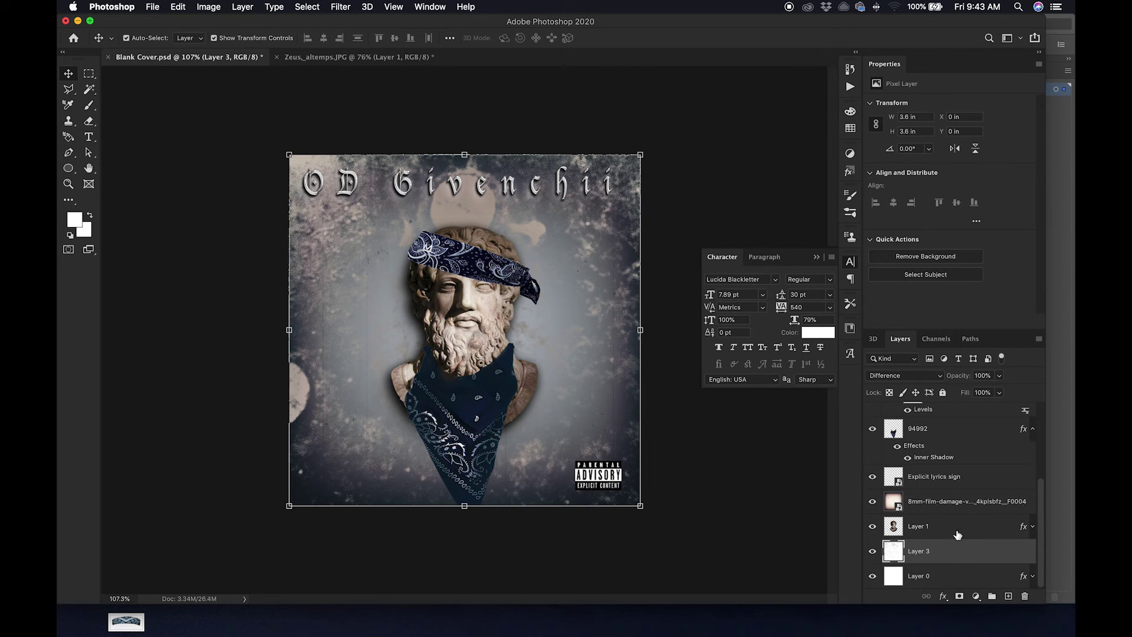
{"action": "left_click", "coordinate": [1008, 597]}
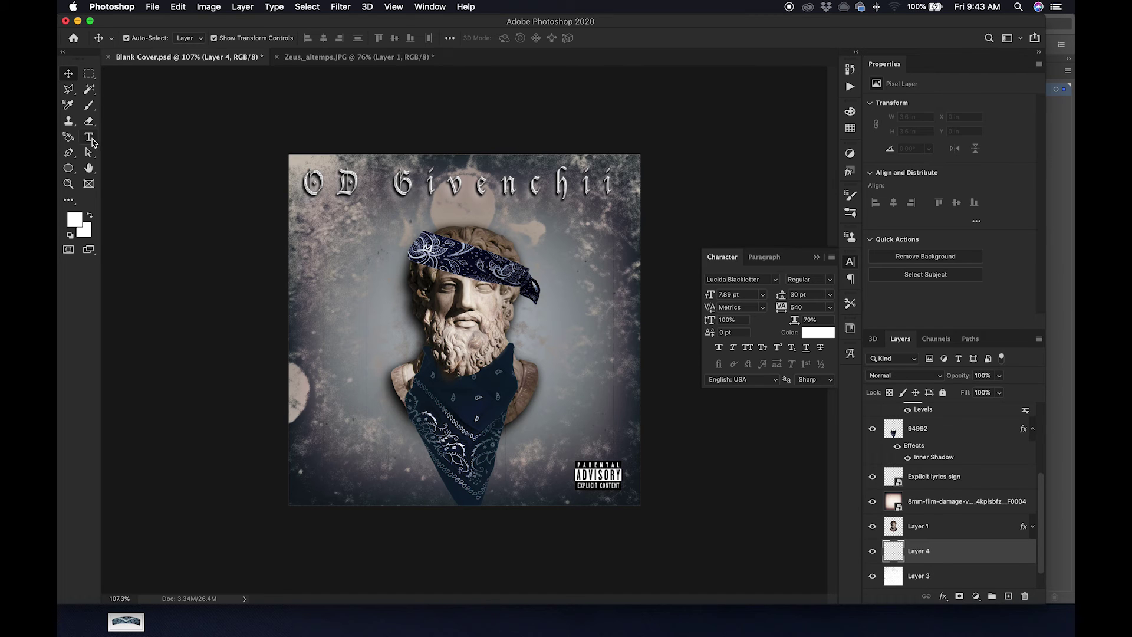
{"action": "left_click", "coordinate": [90, 136]}
{"action": "left_click", "coordinate": [316, 282]}
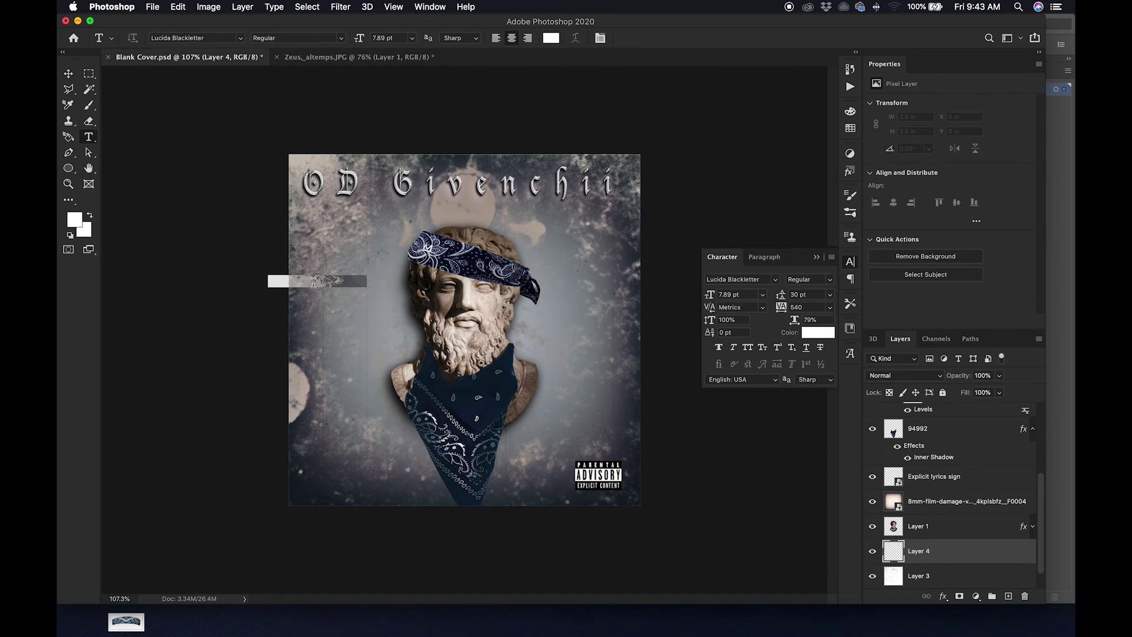
{"action": "key", "text": "BackSpace"}
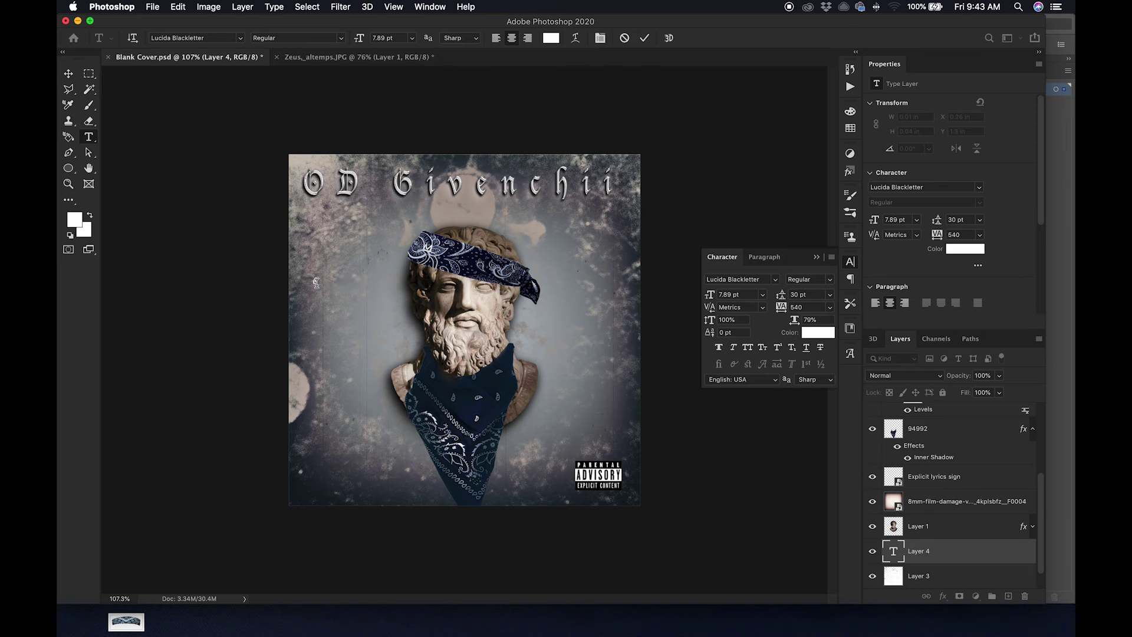
{"action": "type", "text": "G"}
Step: Enlarge the 6 to 171.89 pt and commit the text
{"action": "left_click_drag", "start_coordinate": [360, 39], "coordinate": [434, 39]}
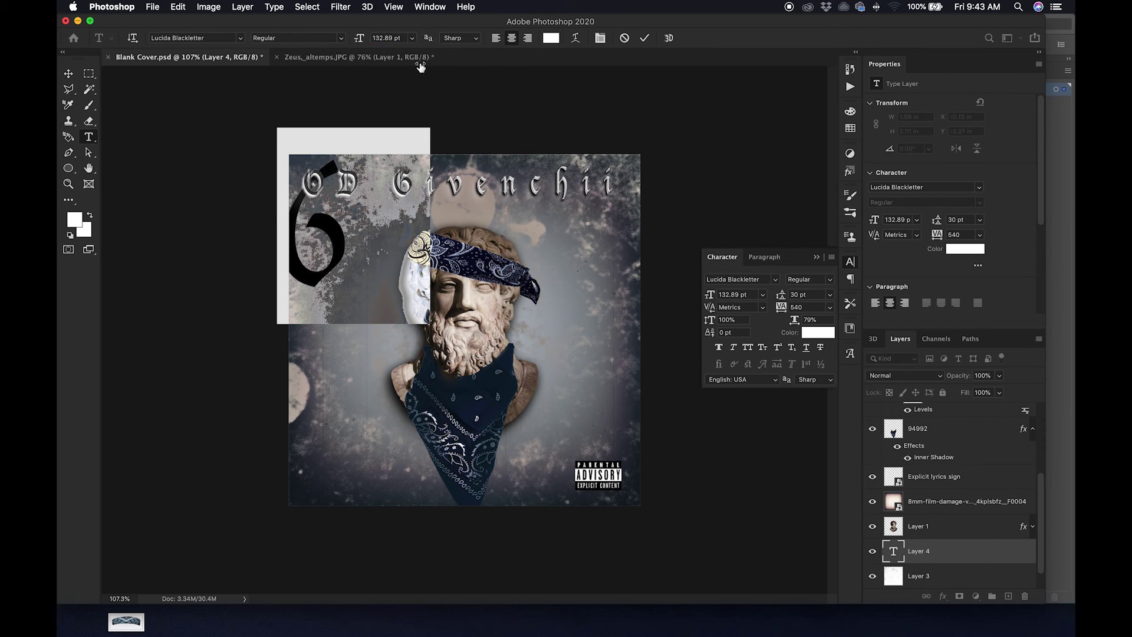
{"action": "left_click", "coordinate": [359, 40]}
{"action": "left_click_drag", "start_coordinate": [359, 41], "coordinate": [380, 39]}
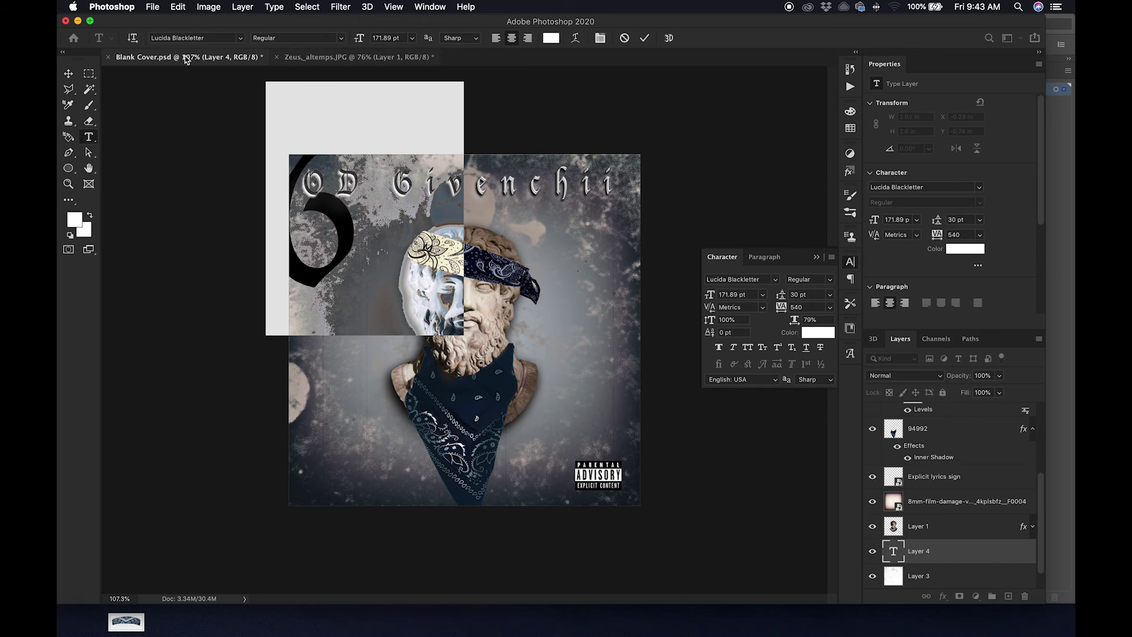
{"action": "left_click", "coordinate": [69, 73]}
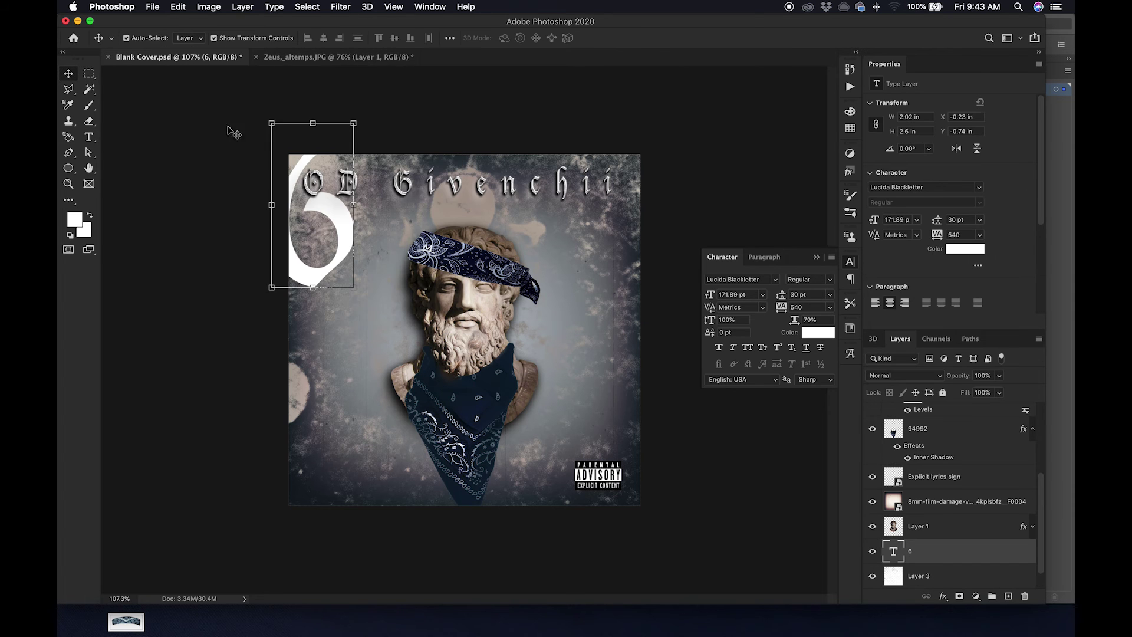
Step: Move the 6 partly behind the left side of the bust, below the title, and scale it to 109.61%
{"action": "left_click", "coordinate": [312, 123]}
{"action": "left_click_drag", "start_coordinate": [344, 221], "coordinate": [407, 305]}
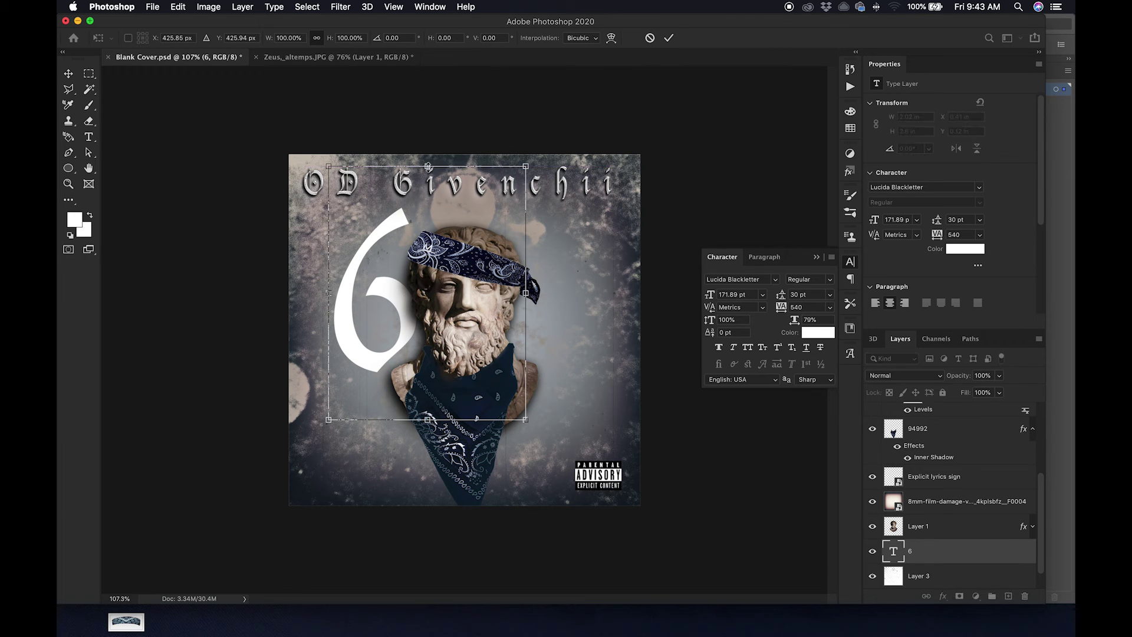
{"action": "mouse_move", "coordinate": [429, 167]}
{"action": "left_mouse_down"}
{"action": "mouse_move", "coordinate": [427, 141]}
{"action": "mouse_move", "coordinate": [428, 154]}
{"action": "left_mouse_up"}
{"action": "left_click_drag", "start_coordinate": [392, 281], "coordinate": [402, 303]}
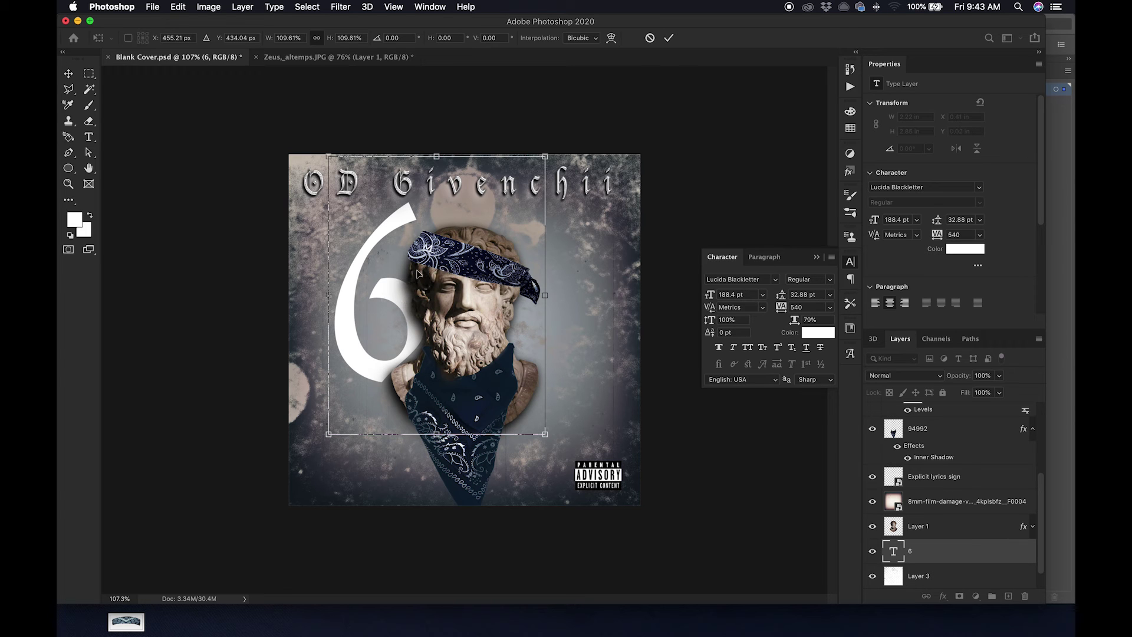
{"action": "left_click", "coordinate": [670, 40]}
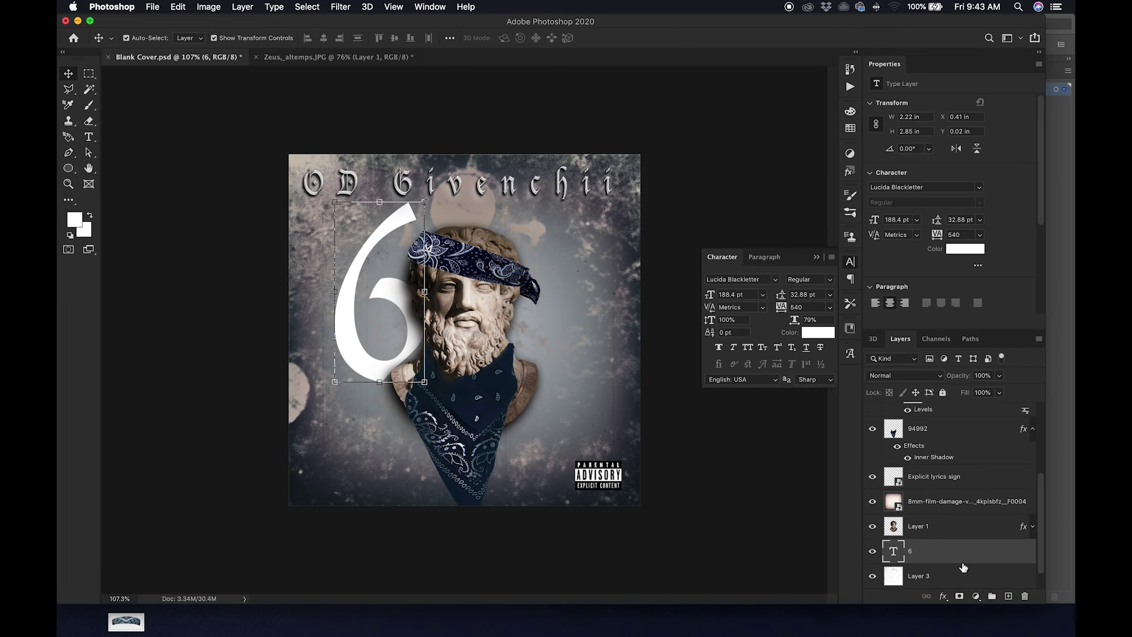
Step: Duplicate the 6 layer directly beneath the original and move the copy to the lower right of the bust
{"action": "left_click_drag", "start_coordinate": [955, 558], "coordinate": [955, 568]}
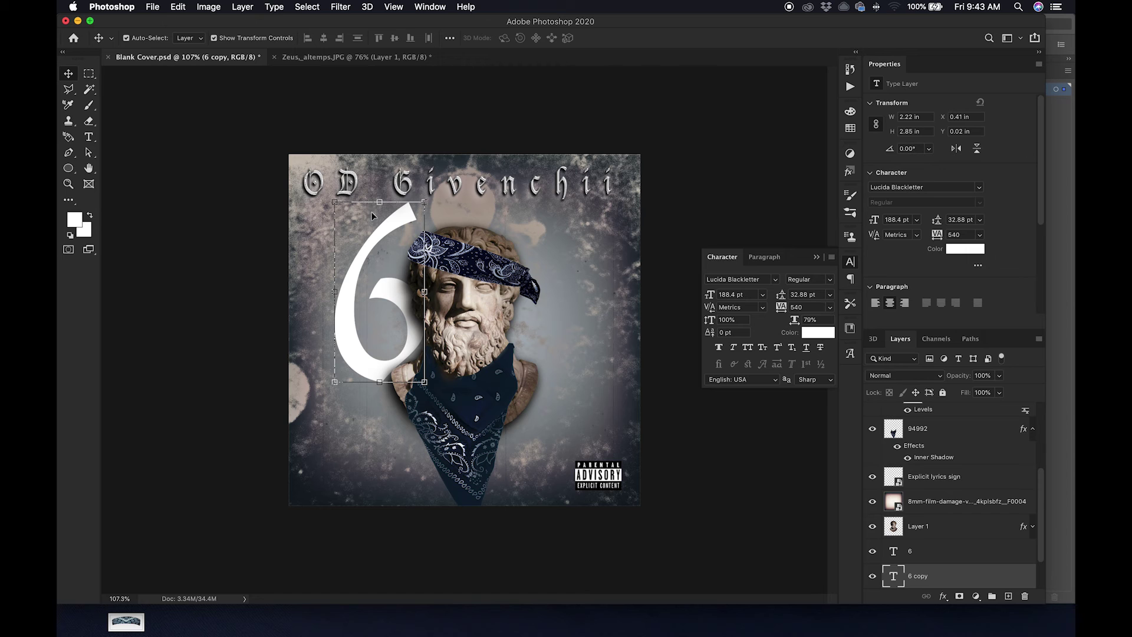
{"action": "key", "text": "super+t"}
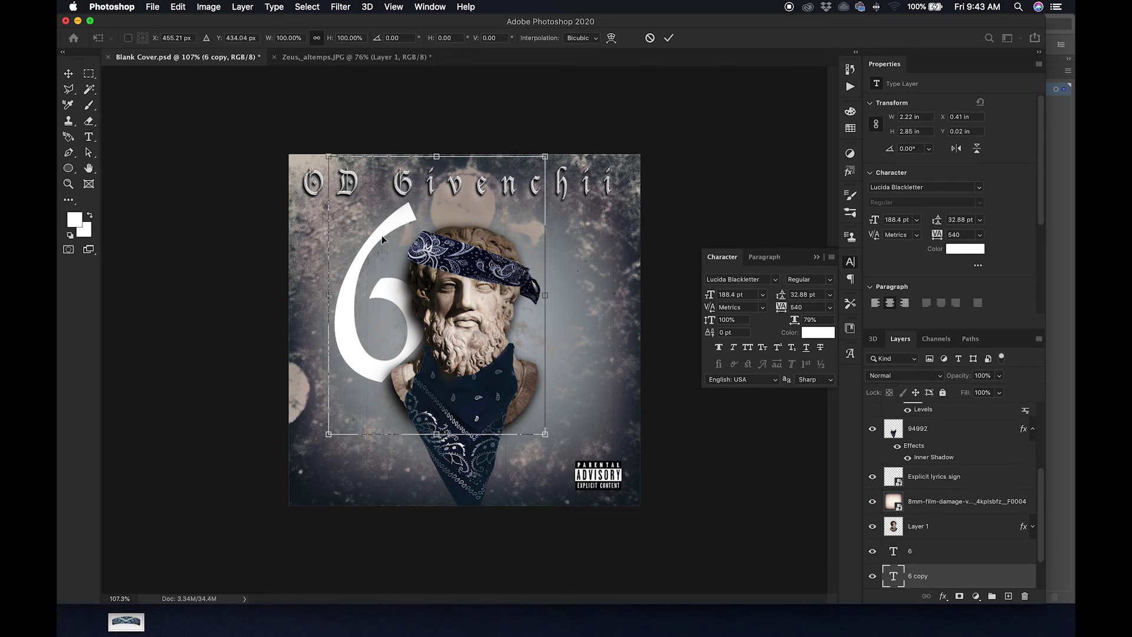
{"action": "left_click_drag", "start_coordinate": [381, 235], "coordinate": [557, 329]}
Step: Replace the duplicated 6 with a 4 and commit the text
{"action": "left_click", "coordinate": [89, 136]}
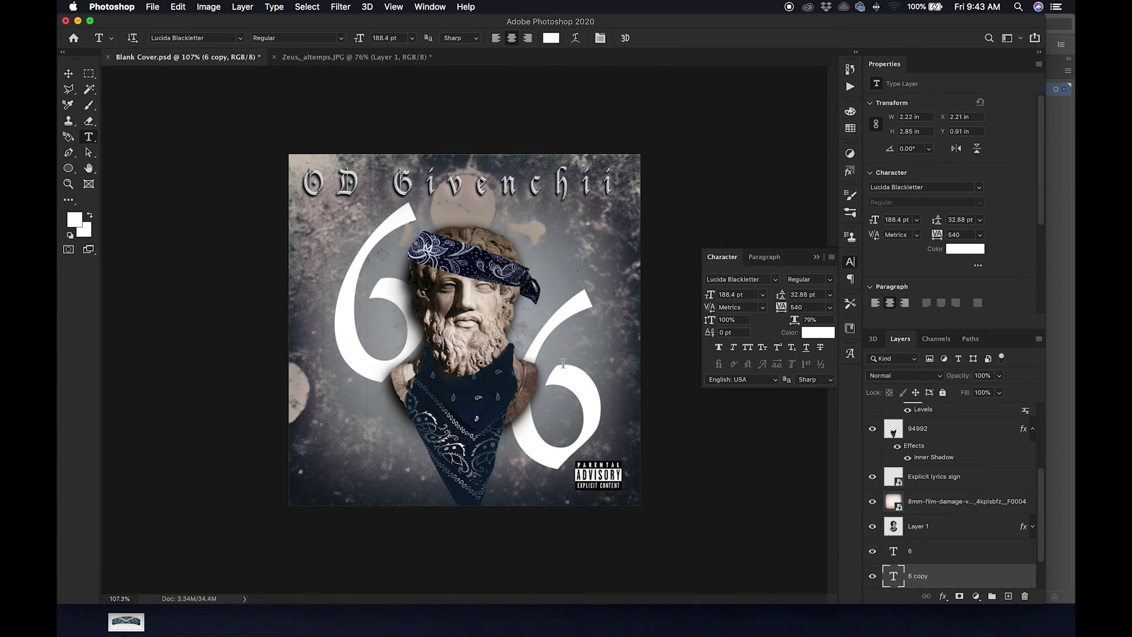
{"action": "left_click", "coordinate": [595, 378]}
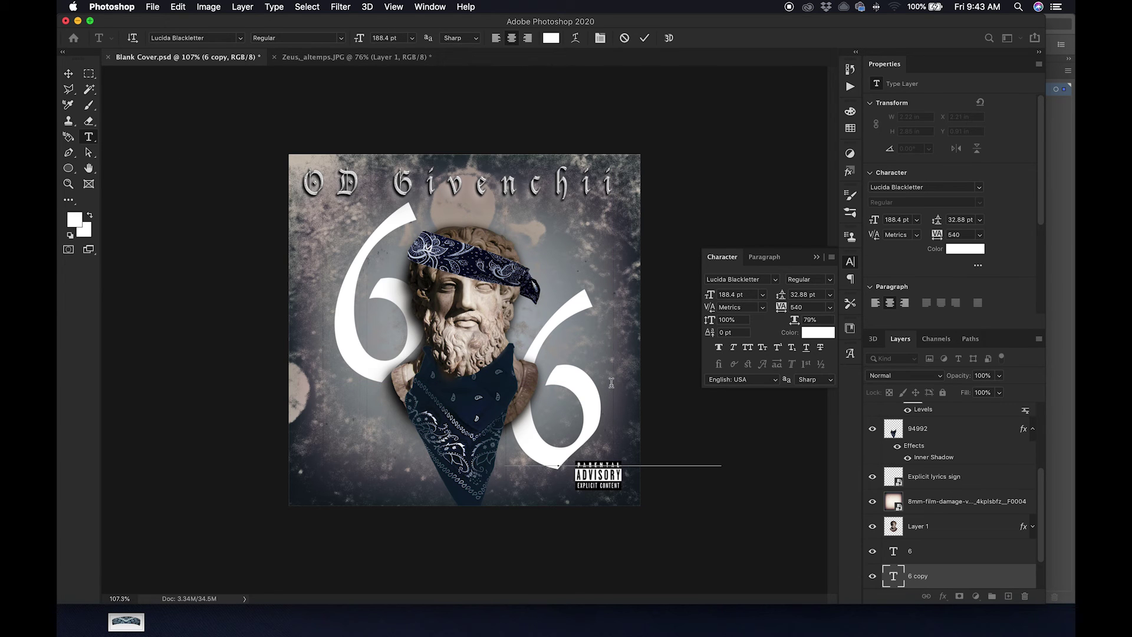
{"action": "key", "text": "BackSpace"}
{"action": "type", "text": "4"}
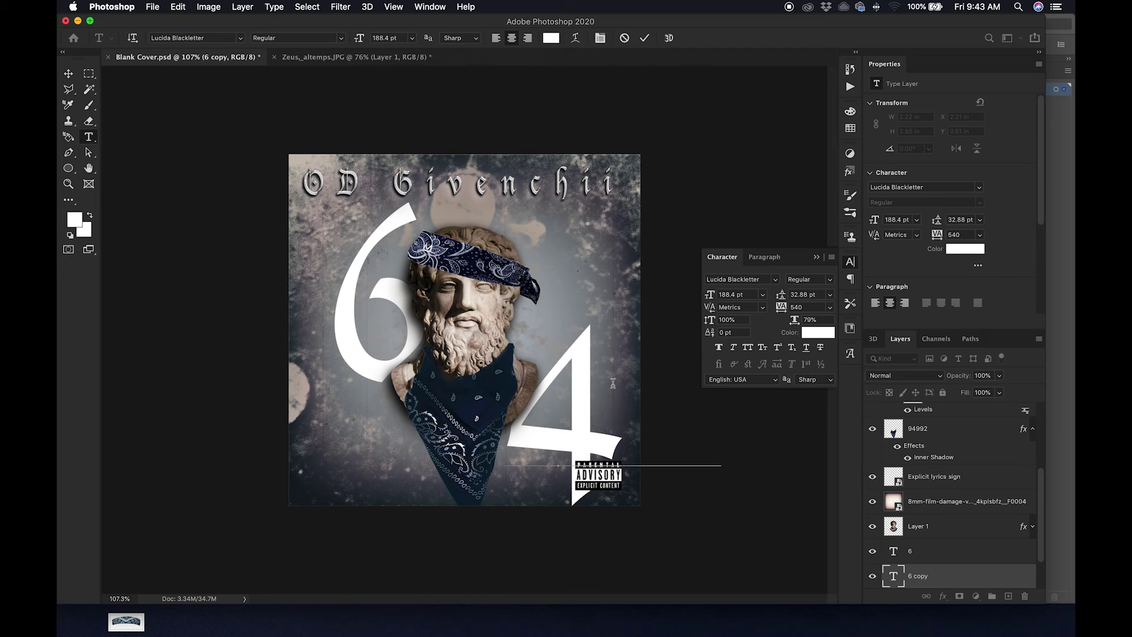
{"action": "left_click", "coordinate": [644, 38]}
Step: Move the 4 up and slightly left so it sits beside the bust, mostly above the Parental Advisory label
{"action": "left_click", "coordinate": [69, 73]}
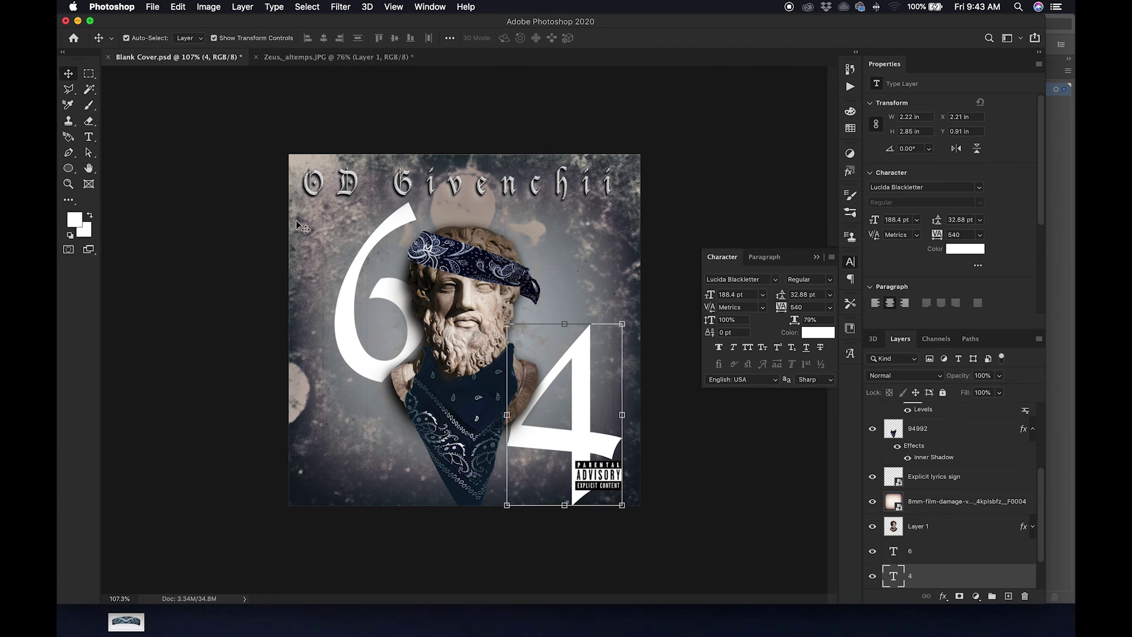
{"action": "left_click", "coordinate": [564, 324]}
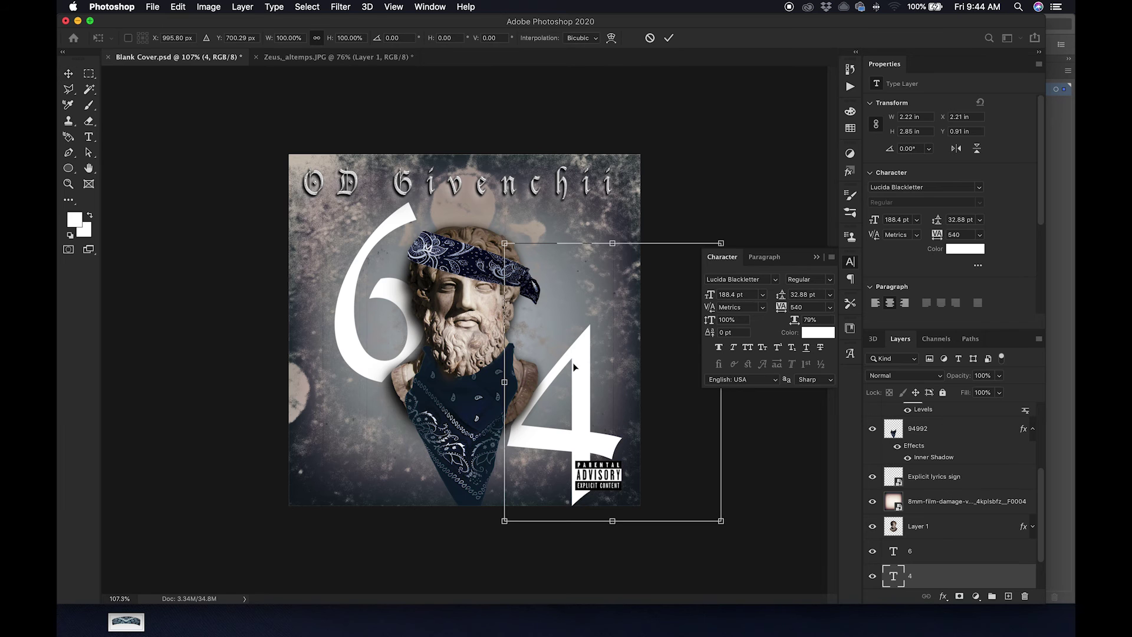
{"action": "left_click_drag", "start_coordinate": [573, 367], "coordinate": [567, 330]}
{"action": "left_click", "coordinate": [669, 38]}
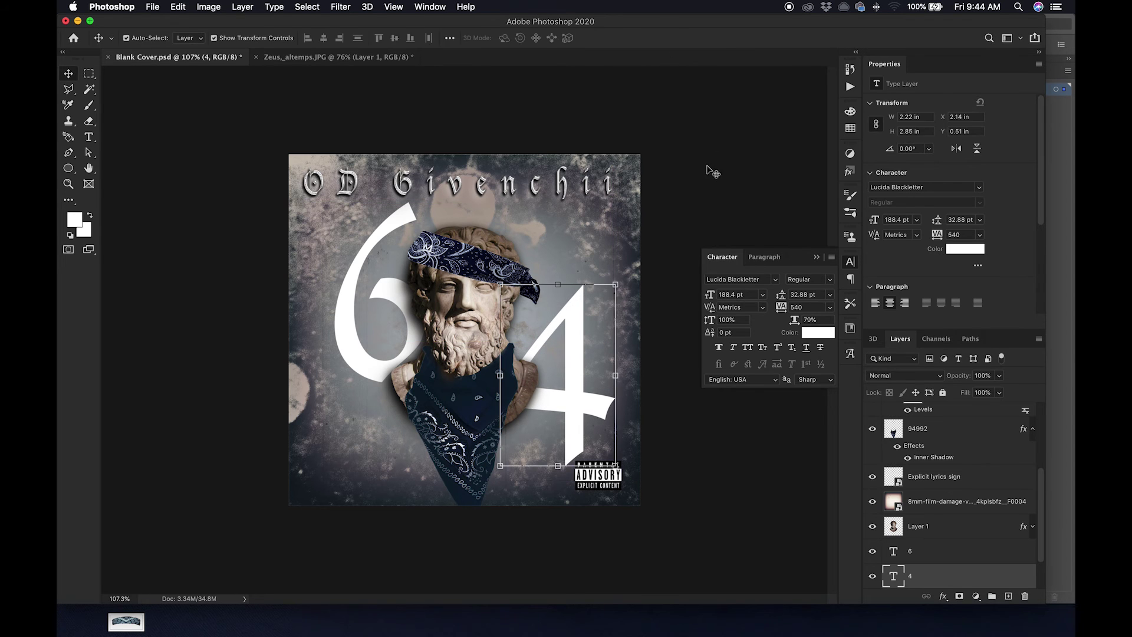
Step: Move the 4 slightly down and to the left, closer to the bust and partly behind the Parental Advisory label
{"action": "left_click", "coordinate": [714, 176]}
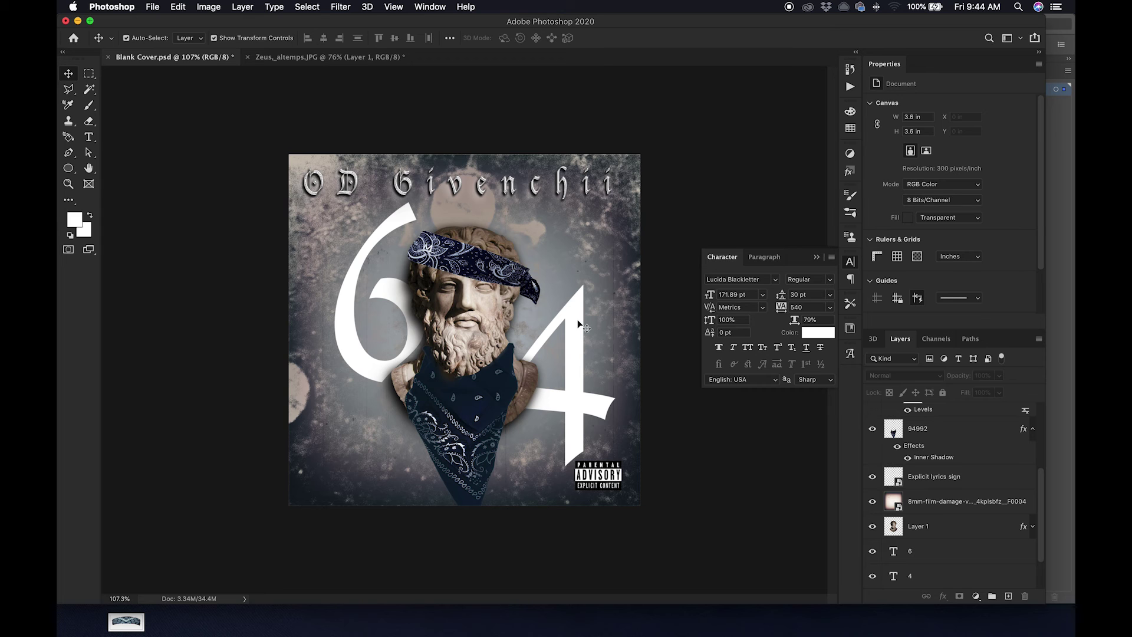
{"action": "left_click", "coordinate": [956, 580]}
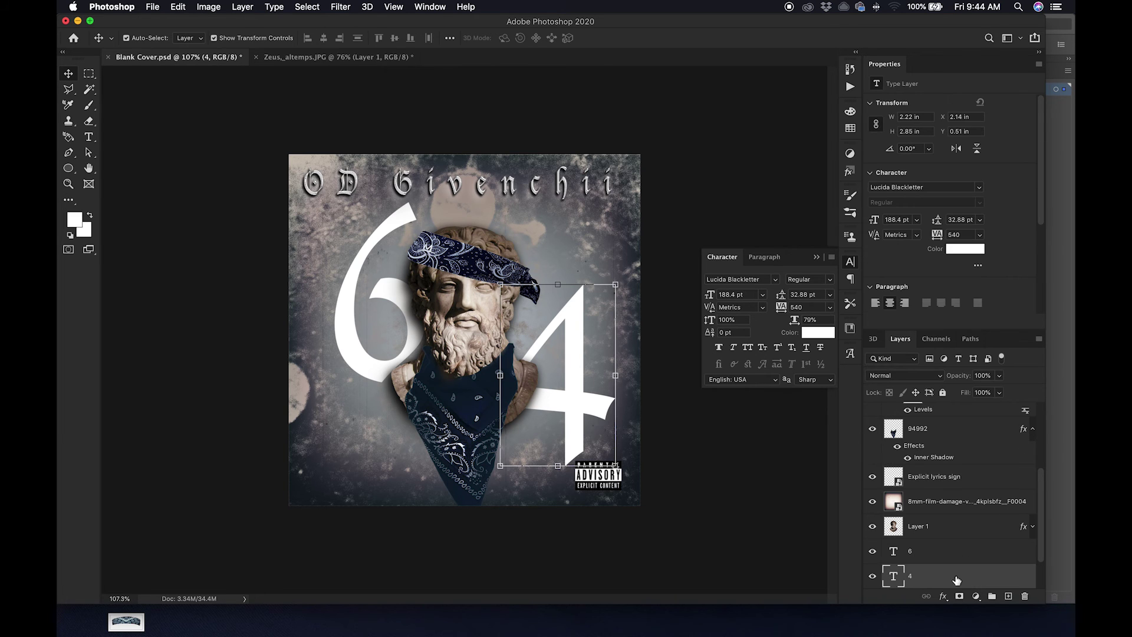
{"action": "key", "text": "super+t"}
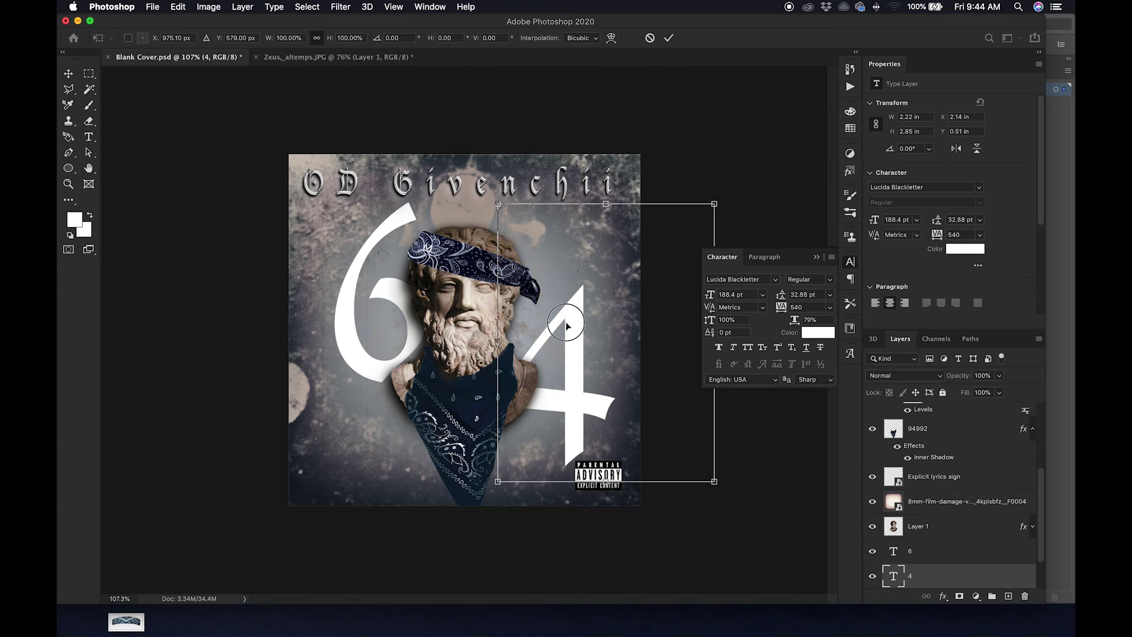
{"action": "left_click_drag", "start_coordinate": [567, 325], "coordinate": [557, 338]}
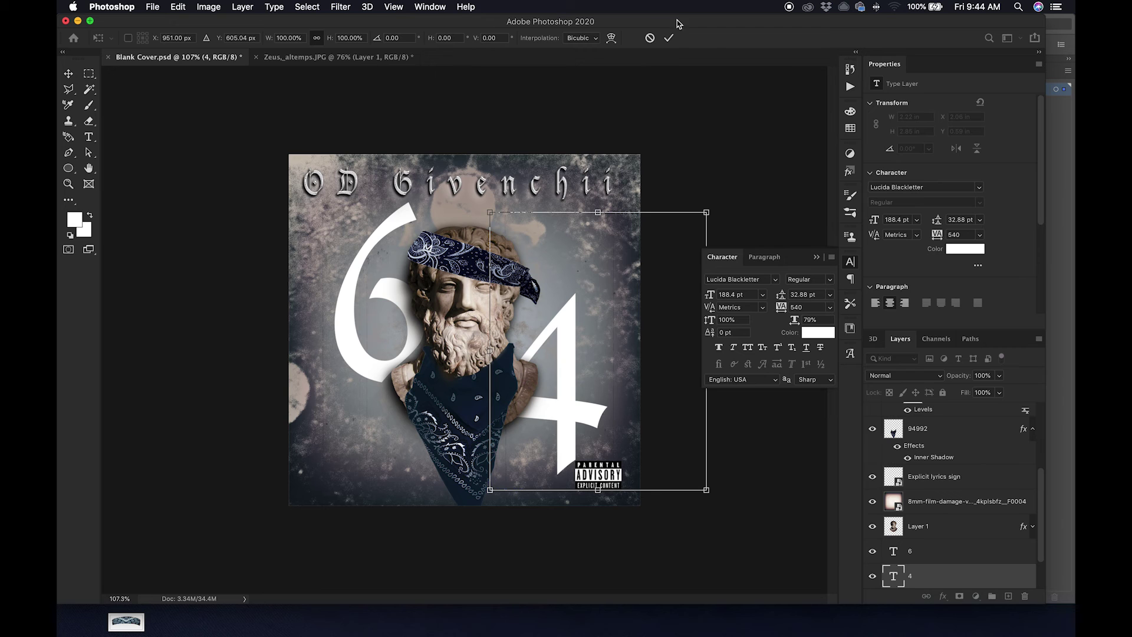
{"action": "left_click", "coordinate": [669, 38]}
Step: Move the 6 slightly down and to the right so it tucks further behind the bust
{"action": "left_click", "coordinate": [927, 550]}
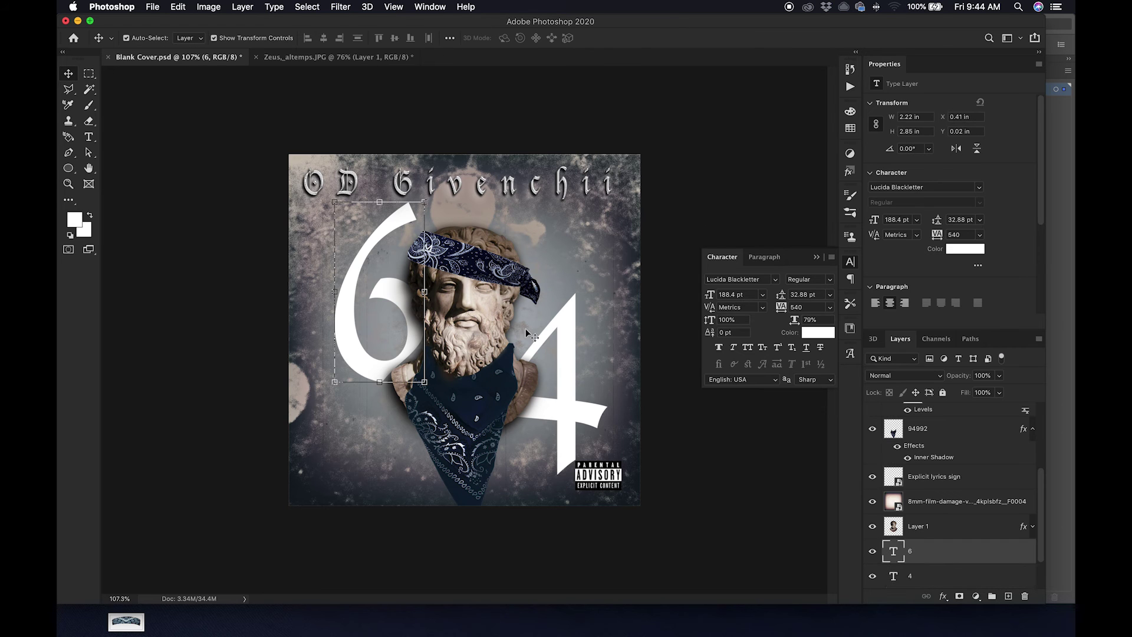
{"action": "key", "text": "cmd+t"}
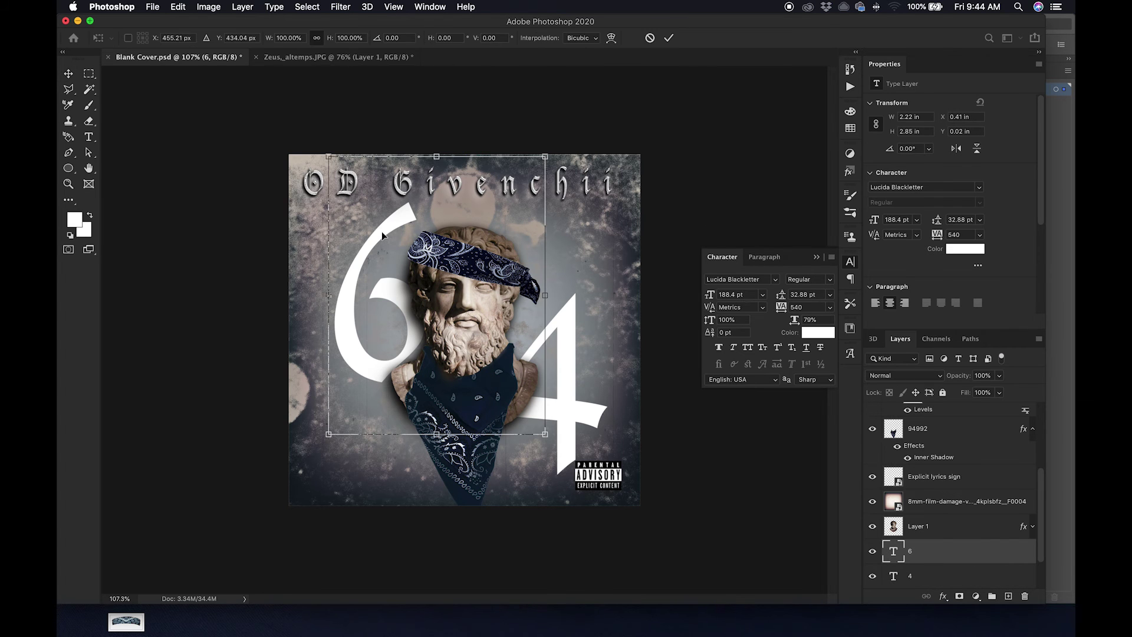
{"action": "left_click_drag", "start_coordinate": [381, 231], "coordinate": [386, 235]}
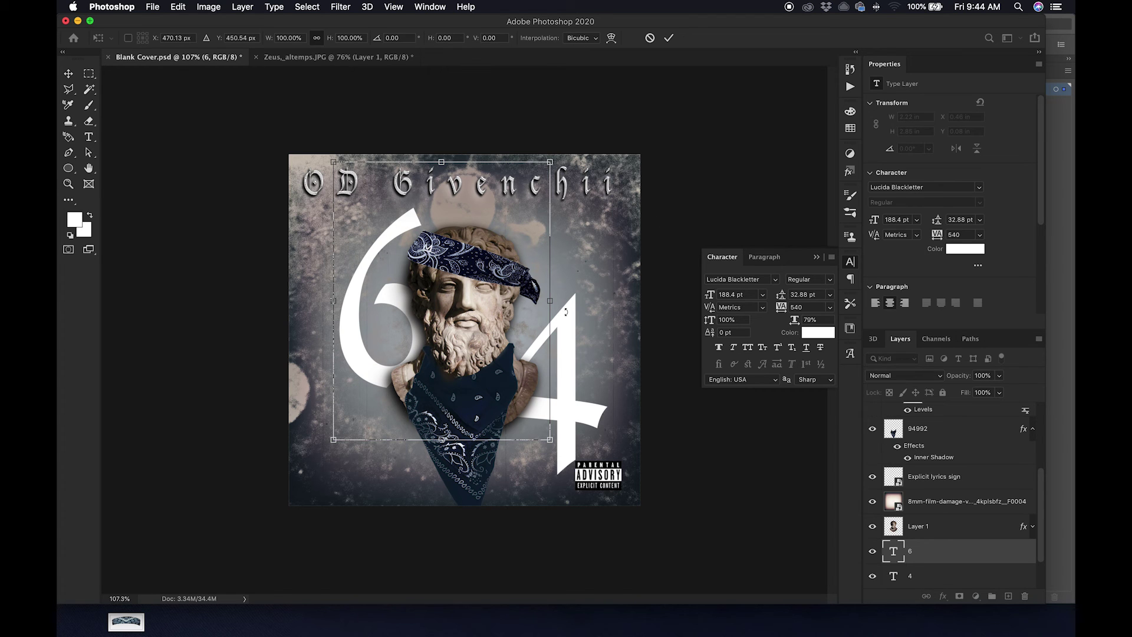
{"action": "left_click", "coordinate": [669, 38]}
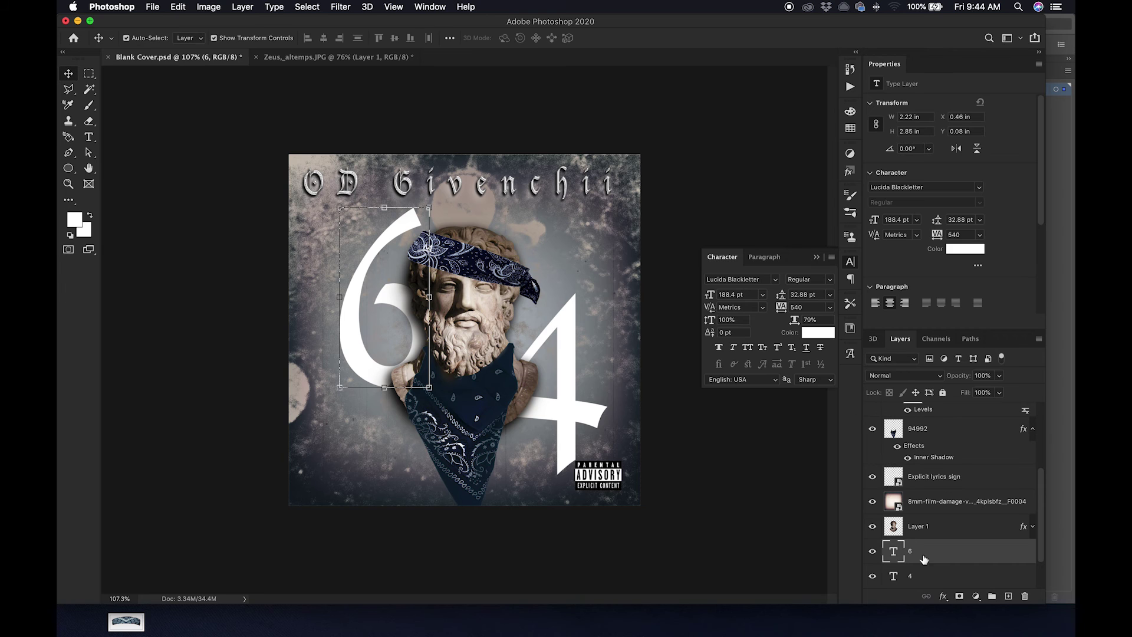
Step: Nudge the 4 slightly up and to the left and commit the transform
{"action": "left_click", "coordinate": [931, 576]}
{"action": "key", "text": "cmd+t"}
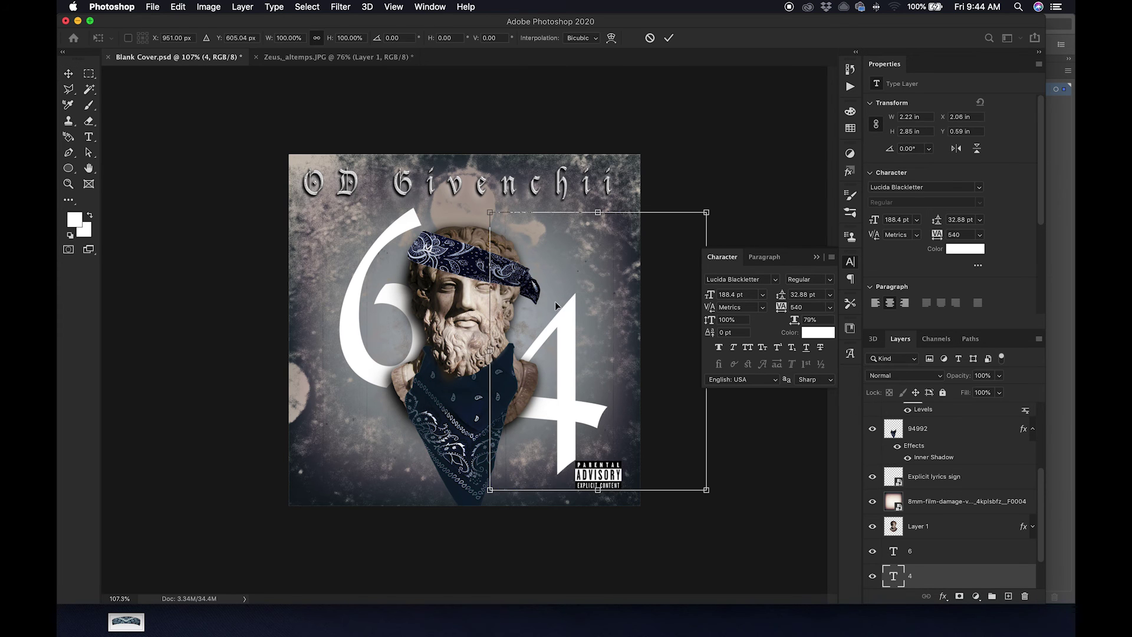
{"action": "left_click_drag", "start_coordinate": [568, 329], "coordinate": [562, 324]}
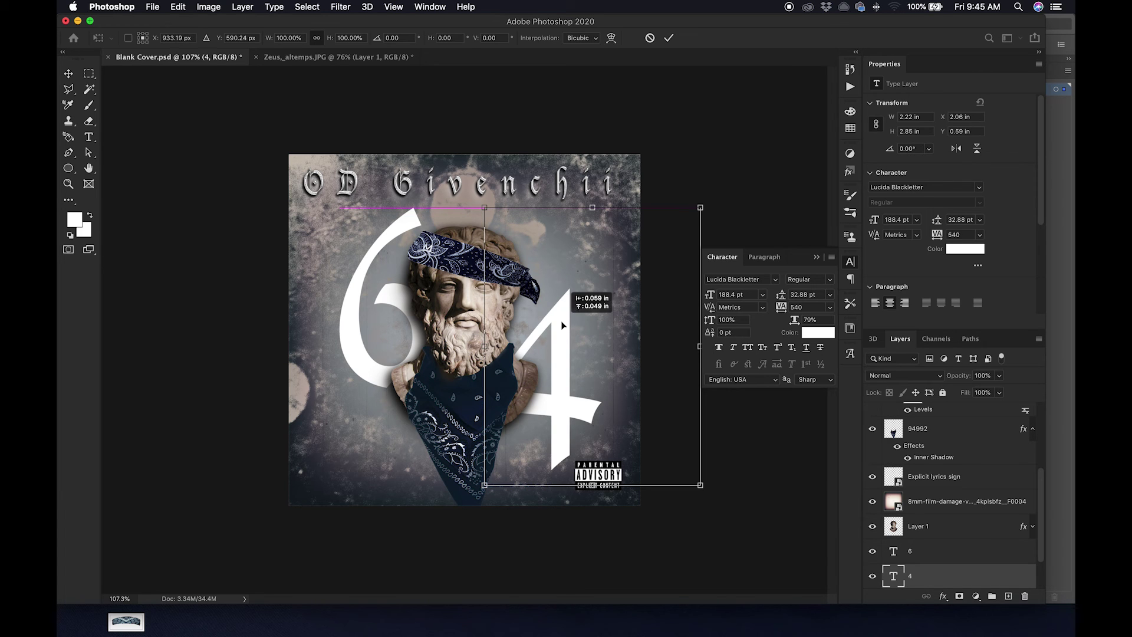
{"action": "left_click", "coordinate": [673, 42]}
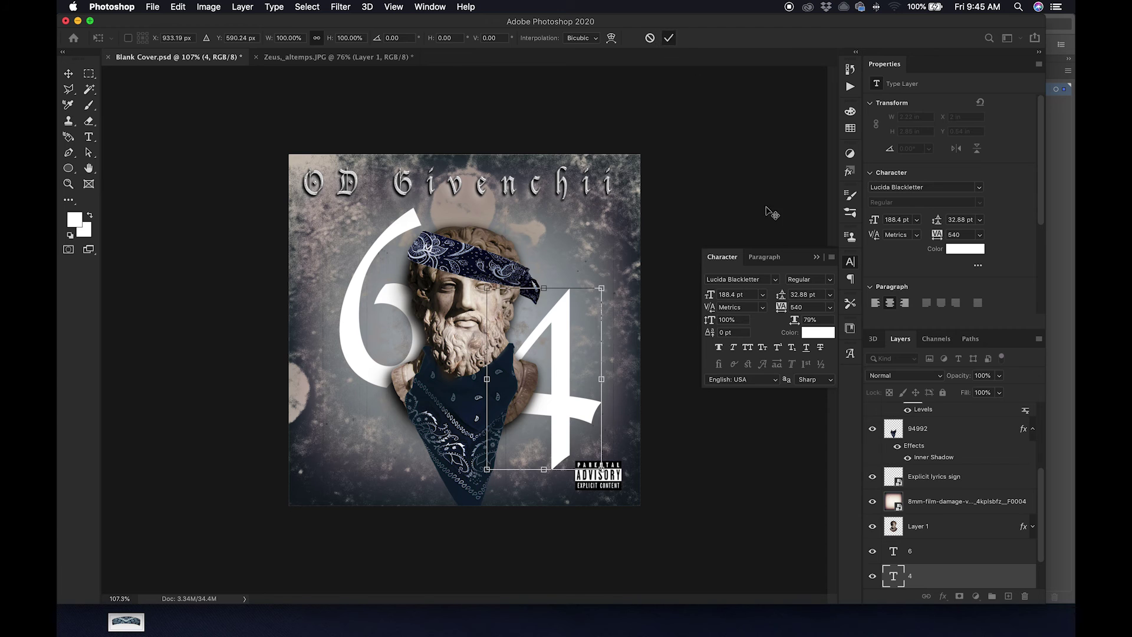
Step: Merge the 6 and 4 text layers into one layer and rename it 64
{"action": "scroll", "coordinate": [922, 546], "scroll_direction": "down", "scroll_amount": 2}
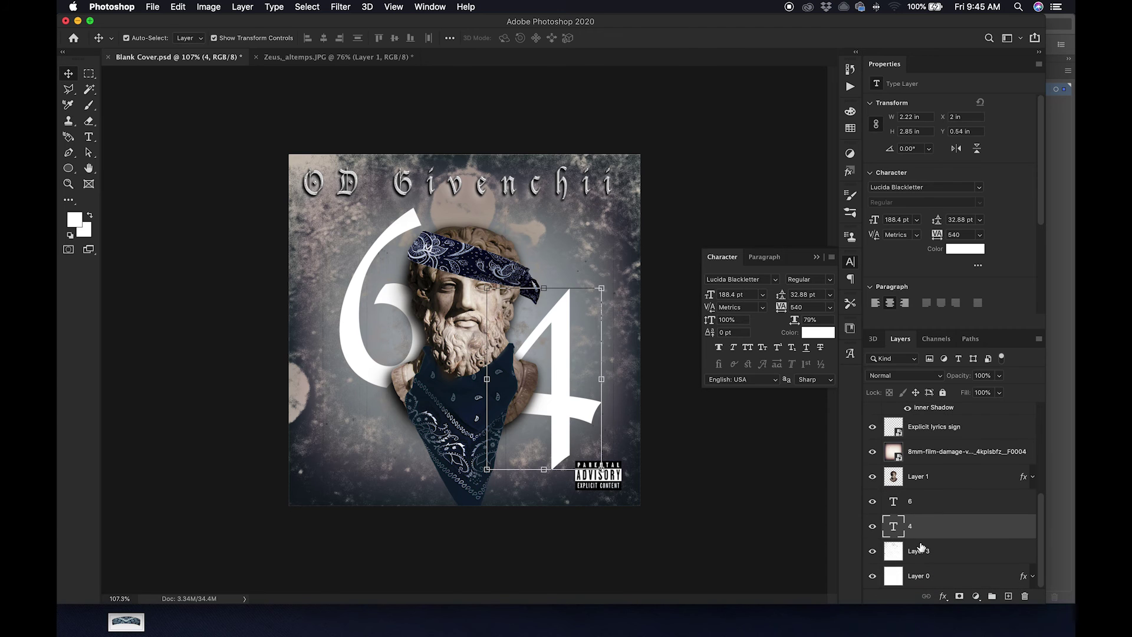
{"action": "left_click", "coordinate": [930, 502], "text": "super"}
{"action": "key", "text": "super+e"}
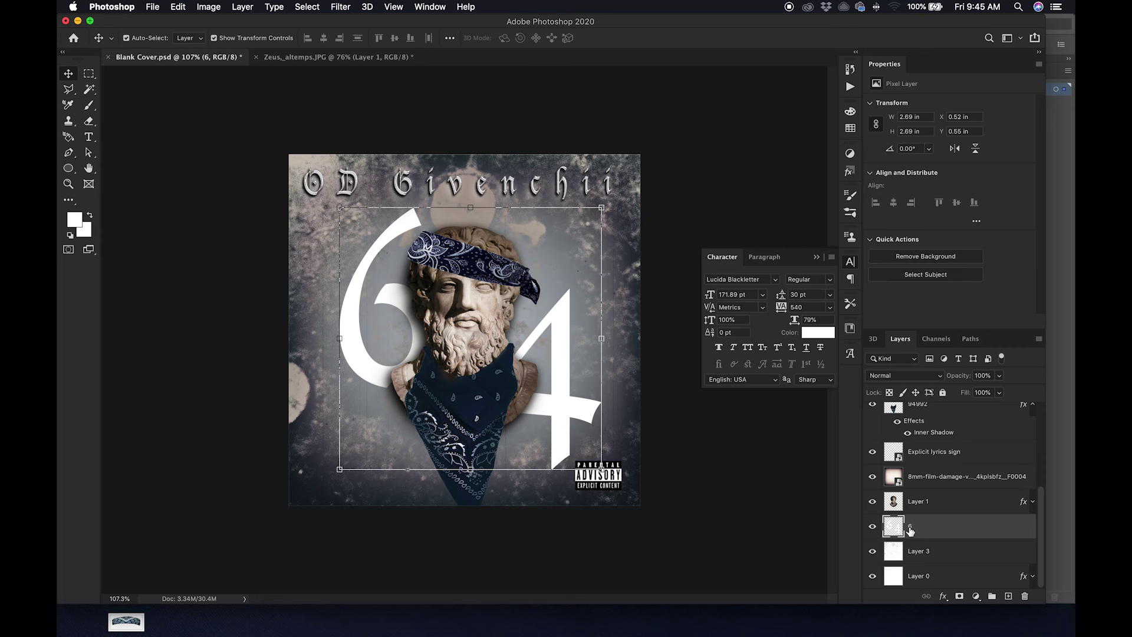
{"action": "double_click", "coordinate": [910, 528]}
{"action": "type", "text": "64"}
{"action": "key", "text": "Return"}
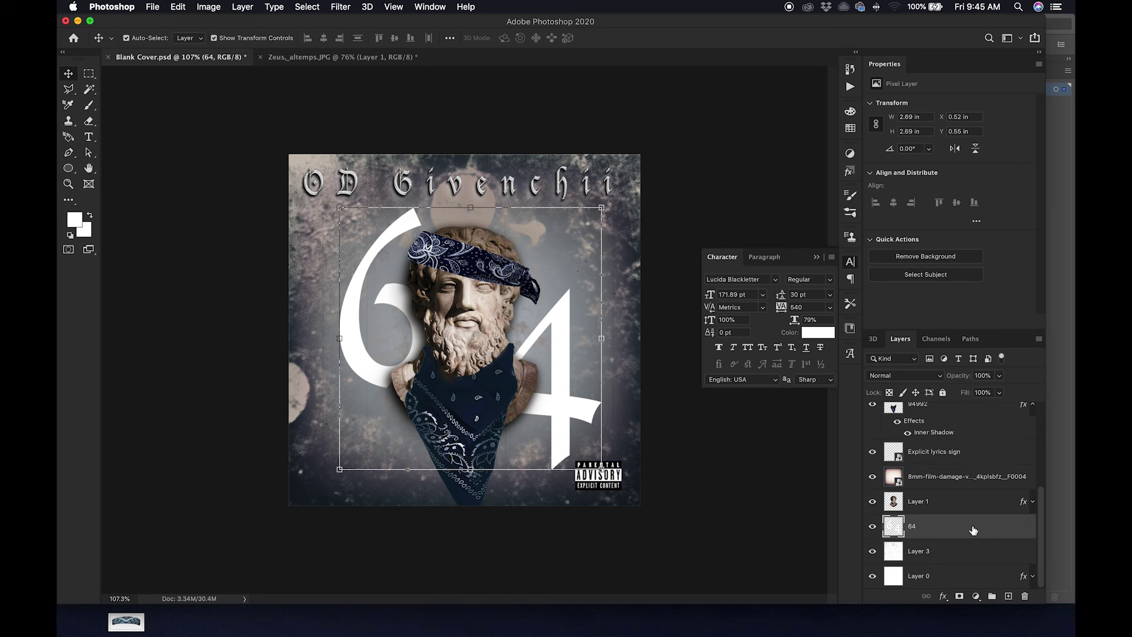
{"action": "double_click", "coordinate": [974, 531]}
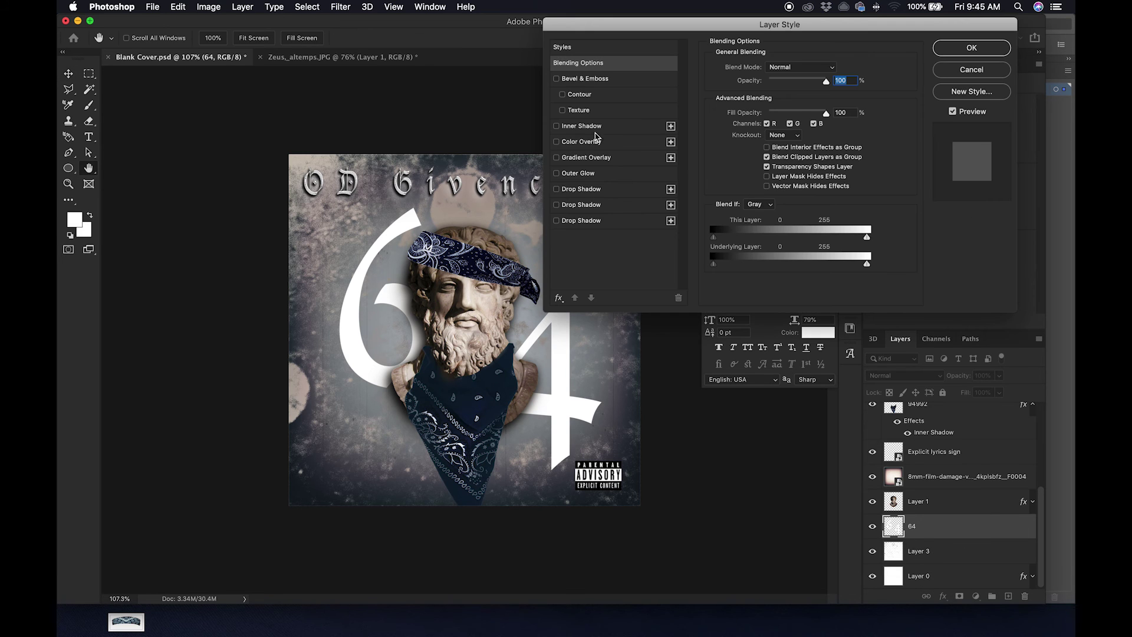
{"action": "left_click", "coordinate": [582, 80]}
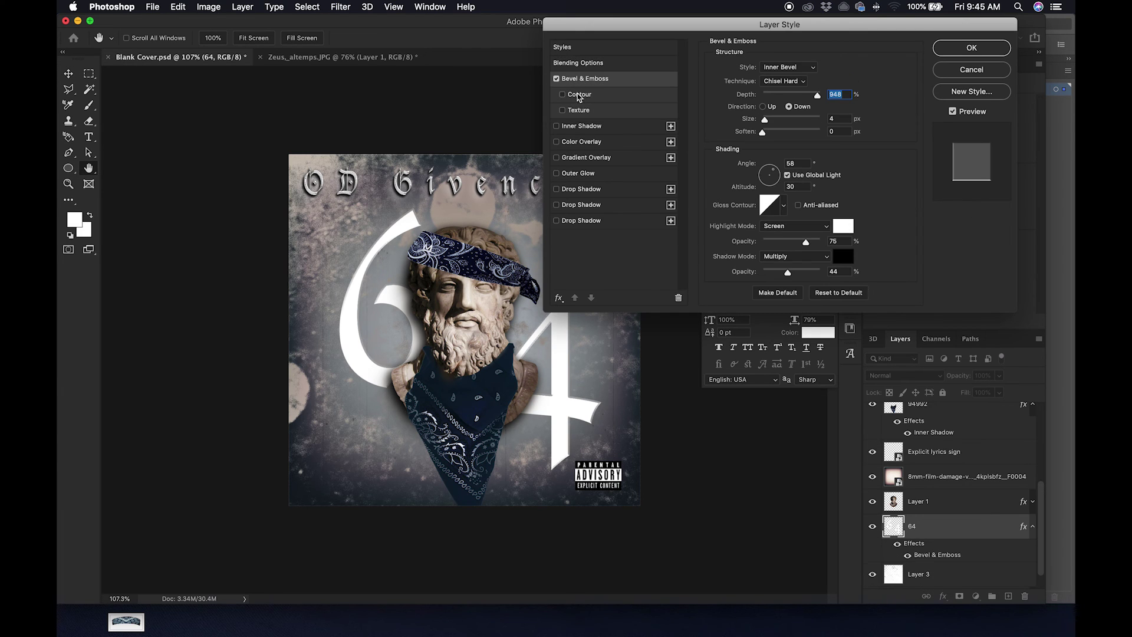
{"action": "left_click", "coordinate": [581, 96]}
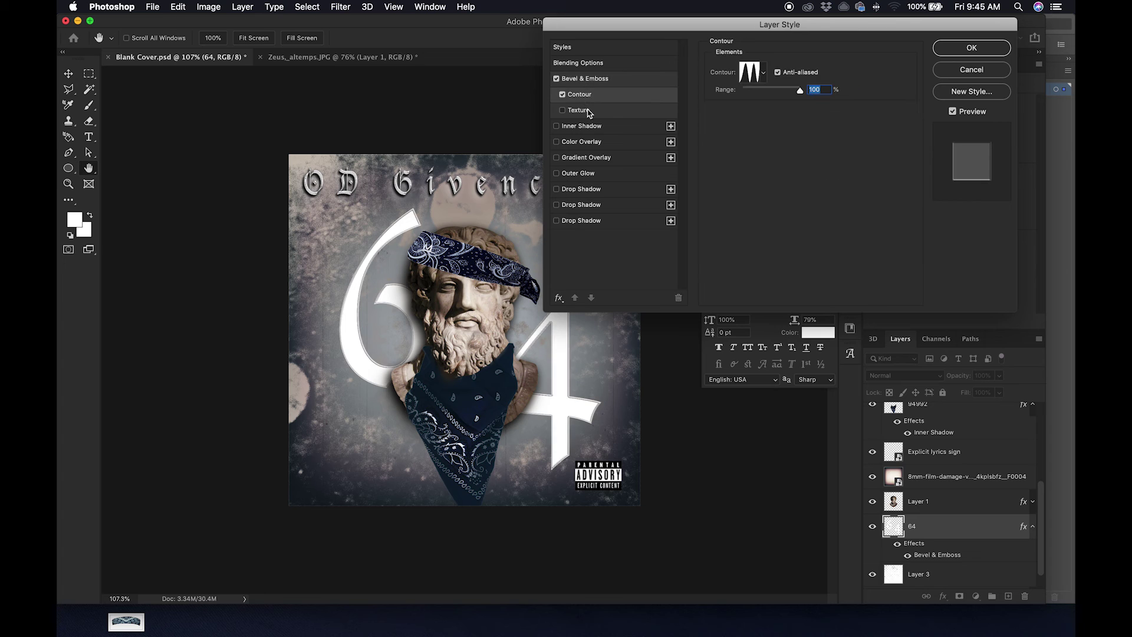
{"action": "left_click", "coordinate": [589, 189]}
{"action": "left_click", "coordinate": [592, 205]}
{"action": "left_click", "coordinate": [592, 221]}
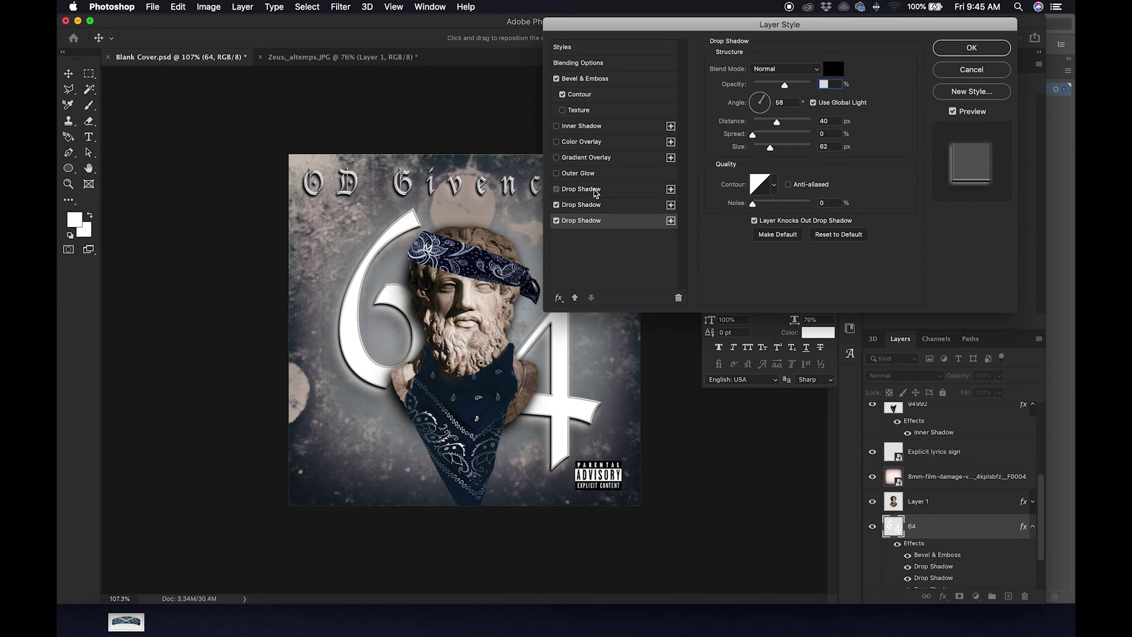
{"action": "left_click", "coordinate": [592, 189]}
{"action": "left_click", "coordinate": [833, 69]}
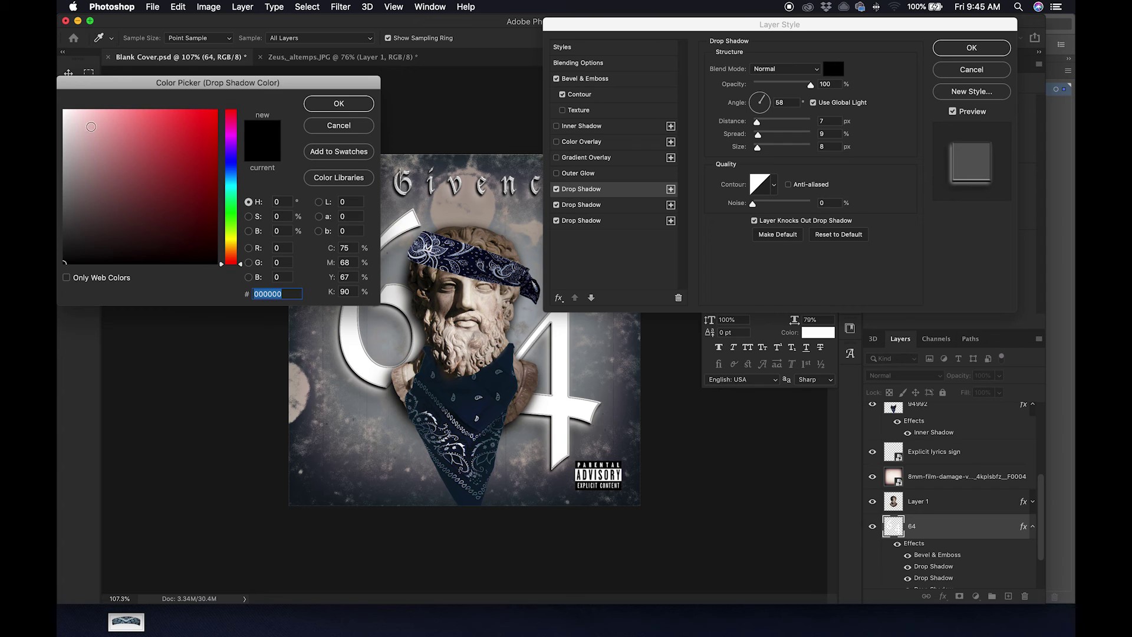
{"action": "left_click_drag", "start_coordinate": [91, 127], "coordinate": [70, 104]}
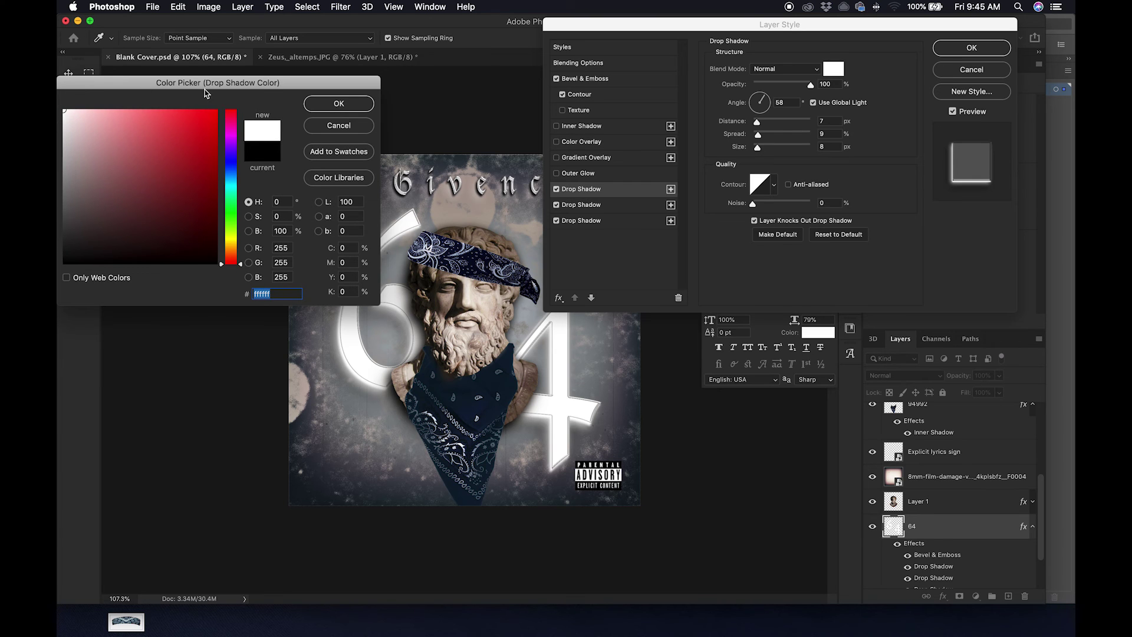
{"action": "left_click", "coordinate": [338, 126]}
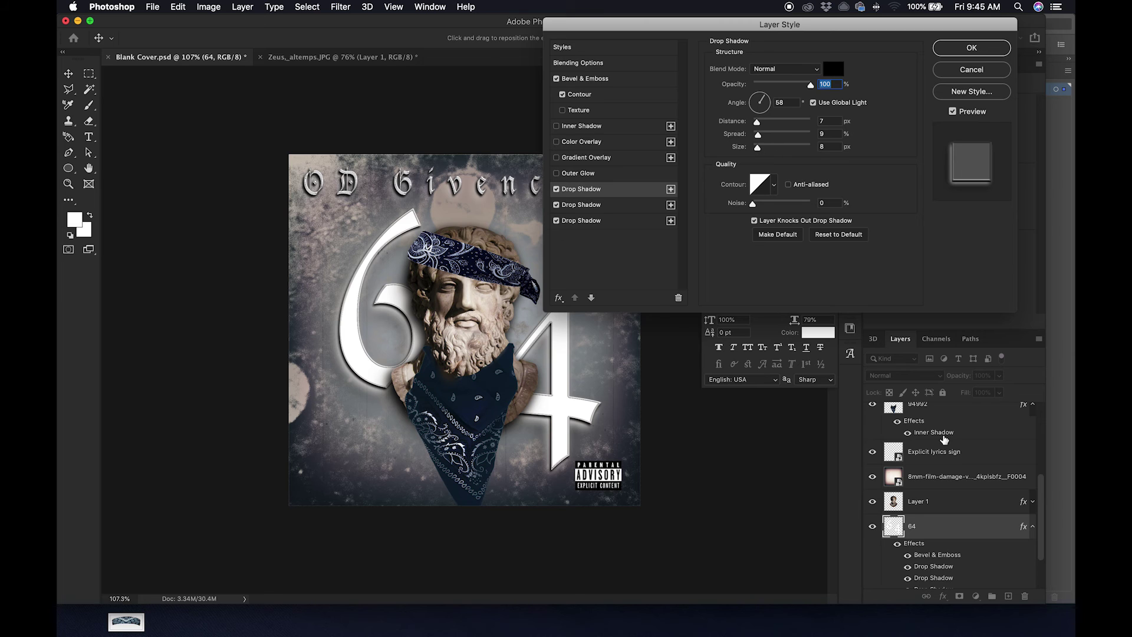
{"action": "scroll", "coordinate": [944, 478], "scroll_direction": "down", "scroll_amount": 3}
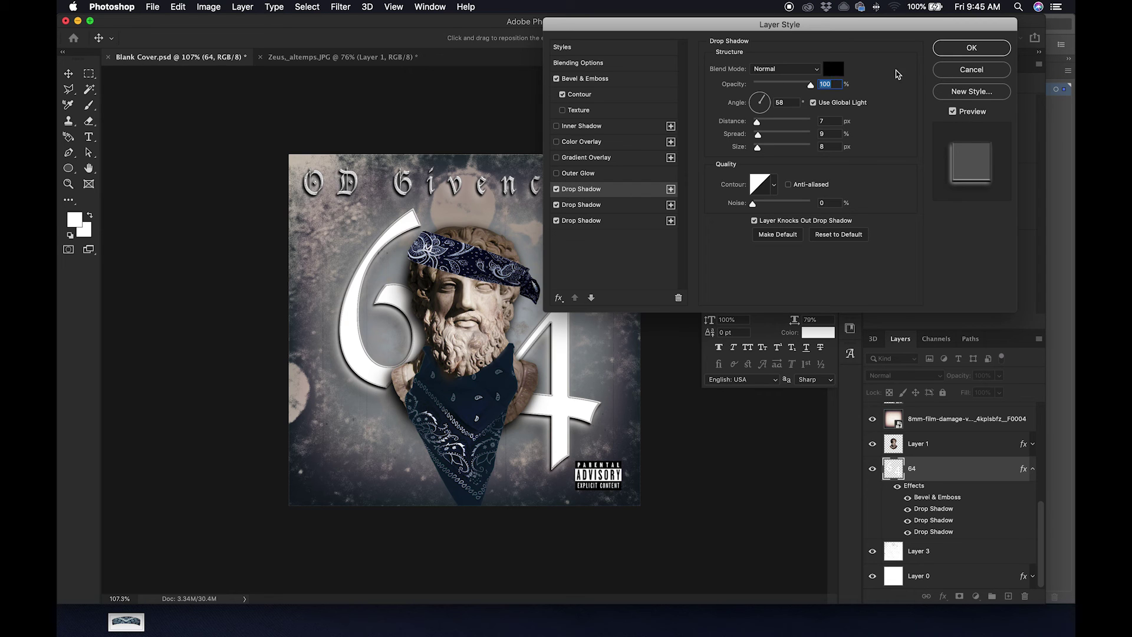
{"action": "left_click", "coordinate": [970, 70]}
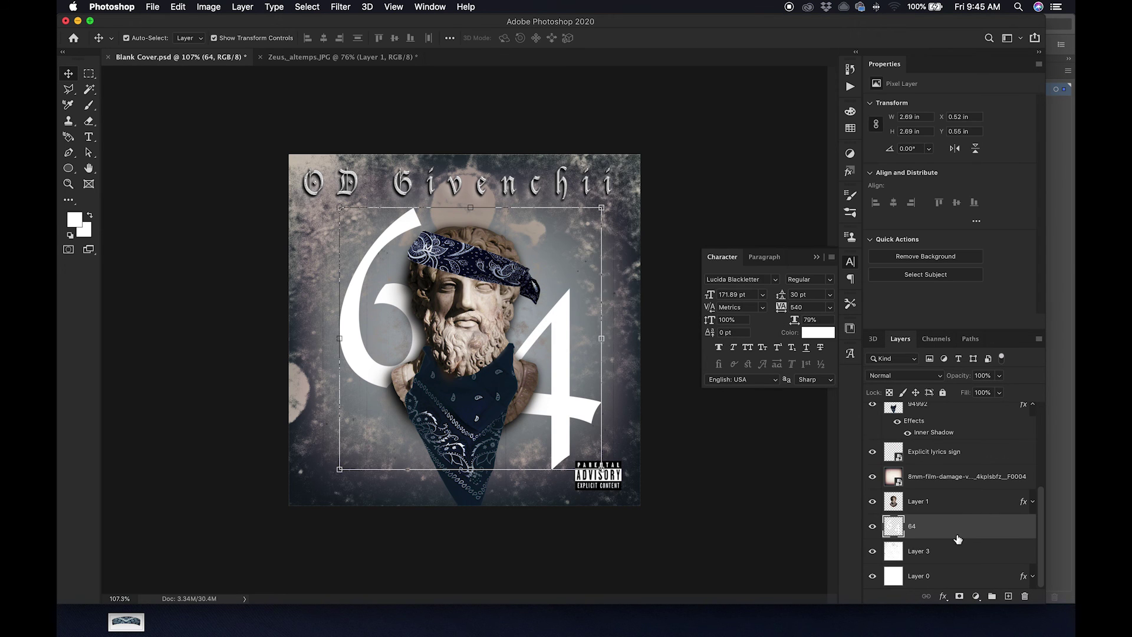
Step: Move the 64 layer beneath Layer 3 and enable Bevel & Emboss with Contour in its layer style
{"action": "left_click_drag", "start_coordinate": [961, 534], "coordinate": [965, 561]}
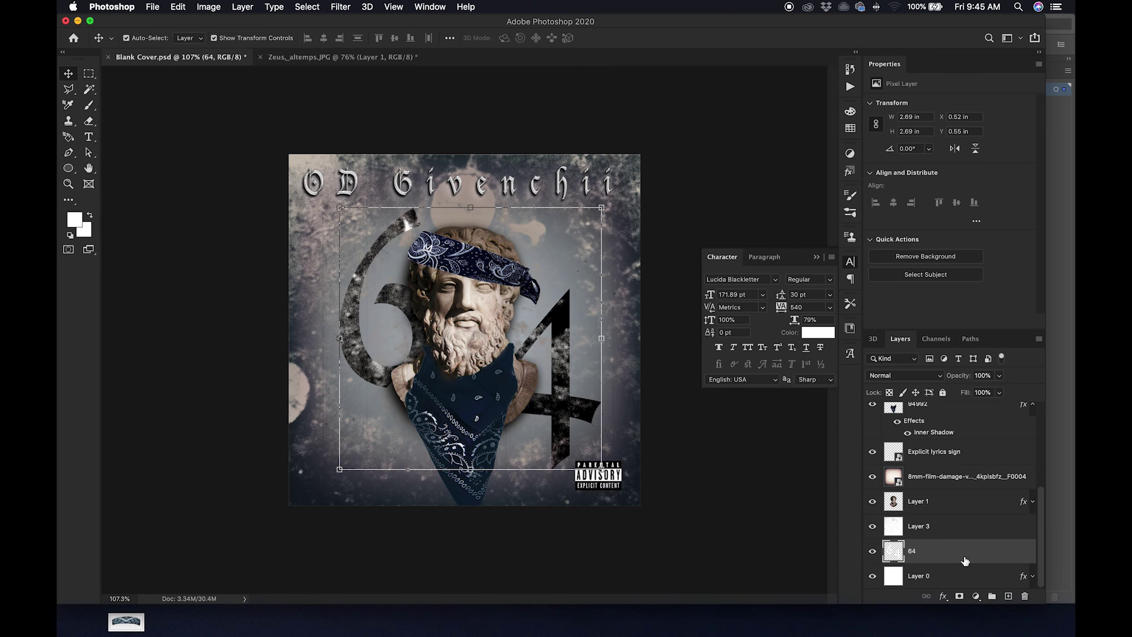
{"action": "double_click", "coordinate": [965, 557]}
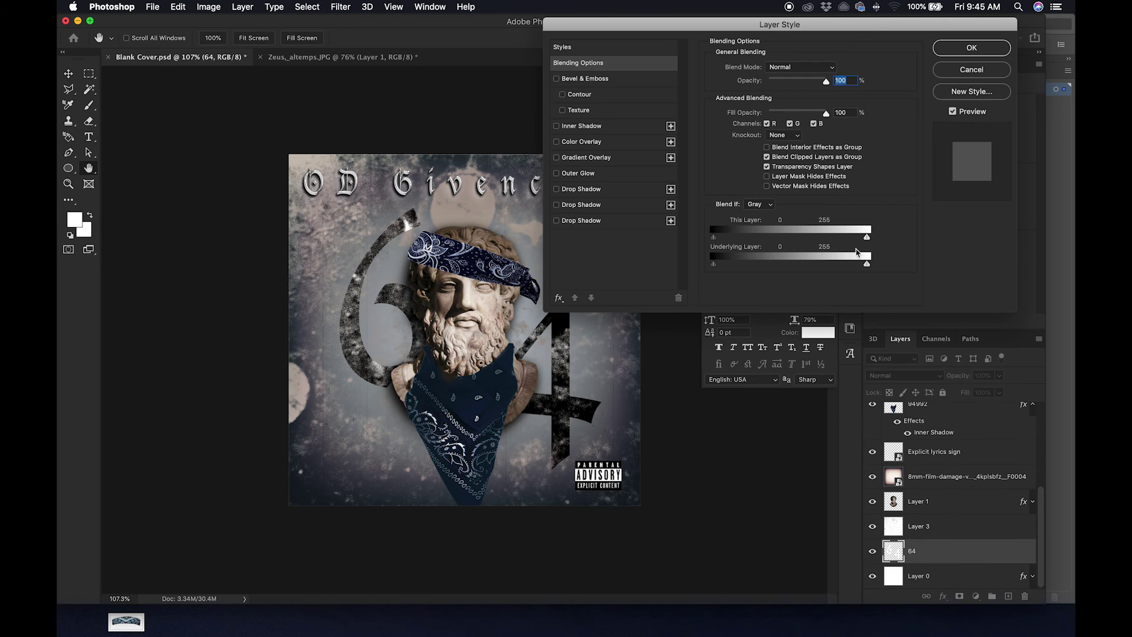
{"action": "left_click", "coordinate": [580, 80]}
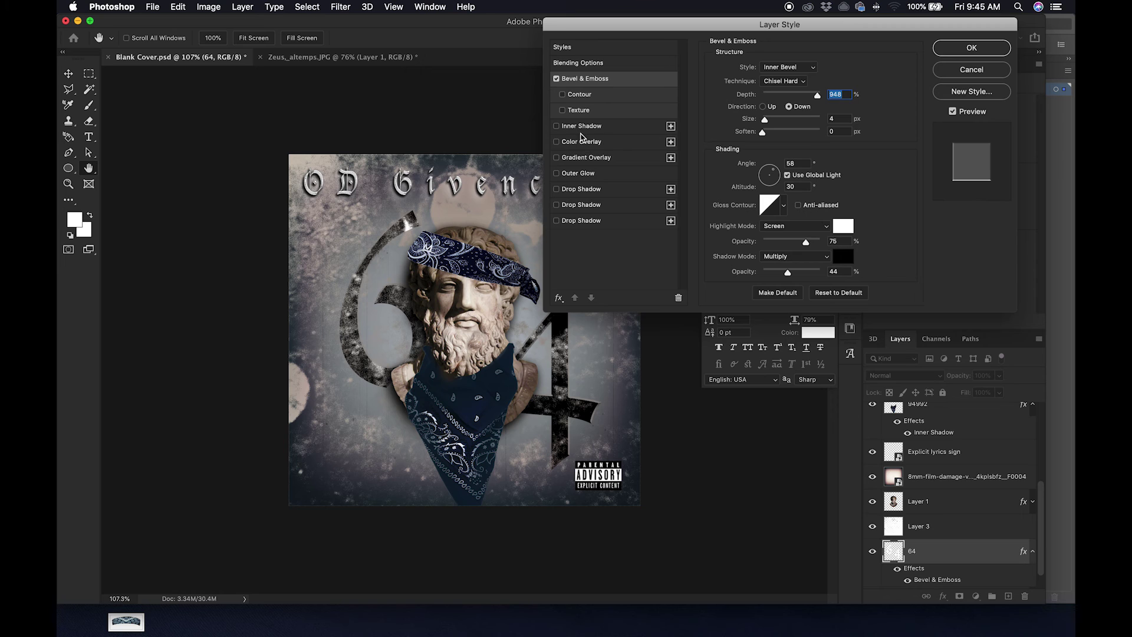
{"action": "left_click", "coordinate": [562, 95]}
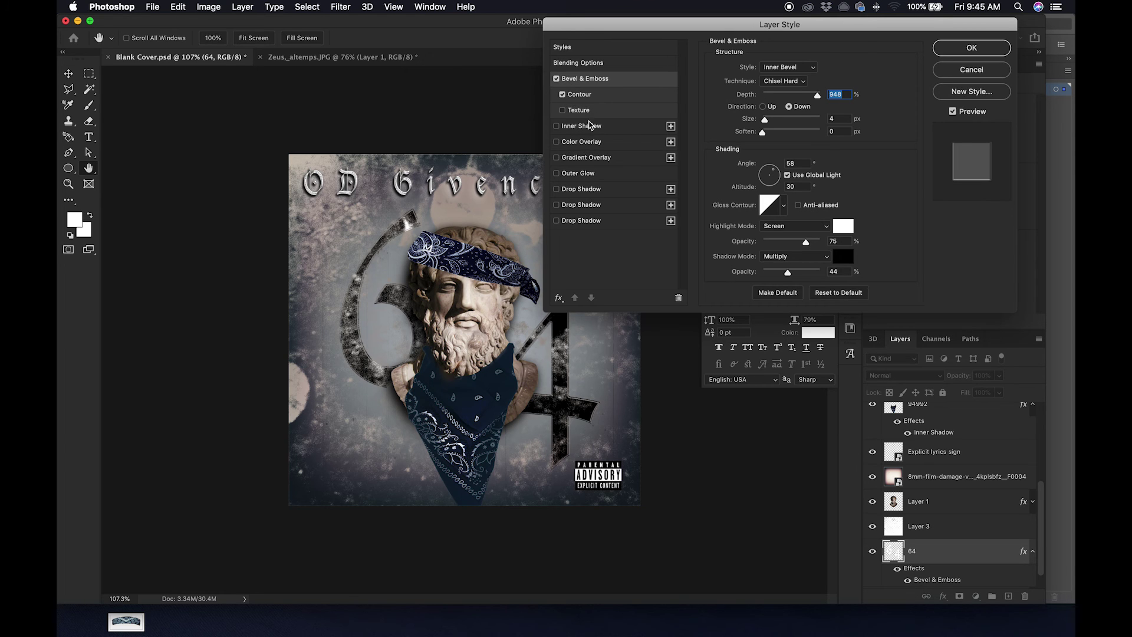
Step: Enable all three drop shadows in the 64 layer's style
{"action": "left_click", "coordinate": [583, 191]}
{"action": "left_click", "coordinate": [585, 205]}
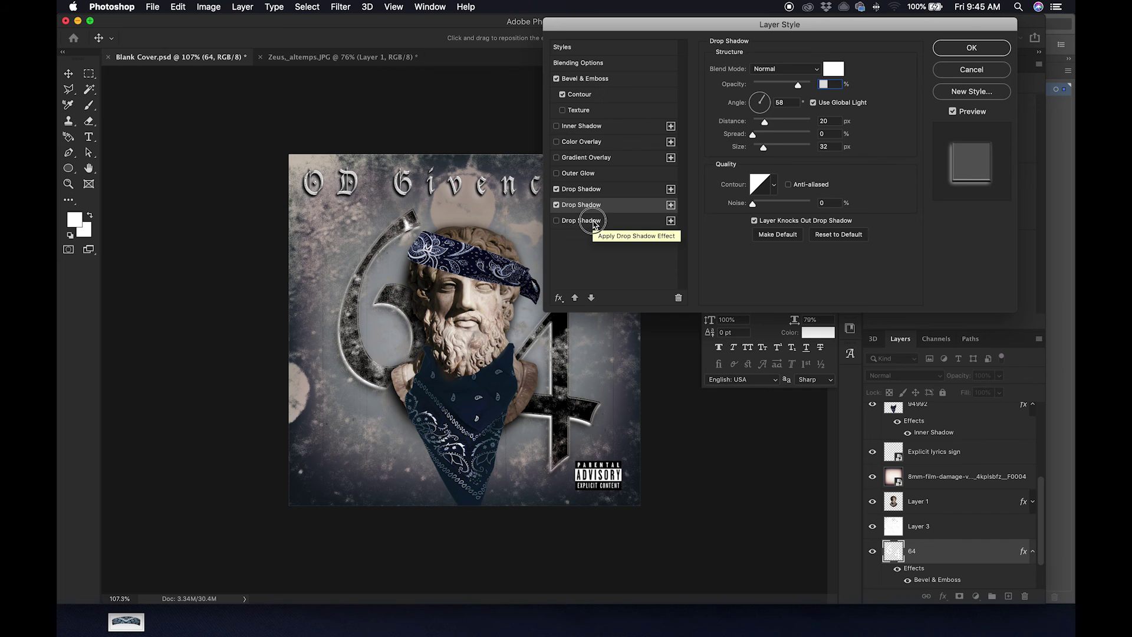
{"action": "left_click", "coordinate": [593, 223]}
Step: Set the colour of the 64 layer's first drop shadow to white (ffffff)
{"action": "left_click", "coordinate": [597, 191]}
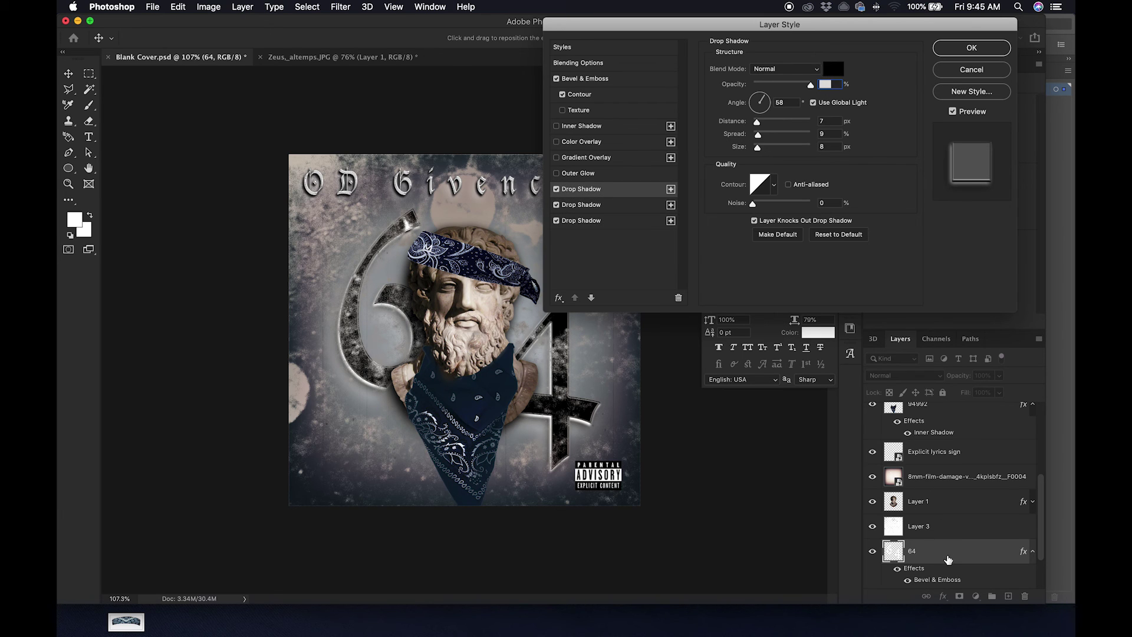
{"action": "left_click", "coordinate": [833, 70]}
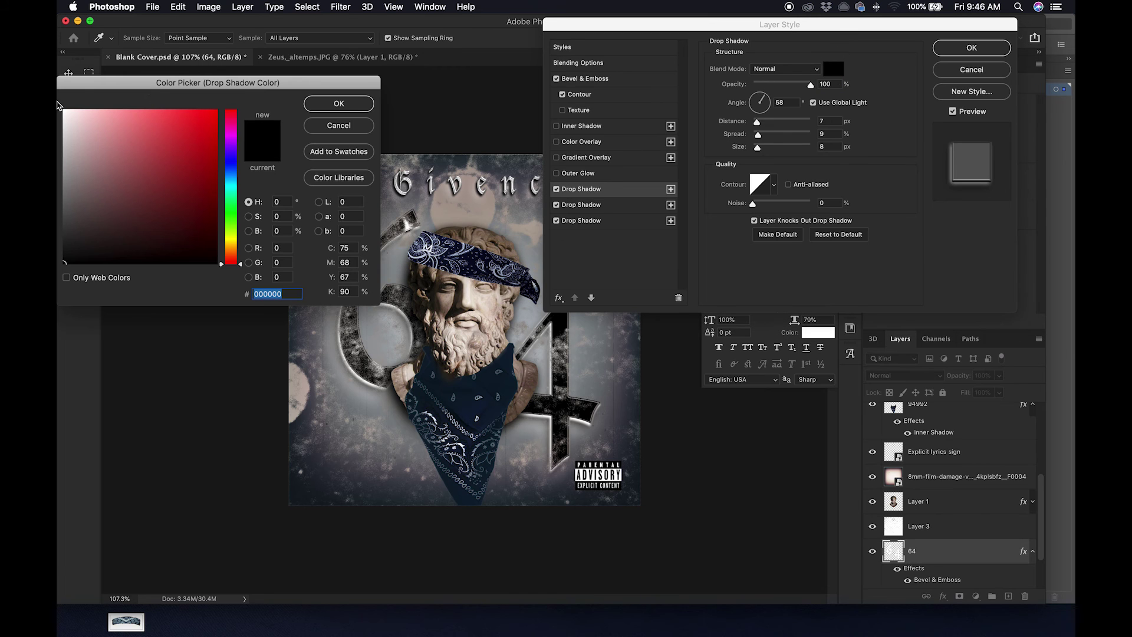
{"action": "left_click_drag", "start_coordinate": [73, 118], "coordinate": [62, 108]}
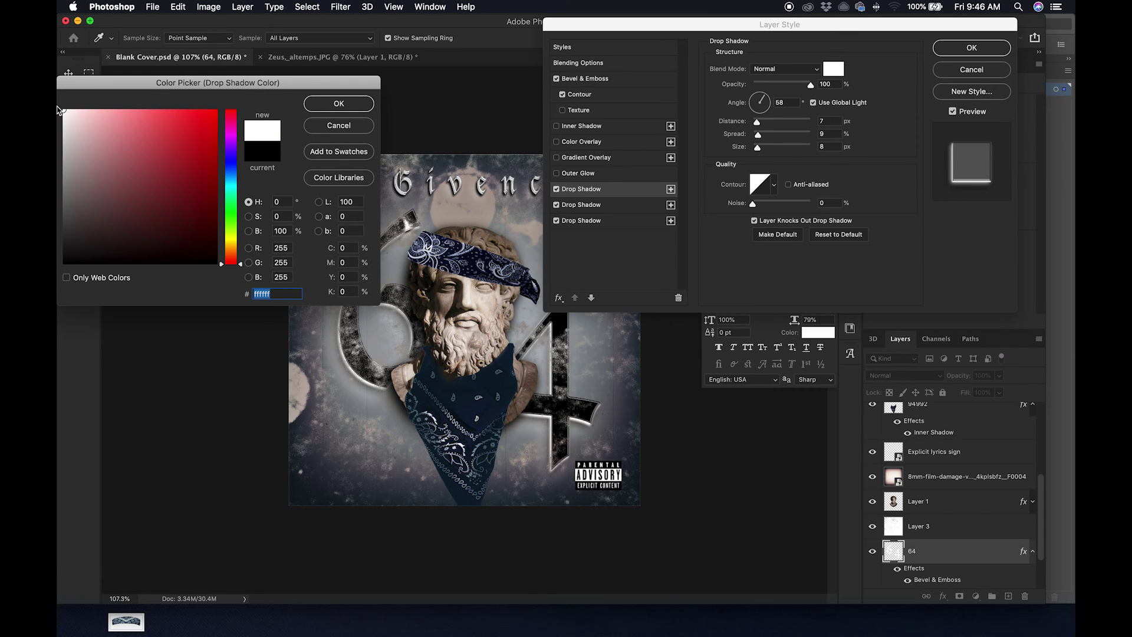
{"action": "left_click", "coordinate": [340, 104]}
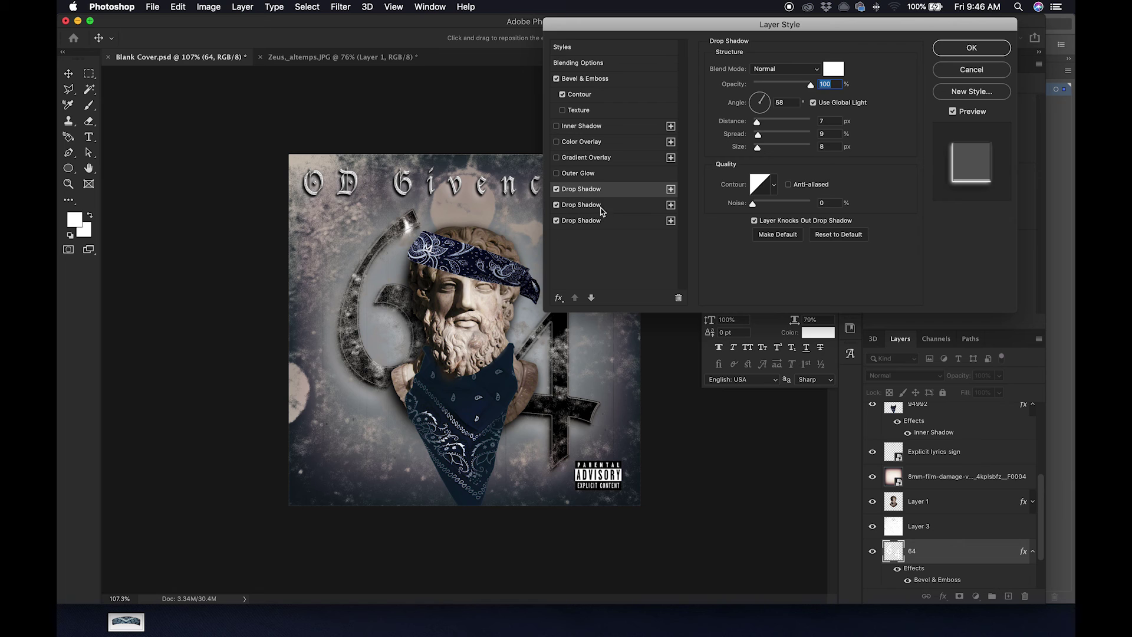
Step: Keep white (ffffff) as the 64 layer's second drop shadow colour, check the first and third shadows, and apply the layer style
{"action": "left_click", "coordinate": [601, 207]}
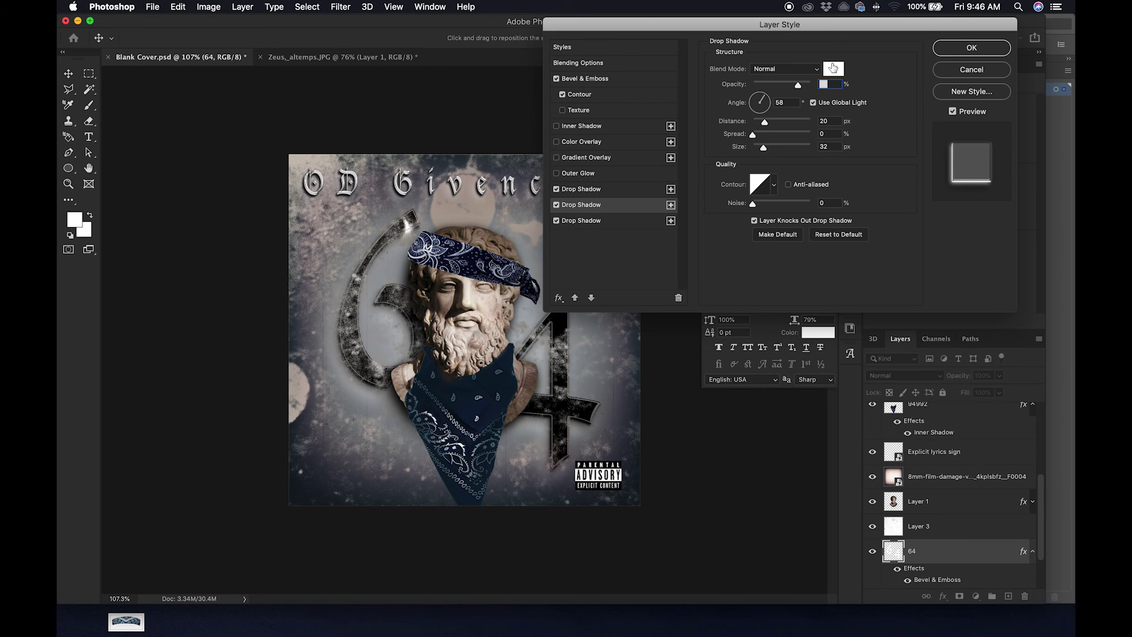
{"action": "left_click", "coordinate": [833, 68]}
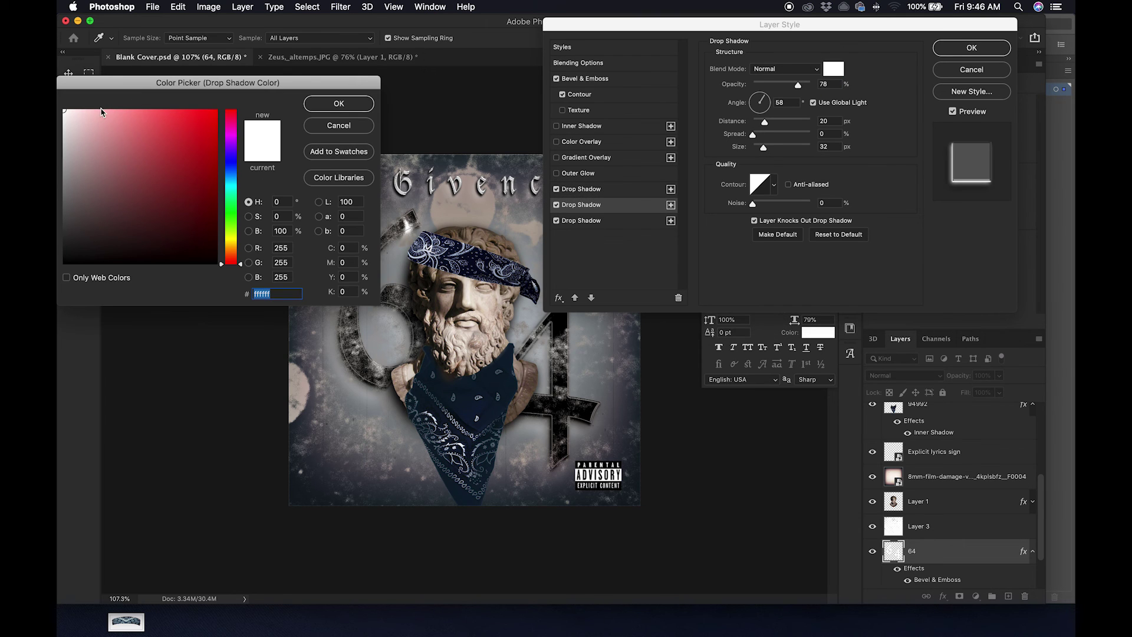
{"action": "left_click", "coordinate": [340, 104]}
{"action": "left_click", "coordinate": [594, 194]}
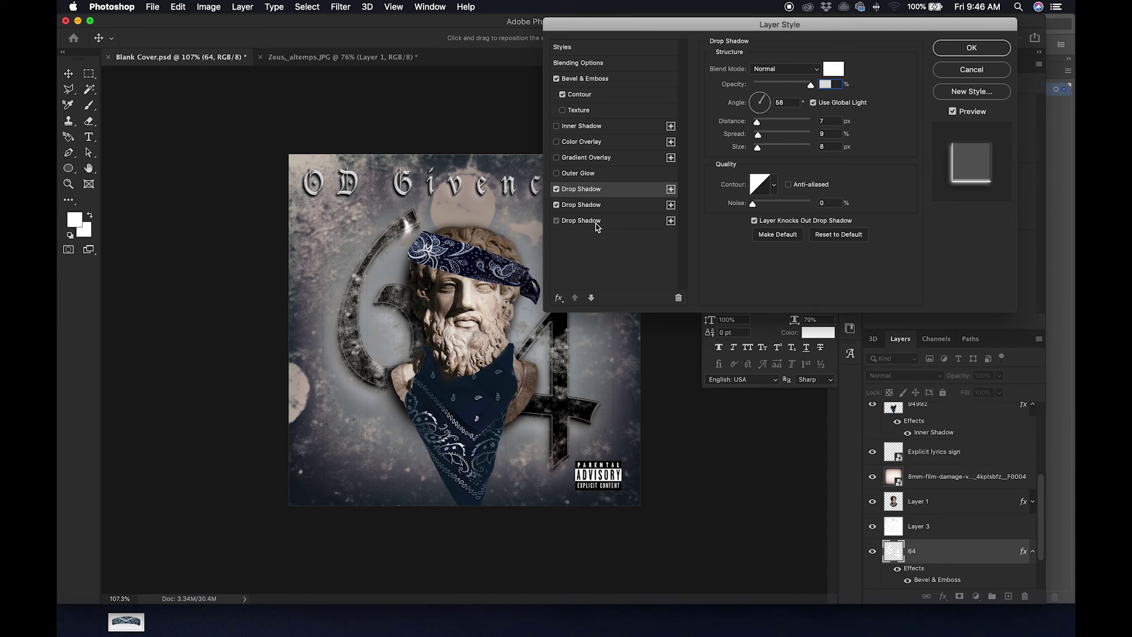
{"action": "left_click", "coordinate": [592, 222]}
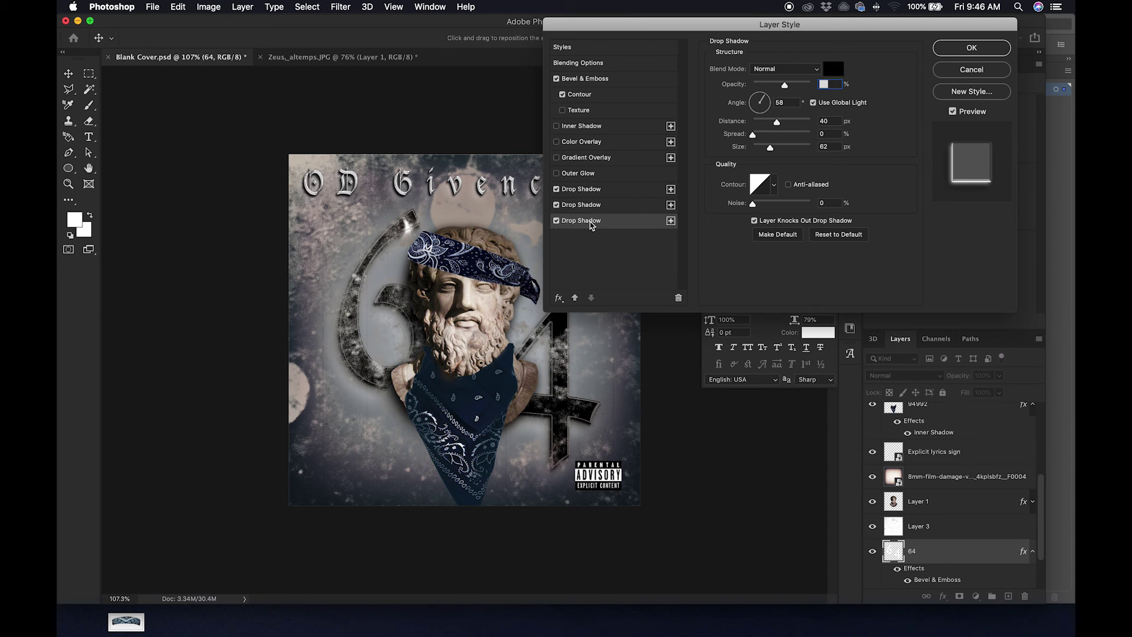
{"action": "left_click", "coordinate": [972, 49]}
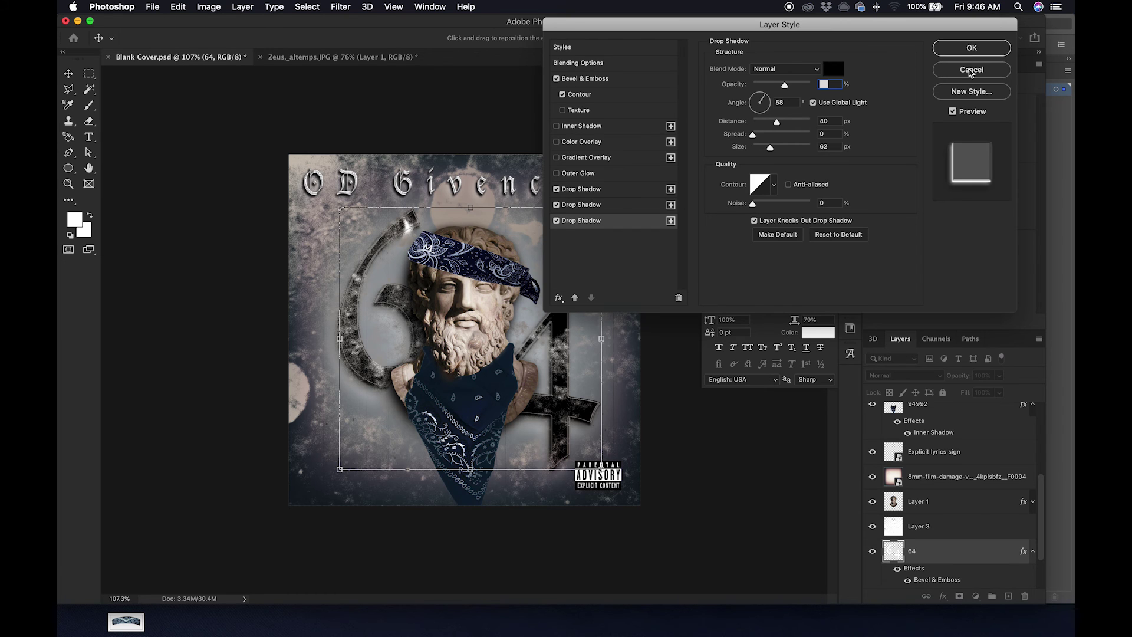
Step: Apply a Hue/Saturation adjustment to the 64 layer with Lightness at -73, and deselect the layer
{"action": "left_click", "coordinate": [209, 7]}
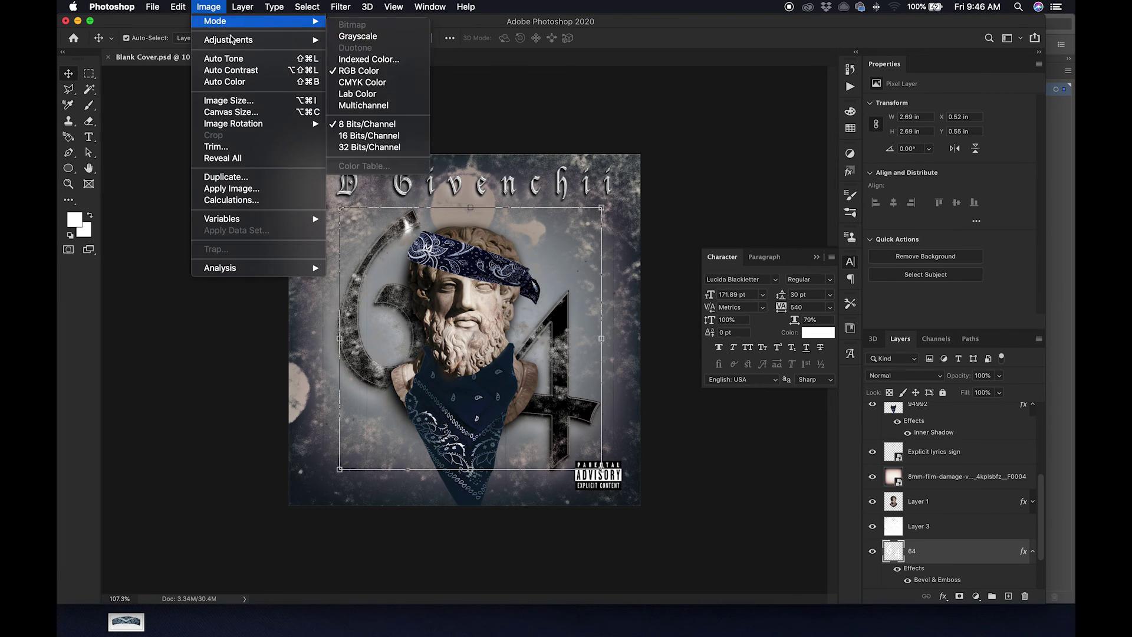
{"action": "mouse_move", "coordinate": [295, 39]}
{"action": "left_click", "coordinate": [390, 105]}
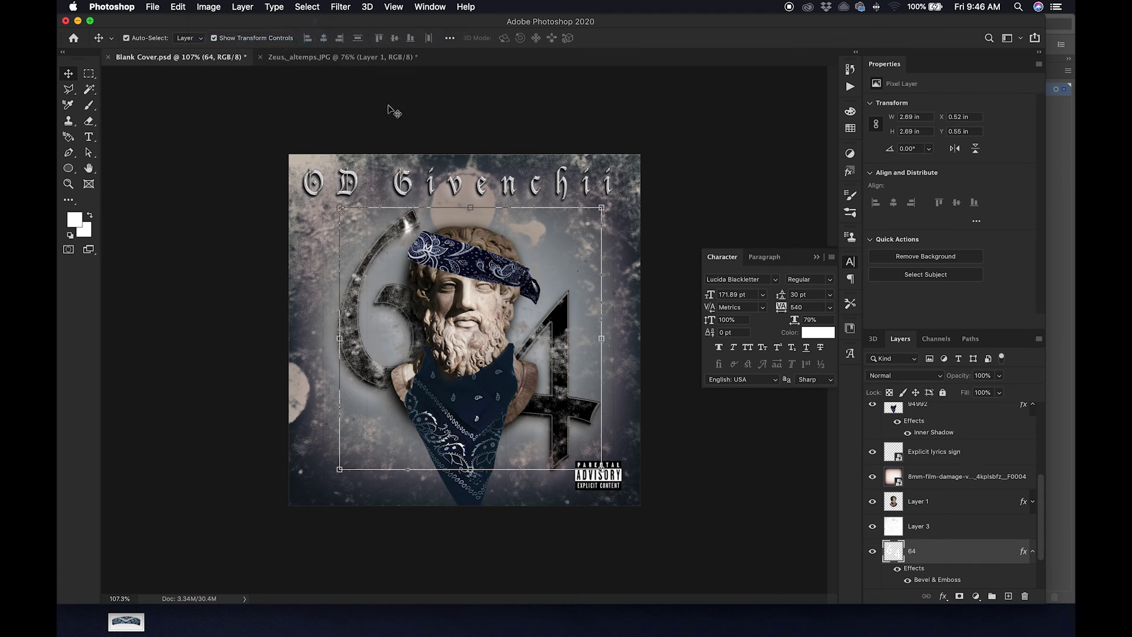
{"action": "left_click_drag", "start_coordinate": [768, 238], "coordinate": [726, 239]}
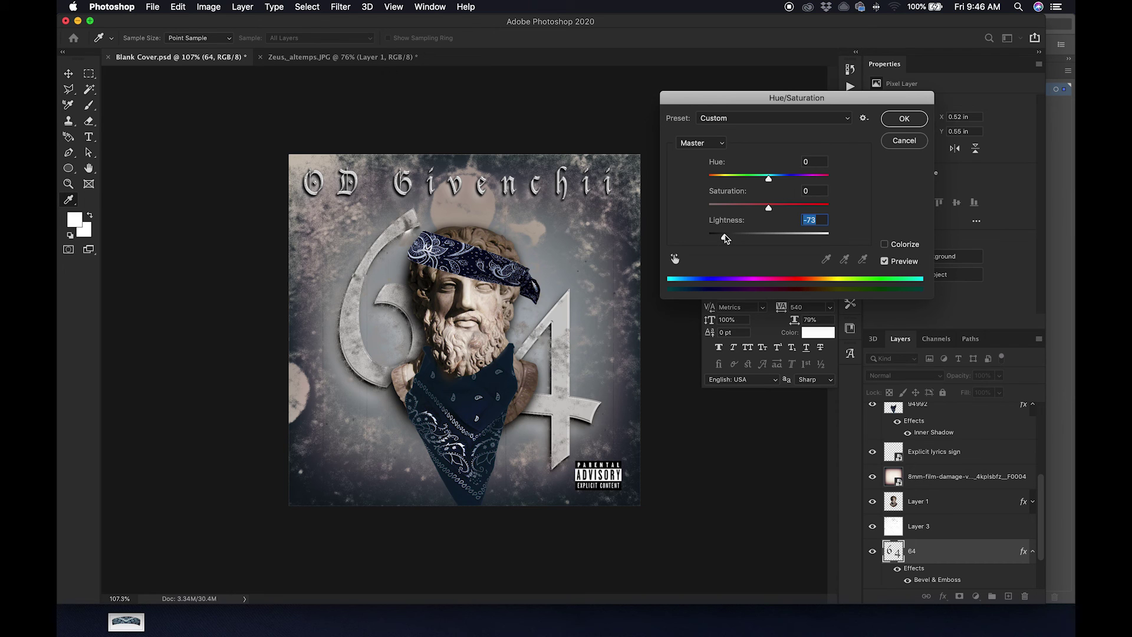
{"action": "left_click_drag", "start_coordinate": [725, 238], "coordinate": [726, 239]}
{"action": "left_click", "coordinate": [904, 119]}
{"action": "key", "text": "v"}
{"action": "left_click", "coordinate": [683, 99]}
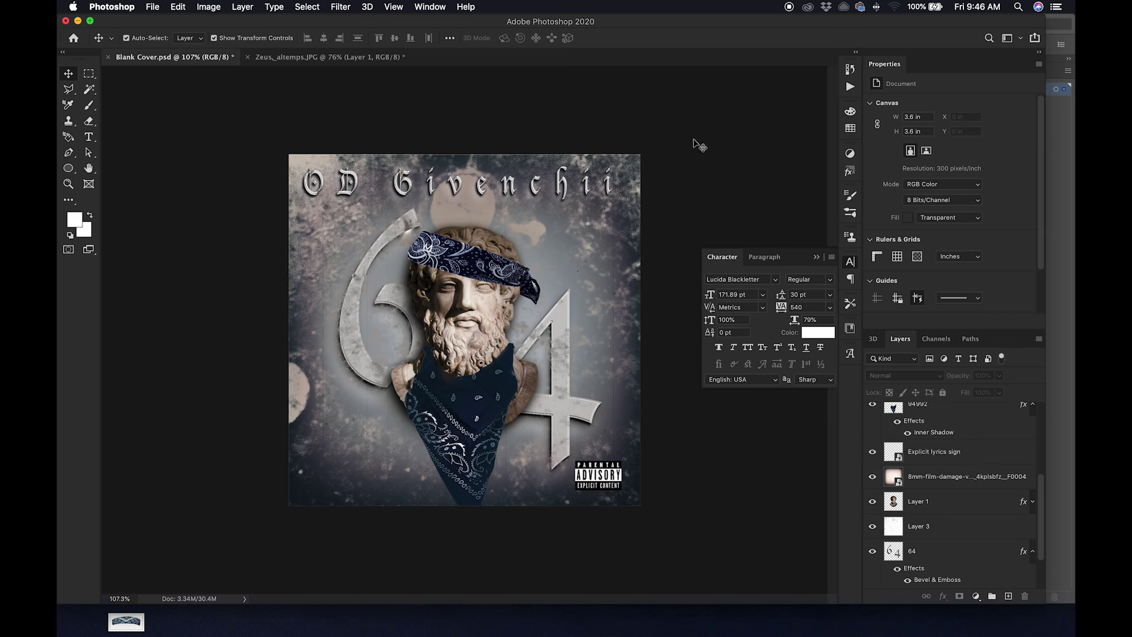
Step: Collapse the Character settings and the effect lists of the OD Givenchii, bandana, 94992 and 64 layers
{"action": "left_click", "coordinate": [816, 258]}
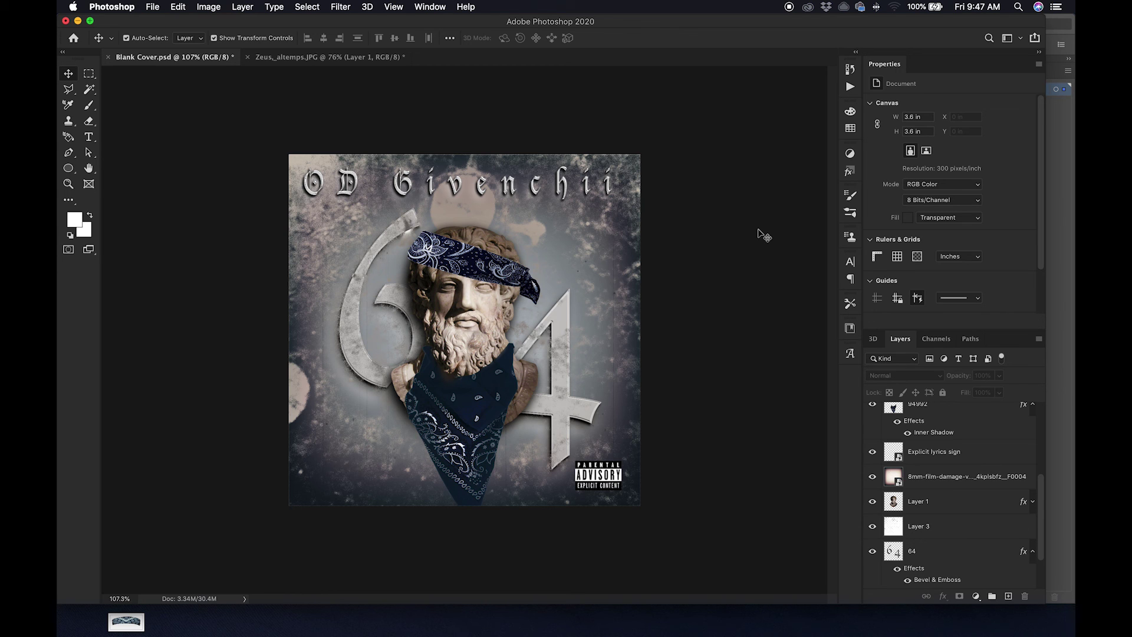
{"action": "scroll", "coordinate": [934, 439], "scroll_direction": "up", "scroll_amount": 5}
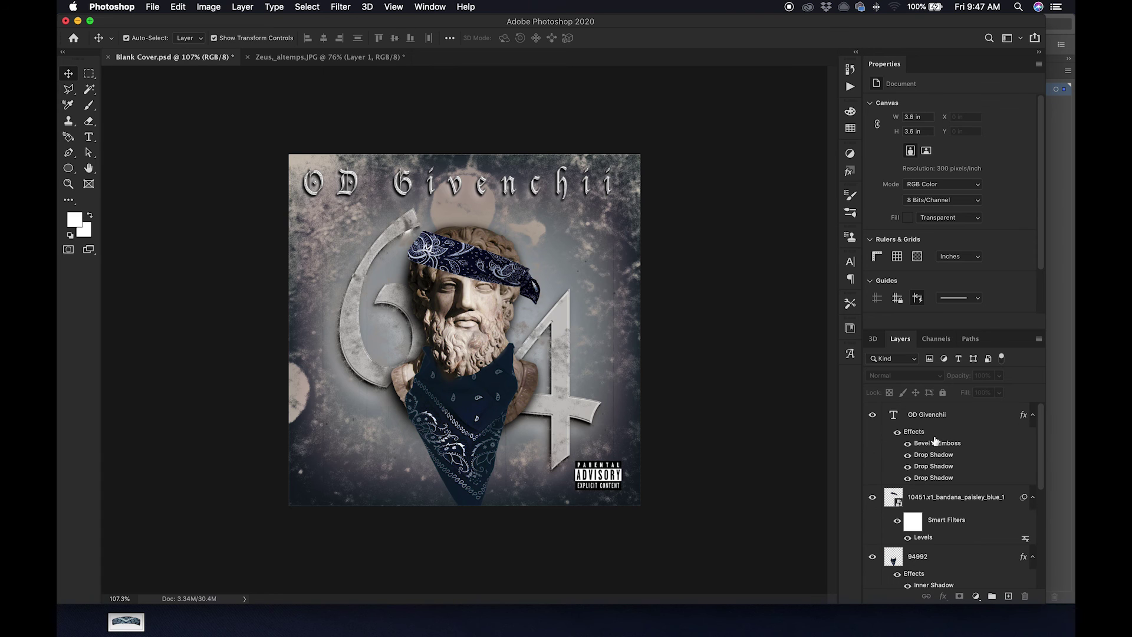
{"action": "left_click", "coordinate": [1032, 416]}
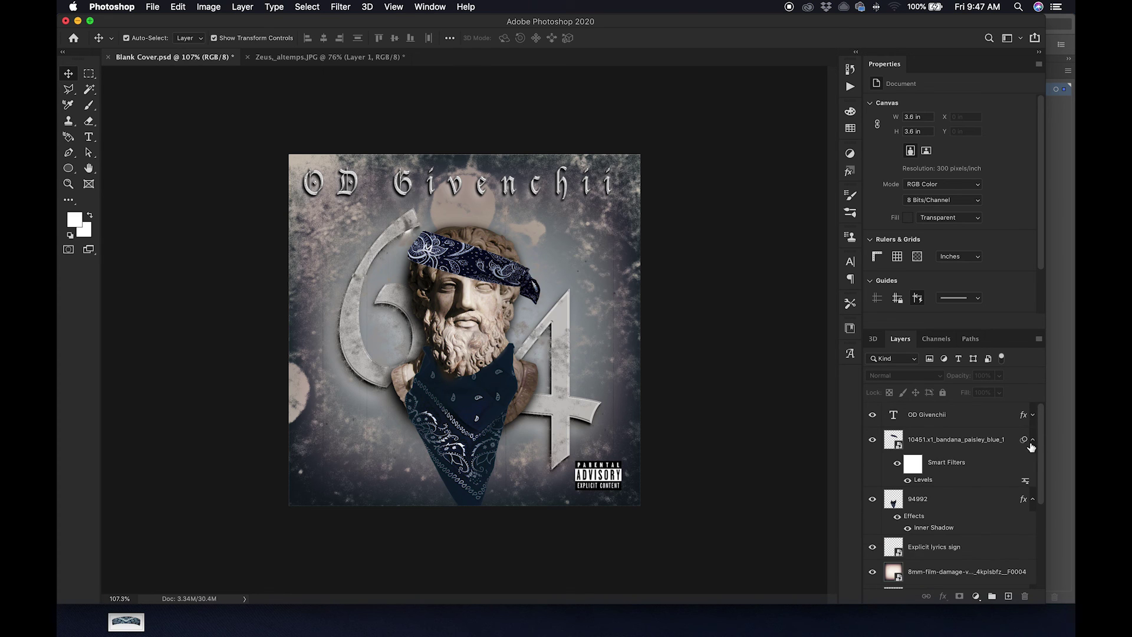
{"action": "left_click", "coordinate": [1034, 441]}
{"action": "left_click", "coordinate": [1032, 465]}
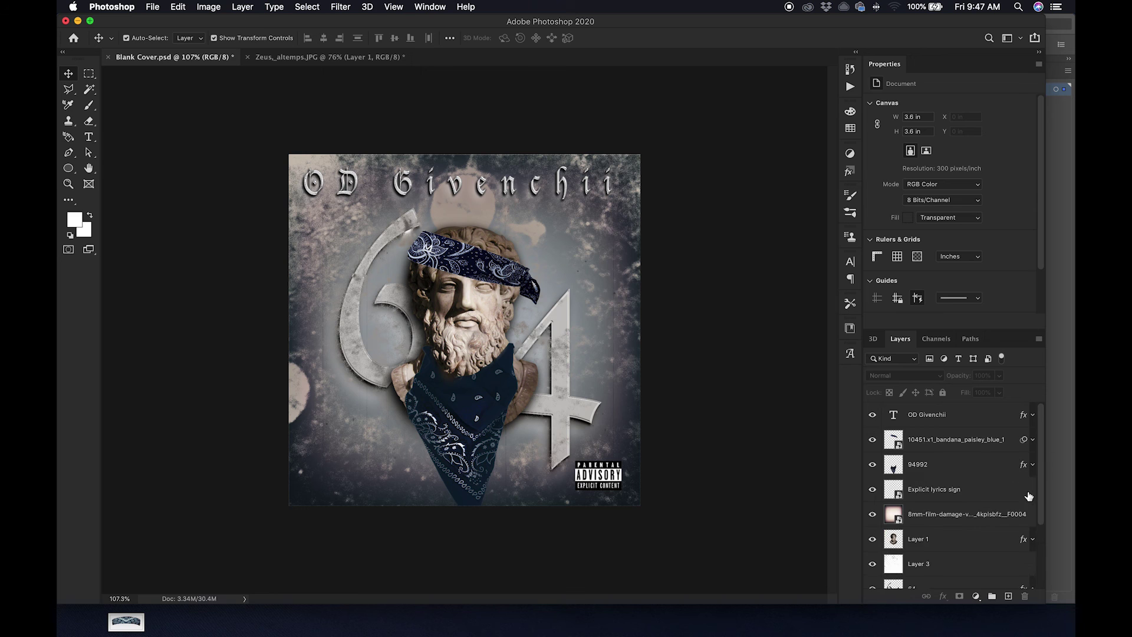
{"action": "scroll", "coordinate": [1008, 478], "scroll_direction": "down", "scroll_amount": 3}
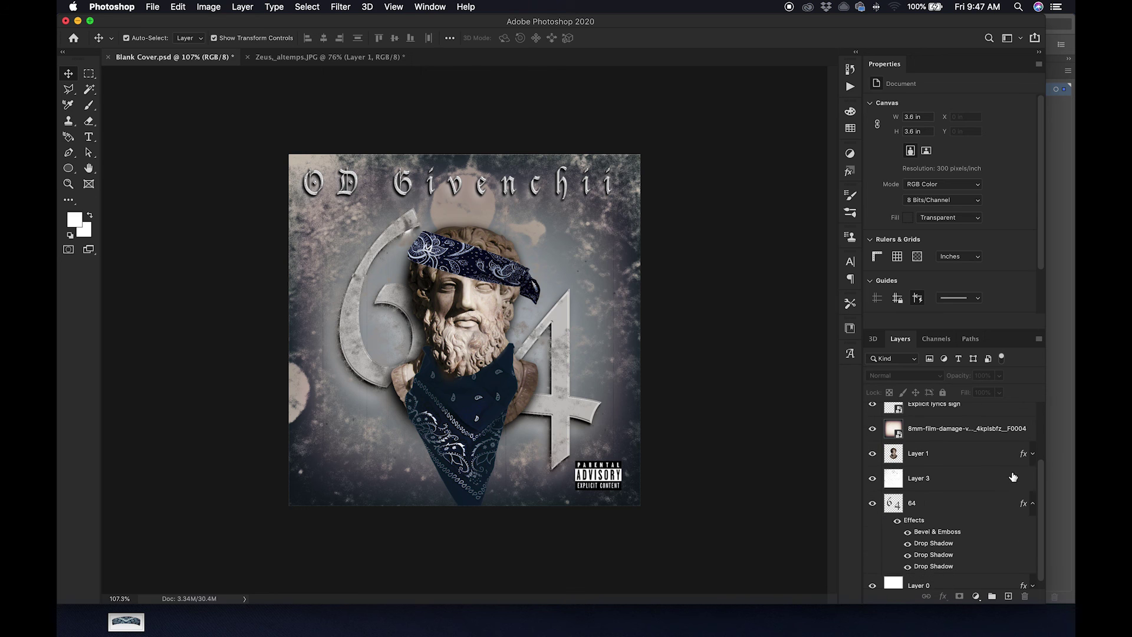
{"action": "left_click", "coordinate": [1032, 505]}
Step: Move the OD Givenchii text layer down the layer stack to sit between Layer 3 and the 64 layer
{"action": "scroll", "coordinate": [982, 484], "scroll_direction": "up", "scroll_amount": 2}
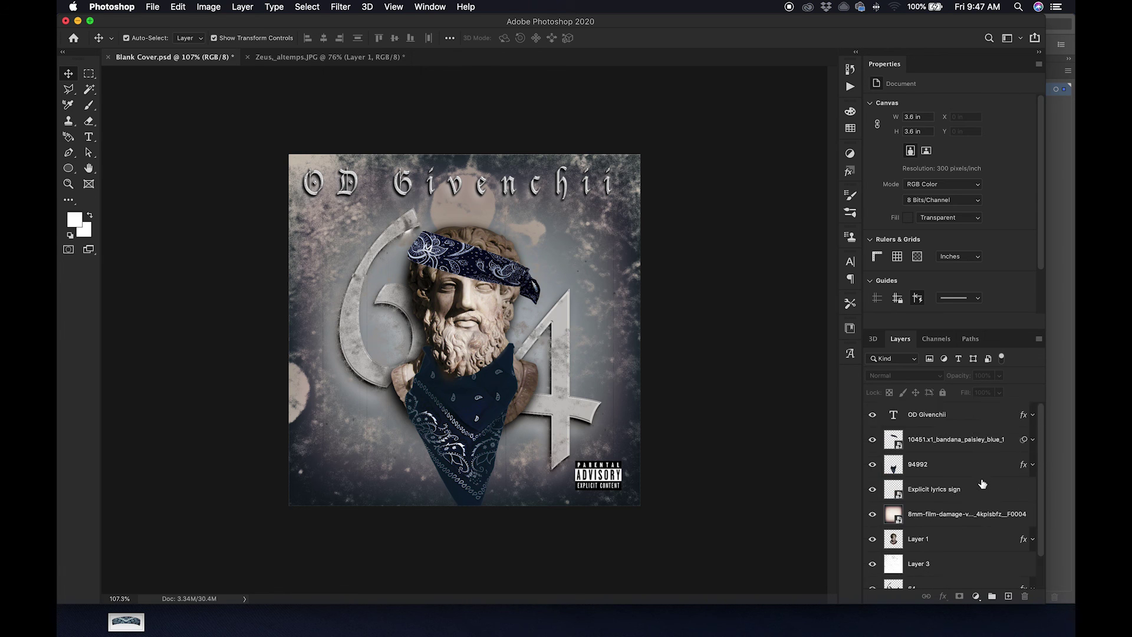
{"action": "scroll", "coordinate": [982, 484], "scroll_direction": "down", "scroll_amount": 1}
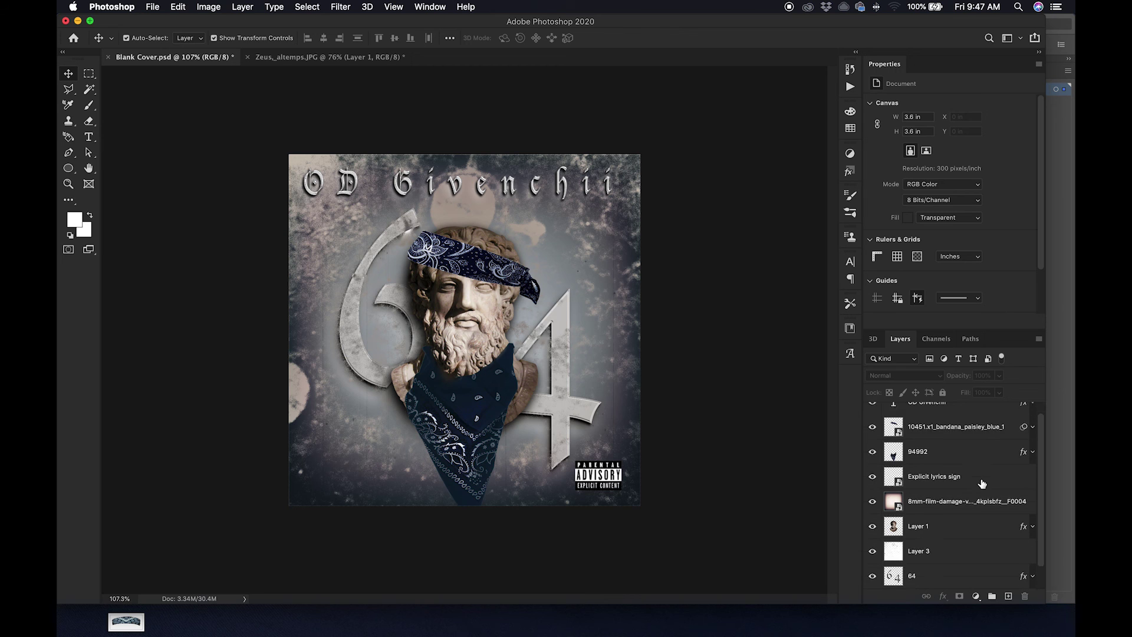
{"action": "scroll", "coordinate": [983, 483], "scroll_direction": "up", "scroll_amount": 1}
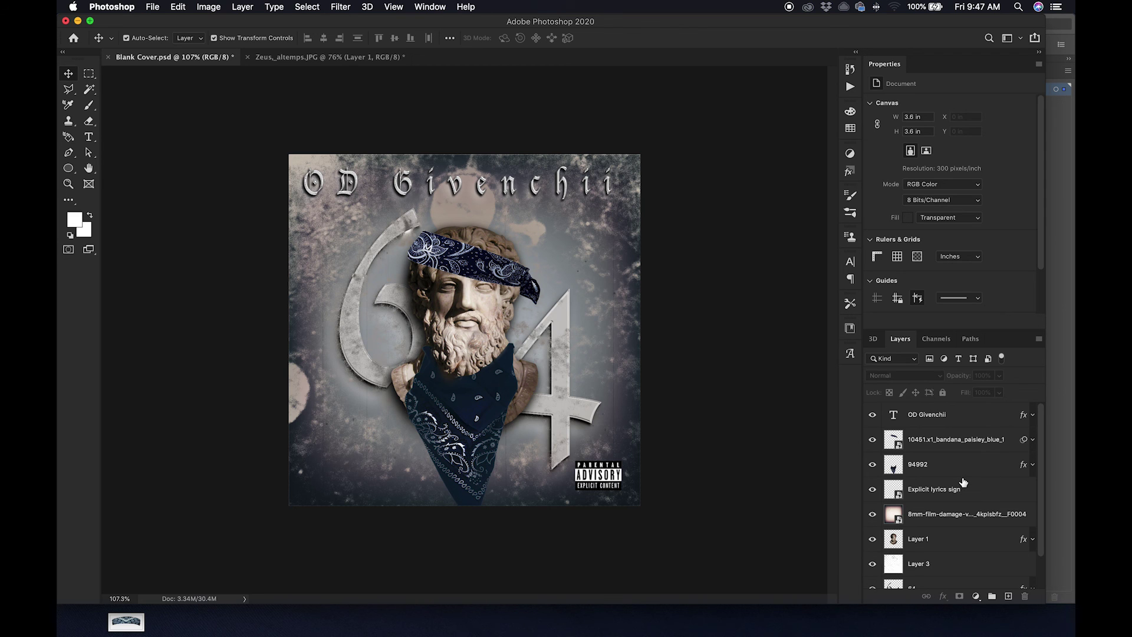
{"action": "scroll", "coordinate": [968, 420], "scroll_direction": "down", "scroll_amount": 1}
{"action": "scroll", "coordinate": [968, 420], "scroll_direction": "up", "scroll_amount": 1}
{"action": "left_click", "coordinate": [968, 417]}
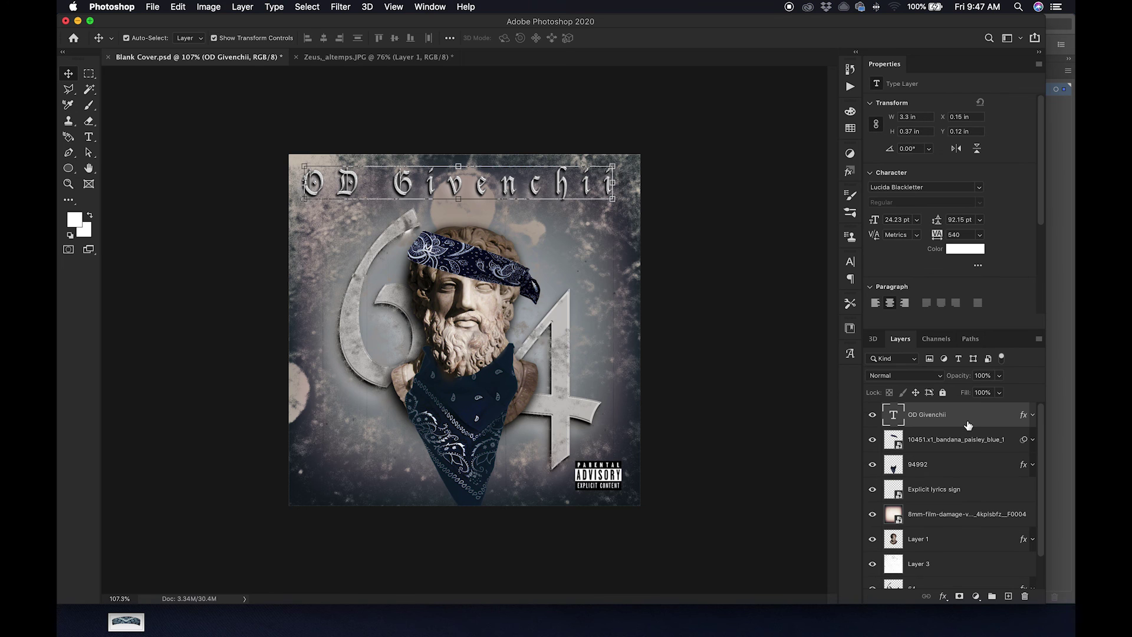
{"action": "left_click_drag", "start_coordinate": [969, 419], "coordinate": [948, 518]}
{"action": "scroll", "coordinate": [944, 501], "scroll_direction": "down", "scroll_amount": 3}
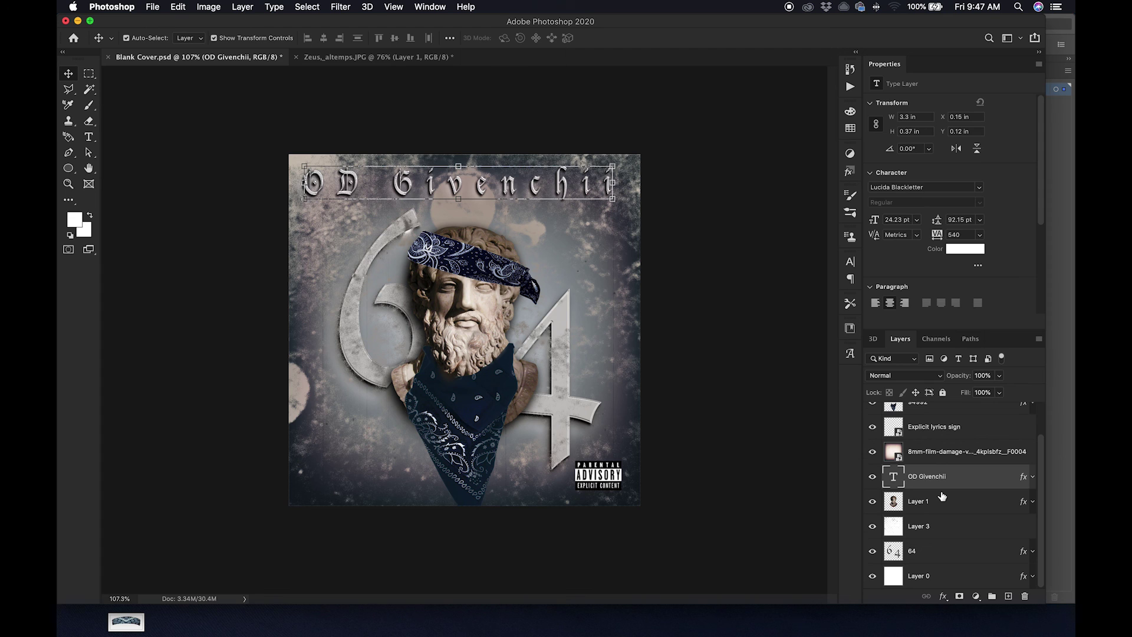
{"action": "left_click_drag", "start_coordinate": [963, 481], "coordinate": [957, 531]}
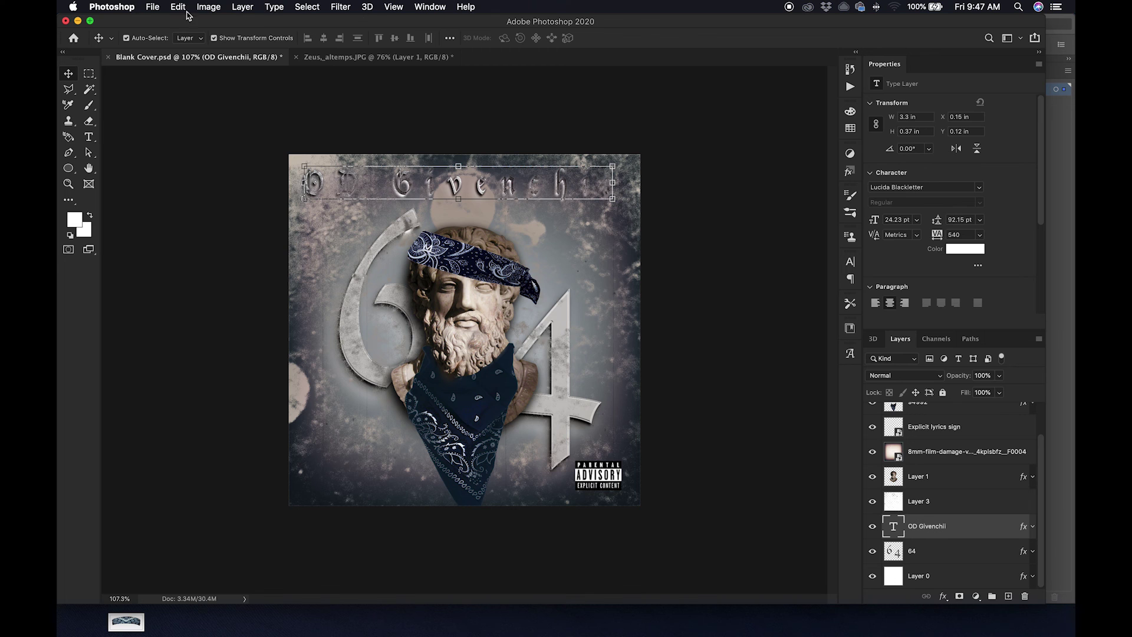
{"action": "left_click", "coordinate": [208, 7]}
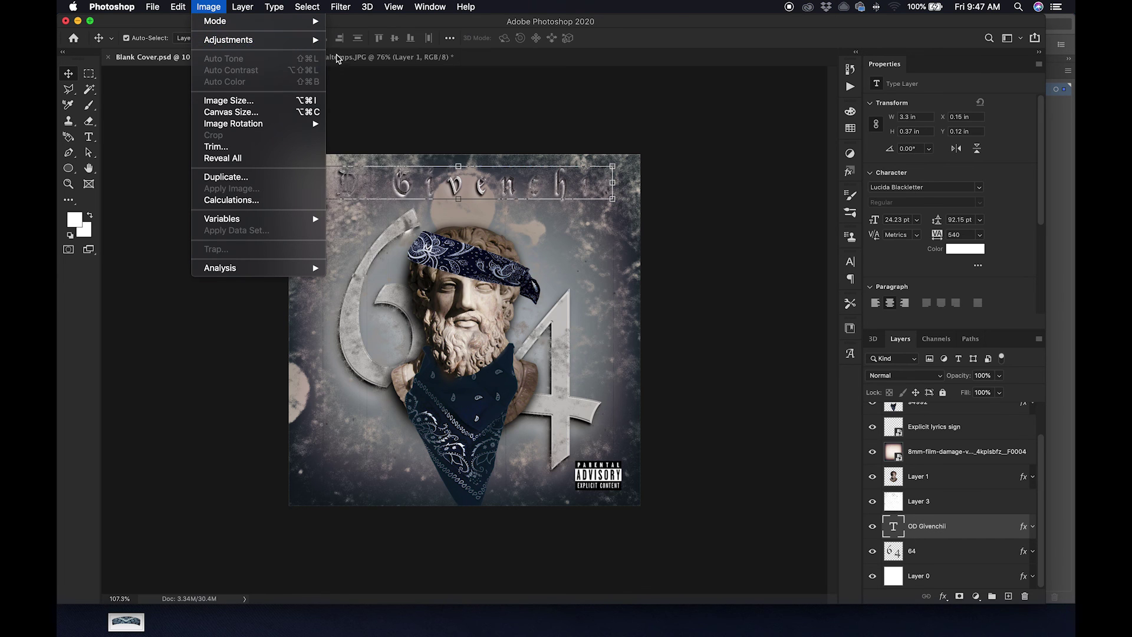
{"action": "mouse_move", "coordinate": [301, 42]}
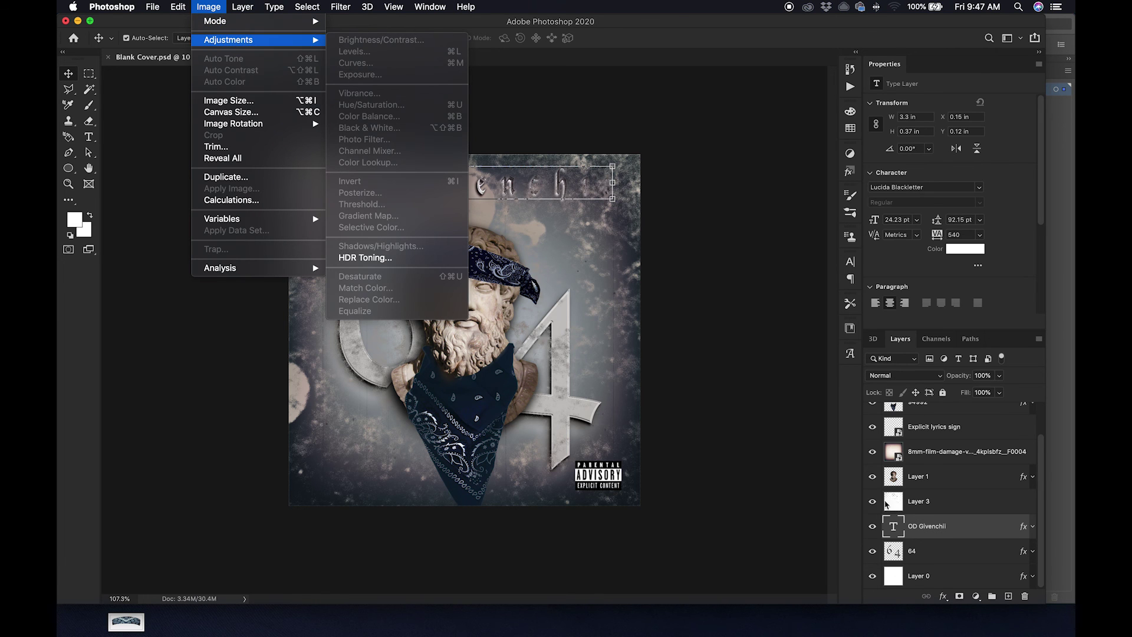
{"action": "left_click", "coordinate": [778, 472]}
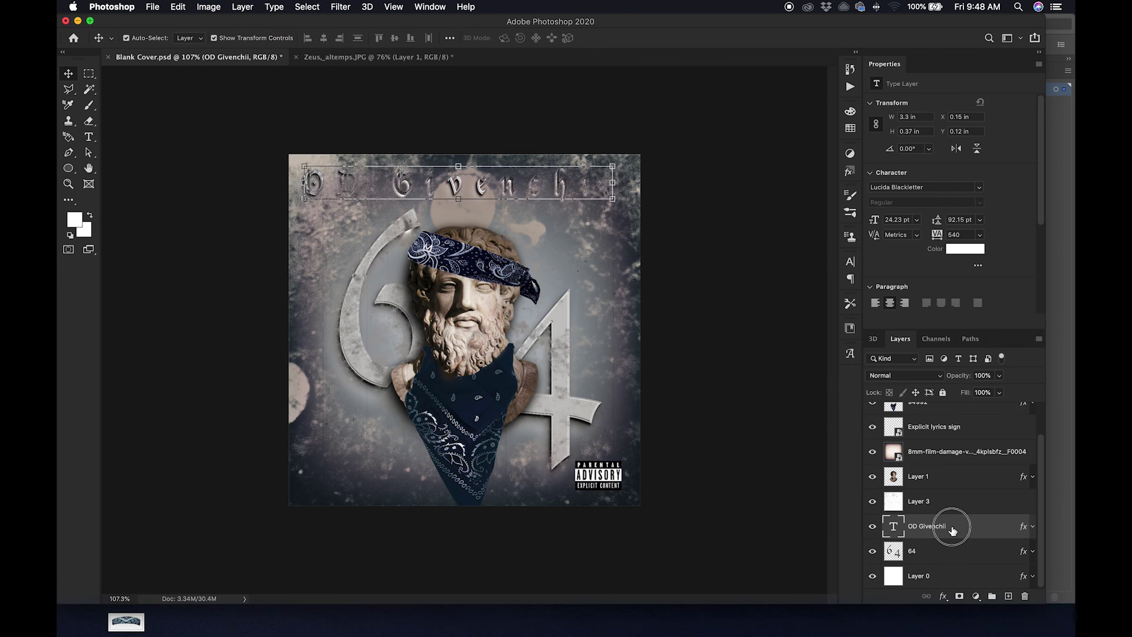
{"action": "left_click", "coordinate": [216, 9]}
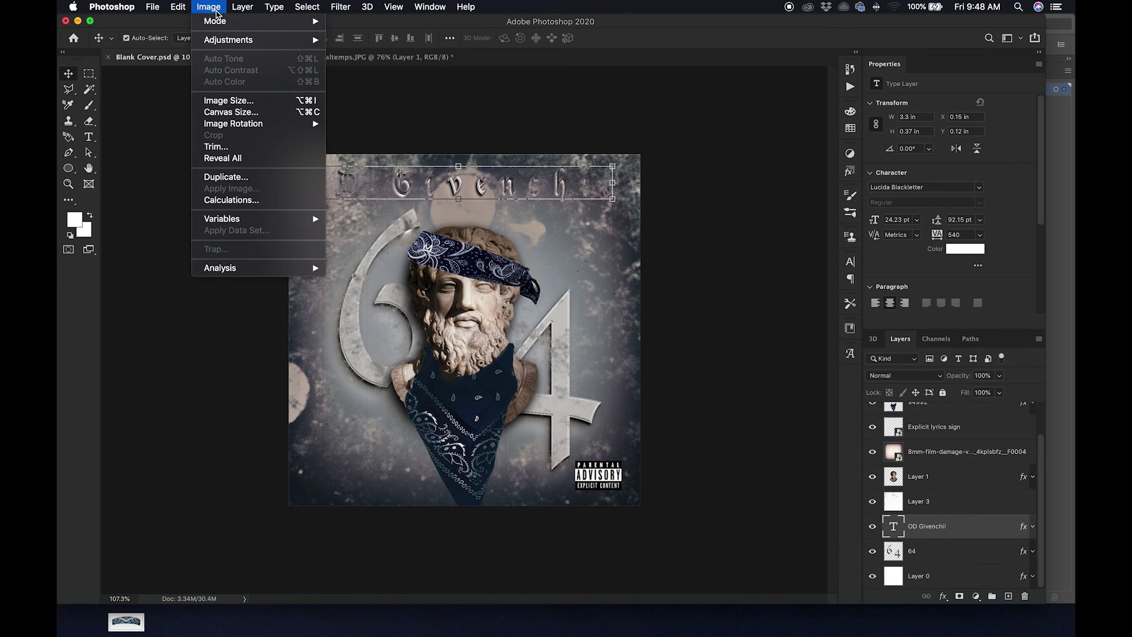
{"action": "mouse_move", "coordinate": [230, 41]}
{"action": "left_click", "coordinate": [698, 104]}
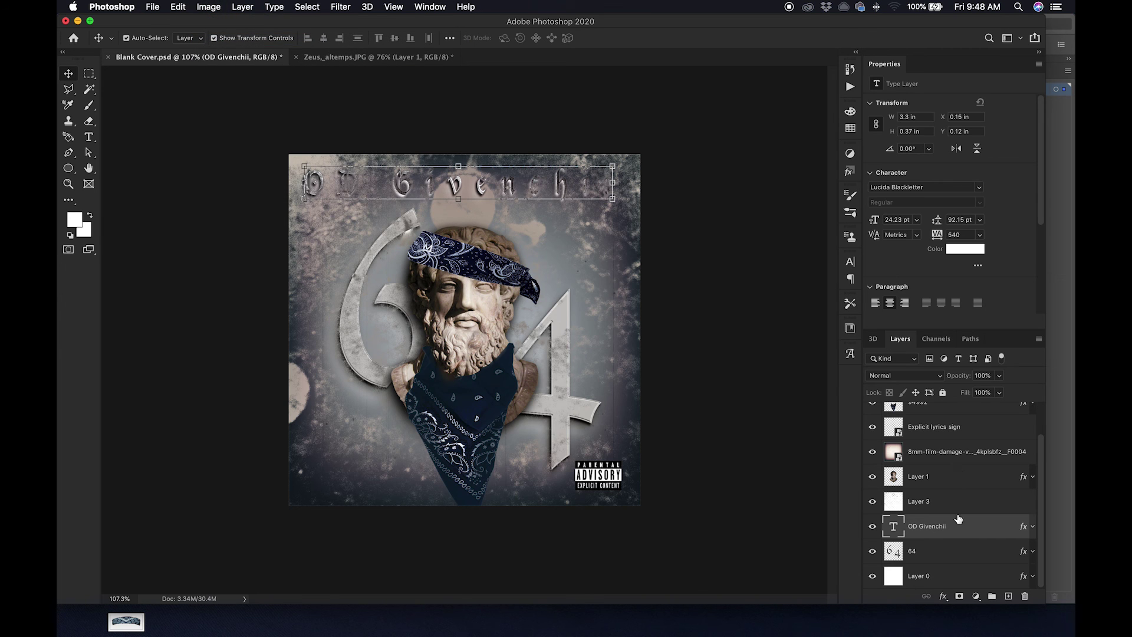
Step: Move the OD Givenchii text layer up to sit directly above Layer 3, and deselect it
{"action": "left_click_drag", "start_coordinate": [962, 529], "coordinate": [959, 498]}
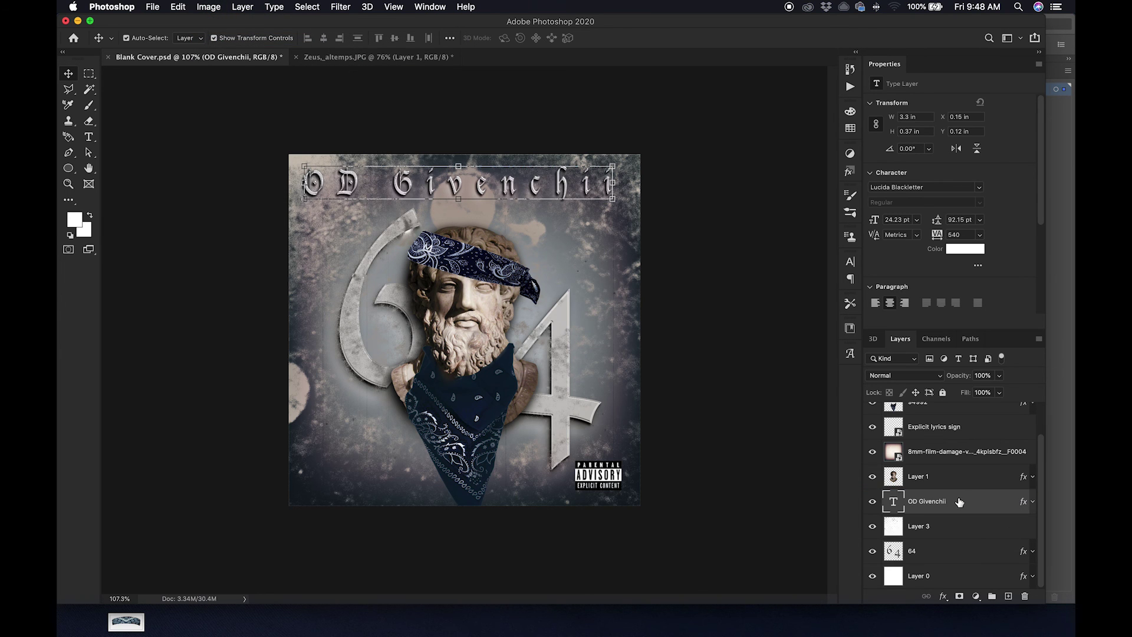
{"action": "left_click", "coordinate": [761, 442]}
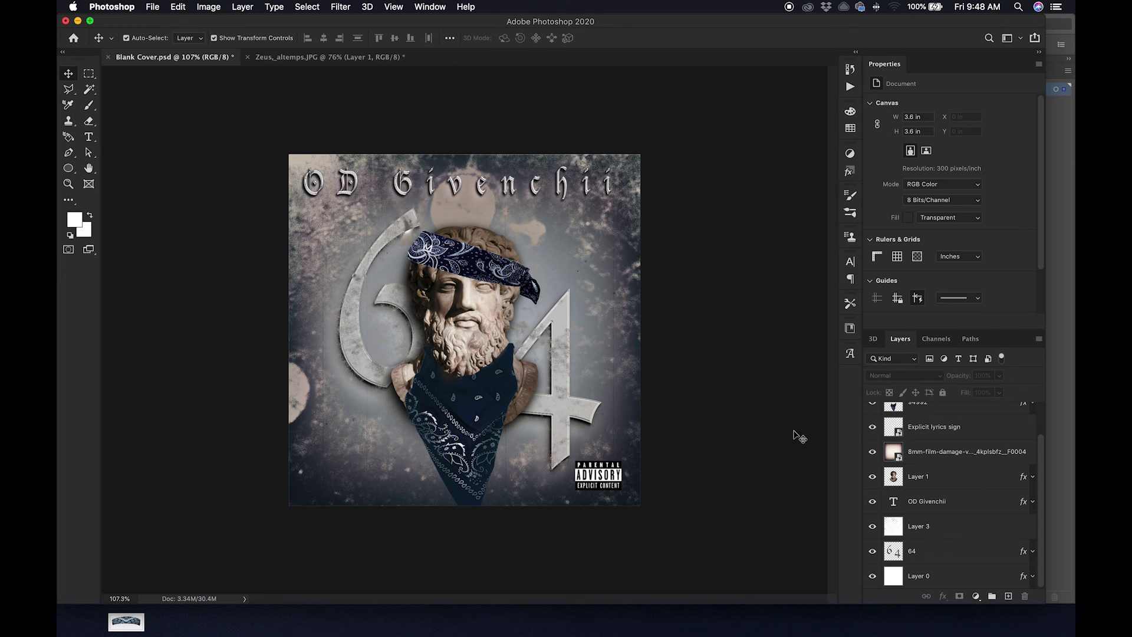
Step: Add a Vibrance adjustment layer above all layers with Vibrance at +76 and Saturation at -37
{"action": "scroll", "coordinate": [938, 445], "scroll_direction": "up", "scroll_amount": 2}
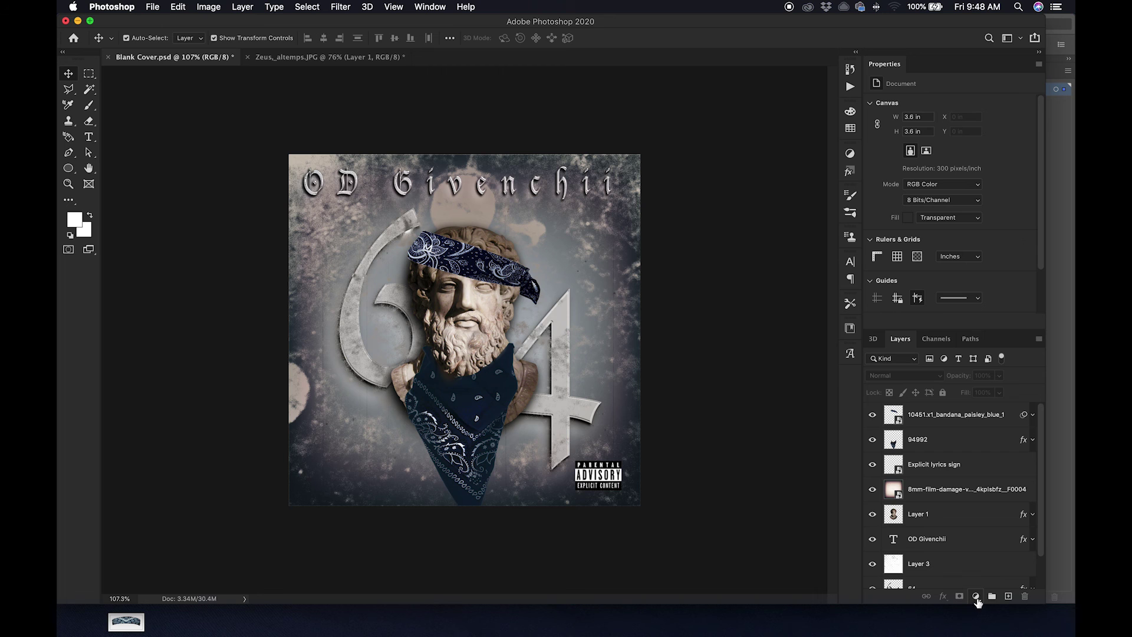
{"action": "left_click", "coordinate": [976, 597]}
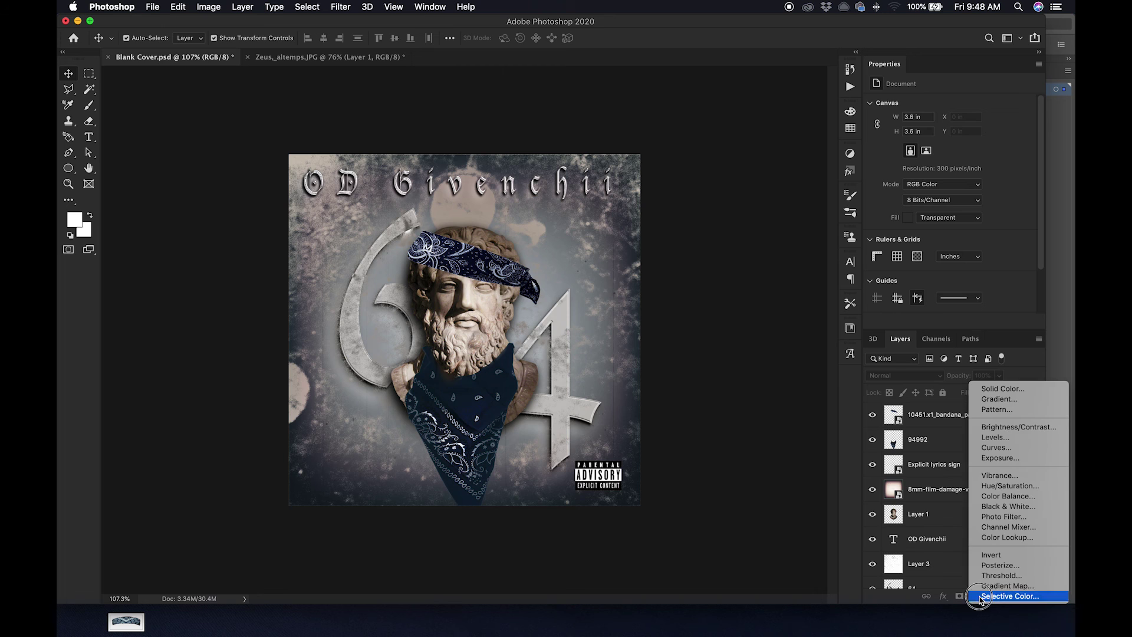
{"action": "left_click", "coordinate": [998, 475]}
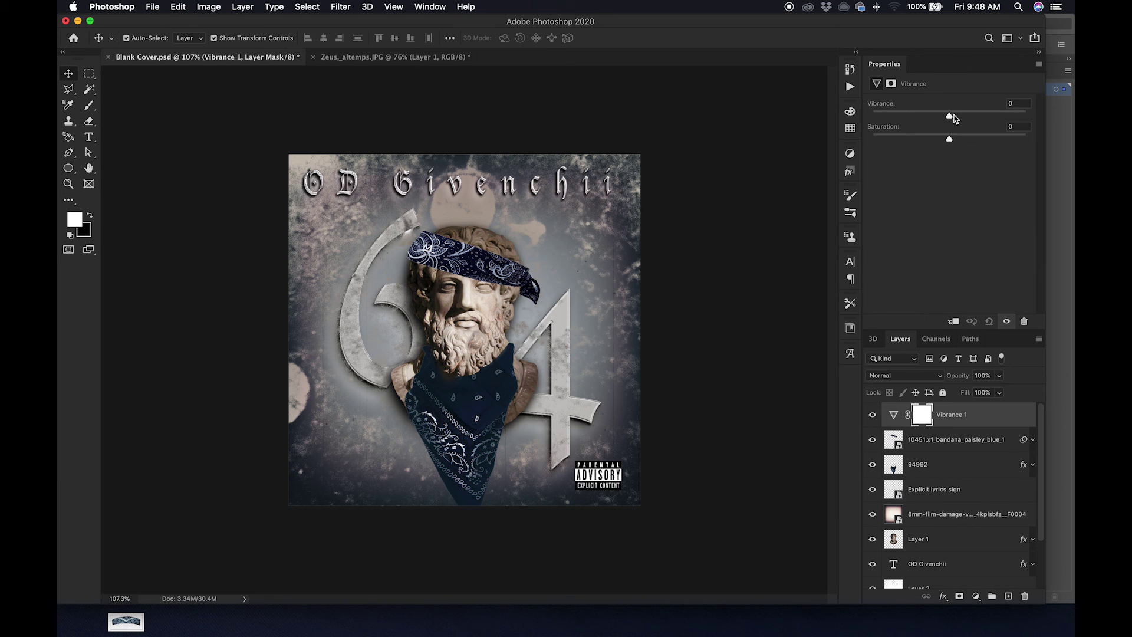
{"action": "left_click_drag", "start_coordinate": [951, 116], "coordinate": [1008, 117]}
{"action": "left_click_drag", "start_coordinate": [951, 140], "coordinate": [922, 142]}
Step: Add a Brightness/Contrast adjustment layer above the Vibrance layer and set its Contrast to 30
{"action": "left_click", "coordinate": [976, 597]}
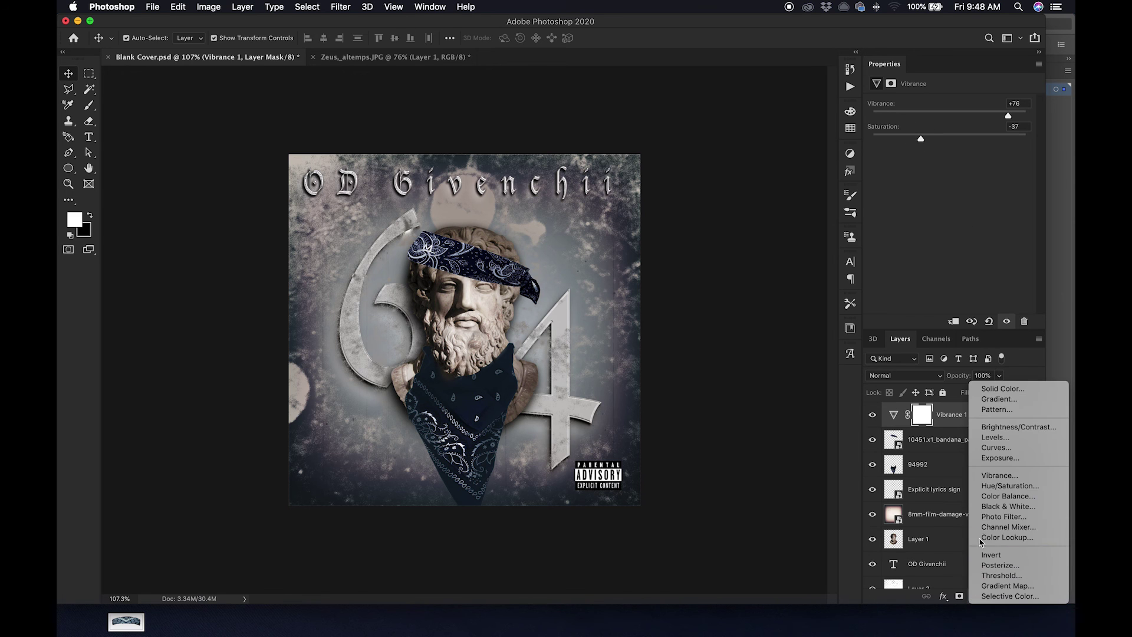
{"action": "left_click", "coordinate": [1002, 428]}
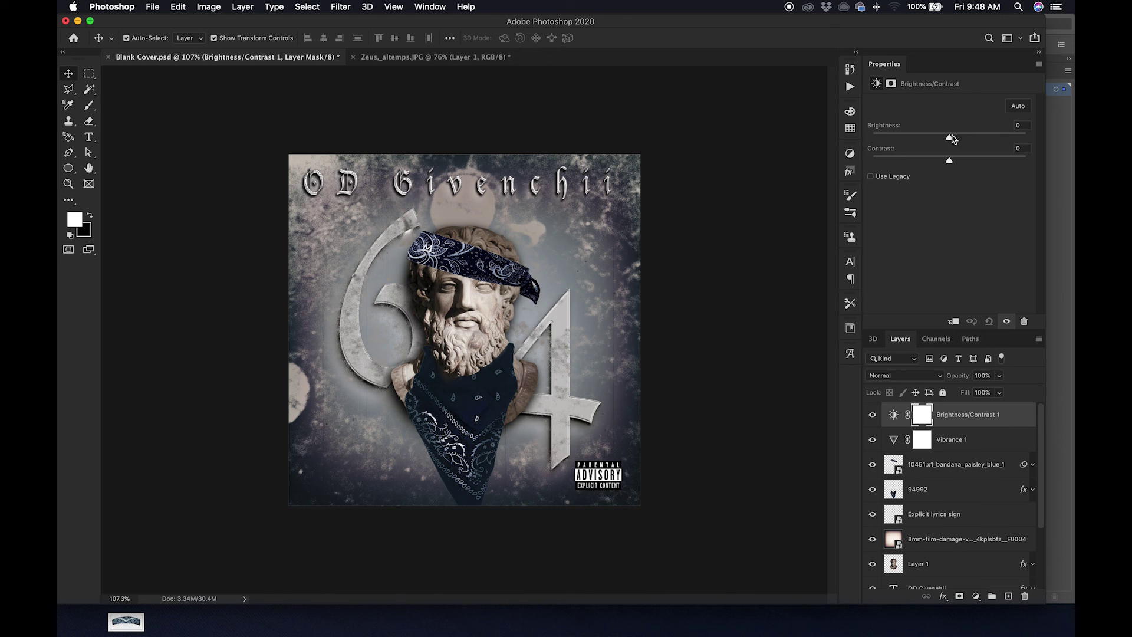
{"action": "left_click_drag", "start_coordinate": [952, 159], "coordinate": [960, 160]}
Step: Add a Bevel & Emboss effect to Layer 0, keeping the cover artwork and the effect settings both in view
{"action": "scroll", "coordinate": [916, 477], "scroll_direction": "down", "scroll_amount": 3}
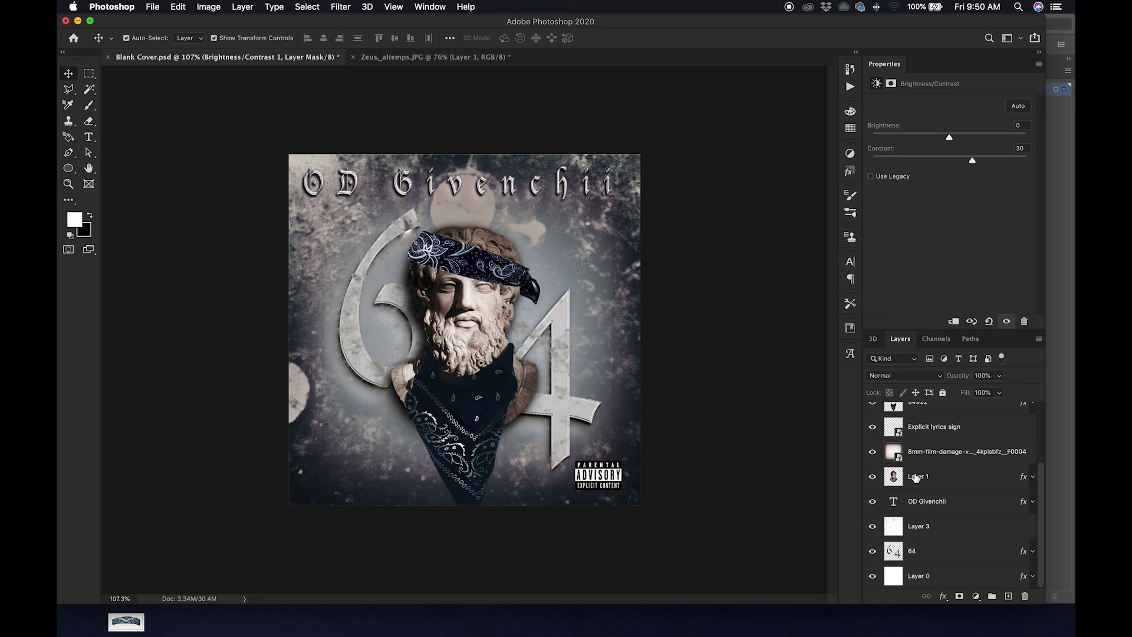
{"action": "left_click", "coordinate": [934, 578]}
{"action": "double_click", "coordinate": [963, 580]}
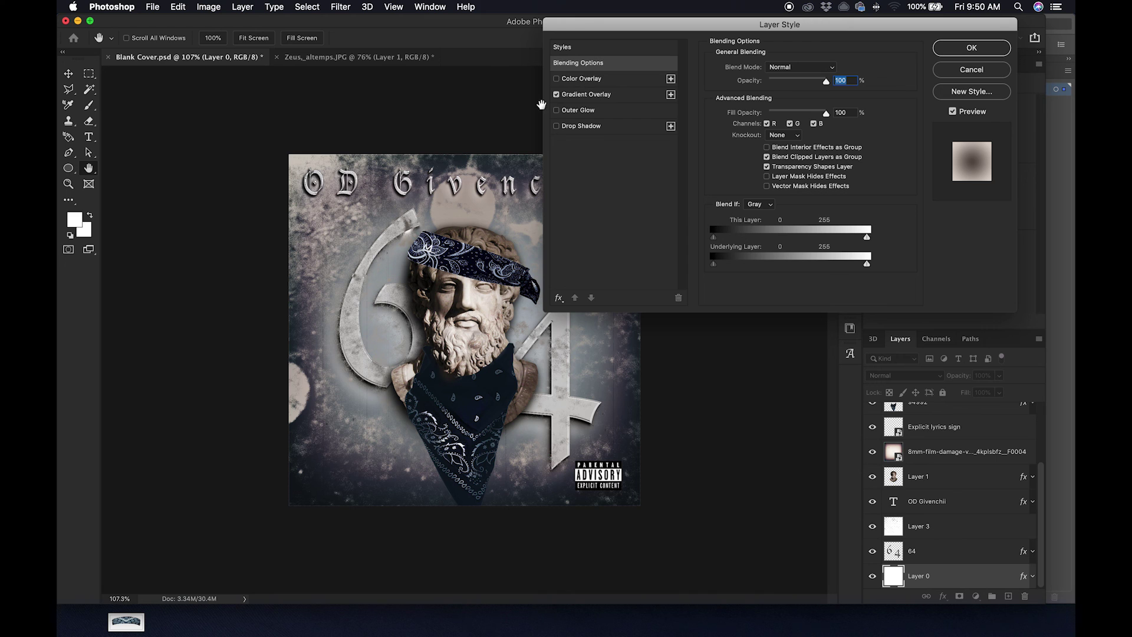
{"action": "left_click", "coordinate": [558, 298]}
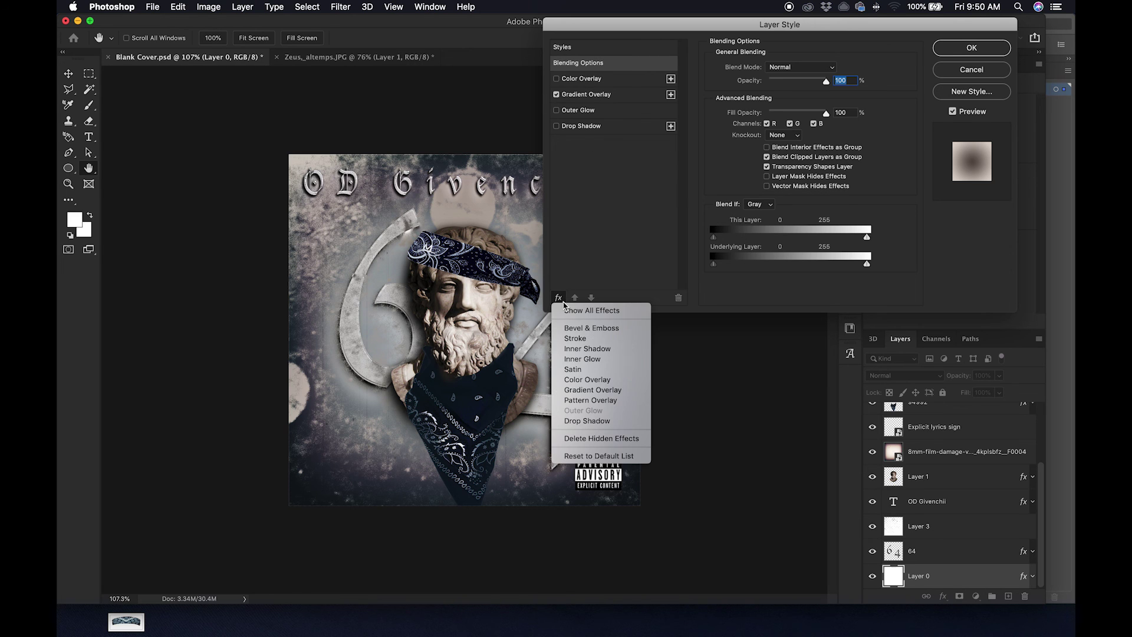
{"action": "left_click", "coordinate": [575, 328]}
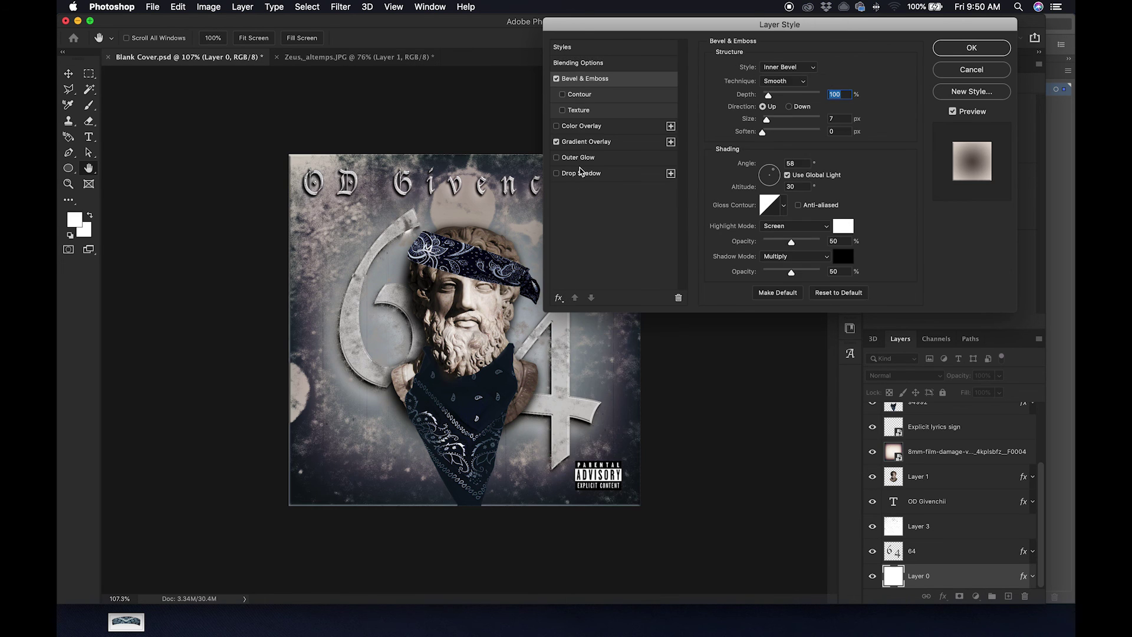
{"action": "left_click_drag", "start_coordinate": [616, 26], "coordinate": [719, 32]}
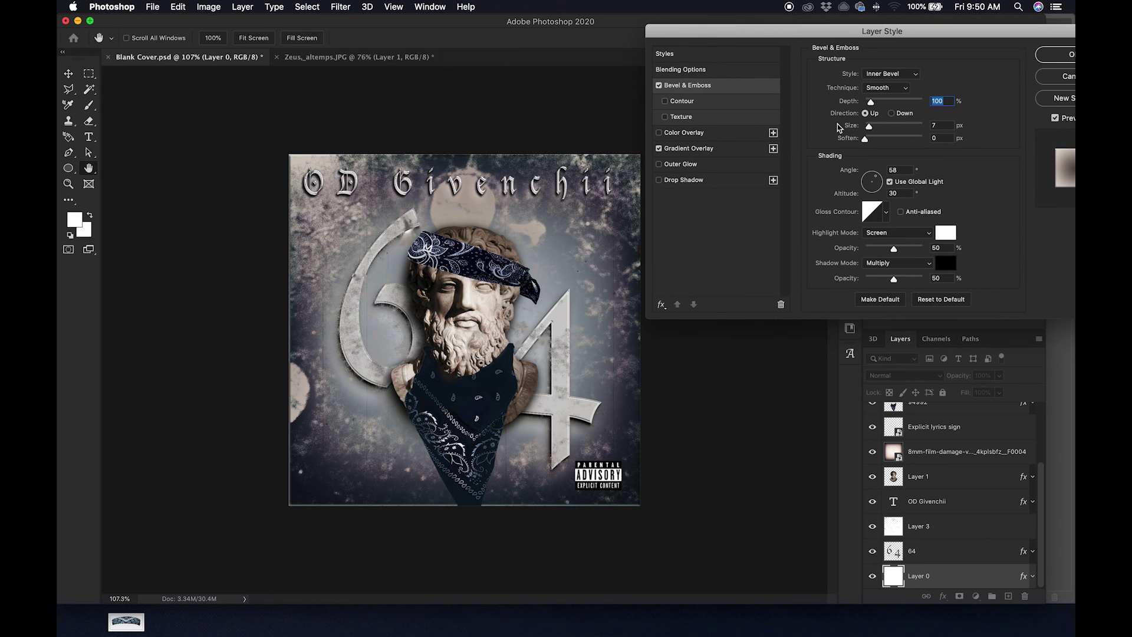
{"action": "left_click_drag", "start_coordinate": [866, 34], "coordinate": [774, 35]}
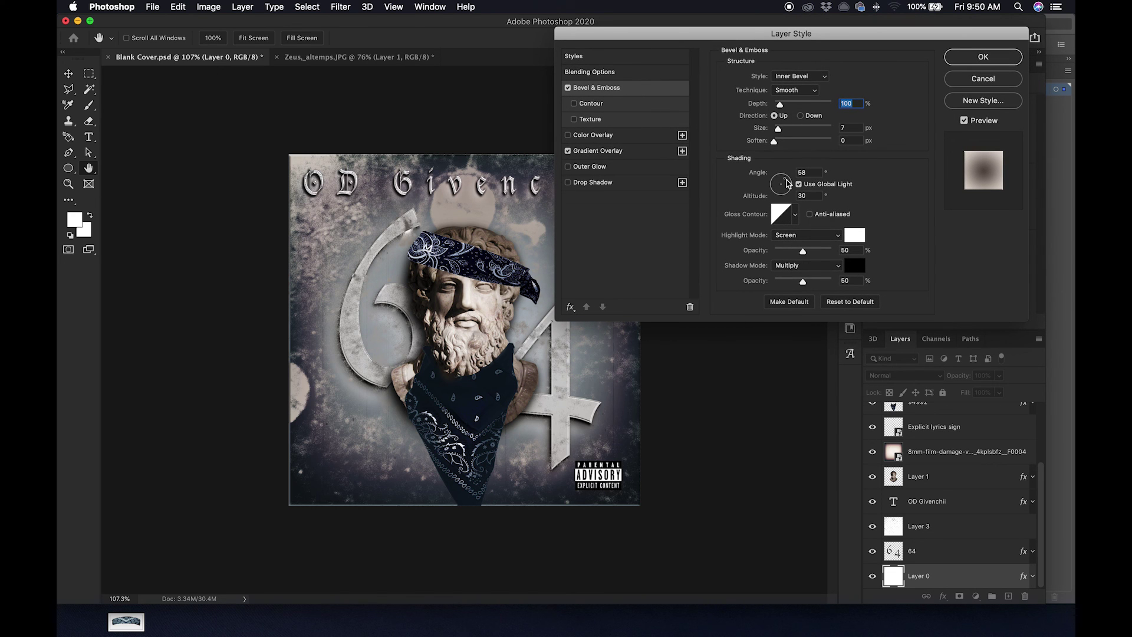
Step: Set the bevel's light angle to -129° with altitude 26°, its depth to 834% and its size to 9 px
{"action": "left_click_drag", "start_coordinate": [788, 183], "coordinate": [777, 194]}
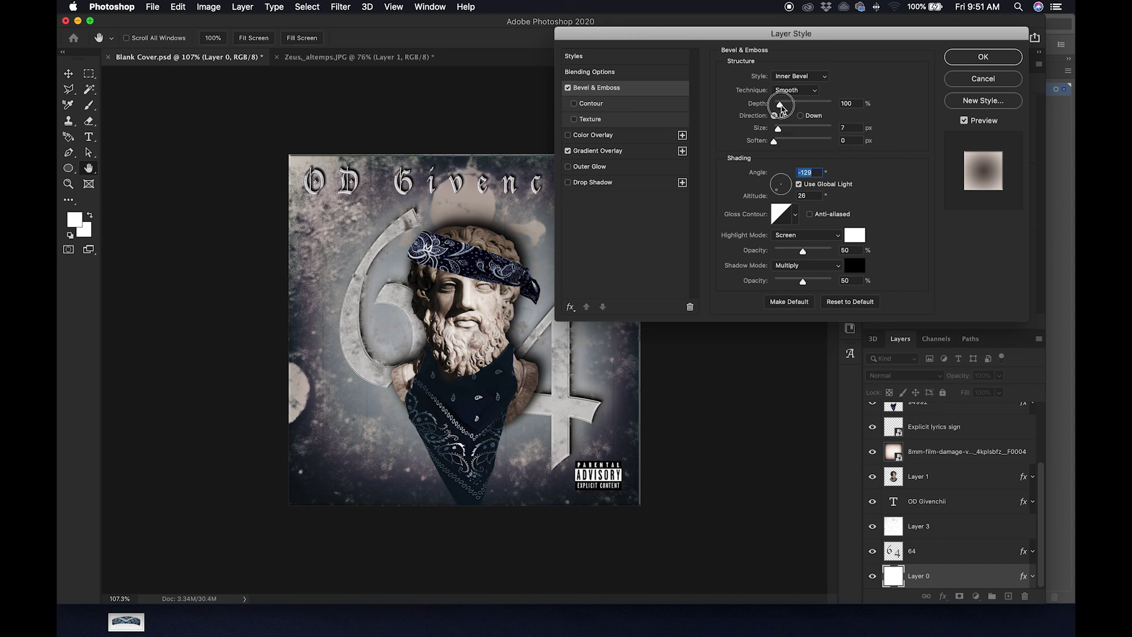
{"action": "left_click_drag", "start_coordinate": [779, 105], "coordinate": [811, 108]}
{"action": "mouse_move", "coordinate": [821, 108]}
{"action": "left_mouse_down"}
{"action": "mouse_move", "coordinate": [833, 108]}
{"action": "mouse_move", "coordinate": [822, 107]}
{"action": "left_mouse_up"}
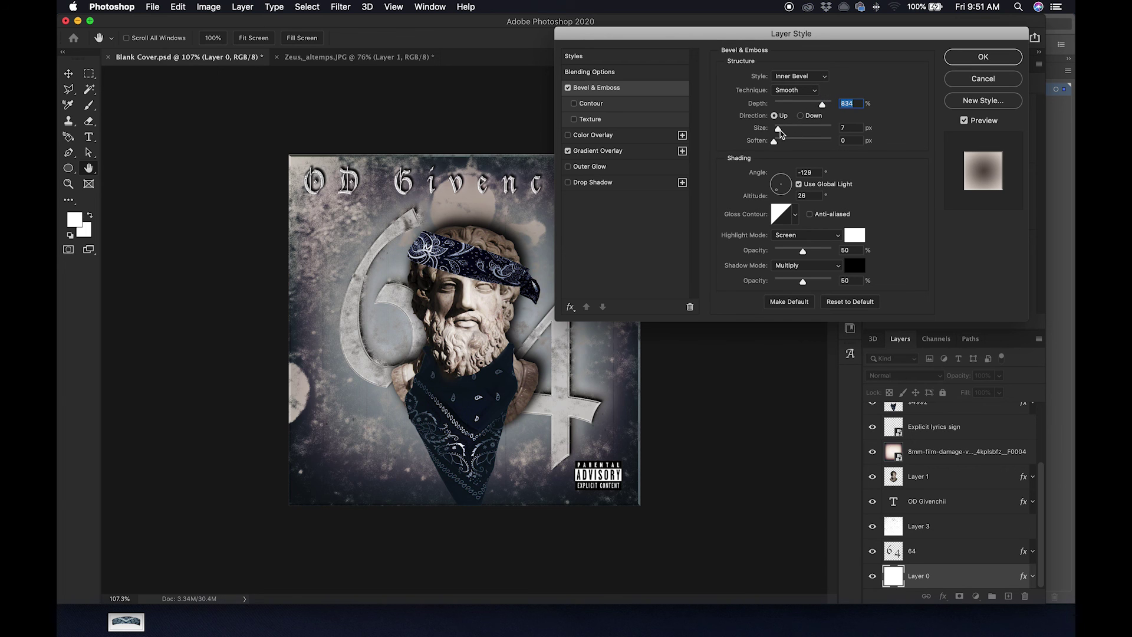
{"action": "mouse_move", "coordinate": [778, 129]}
{"action": "left_mouse_down"}
{"action": "mouse_move", "coordinate": [790, 132]}
{"action": "mouse_move", "coordinate": [781, 135]}
{"action": "left_mouse_up"}
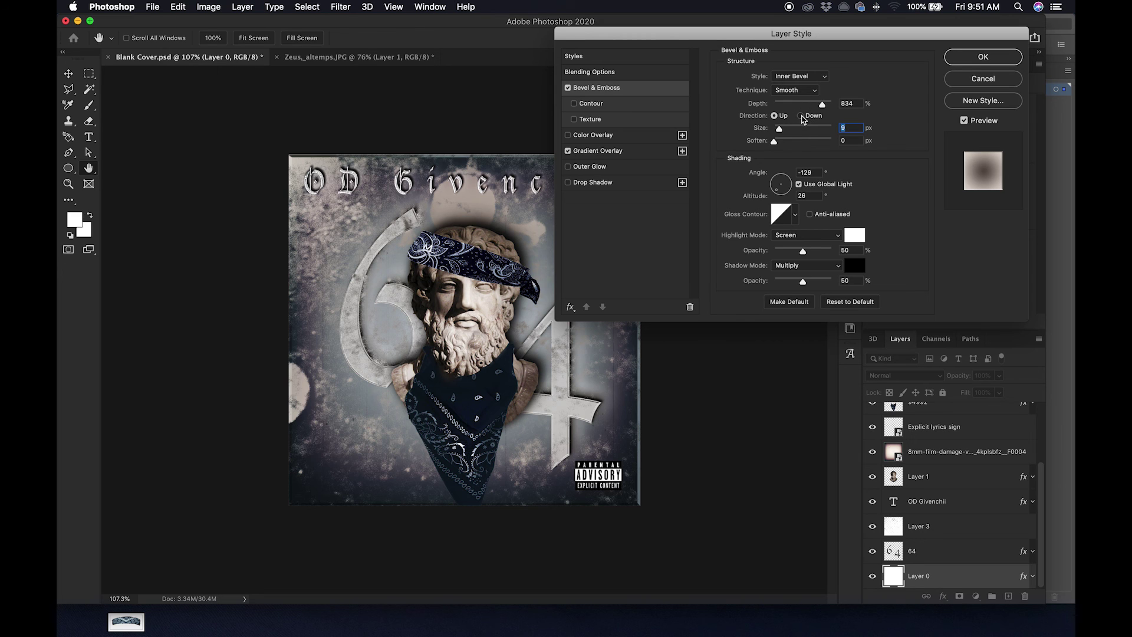
Step: Compare the Down and Up bevel directions, keep Up, and set highlight opacity to 76% and shadow opacity to 75%
{"action": "left_click", "coordinate": [802, 116]}
{"action": "left_click", "coordinate": [780, 116]}
{"action": "left_click_drag", "start_coordinate": [803, 254], "coordinate": [819, 285]}
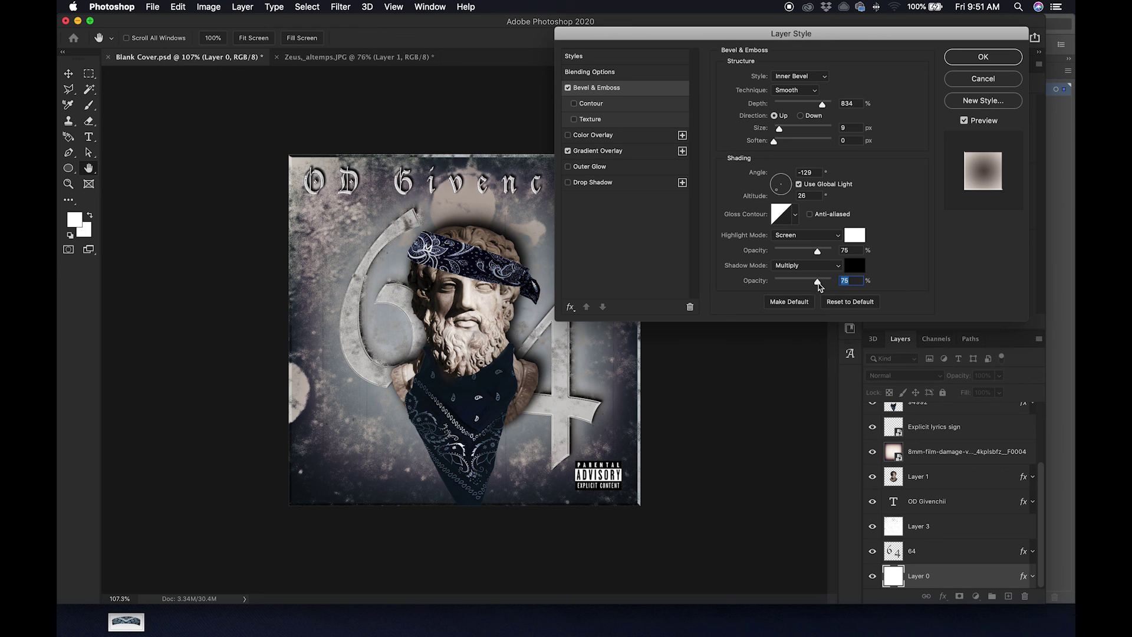
Step: Try a multi-peak gloss contour on Layer 0's bevel and return to the straight diagonal contour
{"action": "left_click", "coordinate": [795, 215]}
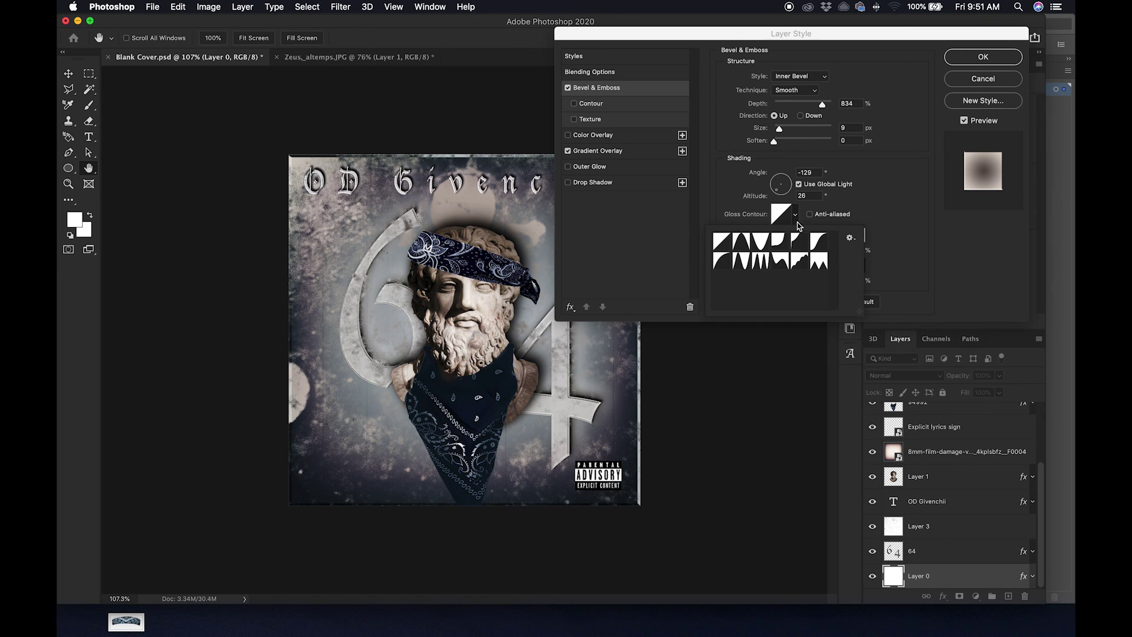
{"action": "left_click", "coordinate": [762, 260]}
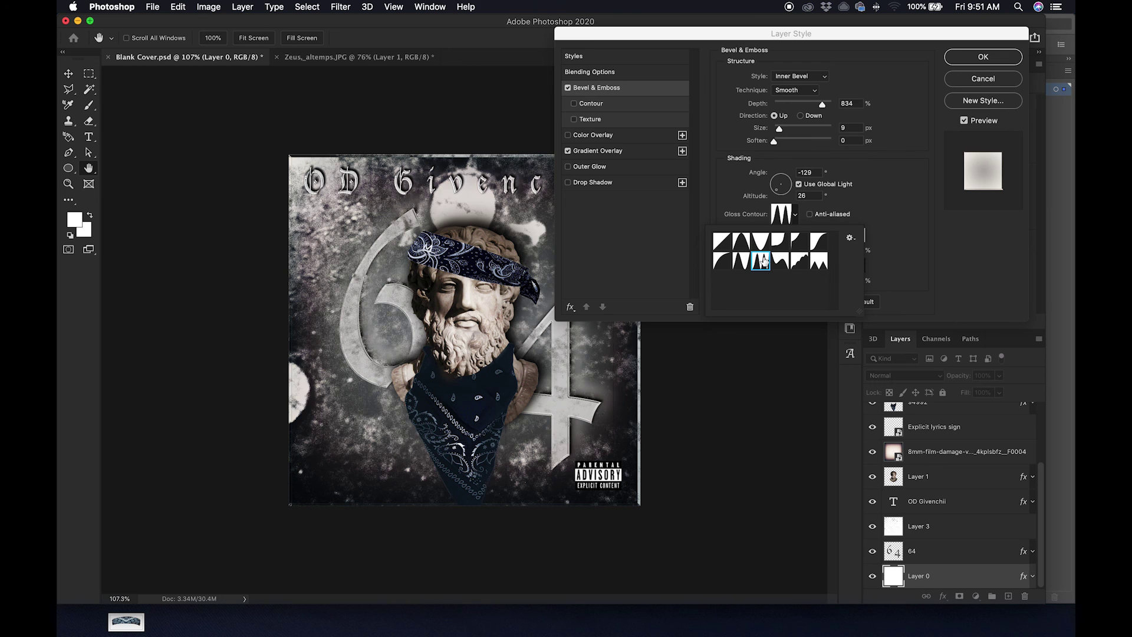
{"action": "left_click", "coordinate": [720, 243]}
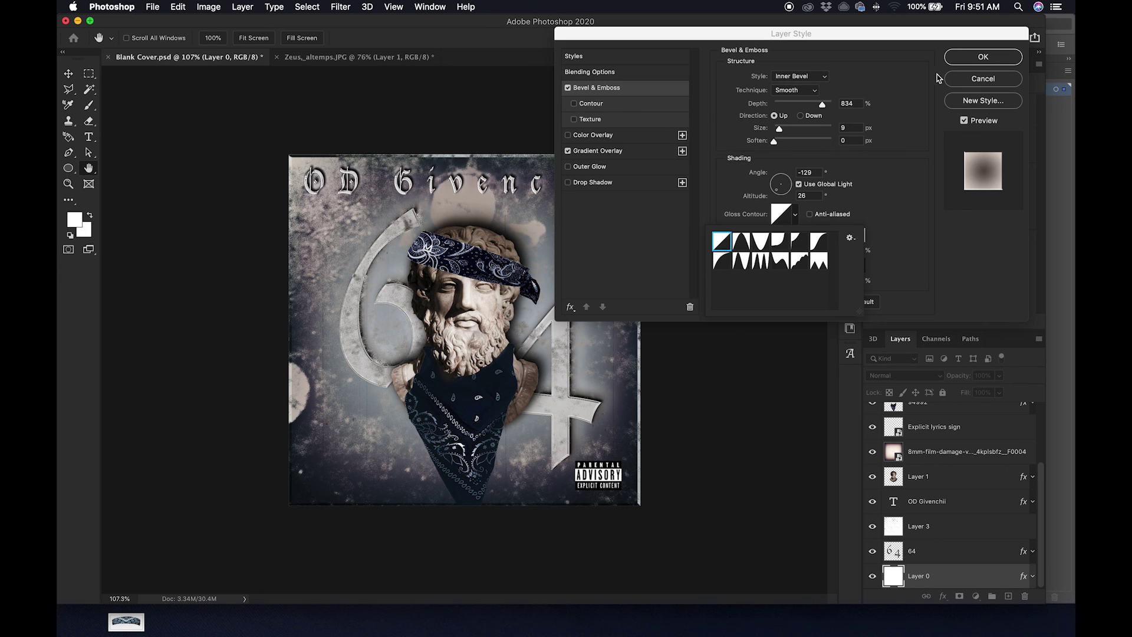
Step: Apply Layer 0's bevel settings and move the Brightness/Contrast adjustment layer below the Vibrance layer
{"action": "left_click", "coordinate": [983, 57]}
{"action": "key", "text": "v"}
{"action": "left_click", "coordinate": [721, 314]}
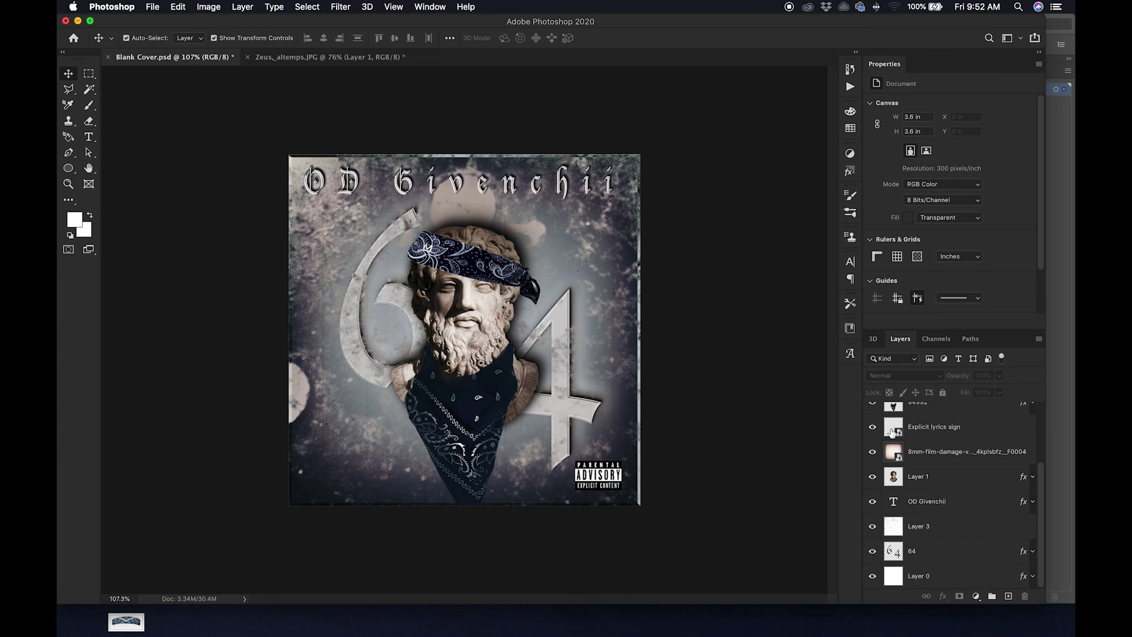
{"action": "scroll", "coordinate": [891, 436], "scroll_direction": "up", "scroll_amount": 3}
{"action": "left_click_drag", "start_coordinate": [1002, 422], "coordinate": [1011, 450]}
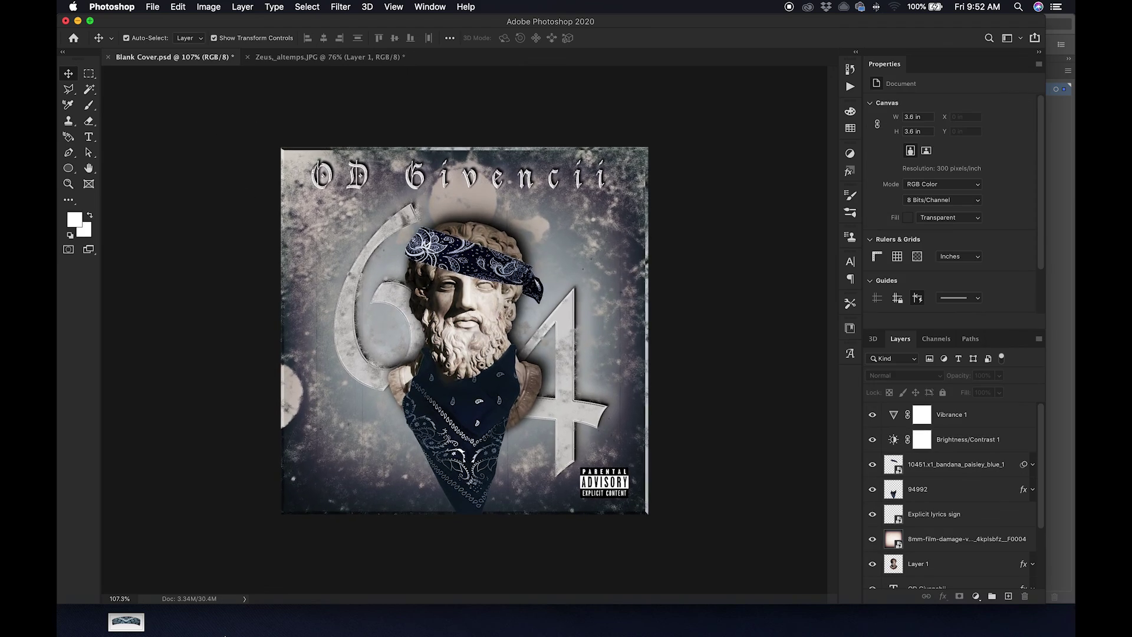
Step: Switch to Finder, preview scf_Card_back.png from the Flyer png files folder, and enlarge the preview to examine the card's contact details
{"action": "mouse_move", "coordinate": [224, 634]}
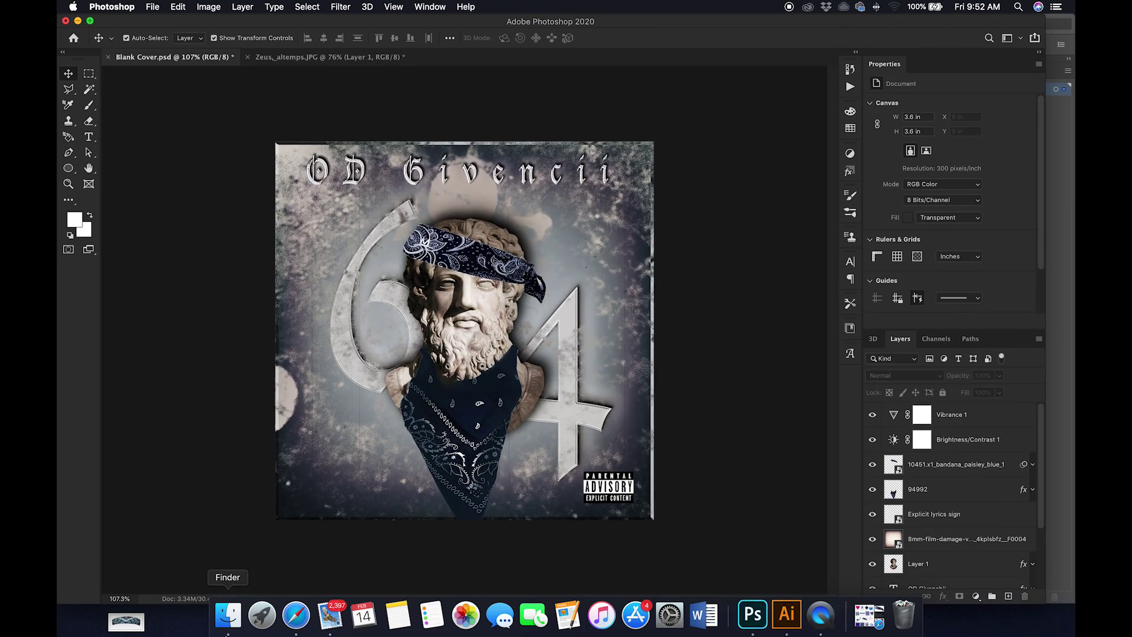
{"action": "left_click", "coordinate": [220, 619]}
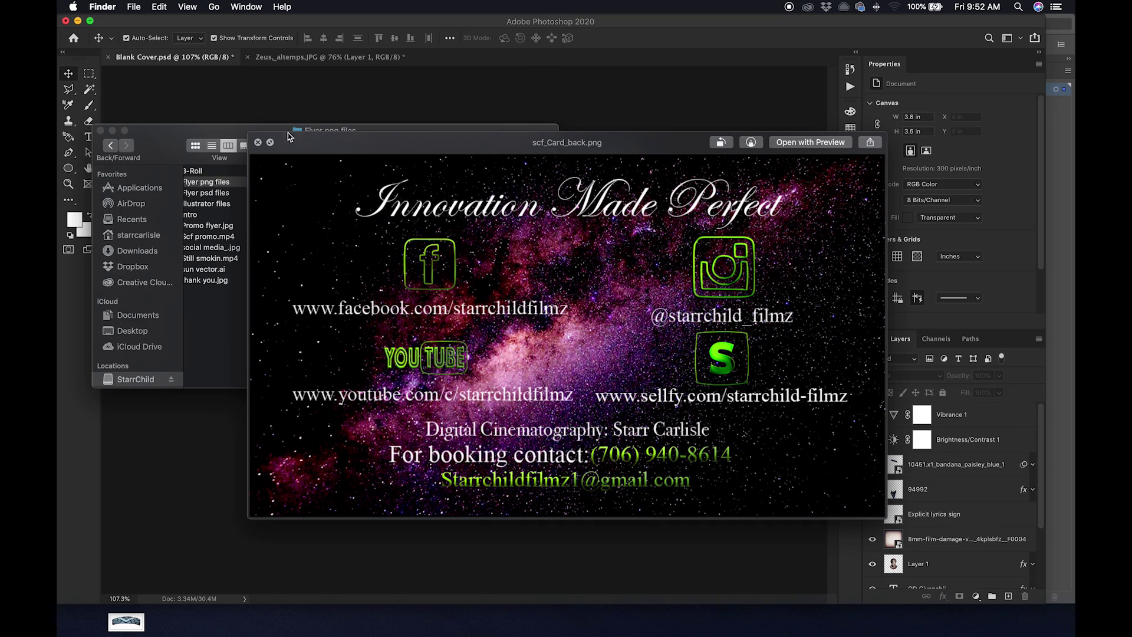
{"action": "left_click_drag", "start_coordinate": [249, 138], "coordinate": [93, 31]}
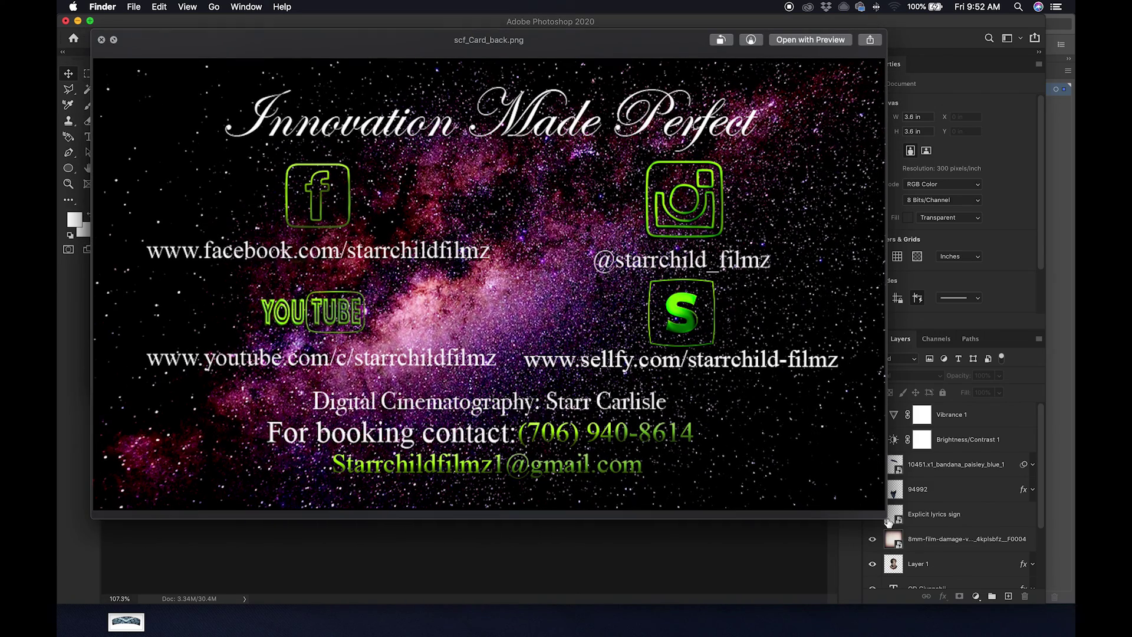
{"action": "left_click_drag", "start_coordinate": [887, 521], "coordinate": [982, 568]}
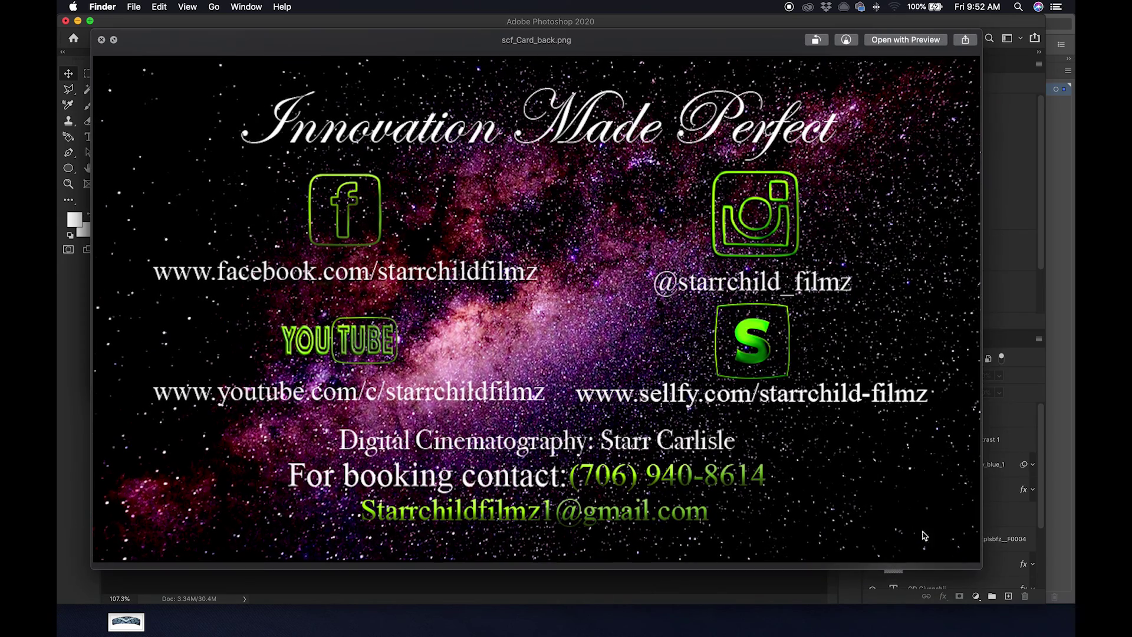
{"action": "left_click_drag", "start_coordinate": [782, 469], "coordinate": [812, 483]}
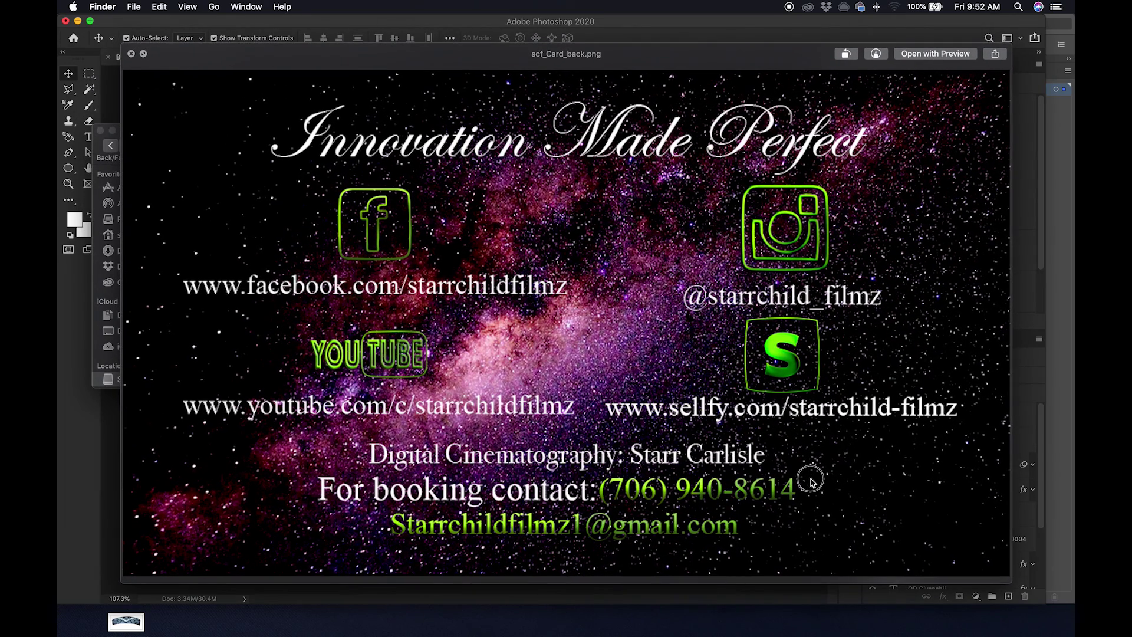